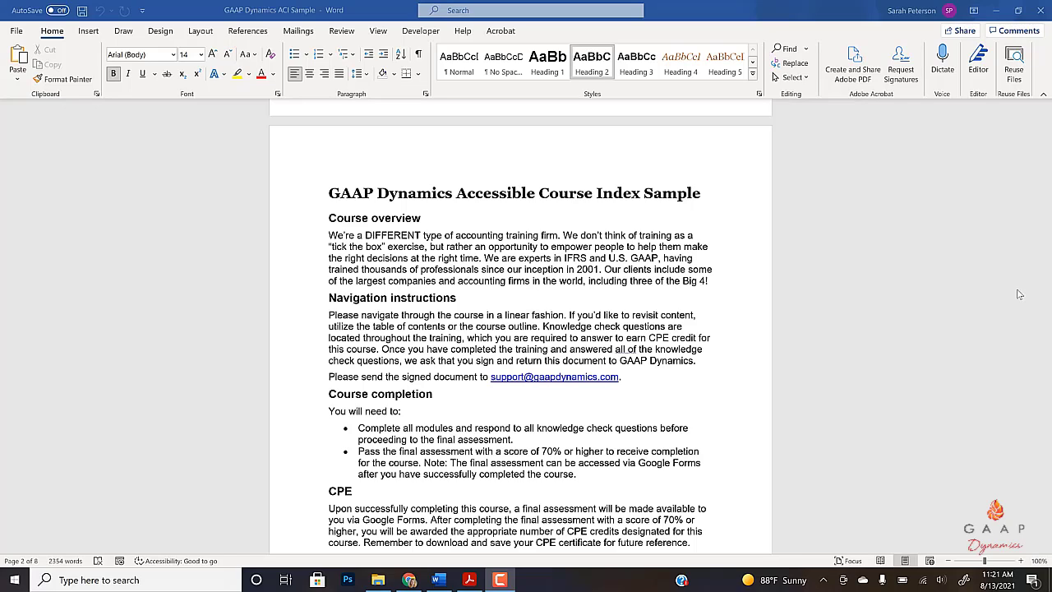
Check the styles applied to the document title, the Course overview text and the Navigation instructions heading and text.
click(391, 195)
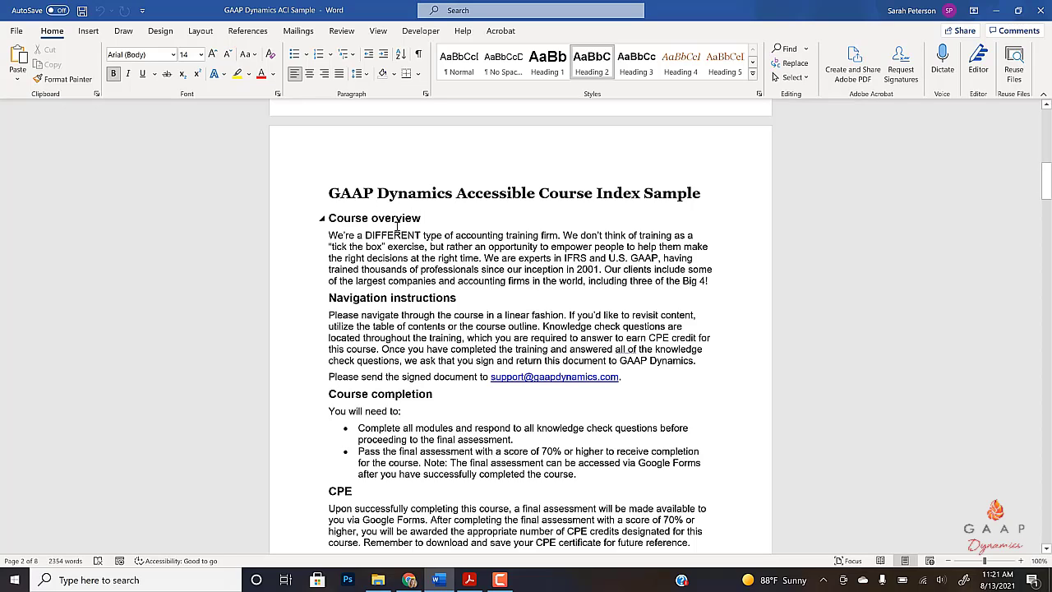
click(395, 234)
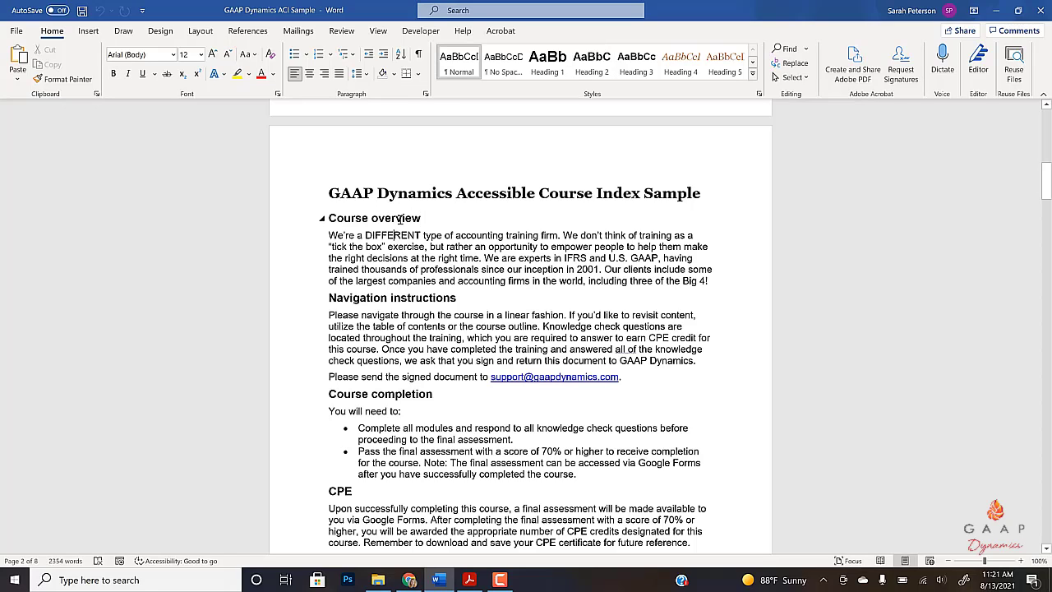
click(403, 258)
click(398, 299)
click(395, 325)
click(401, 298)
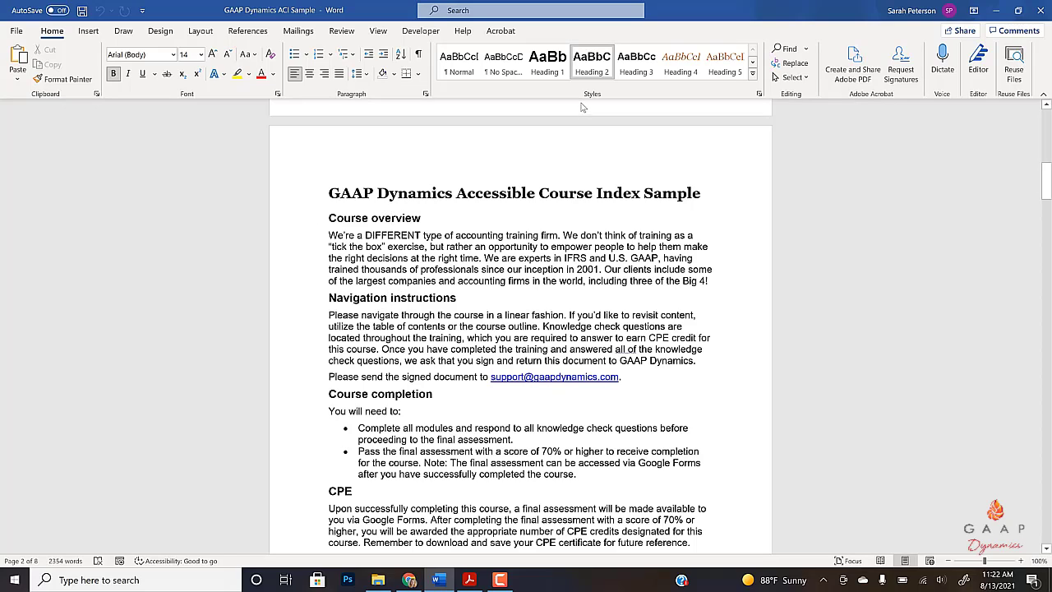
Check the styles of the Topic objectives heading and the numbered objective under Topic 1.
scroll(379, 431, down, 4)
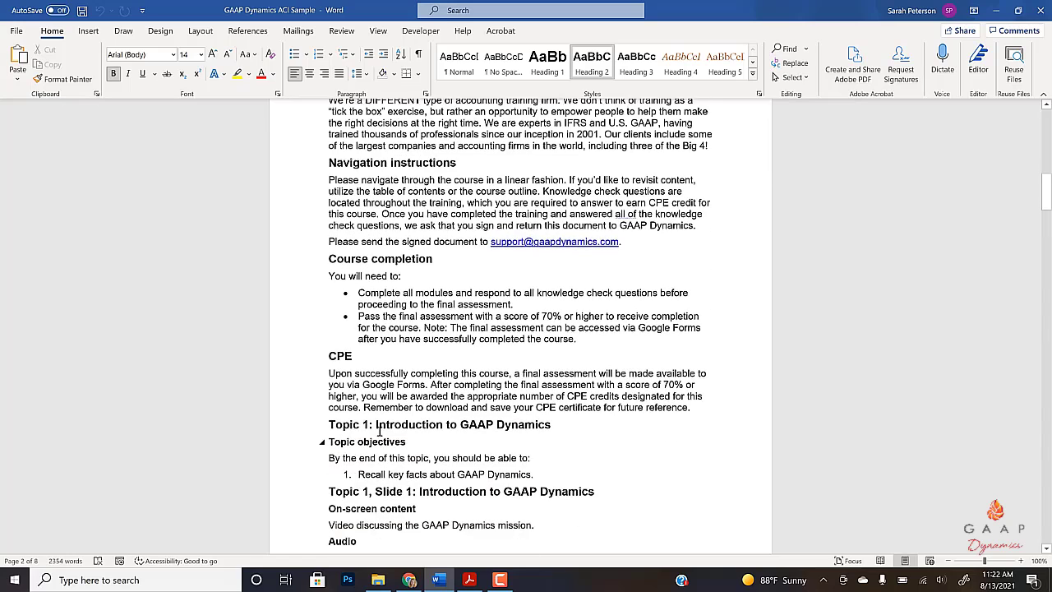
click(378, 429)
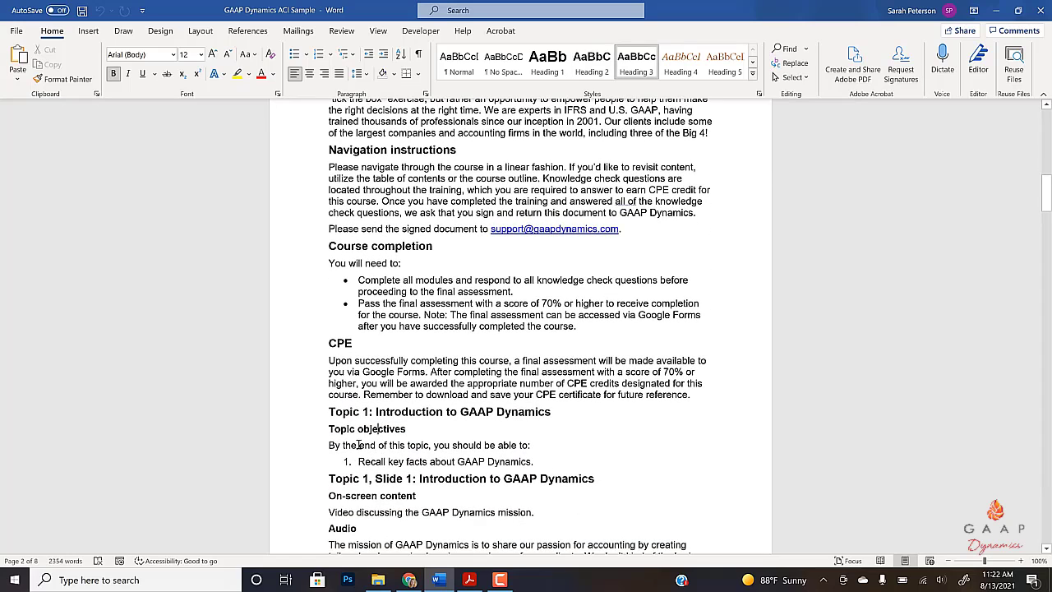
click(359, 461)
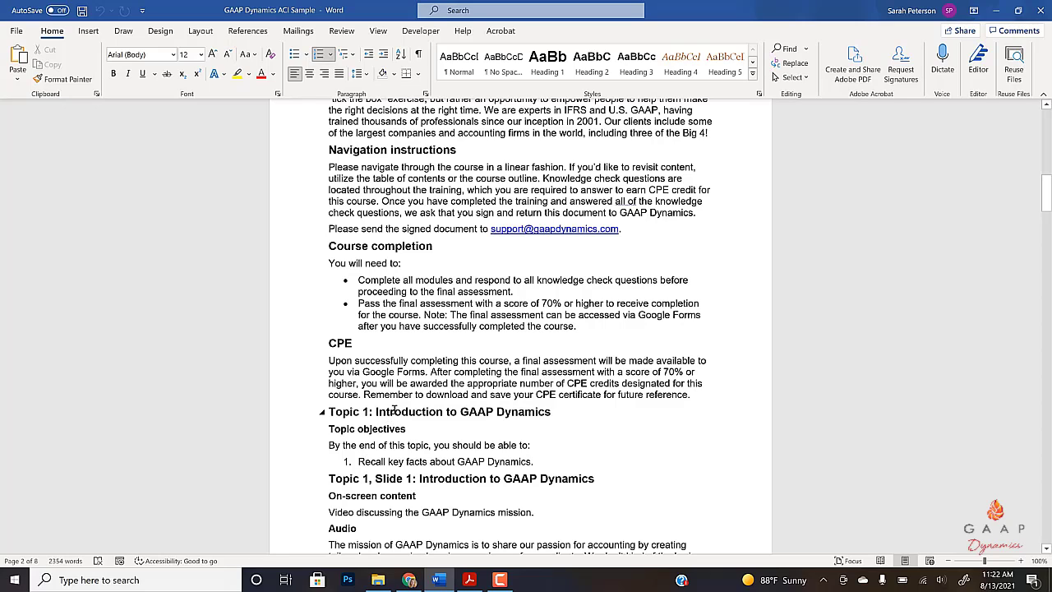
scroll(395, 409, up, 2)
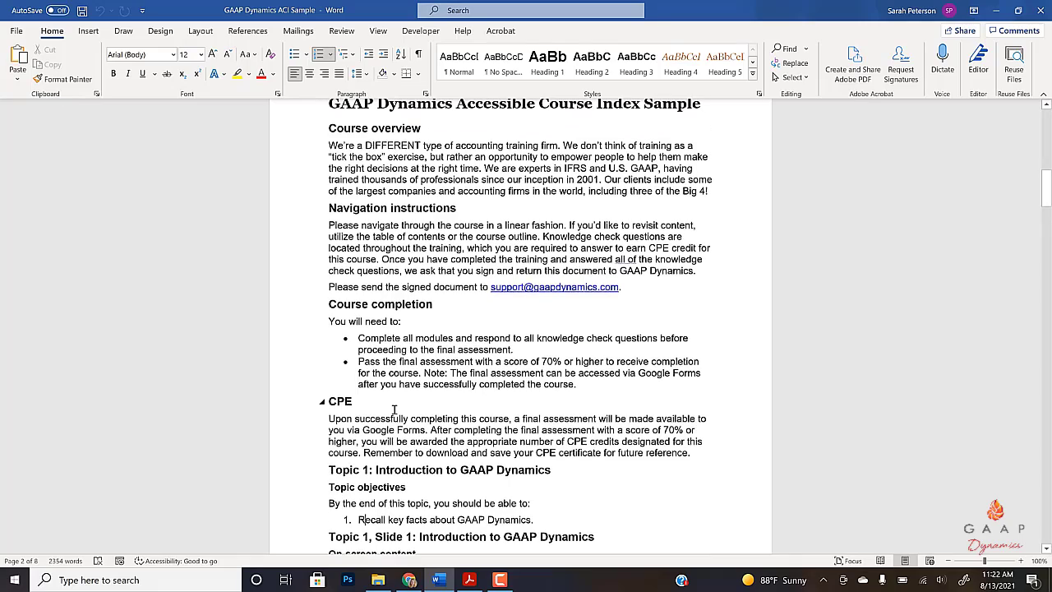
scroll(395, 410, down, 3)
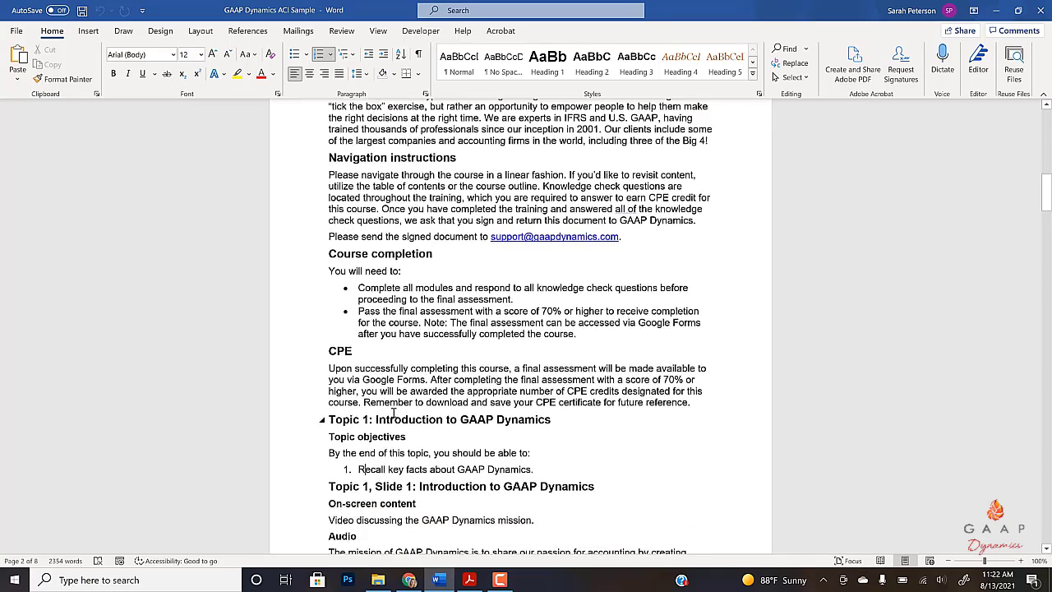
scroll(393, 413, up, 4)
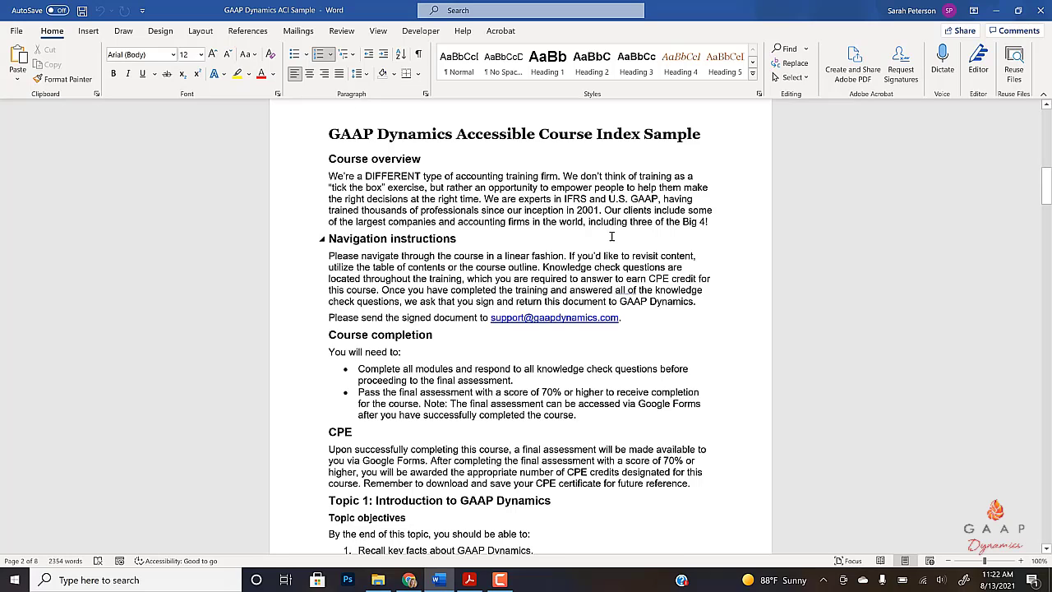
Review the table of contents on the first page and return to the course sections on page 2.
scroll(610, 236, up, 5)
scroll(611, 236, up, 12)
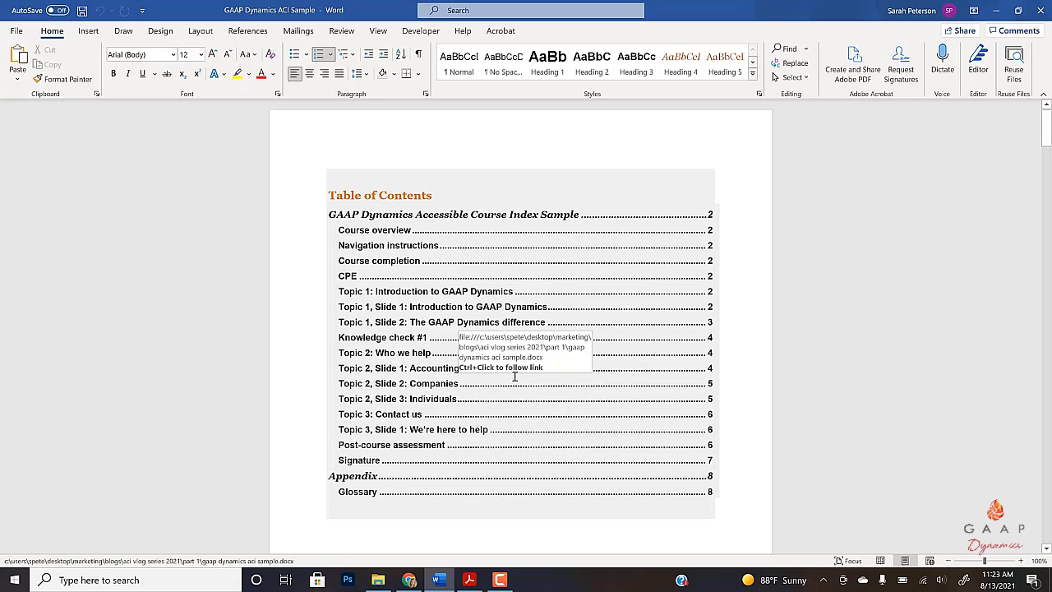
scroll(515, 377, down, 15)
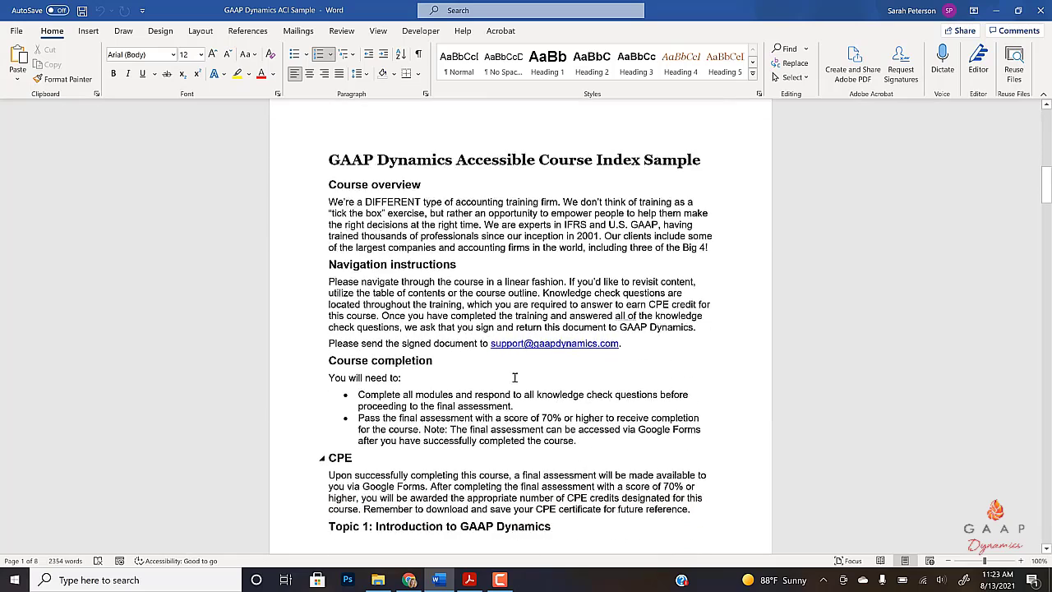
scroll(515, 377, up, 2)
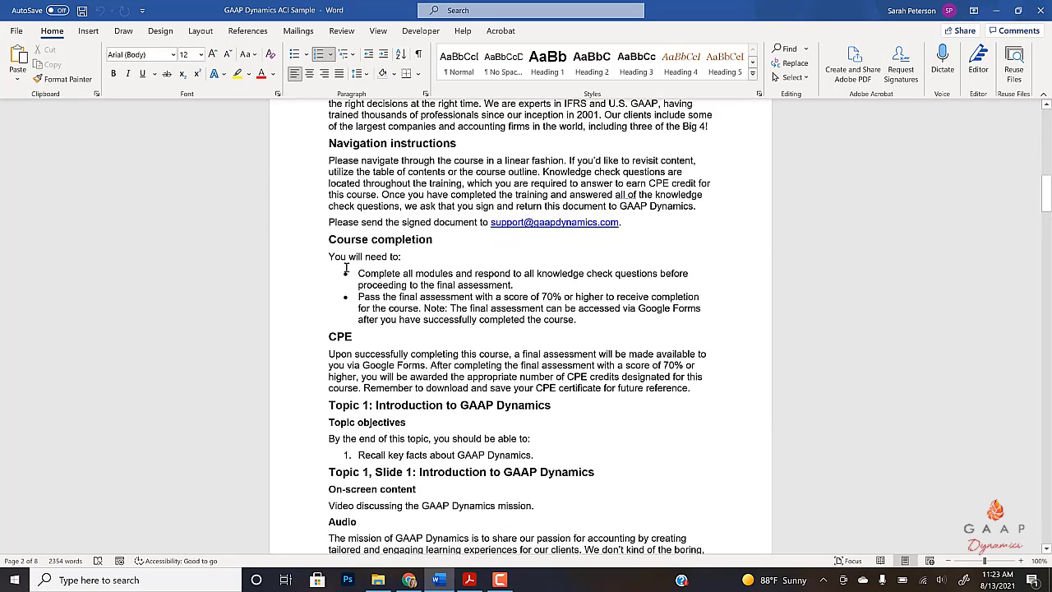
Add an empty second-level bullet below the first item of the Course completion list.
click(525, 284)
key(Return)
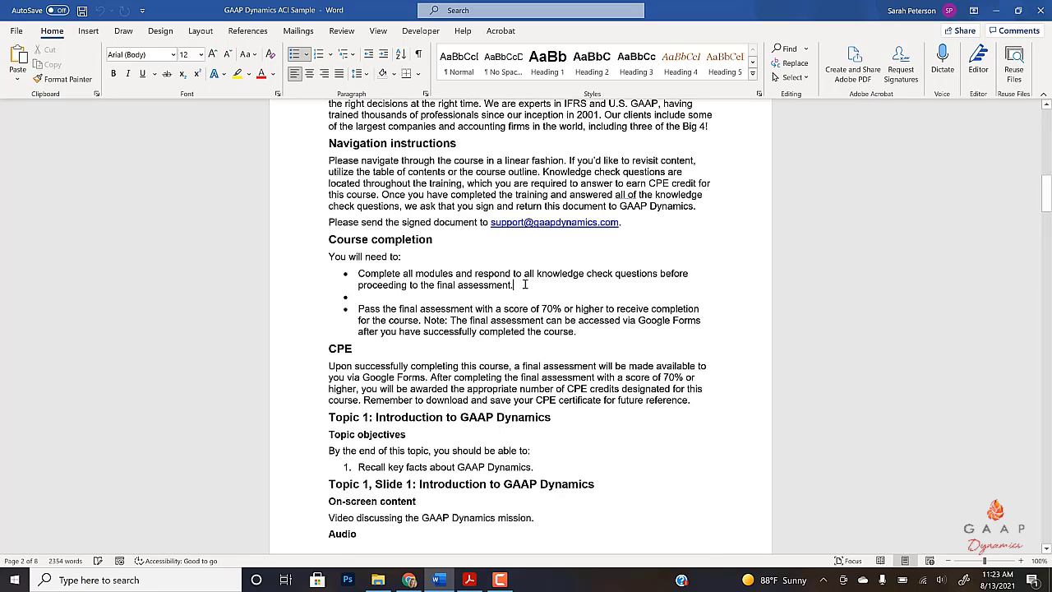
key(Tab)
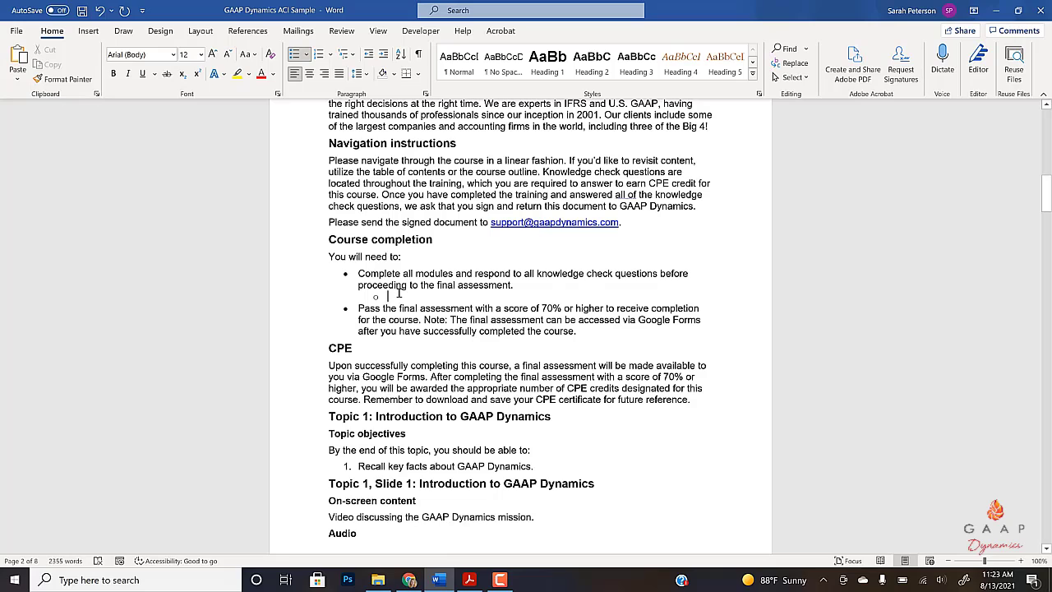
Remove the empty second-level bullet from the Course completion list.
key(shift+Tab)
key(BackSpace)
key(BackSpace)
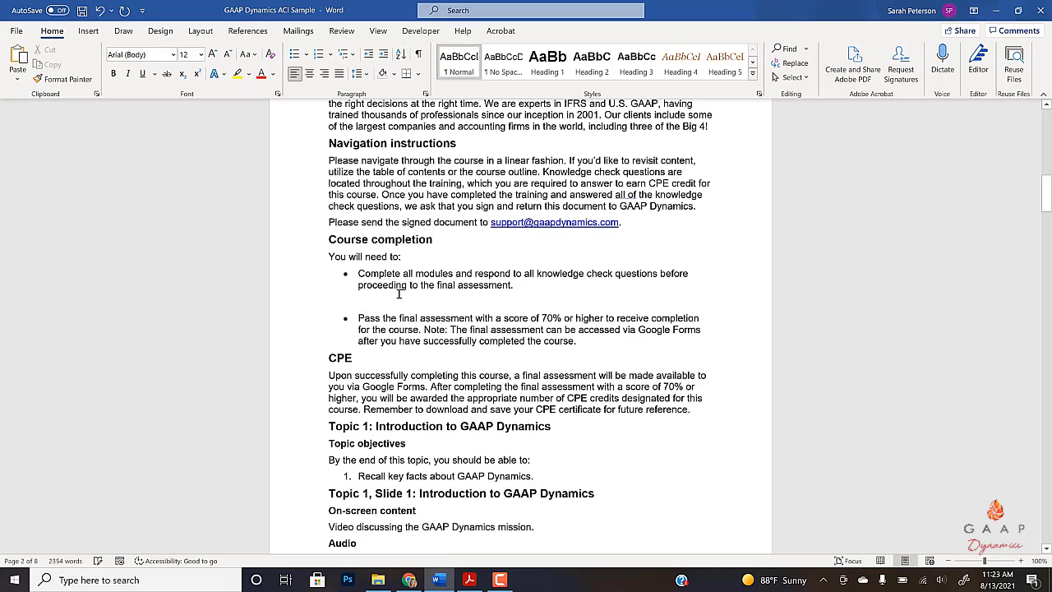
key(BackSpace)
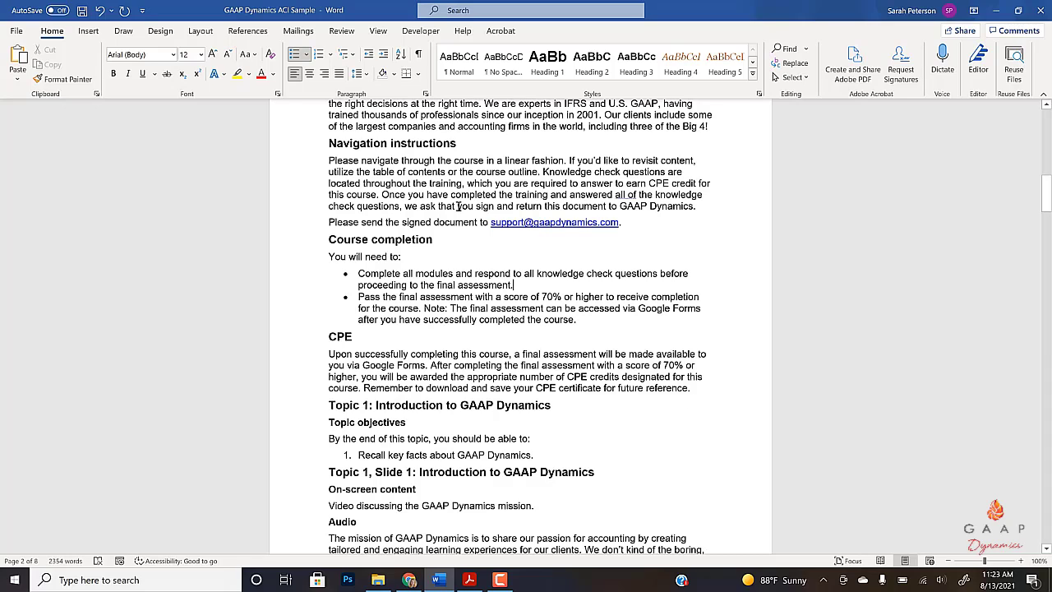
Switch to GAAP Dynamics ACI Sample.pdf in Adobe Acrobat and maximize its window.
click(501, 31)
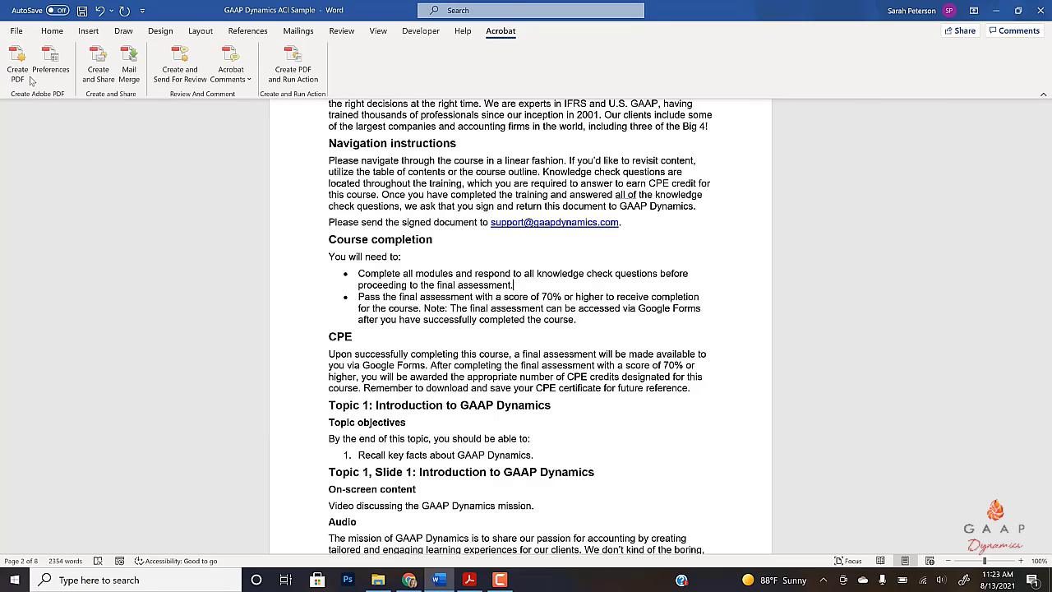
click(470, 582)
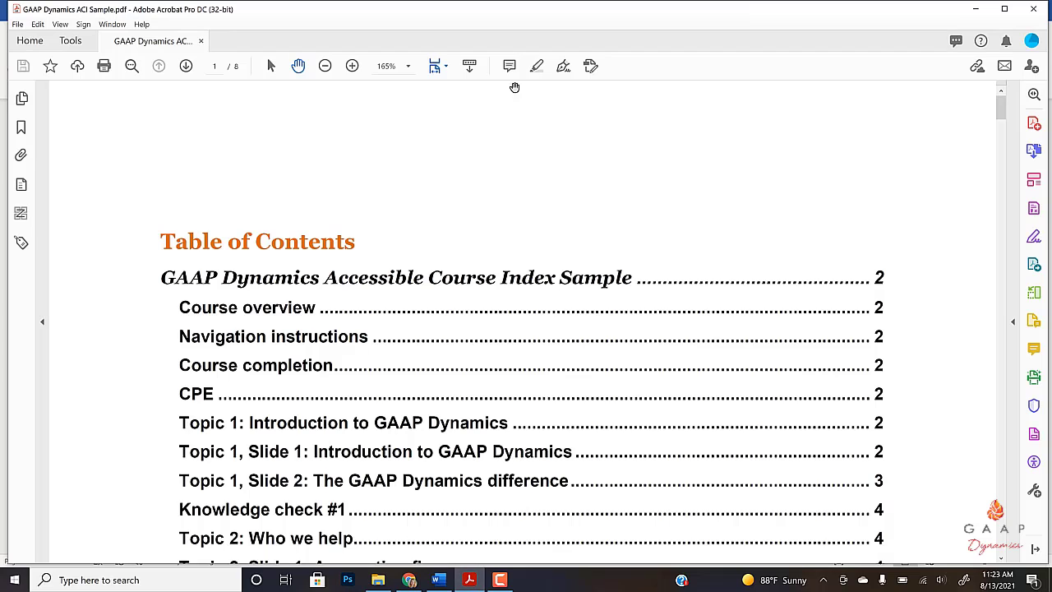
click(1004, 8)
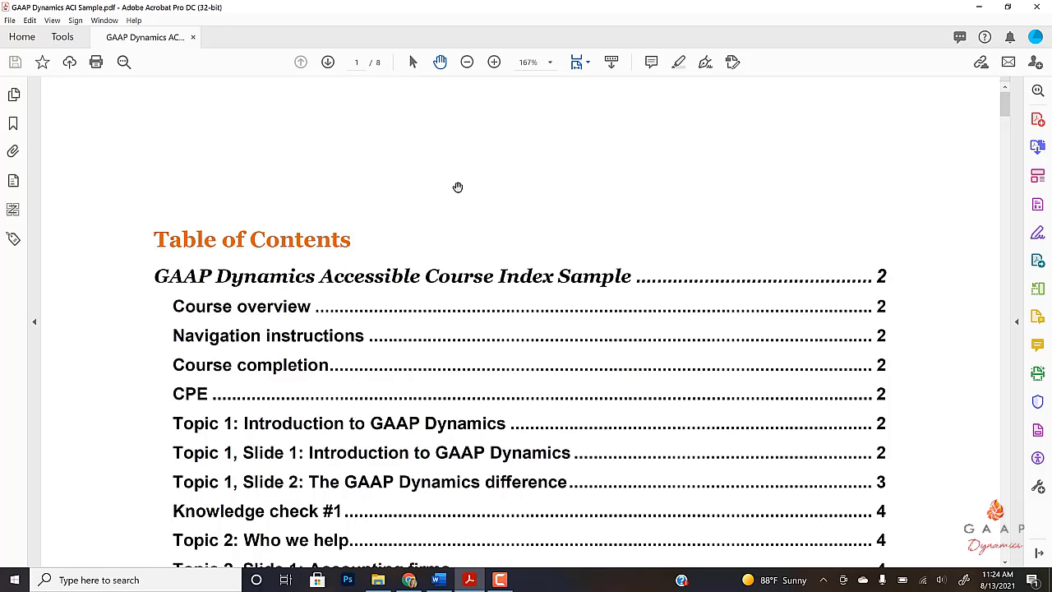
Show the PDF's tag structure and review the heading, paragraph and list tags throughout the tree.
click(12, 239)
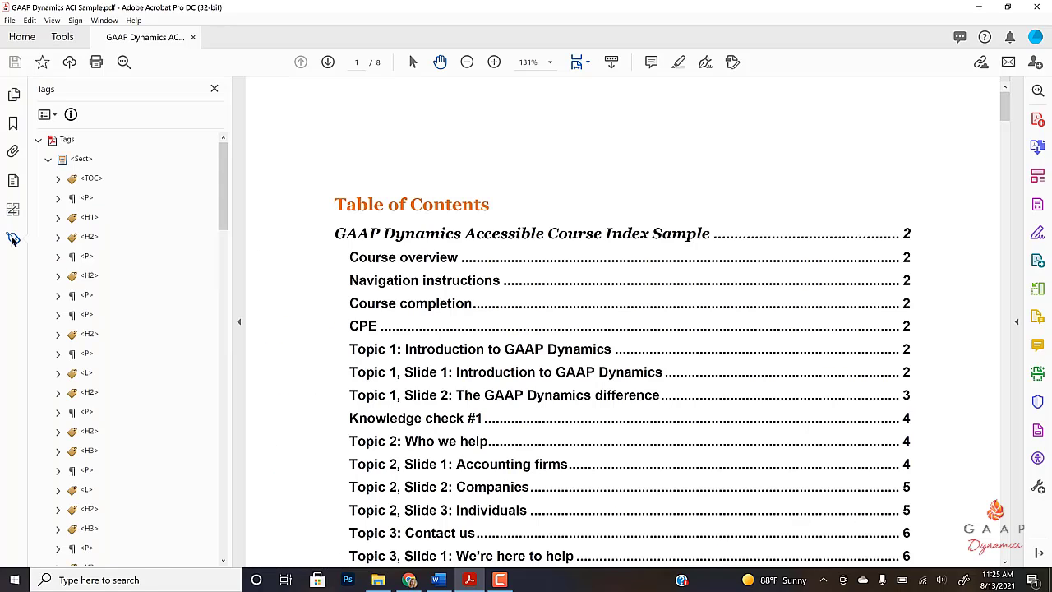
scroll(104, 215, down, 10)
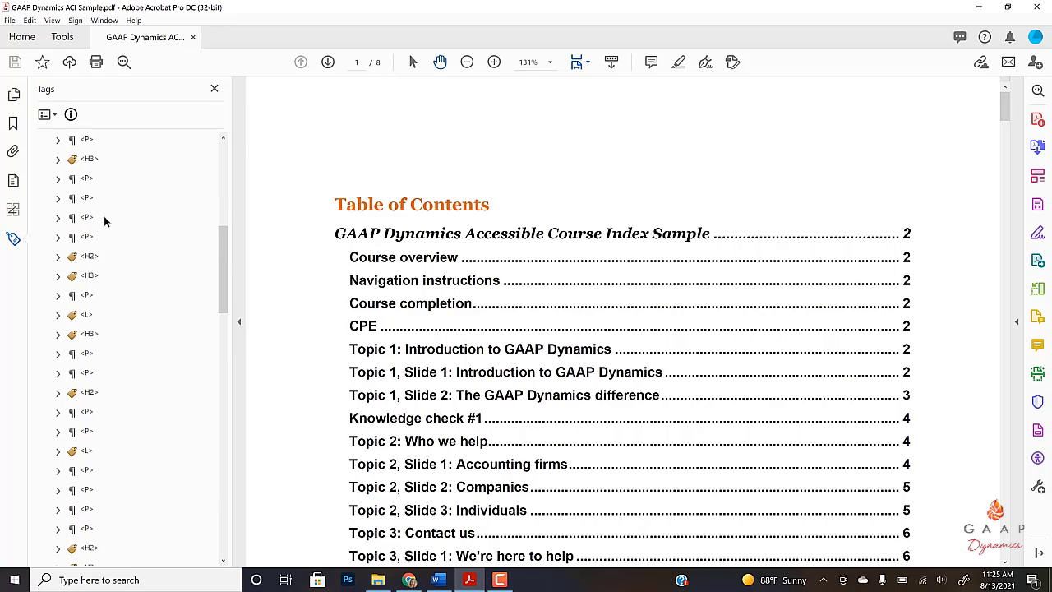
scroll(103, 215, down, 15)
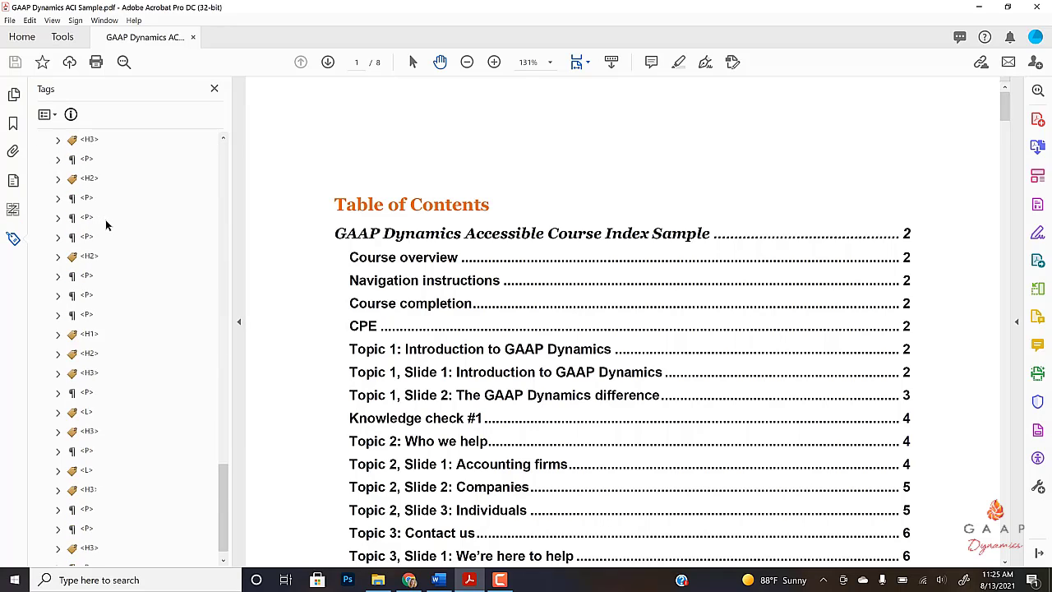
scroll(106, 225, up, 20)
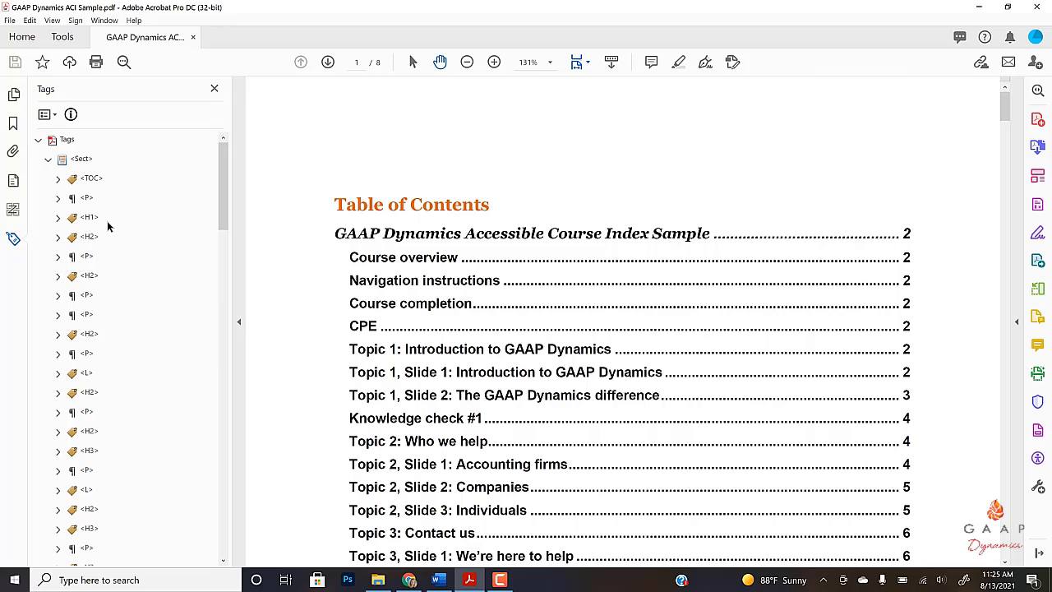
scroll(95, 288, down, 2)
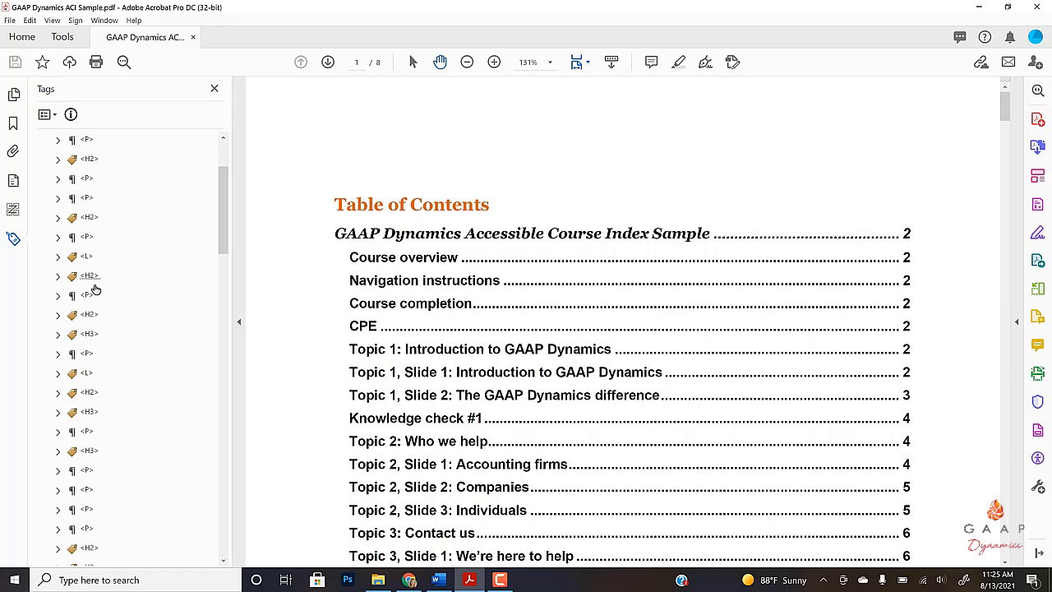
scroll(92, 246, up, 3)
Step through the tags from the H1 title to Knowledge check #1, comparing each tag with its highlighted content.
click(90, 219)
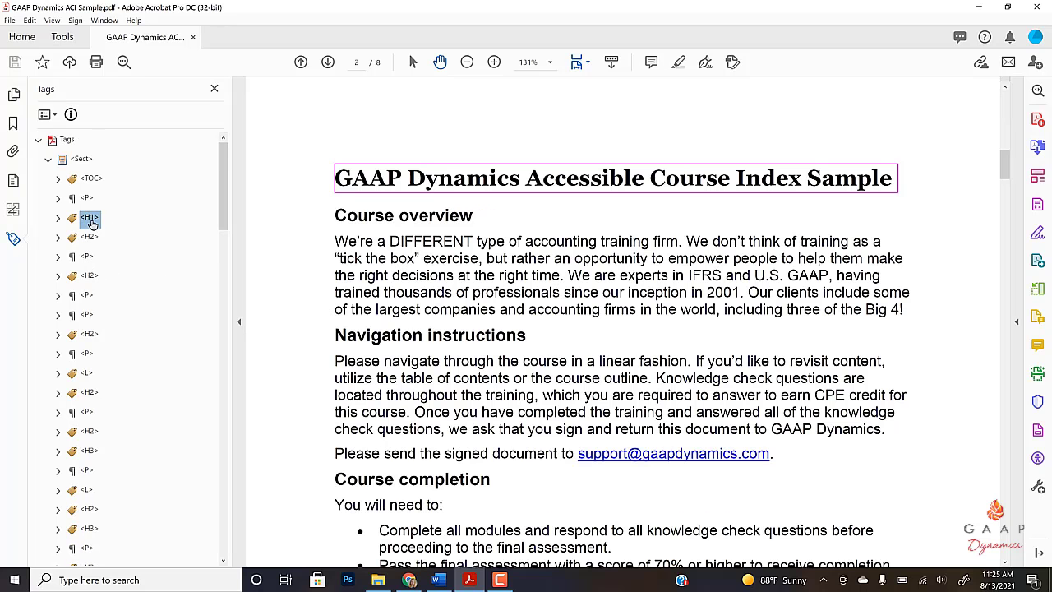
key(Down)
key(Down)
key(Down)
key(Down)
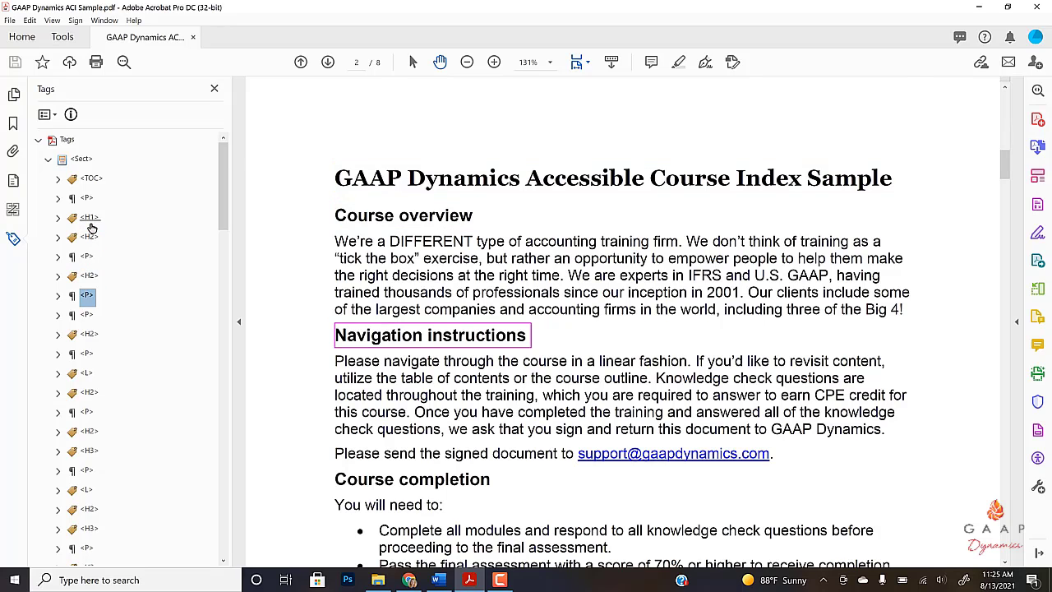
key(Down)
key(Down)
key(Down)
key(Down)
key(Down)
key(Down)
key(Down)
key(Down)
key(Down)
key(Down)
key(Up)
key(Up)
key(Up)
key(Up)
key(Up)
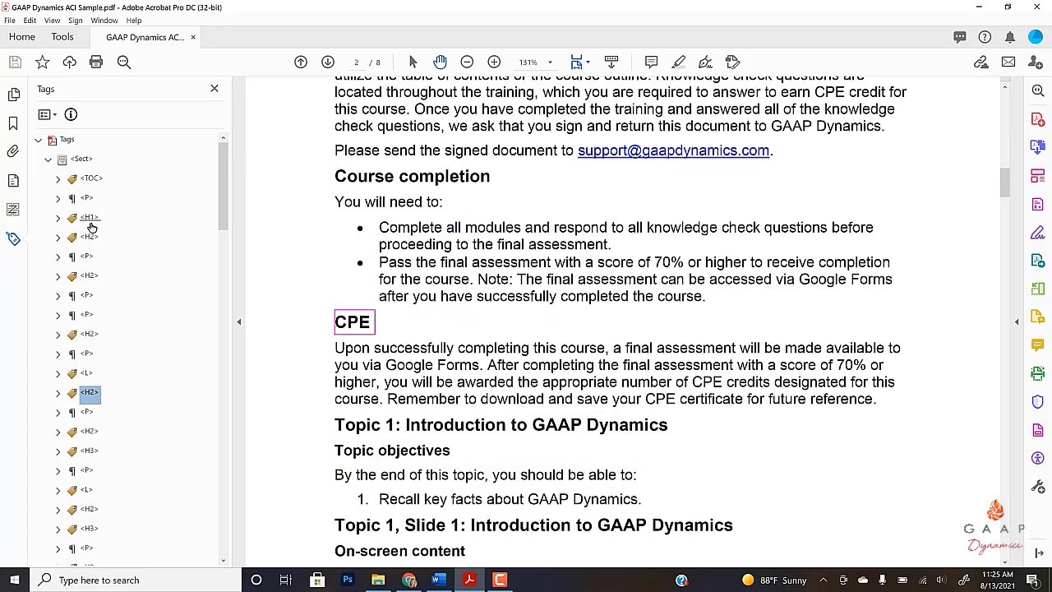
key(Down)
key(Down)
key(Down)
key(Down)
key(Down)
key(Down)
key(Down)
key(Down)
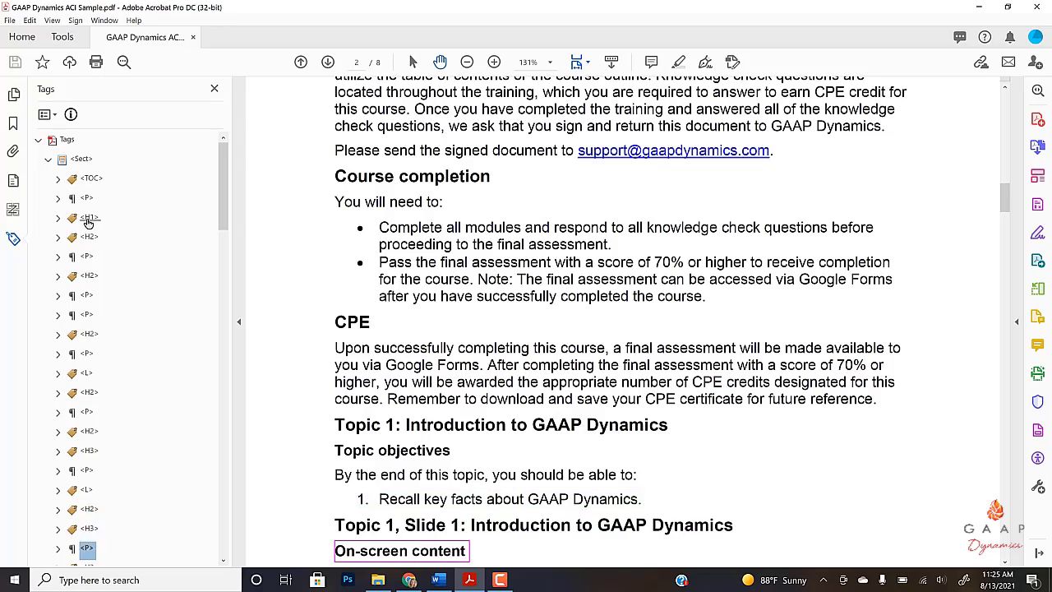
key(Down)
key(Down)
key(Down)
key(Down)
key(Down)
key(Down)
key(Down)
key(Down)
key(Down)
key(Down)
key(Down)
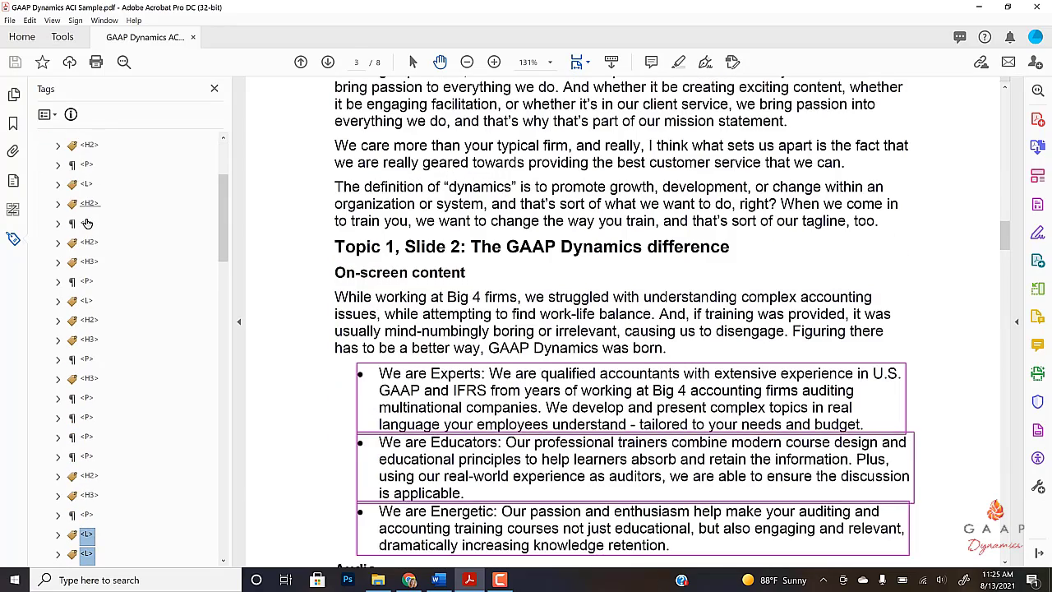
key(Down)
key(Down)
key(Down)
key(Down)
key(Down)
key(Down)
key(Down)
key(Down)
key(Down)
key(Up)
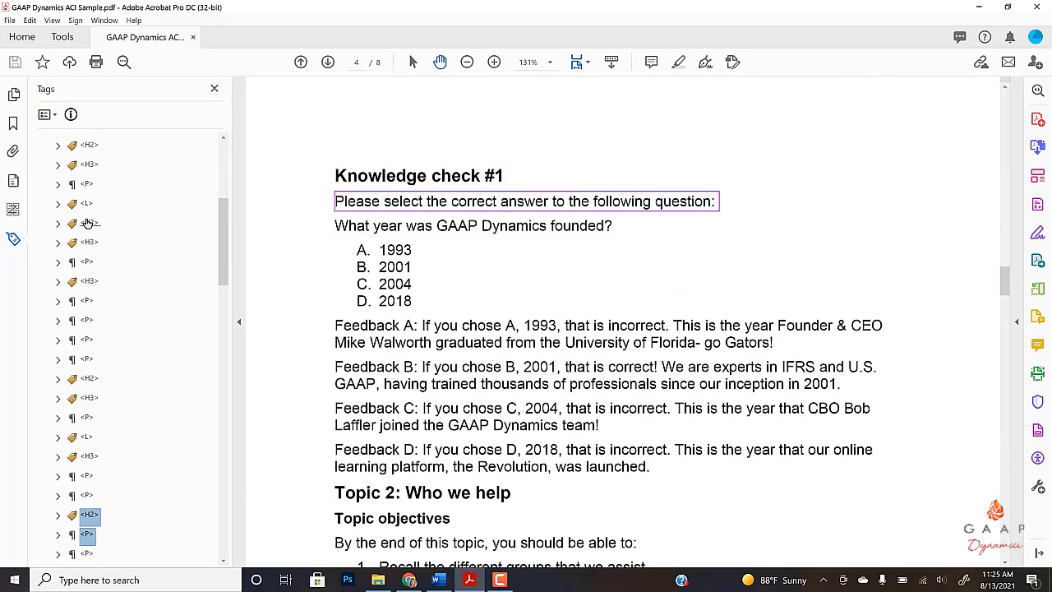
key(Up)
key(Up)
key(Down)
key(Down)
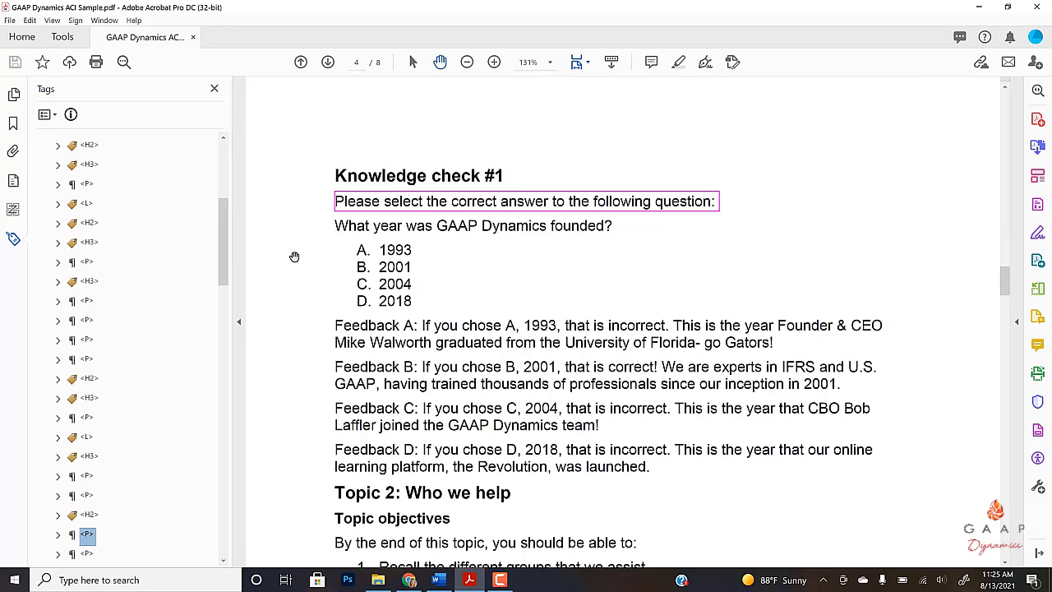
Delete the list tag for the answer choices A to D under Knowledge check #1.
scroll(90, 362, down, 6)
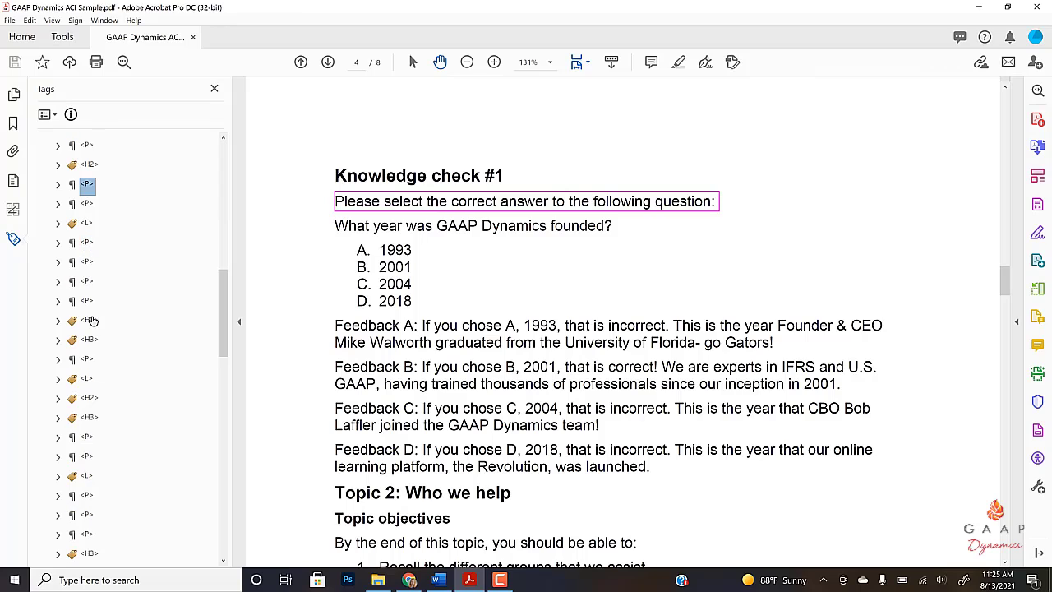
click(88, 224)
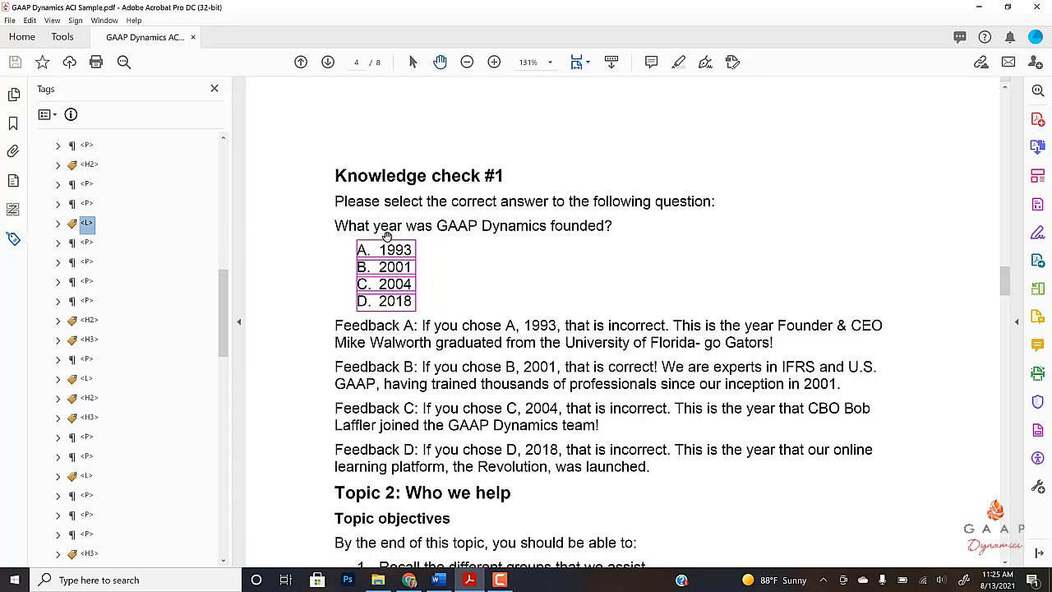
right_click(88, 229)
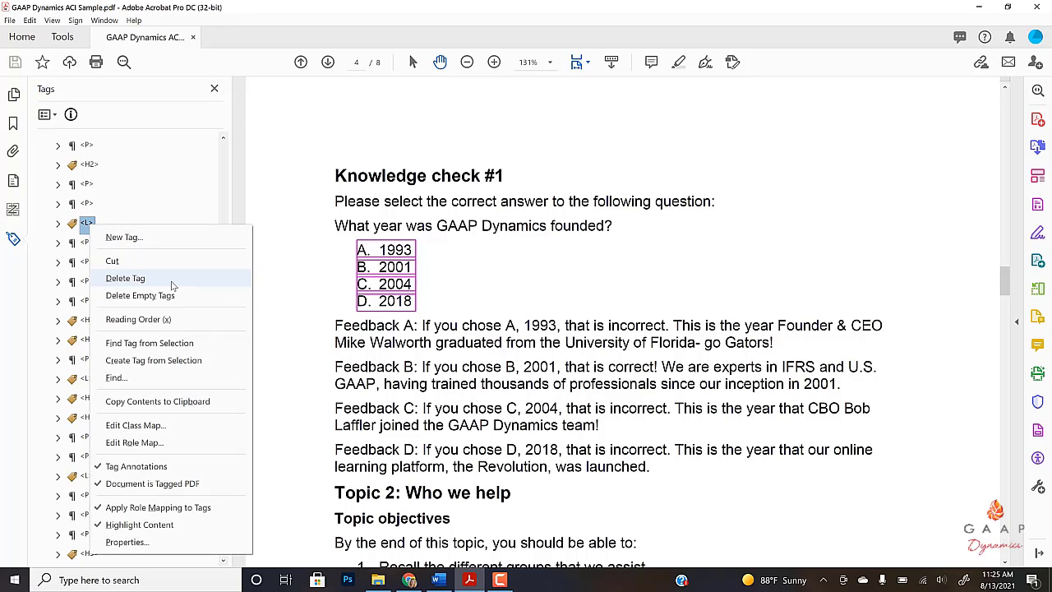
click(171, 279)
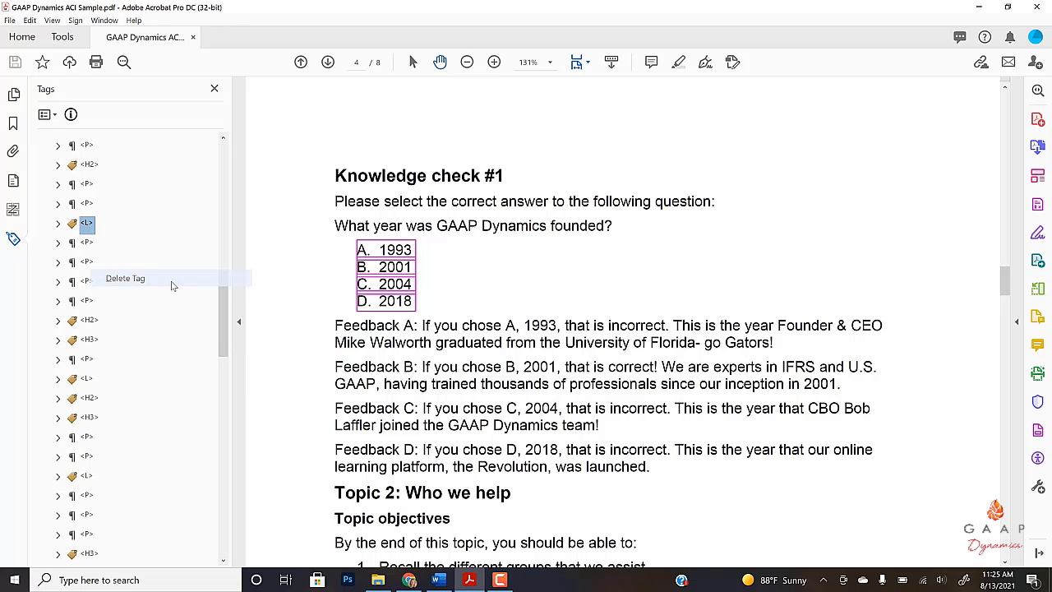
Add a new Paragraph tag directly after the tag for the question "What year was GAAP Dynamics founded?".
click(90, 203)
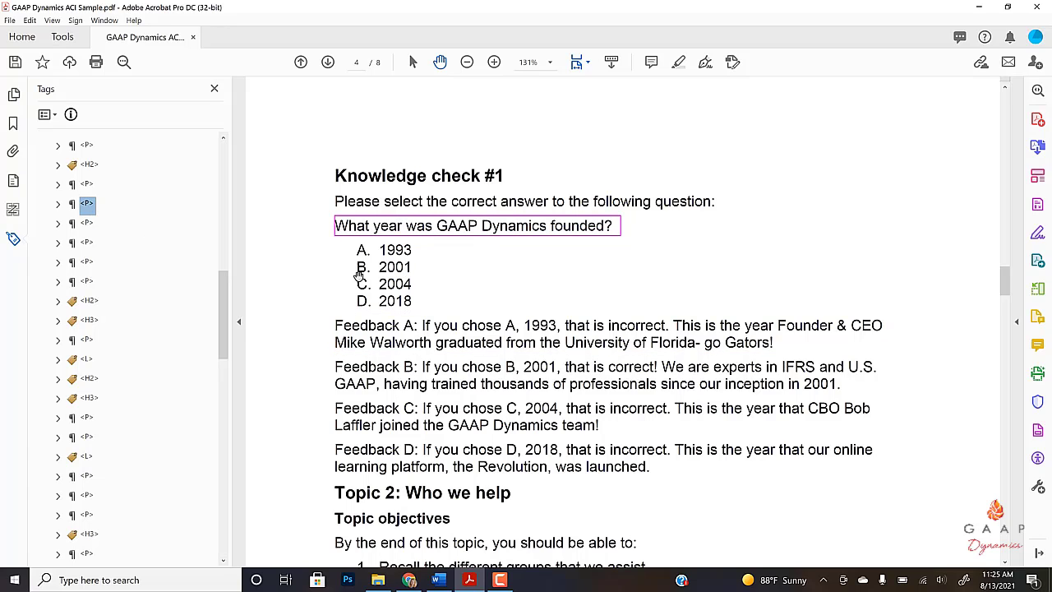
key(Down)
key(Up)
right_click(88, 208)
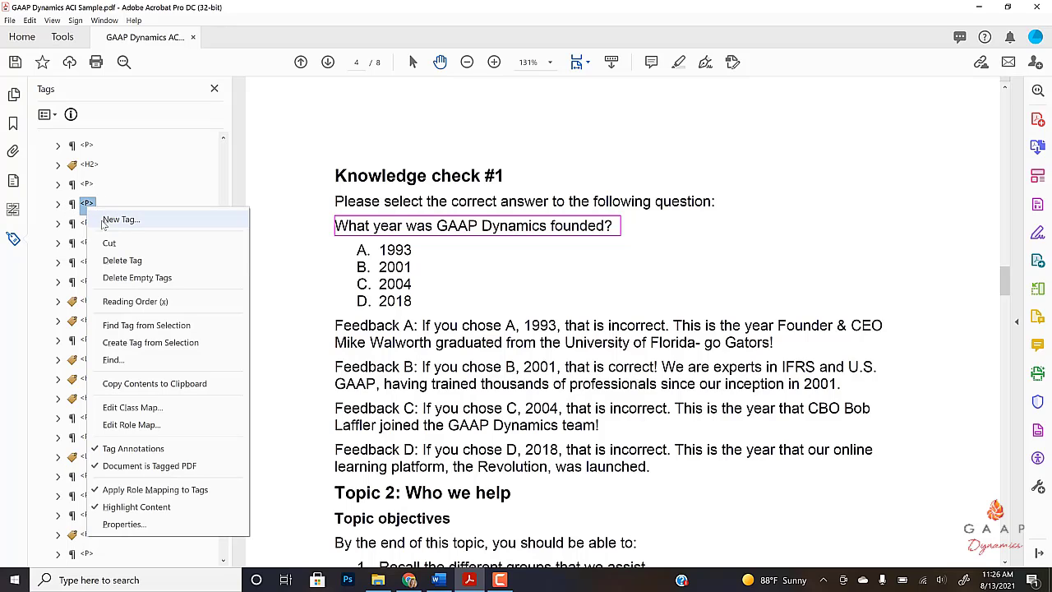
click(114, 222)
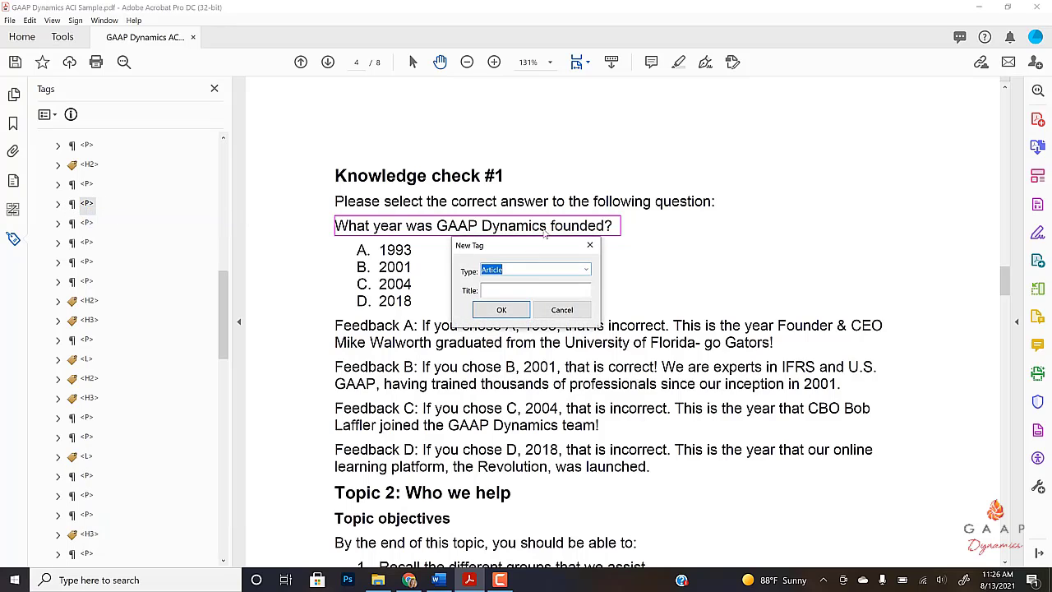
click(586, 270)
scroll(556, 319, down, 5)
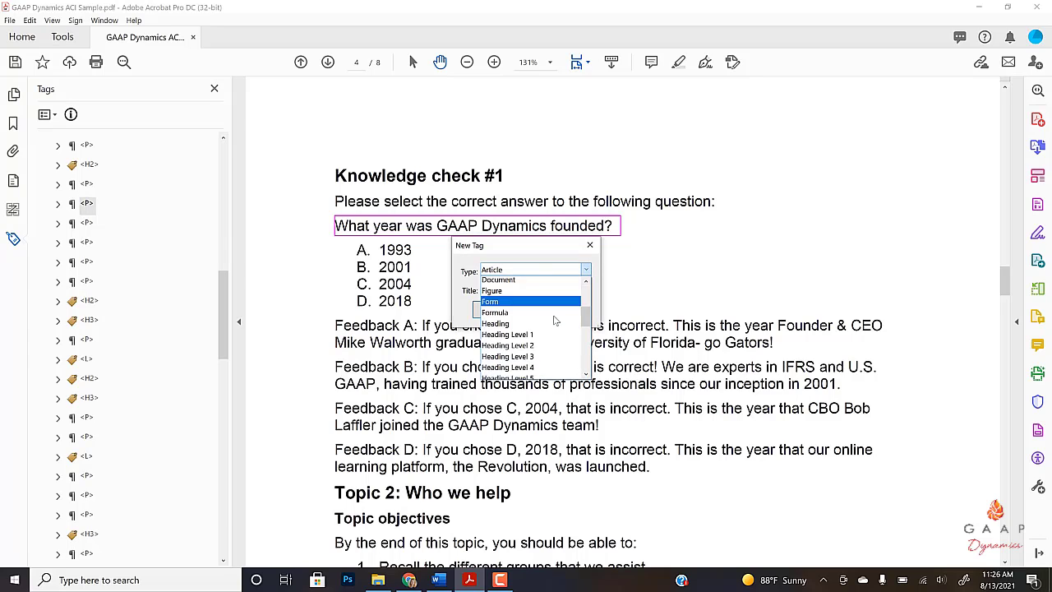
scroll(556, 321, down, 2)
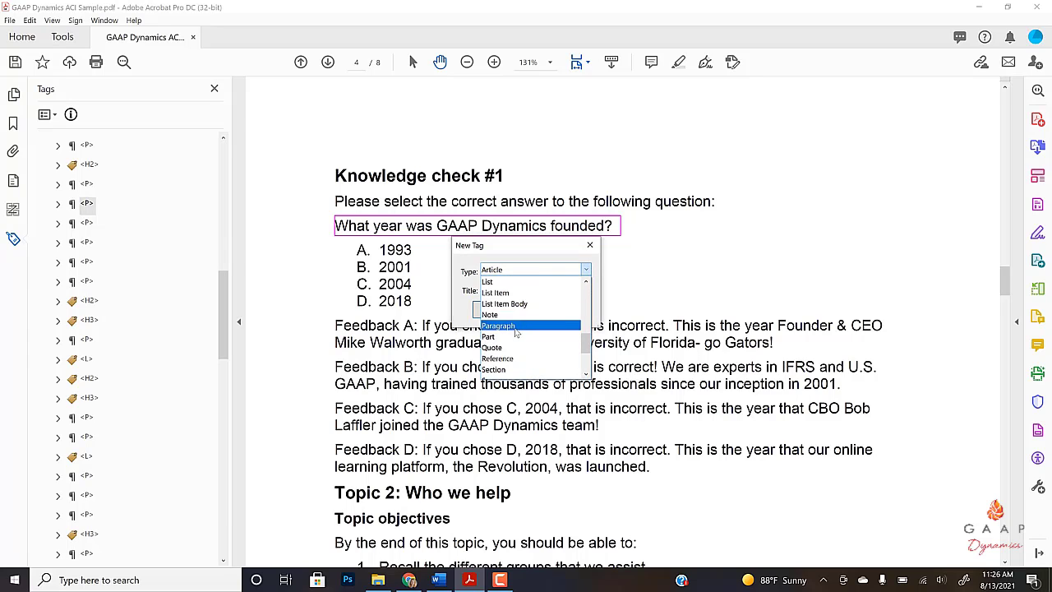
click(517, 327)
click(503, 309)
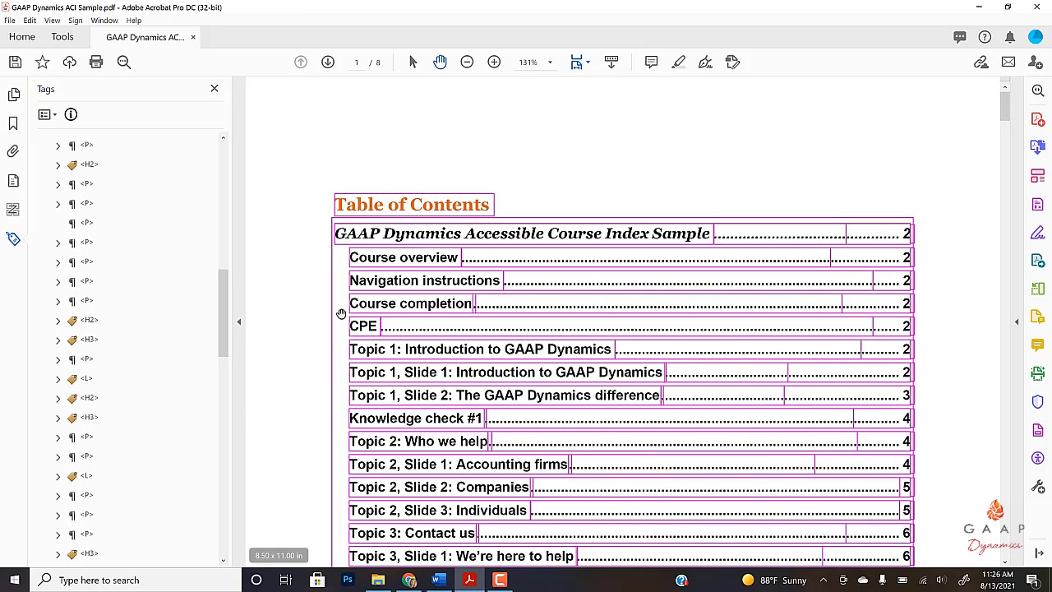
Add three more empty Paragraph tags after the new one, giving each of the answer choices A to D its own tag.
click(88, 204)
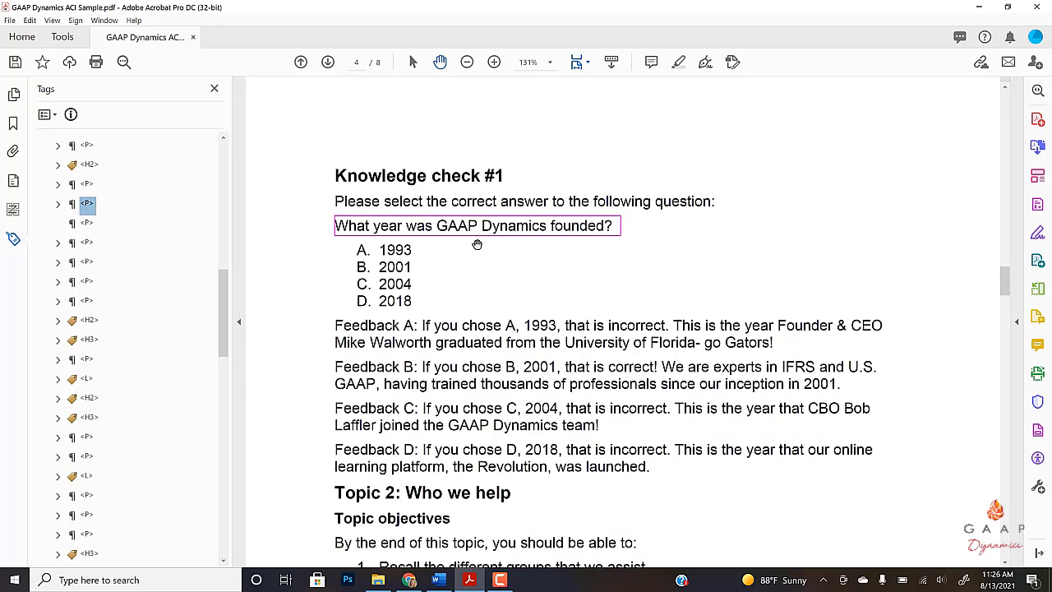
click(87, 224)
right_click(165, 223)
click(188, 235)
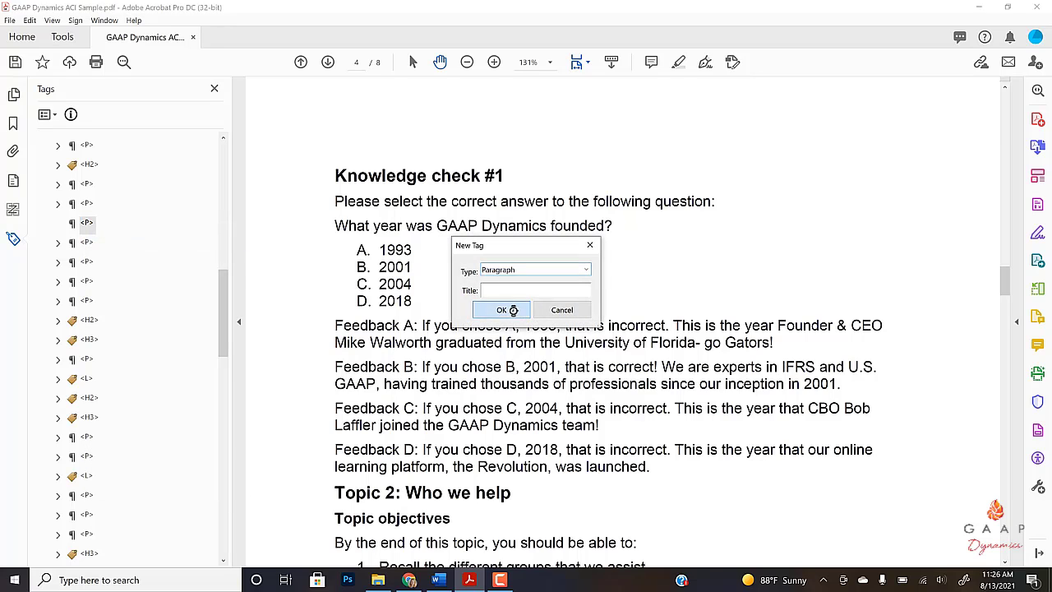
click(510, 310)
click(85, 243)
right_click(83, 244)
click(115, 258)
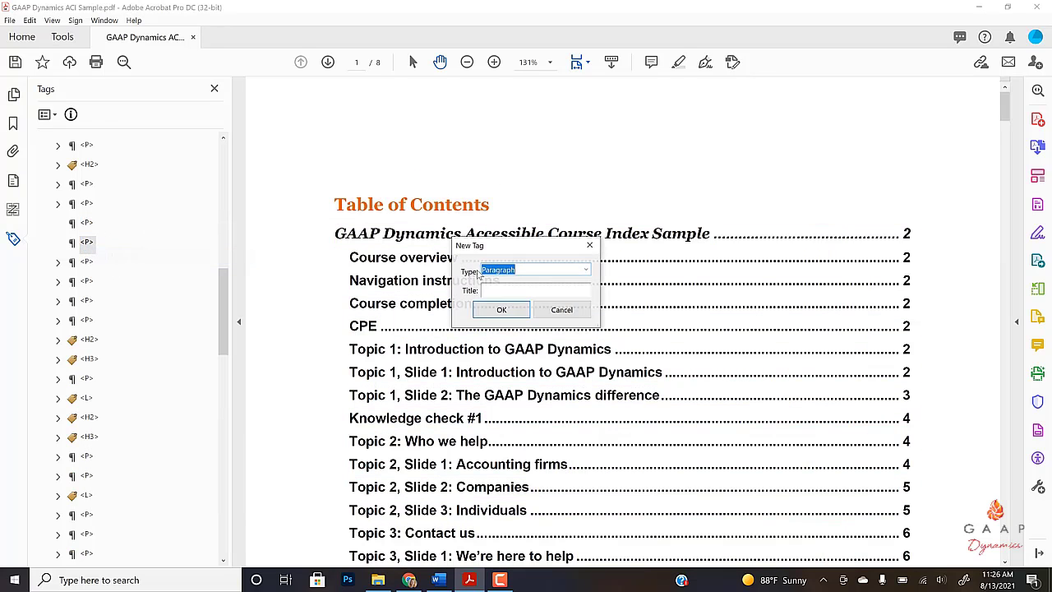
click(502, 309)
click(86, 263)
right_click(85, 262)
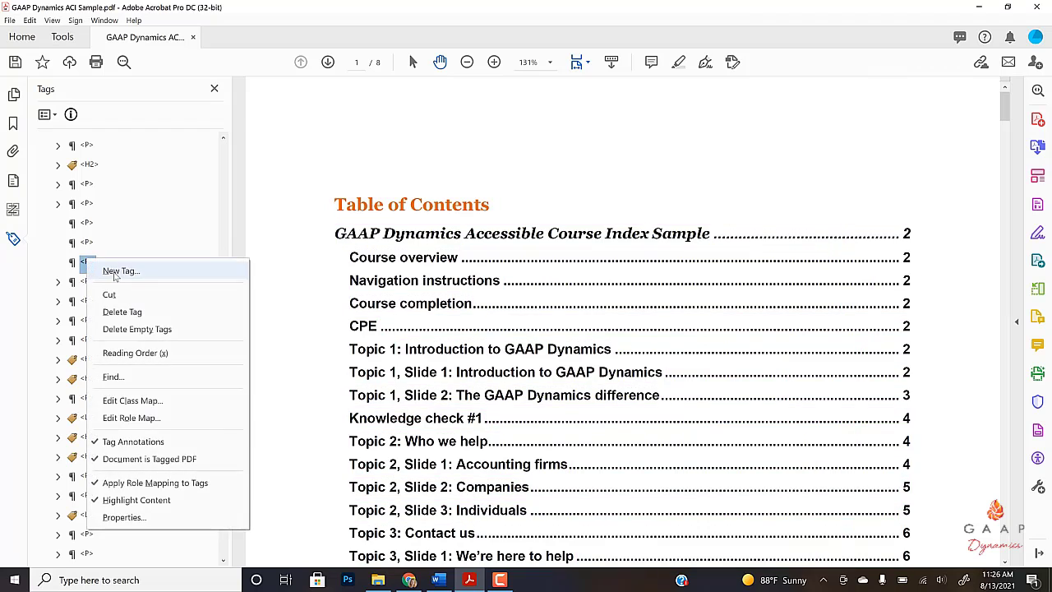
click(118, 272)
click(501, 309)
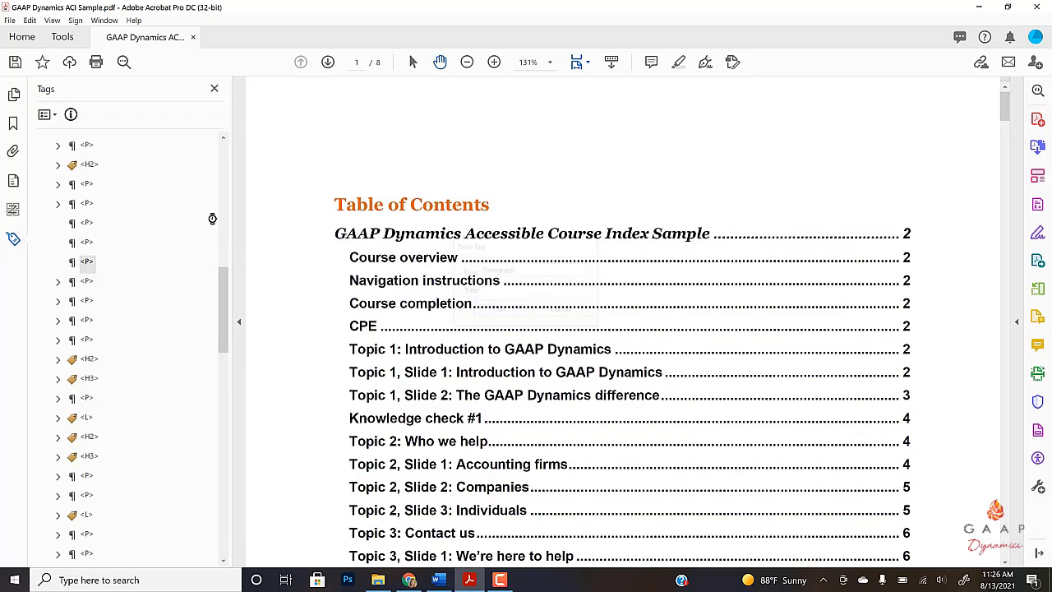
Fill the first empty paragraph tag with the answer text "A. 1993" using Create Tag from Selection, and check its highlighted content.
click(86, 205)
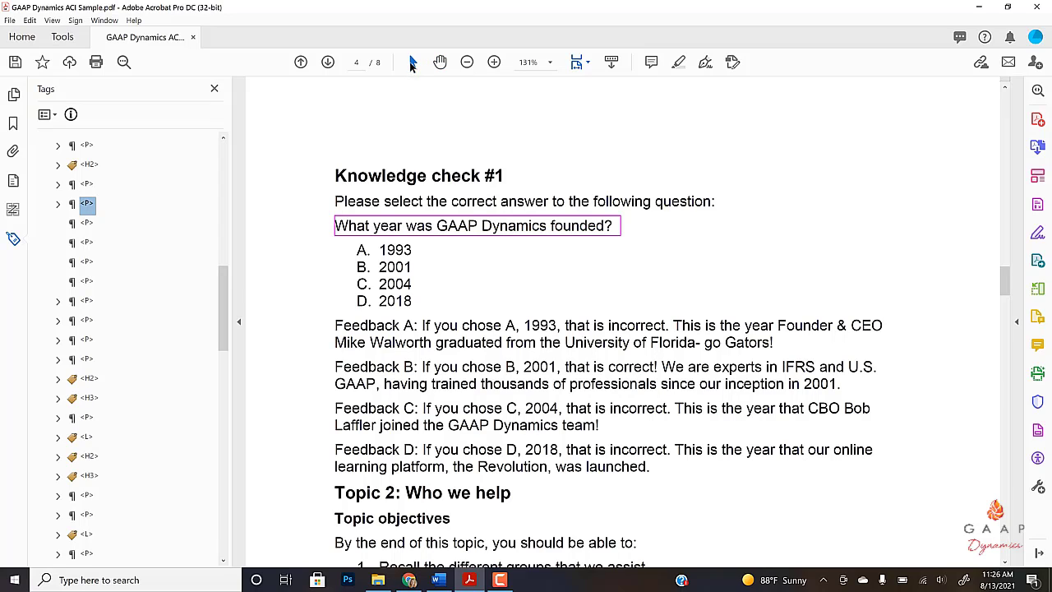
click(87, 223)
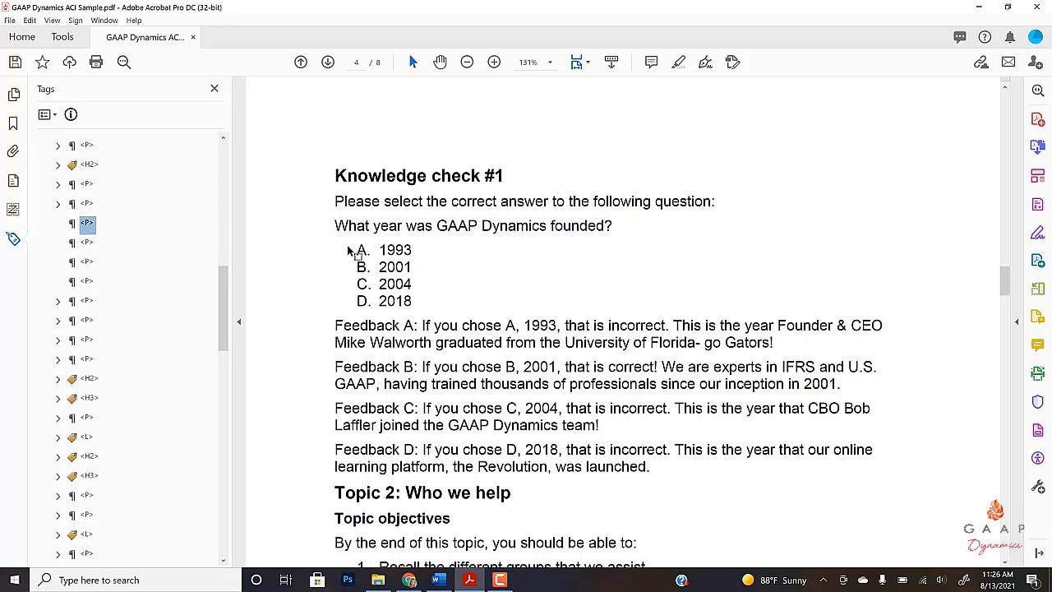
drag(356, 250, 412, 250)
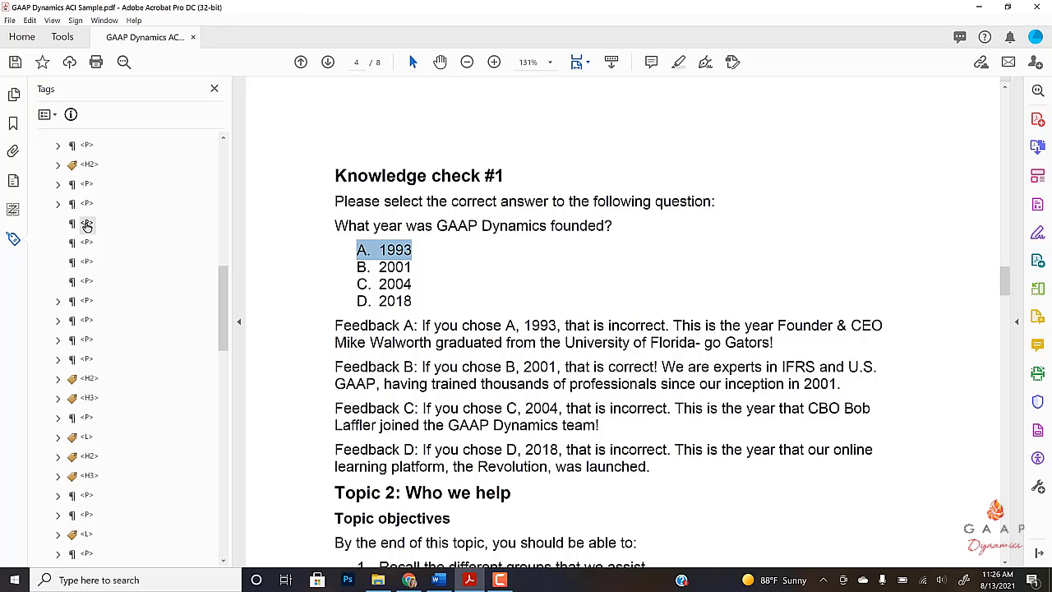
right_click(87, 225)
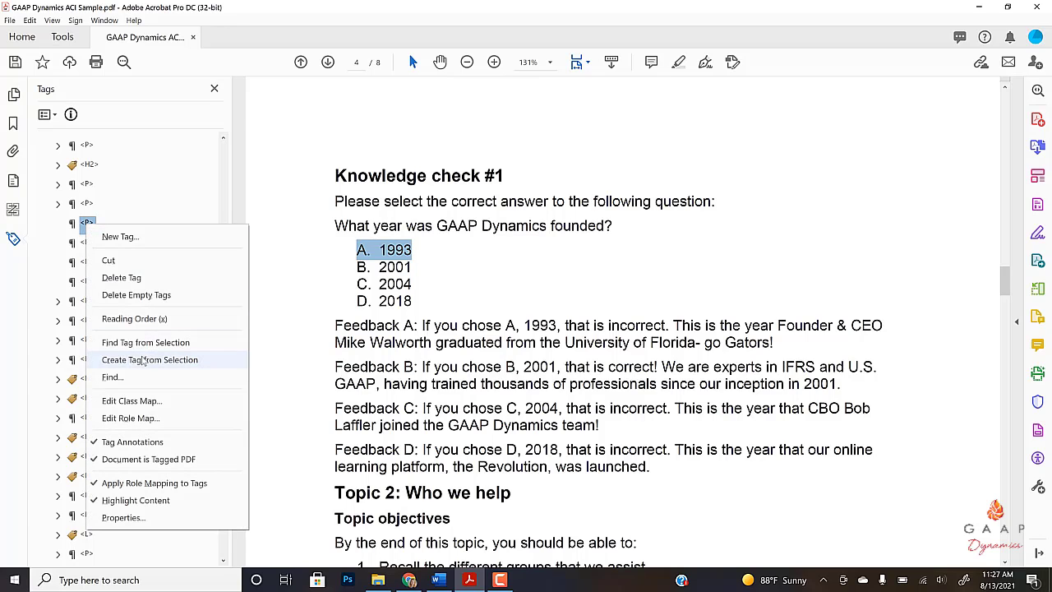
click(143, 360)
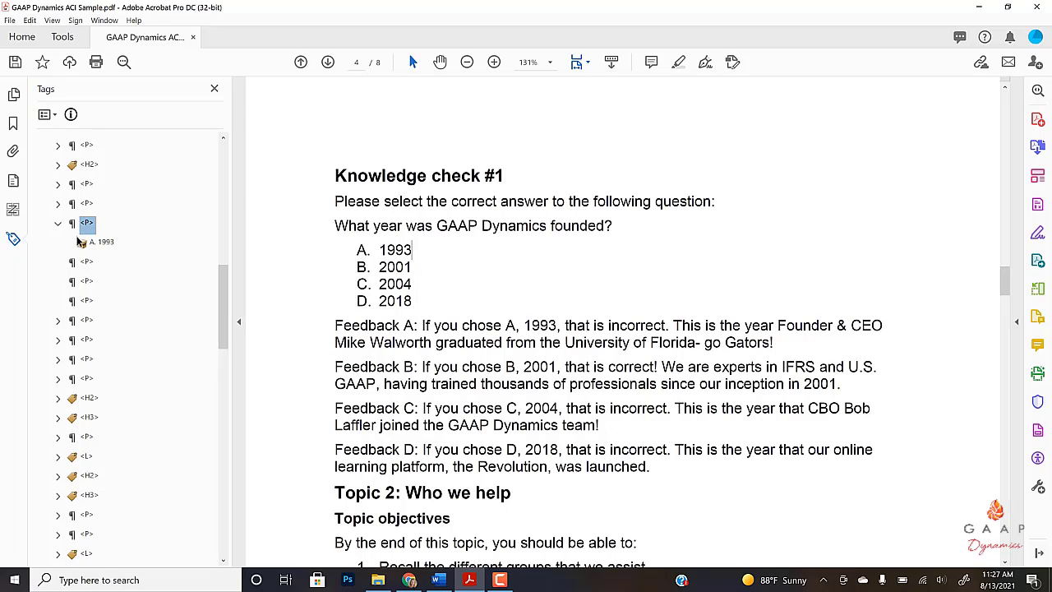
click(101, 244)
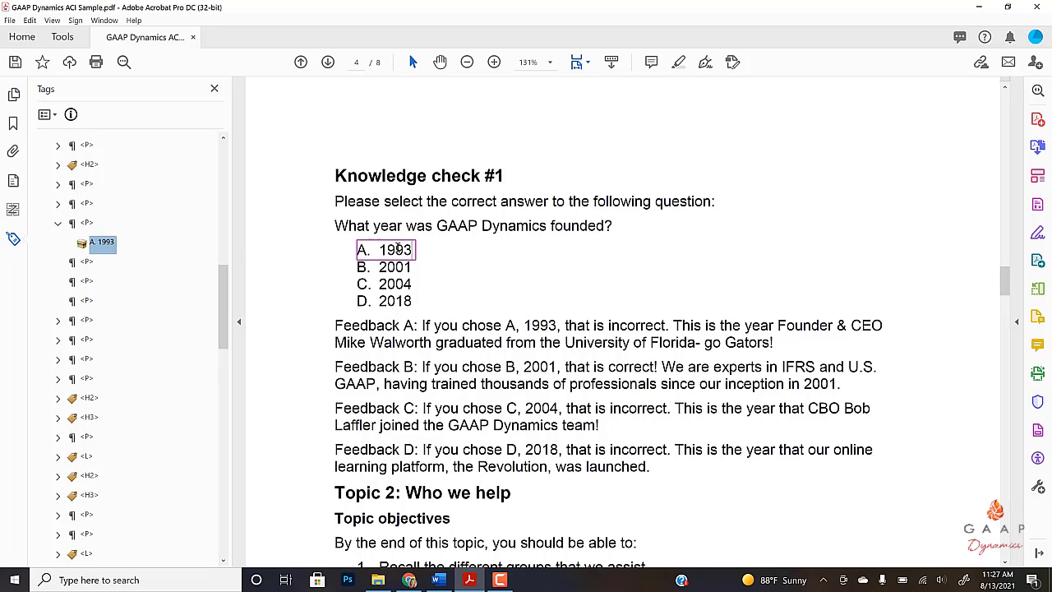
click(87, 223)
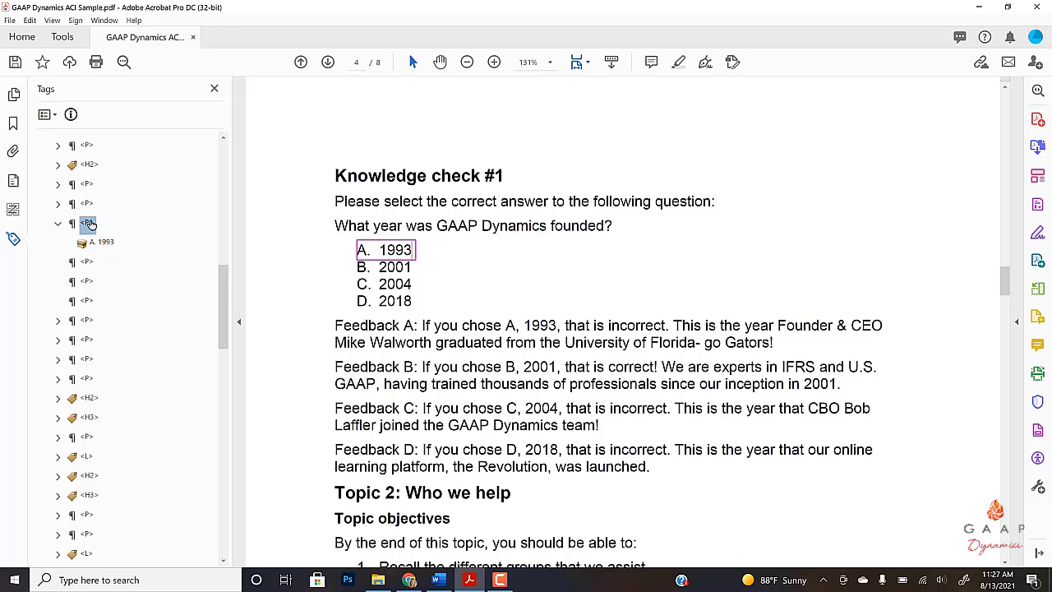
Create the content of the second empty paragraph tag from the answer text "B. 2001".
click(87, 263)
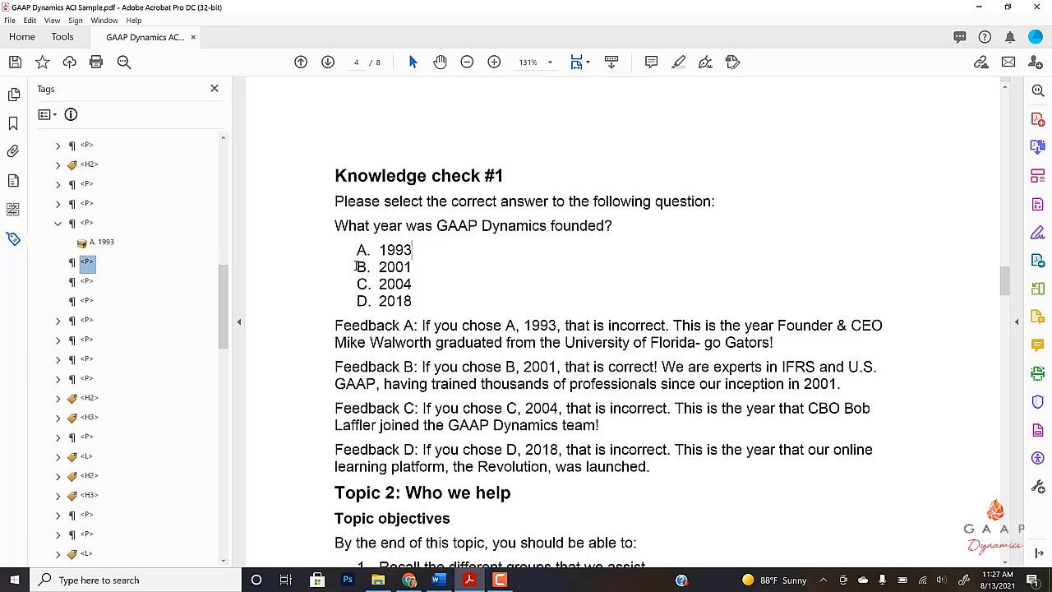
drag(356, 266, 411, 267)
right_click(87, 263)
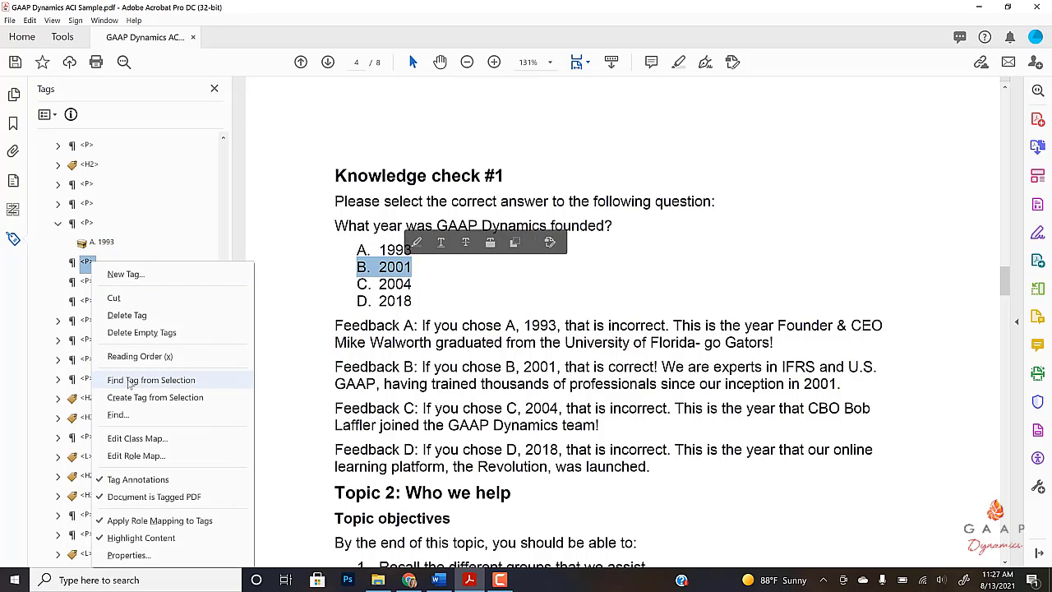
click(155, 397)
Create the content of the third empty paragraph tag from the answer text "C. 2004".
click(87, 300)
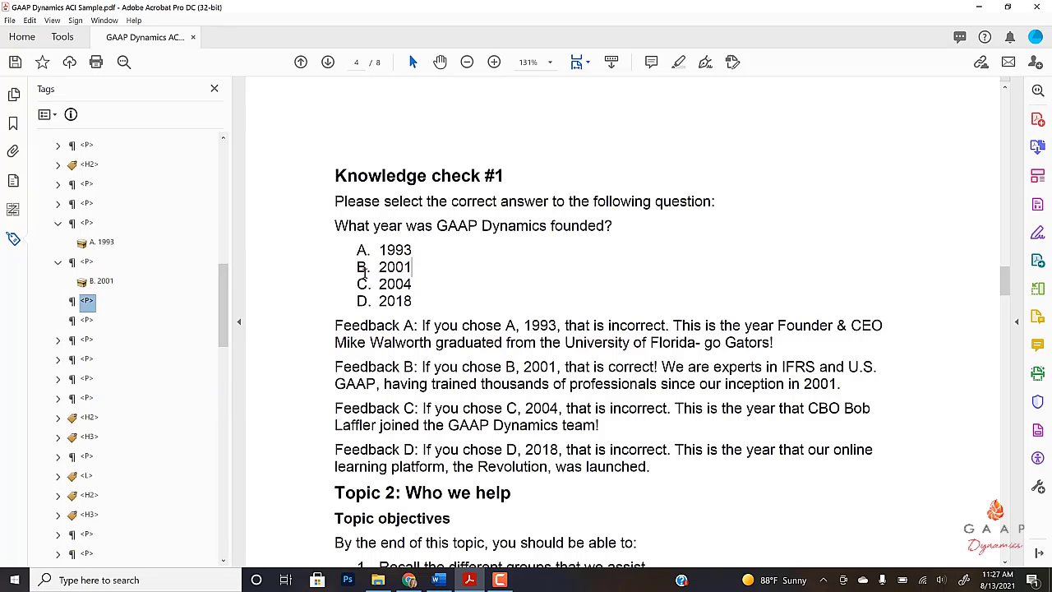
drag(355, 282, 414, 288)
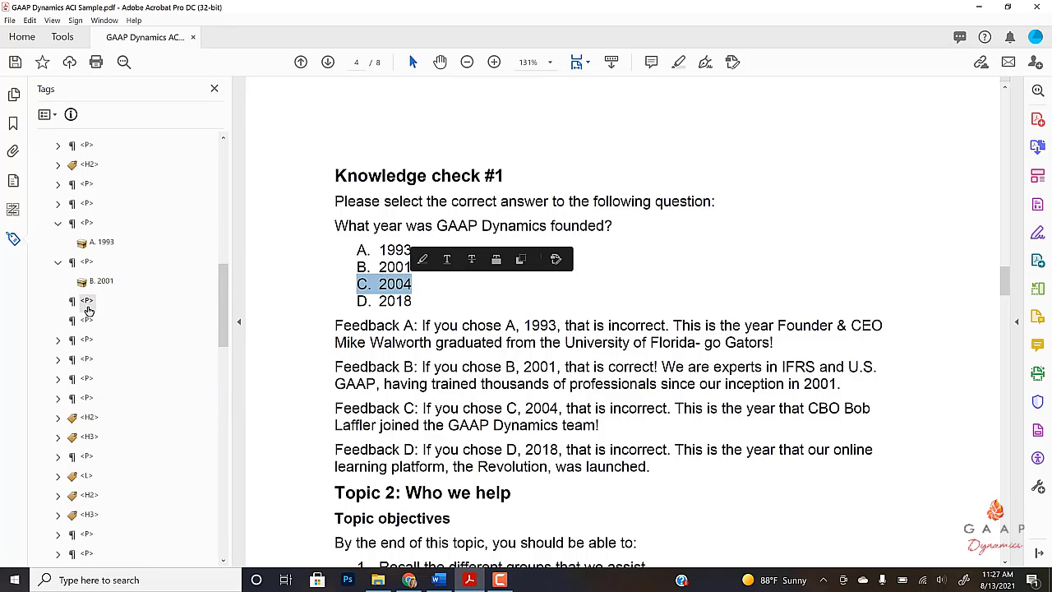
right_click(89, 306)
click(156, 136)
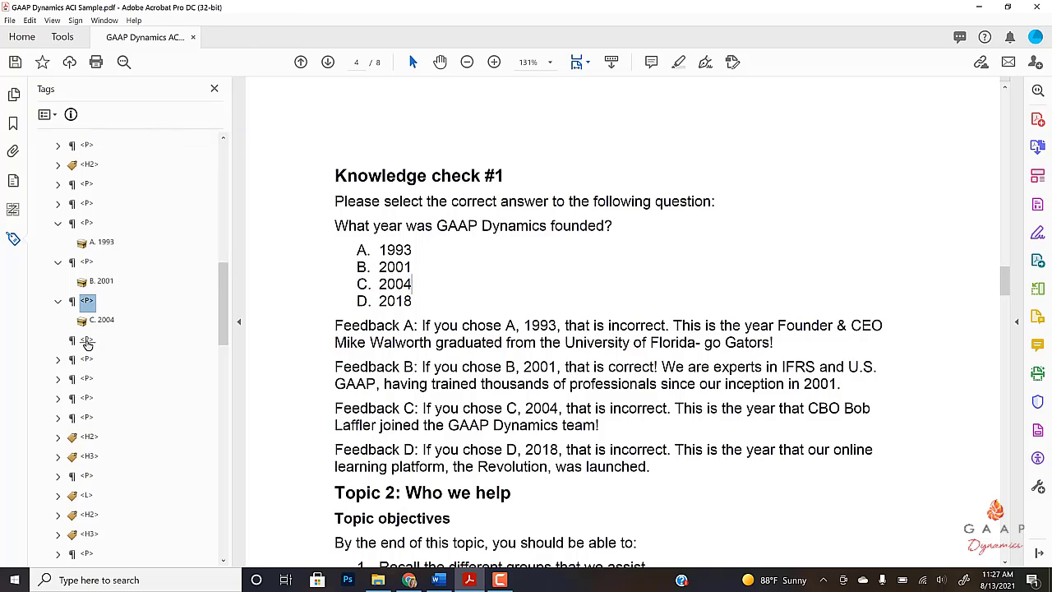
Create the content of the fourth empty paragraph tag from the answer text "D. 2018".
click(88, 339)
drag(357, 301, 411, 301)
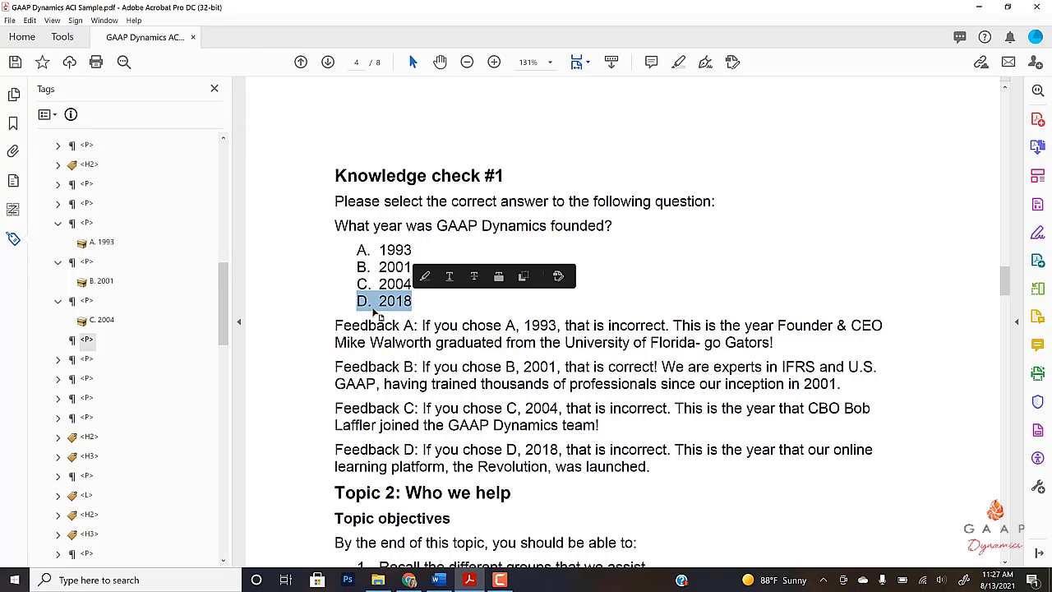
right_click(88, 340)
click(151, 171)
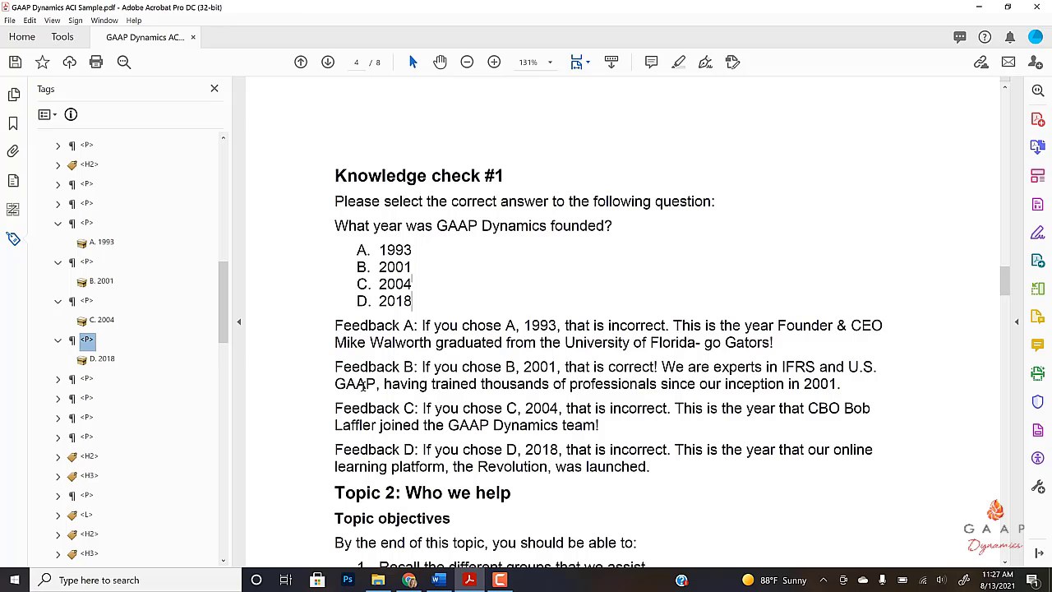
Step through the later tags down to the Name and Date line under Signature, comparing each tag with its highlighted content.
scroll(141, 368, down, 6)
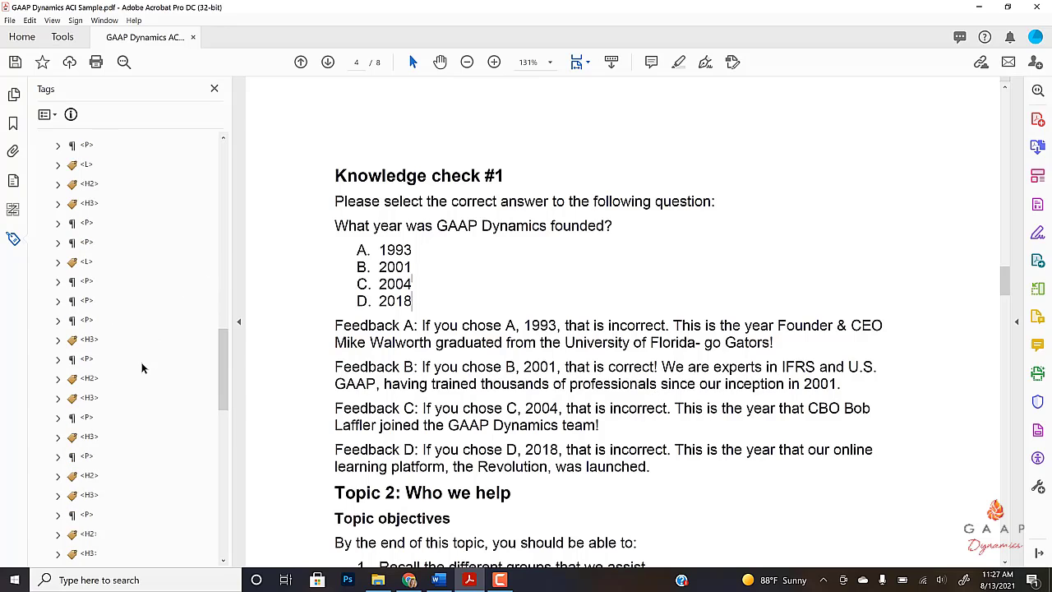
scroll(112, 329, up, 6)
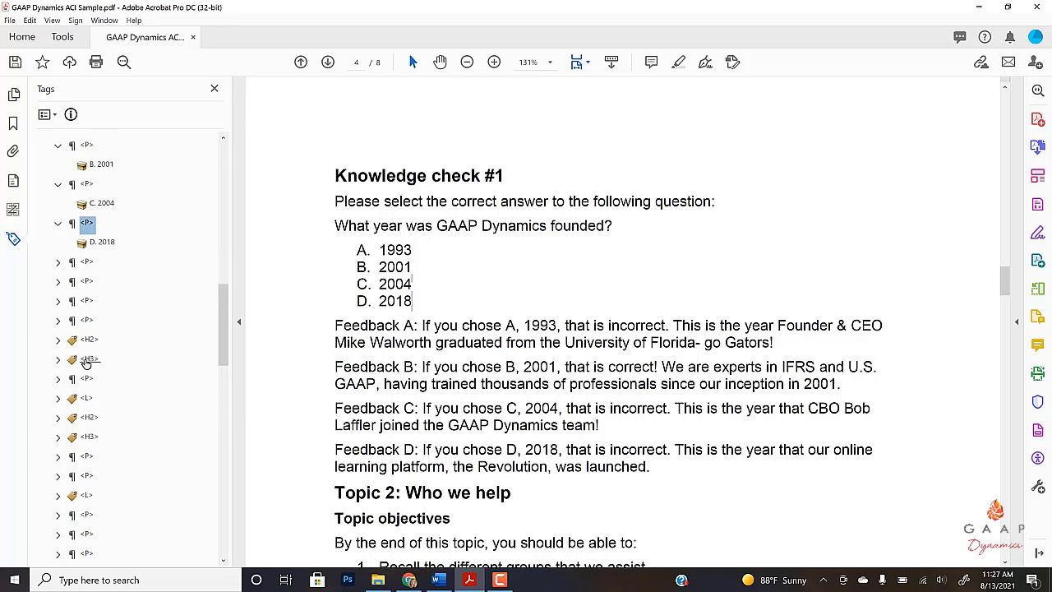
scroll(87, 363, down, 6)
click(86, 362)
key(Down)
key(Down)
key(Down)
key(Down)
key(Down)
key(Down)
key(Down)
key(Down)
key(Down)
key(Down)
key(Down)
key(Down)
key(Down)
key(Down)
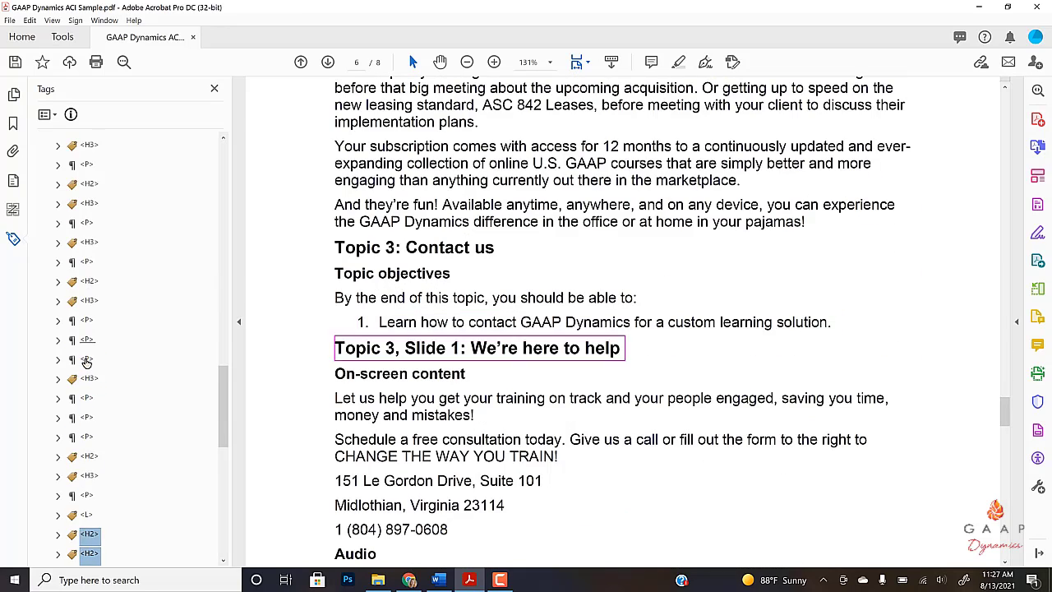
key(Down)
key(Down)
key(Down)
key(Down)
key(Down)
key(Down)
key(Down)
key(Down)
key(Down)
key(Down)
key(Down)
key(Down)
key(Down)
key(Down)
key(Down)
key(Down)
key(Down)
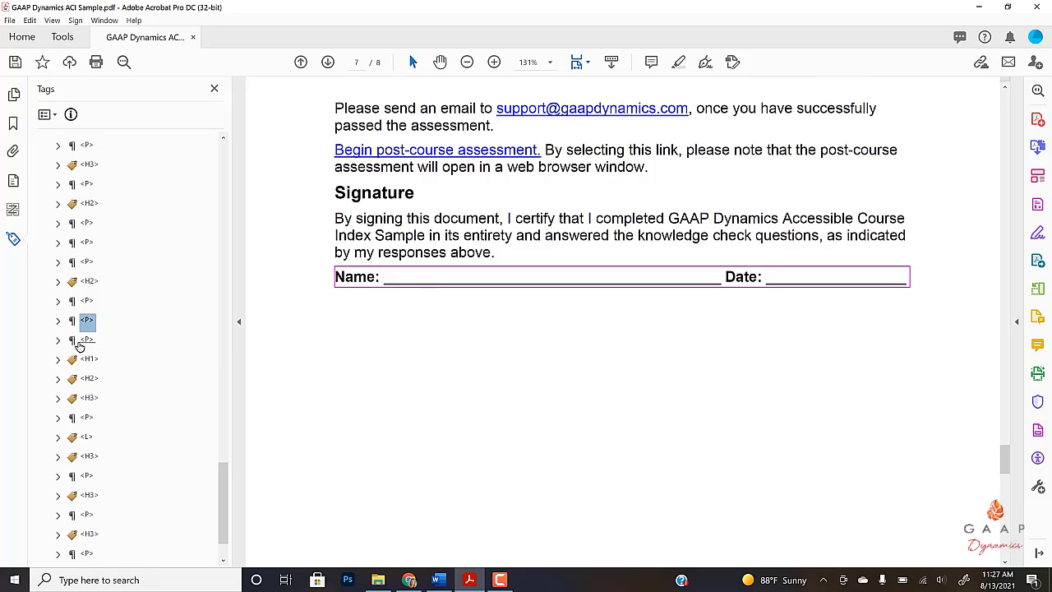
Expand the paragraph tag of the Name and Date signature line and delete the content item inside it.
click(91, 321)
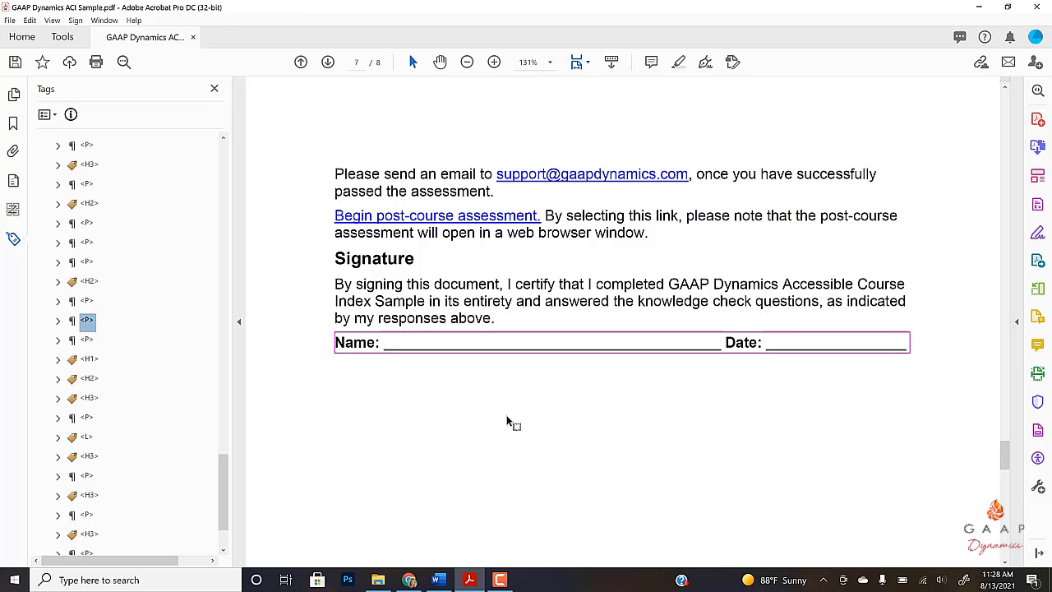
click(59, 321)
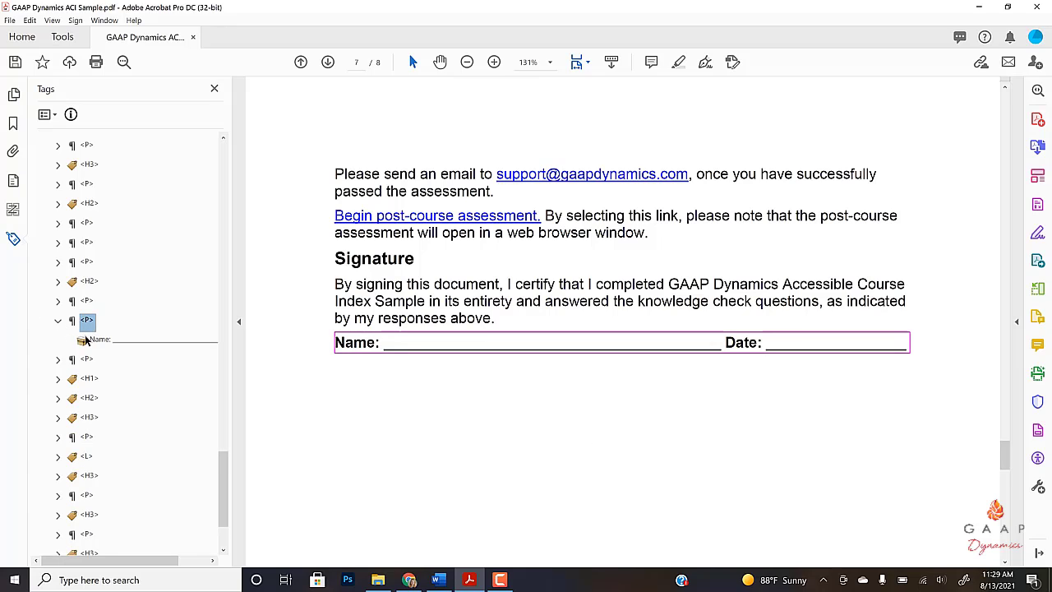
click(94, 339)
right_click(94, 339)
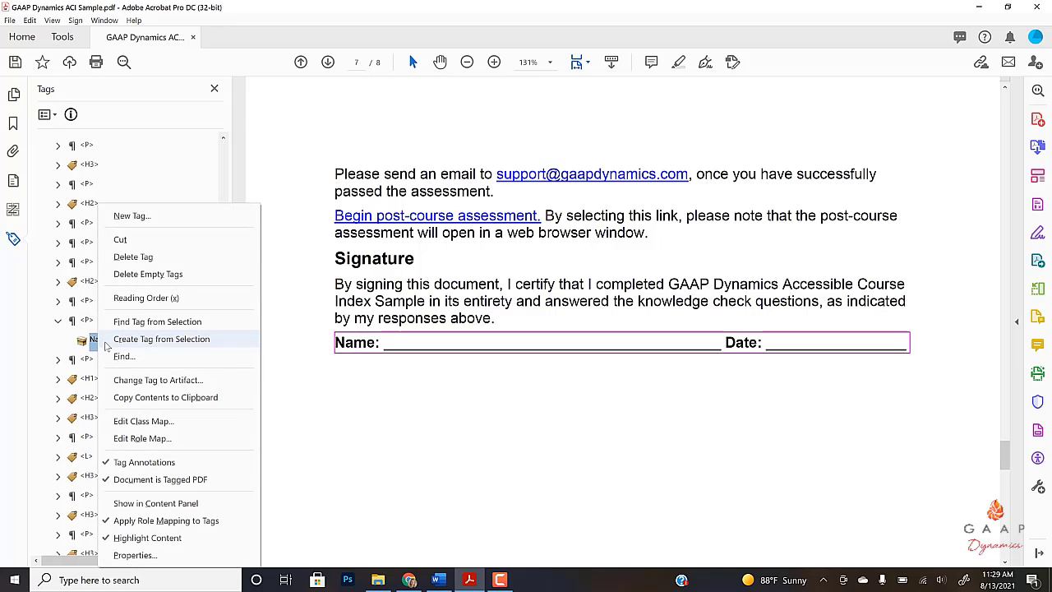
click(137, 259)
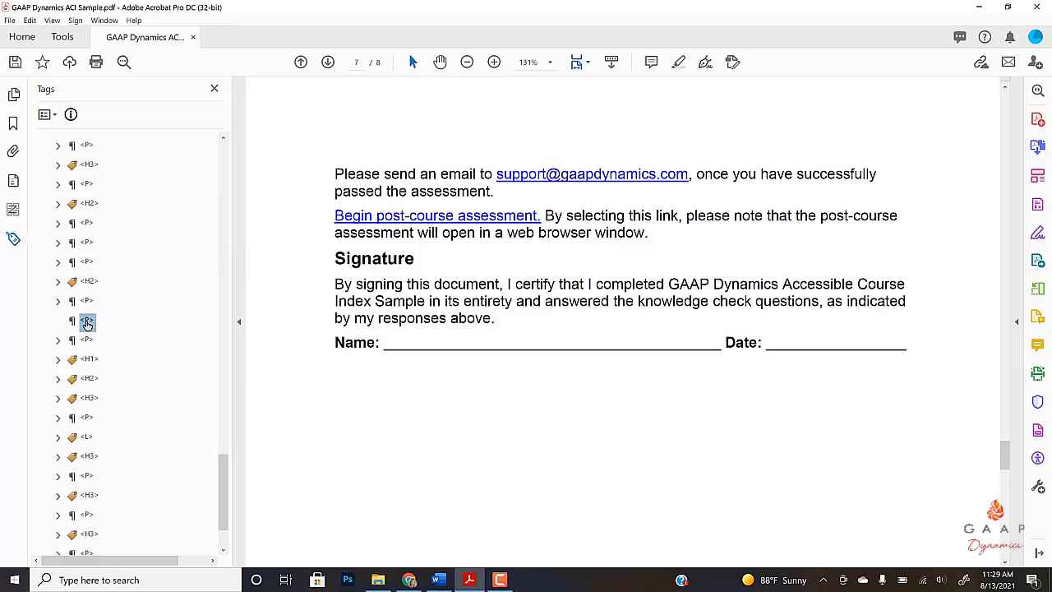
Add another empty Paragraph tag after the emptied signature line tag, so Name and Date each have a tag.
right_click(88, 321)
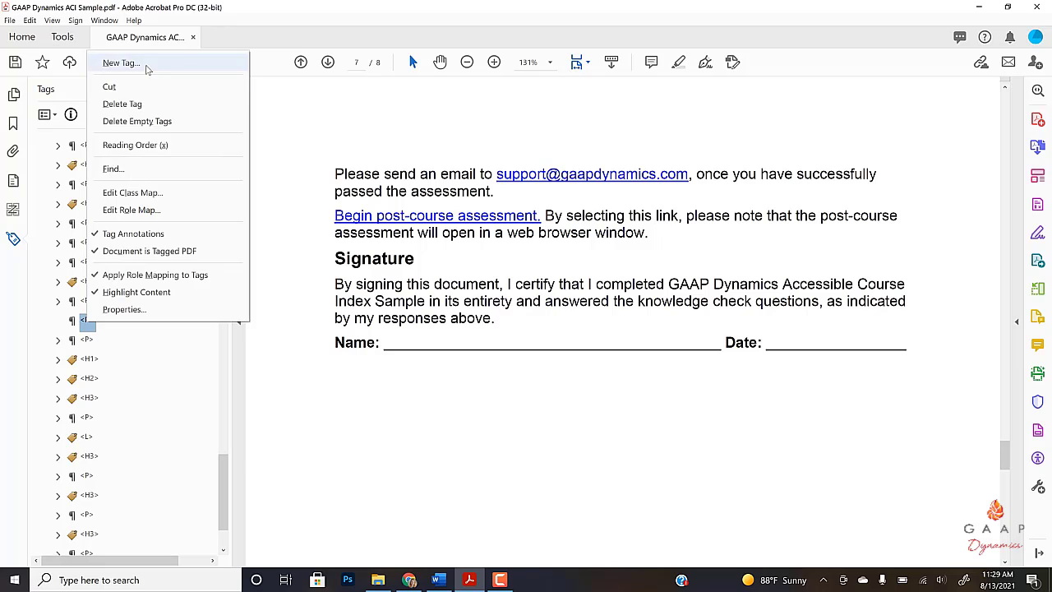
click(121, 62)
click(501, 310)
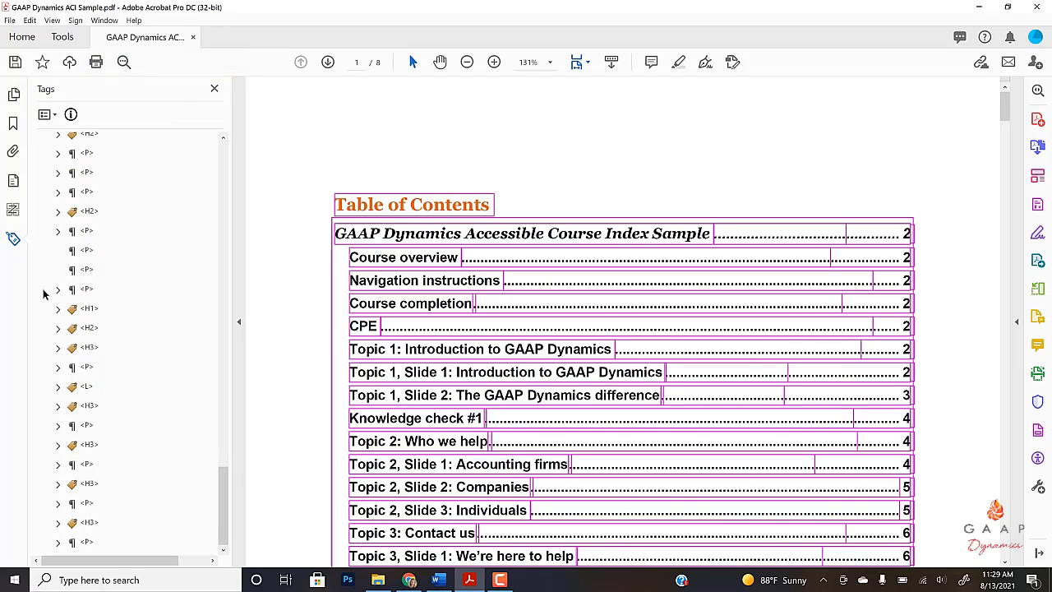
Create the content of the first empty paragraph tag after the signature certification text from the "Name:" label.
click(86, 232)
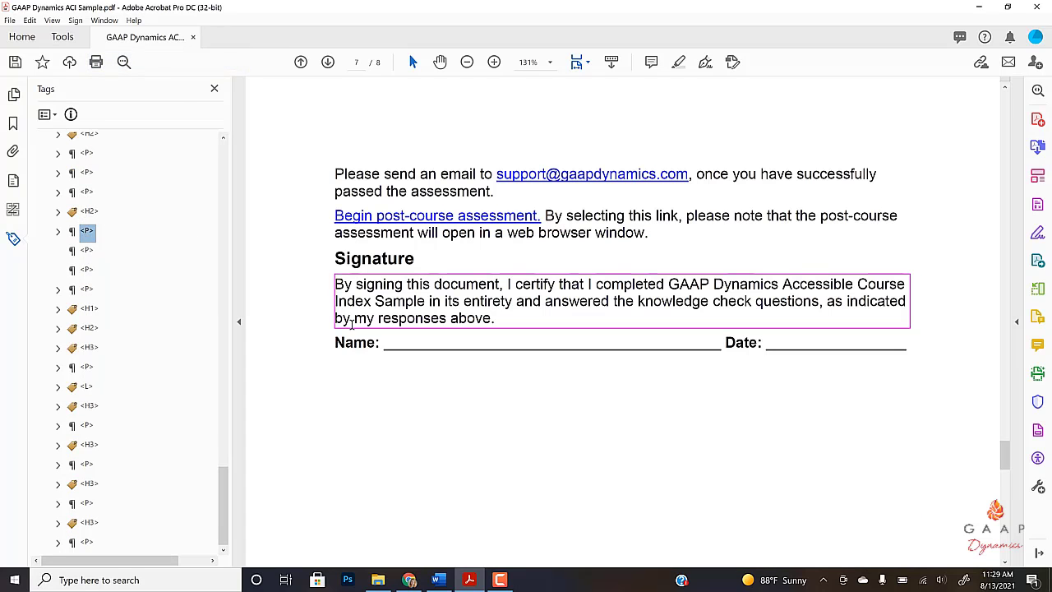
click(88, 250)
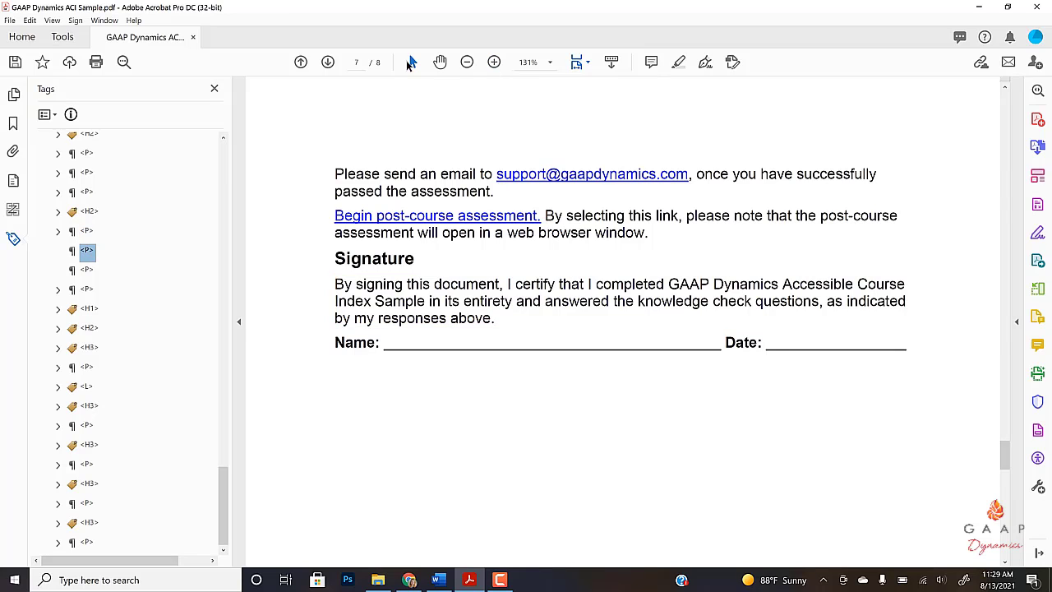
drag(335, 343, 381, 343)
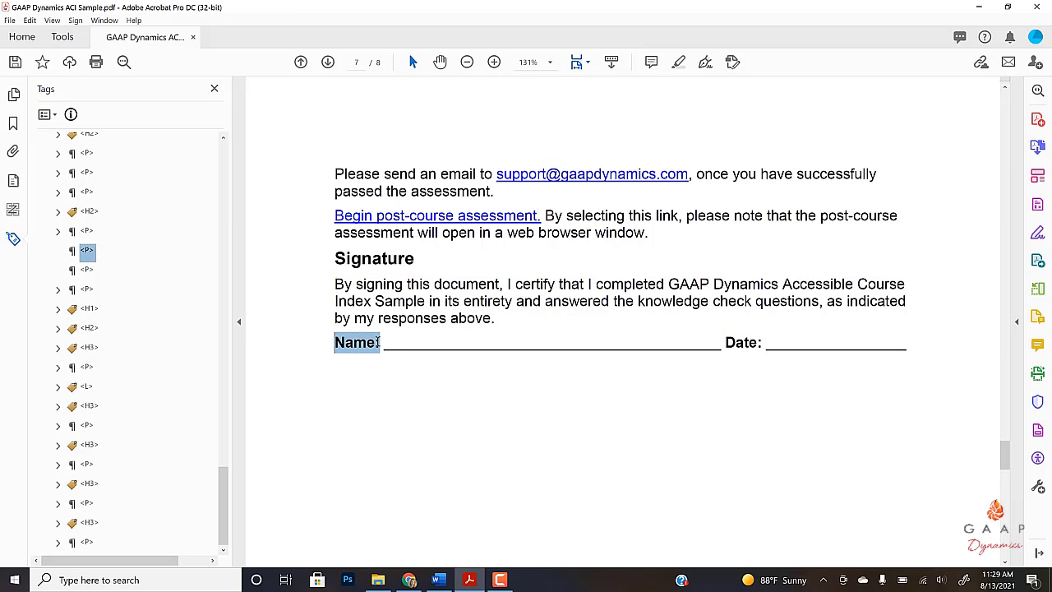
right_click(96, 255)
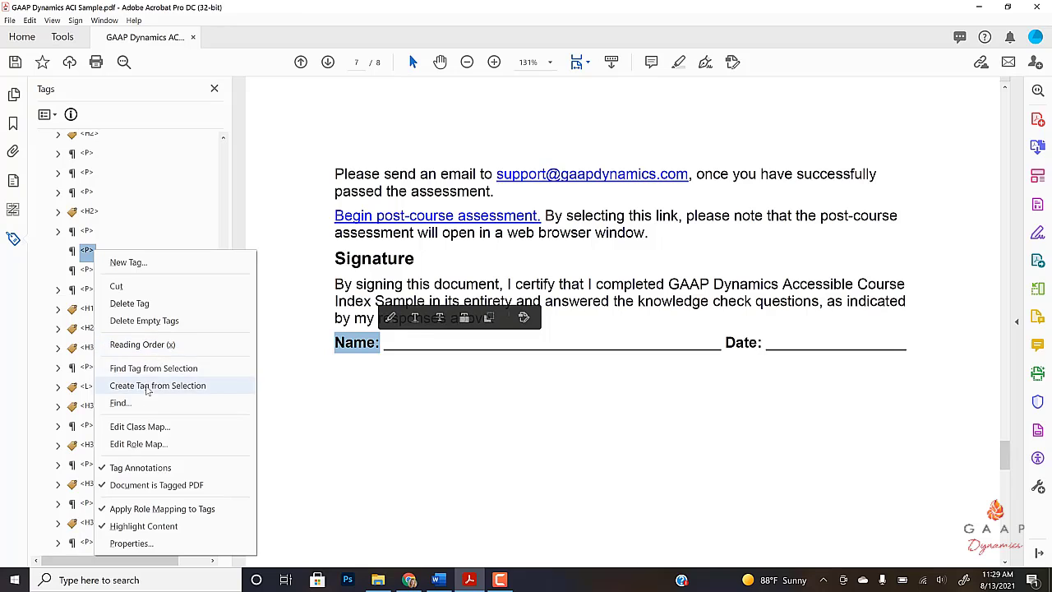
click(155, 385)
Create the content of the remaining empty paragraph tag from the "Date:" label on the signature line.
click(87, 292)
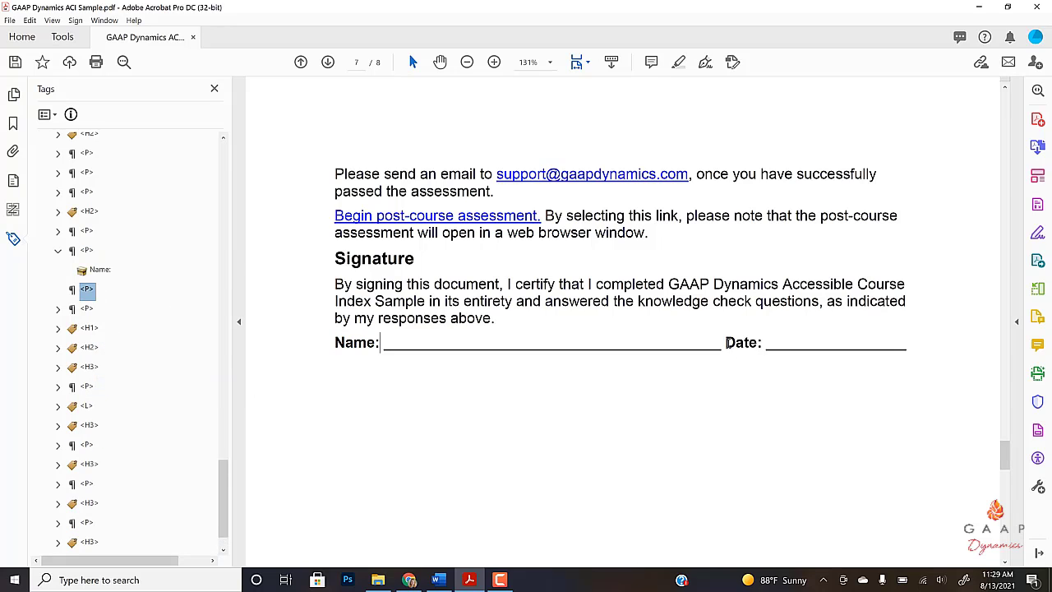
drag(726, 343, 764, 343)
right_click(89, 292)
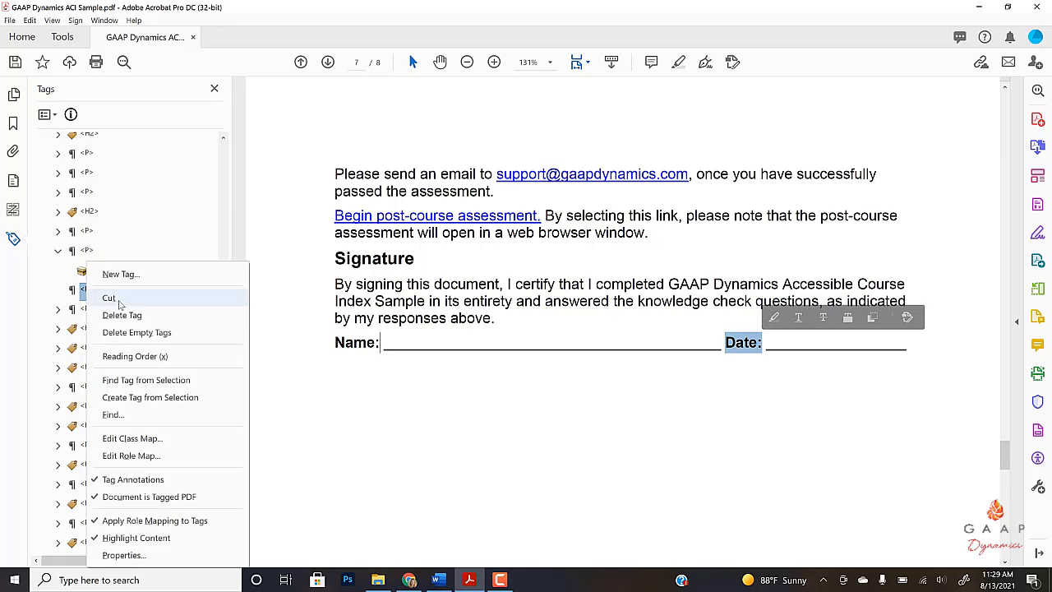
click(150, 397)
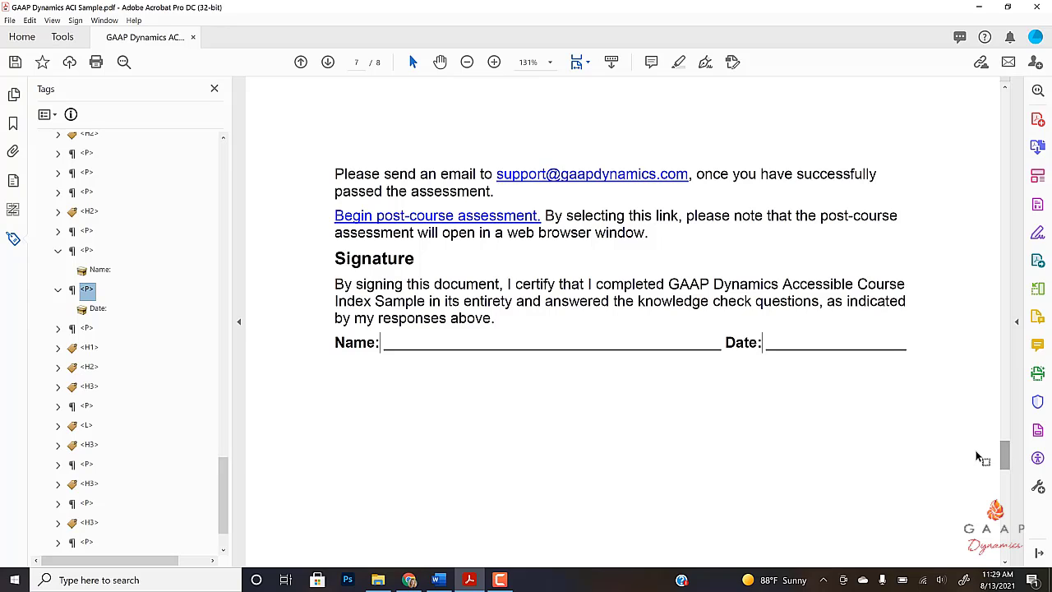
Return to the Knowledge check #1 tags and expand the four answer paragraph tags to examine their contents.
scroll(91, 253, up, 5)
scroll(91, 252, up, 10)
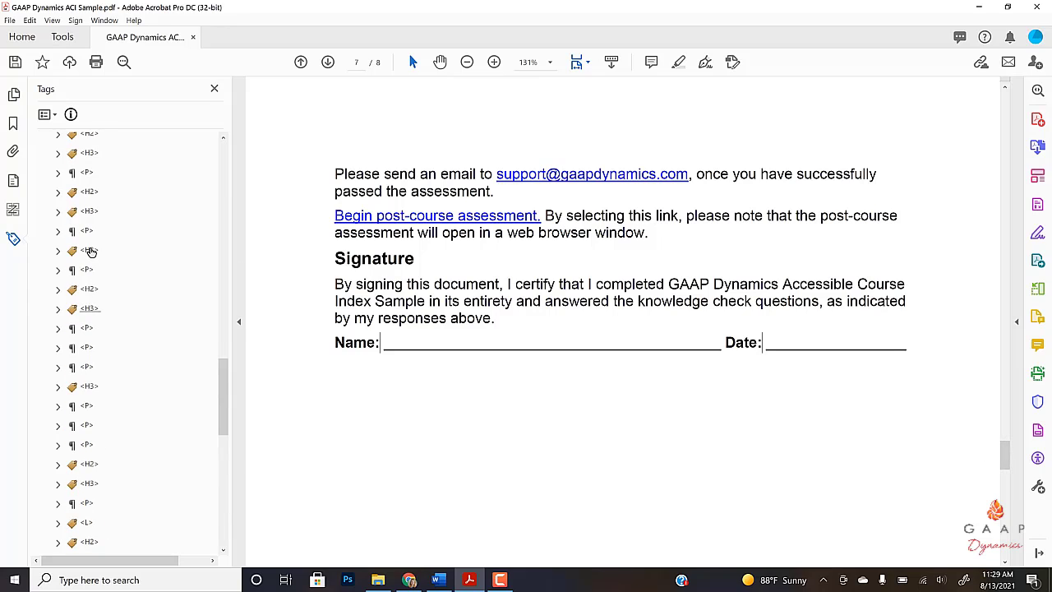
scroll(91, 252, up, 4)
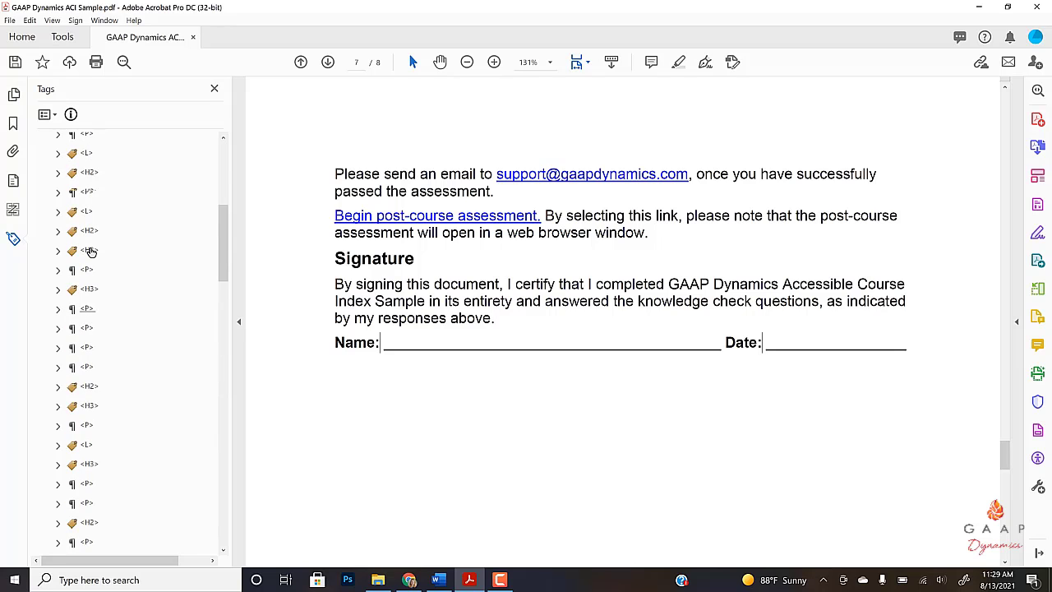
scroll(91, 252, down, 6)
click(86, 256)
click(80, 218)
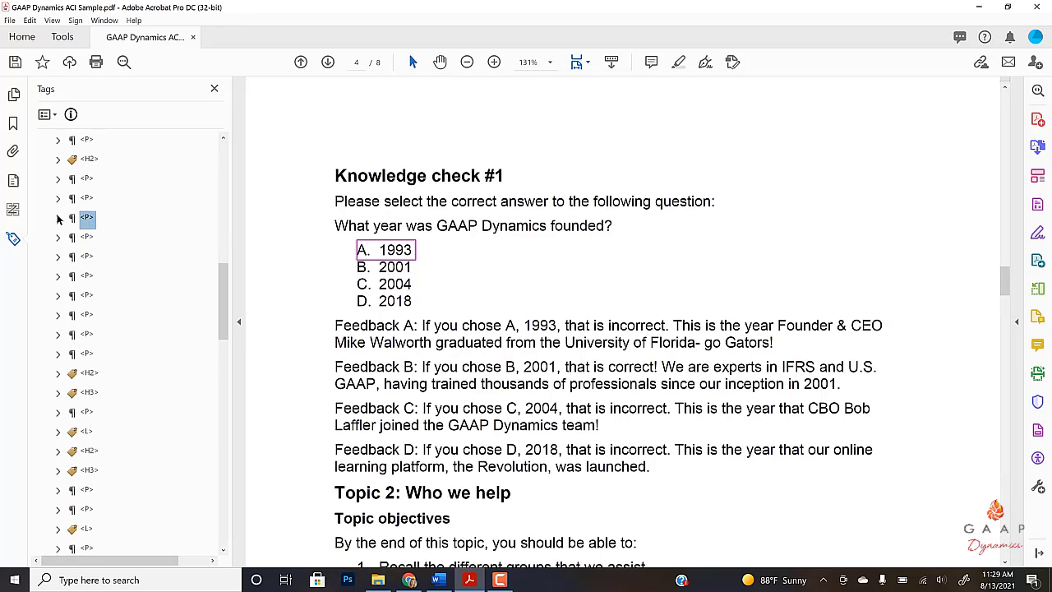
click(58, 218)
click(58, 257)
click(58, 296)
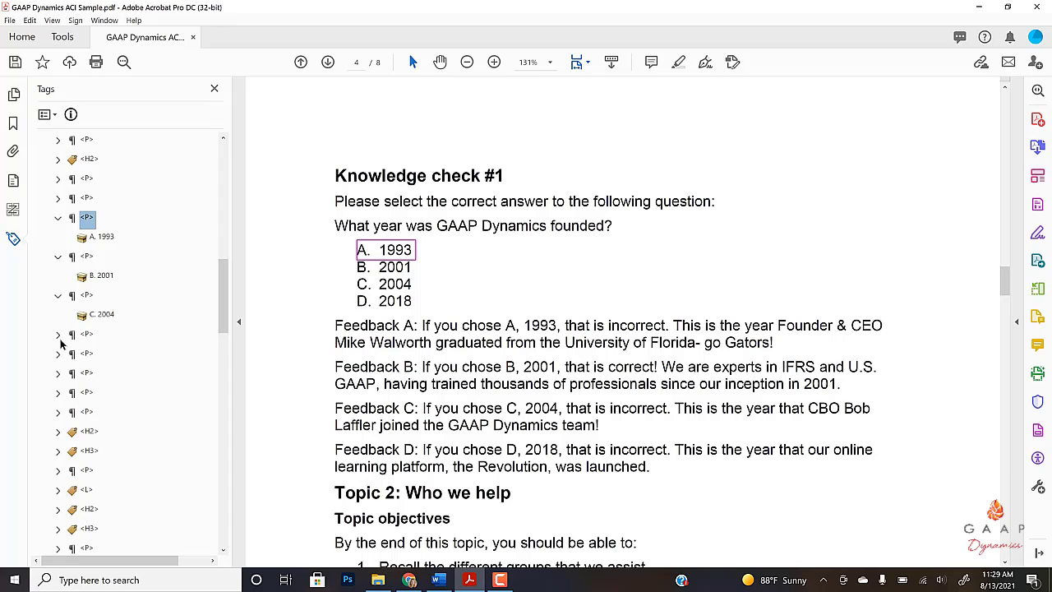
click(58, 334)
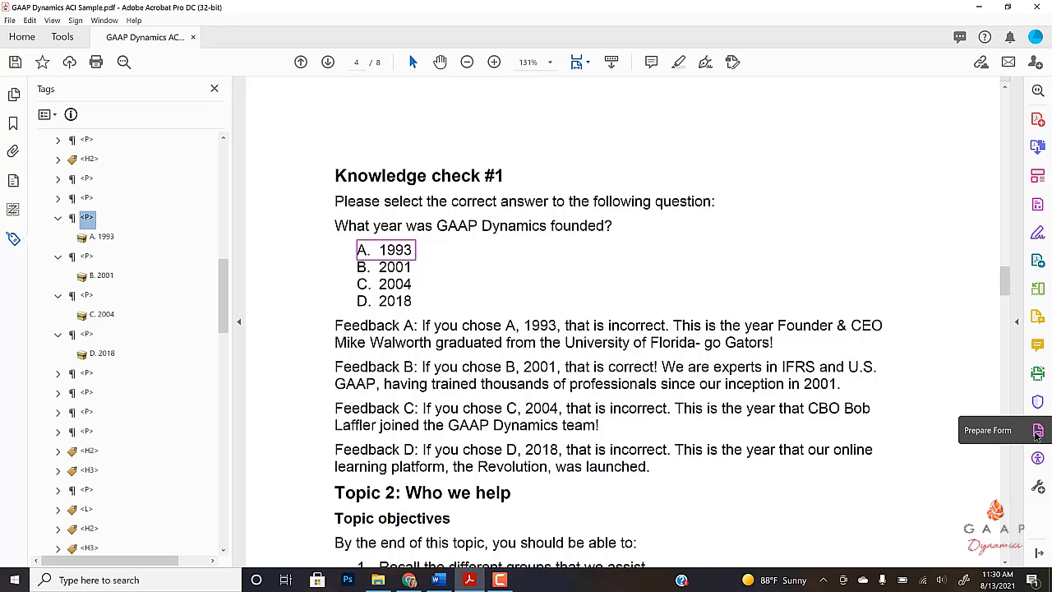
Start preparing a form from the open document with field auto detection, saving the changes over the existing GAAP Dynamics ACI Sample PDF.
click(1037, 431)
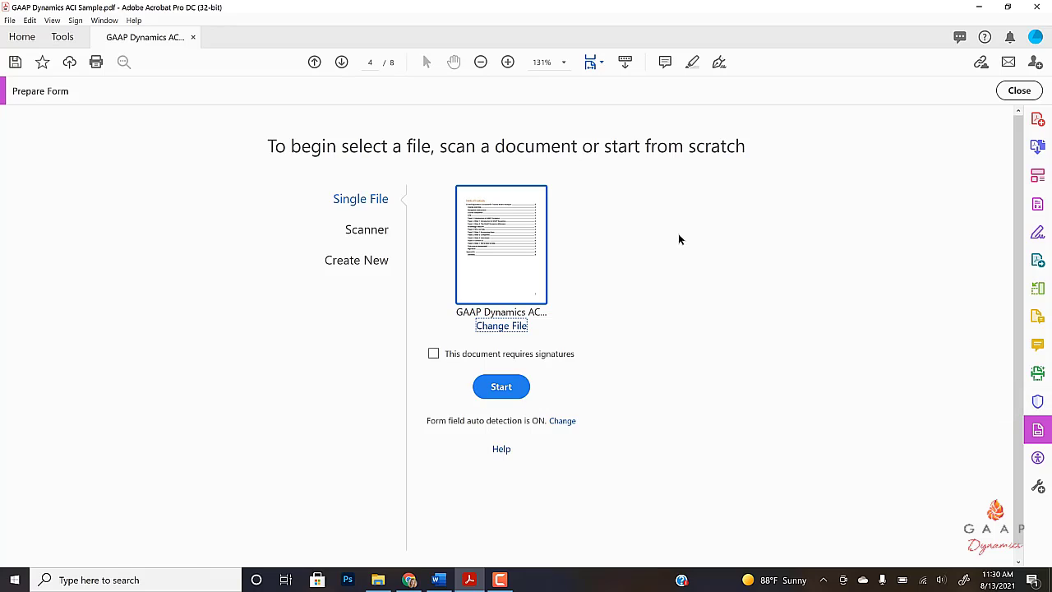
click(524, 381)
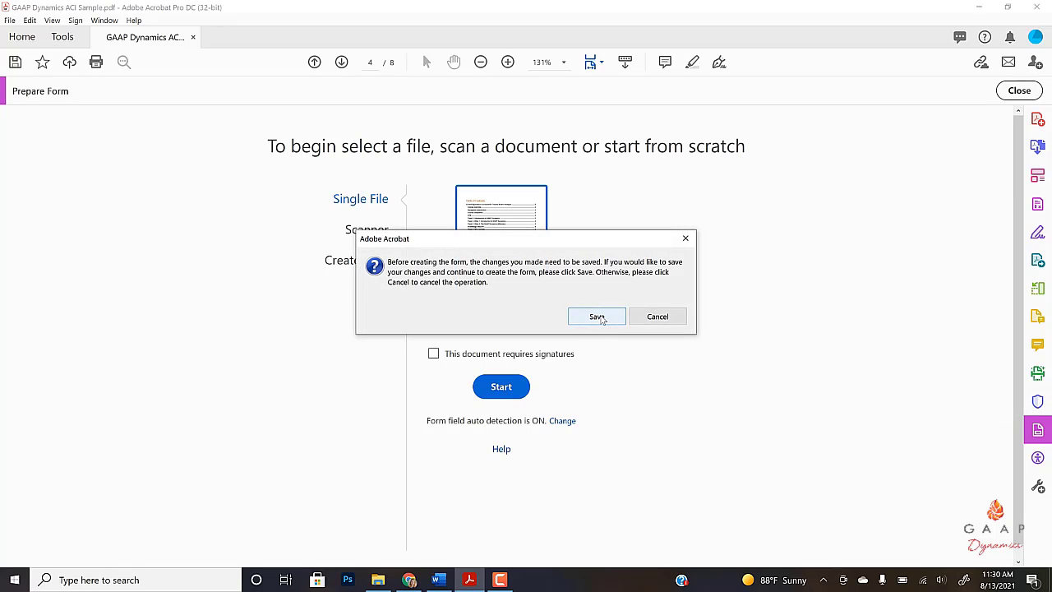
click(597, 317)
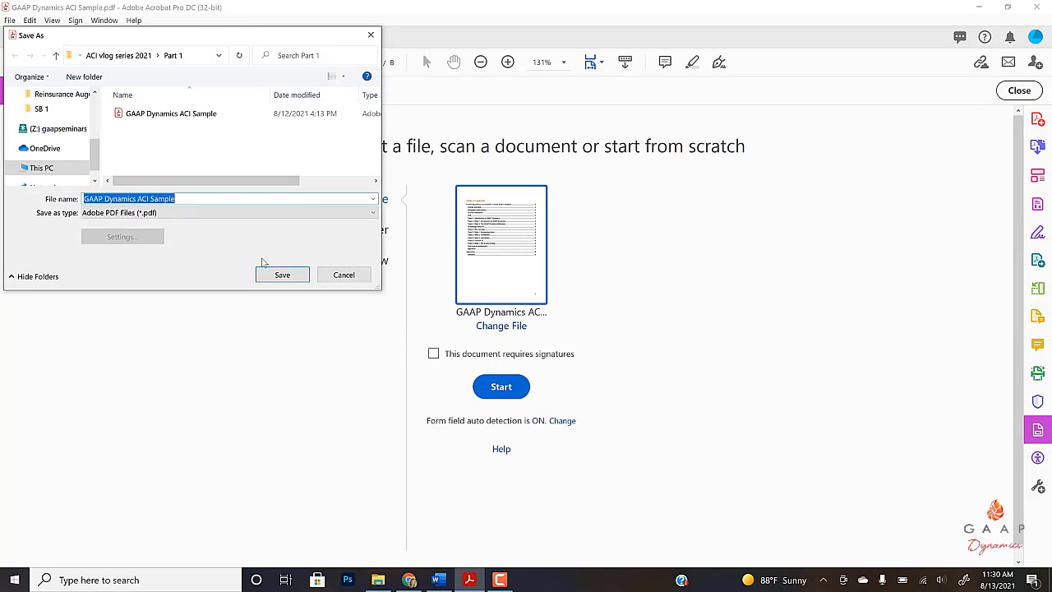
click(280, 279)
click(558, 293)
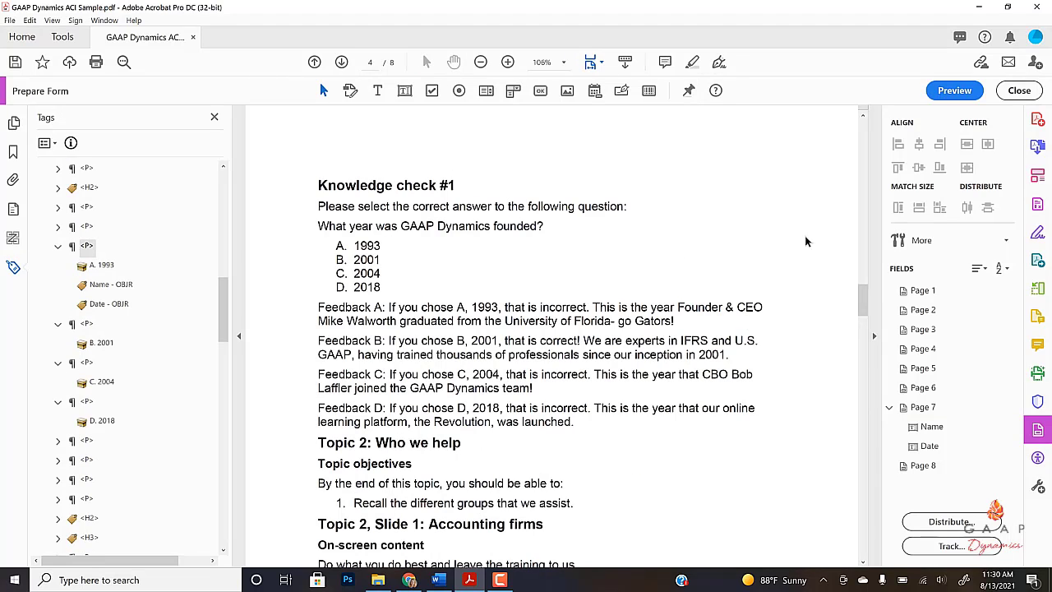
Cut the Name and Date field tags from answer A's paragraph tag and select the "Name:" content in the signature tags.
click(111, 284)
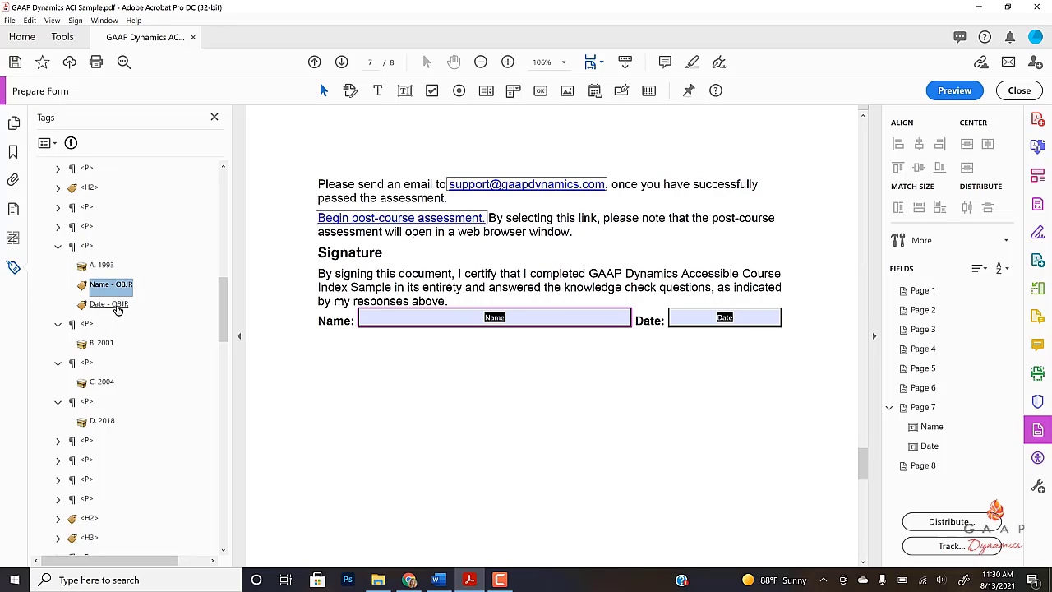
shift+click(117, 306)
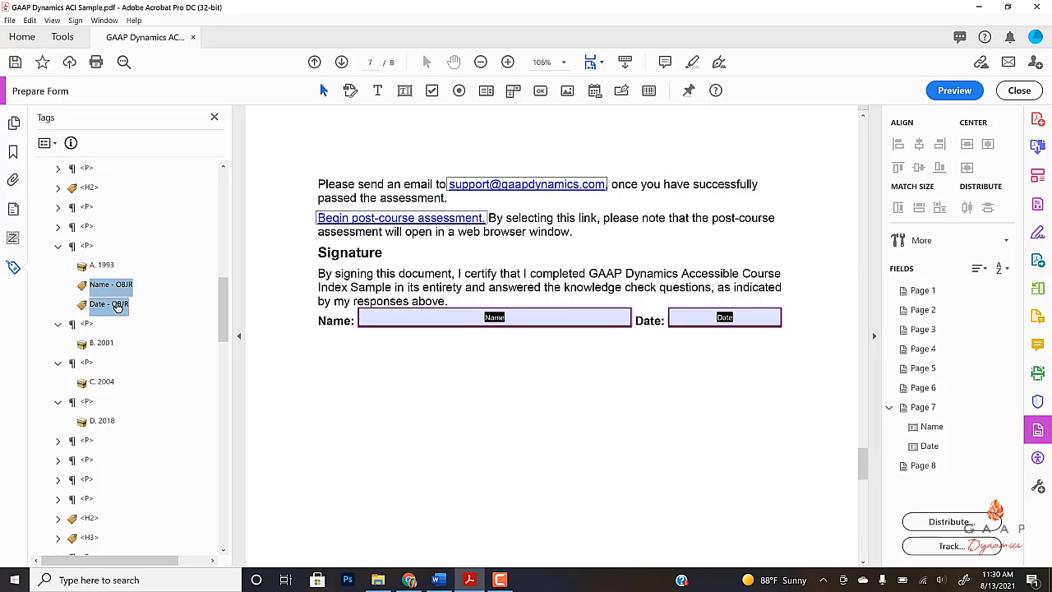
right_click(117, 305)
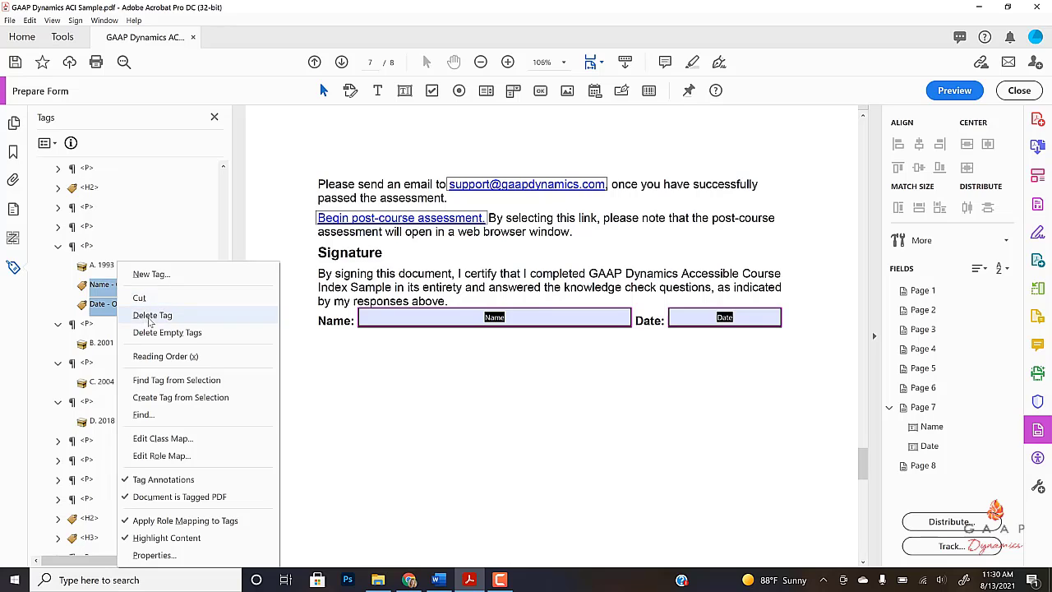
click(142, 299)
drag(223, 295, 224, 477)
click(100, 342)
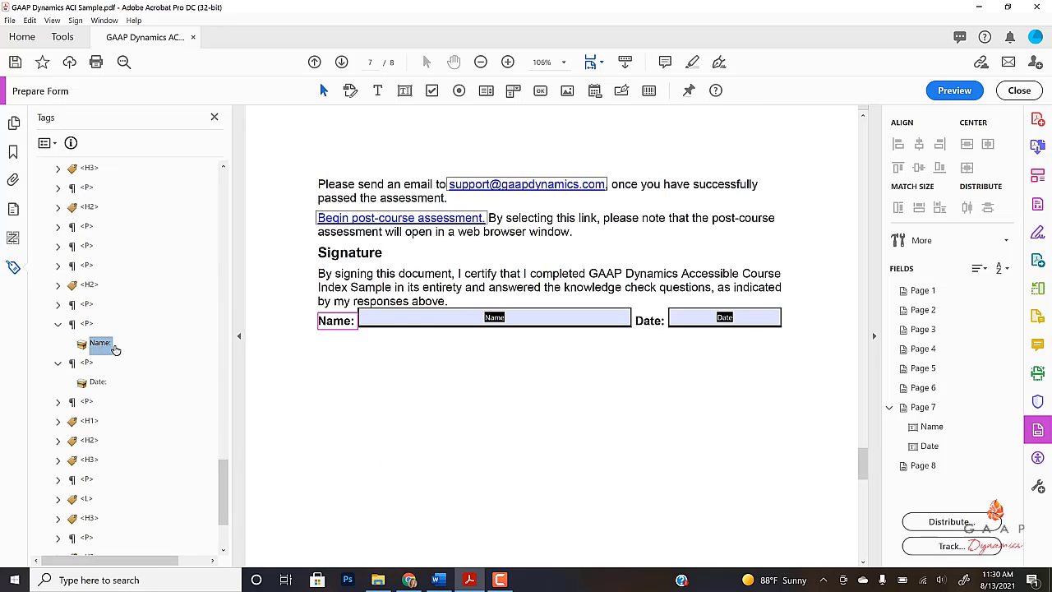
Delete the automatically detected Name and Date form fields from the signature line.
click(425, 316)
right_click(426, 316)
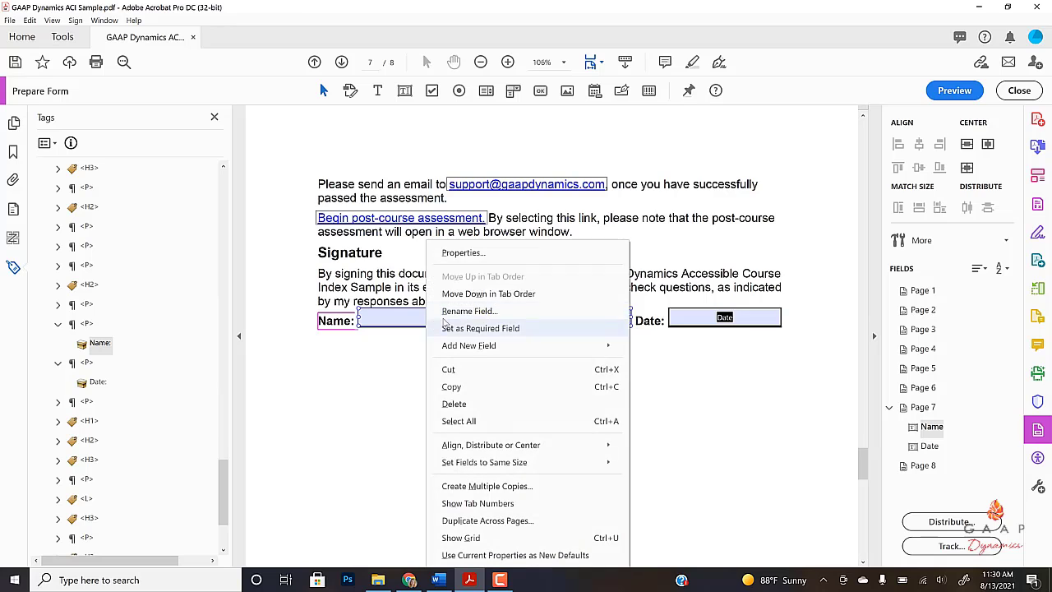
click(452, 387)
right_click(714, 319)
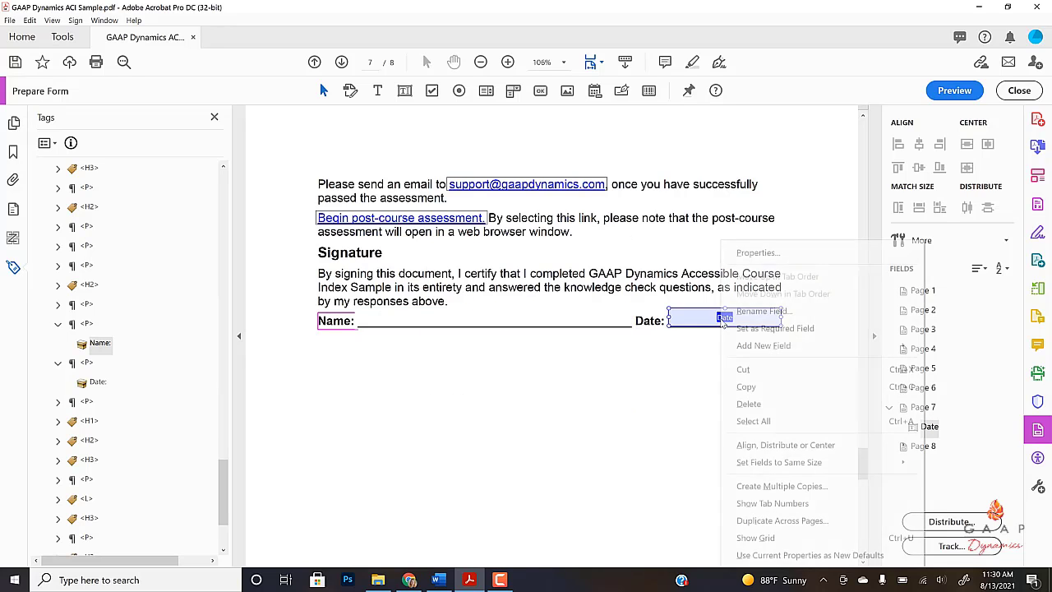
click(749, 404)
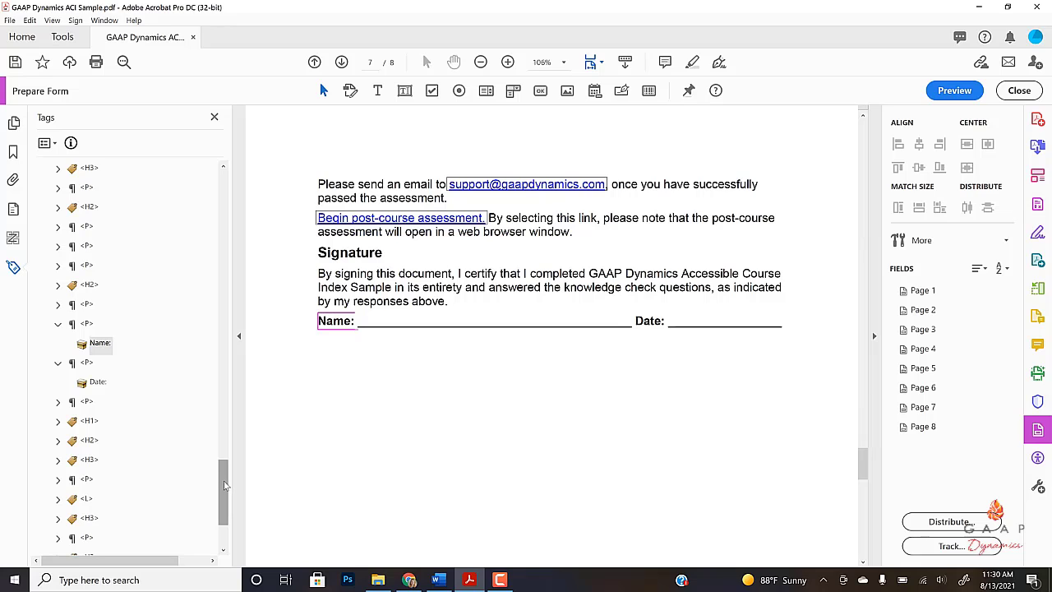
Select the "A. 1993" content tag of Knowledge check #1 and place a radio button beside that answer.
drag(225, 485, 226, 301)
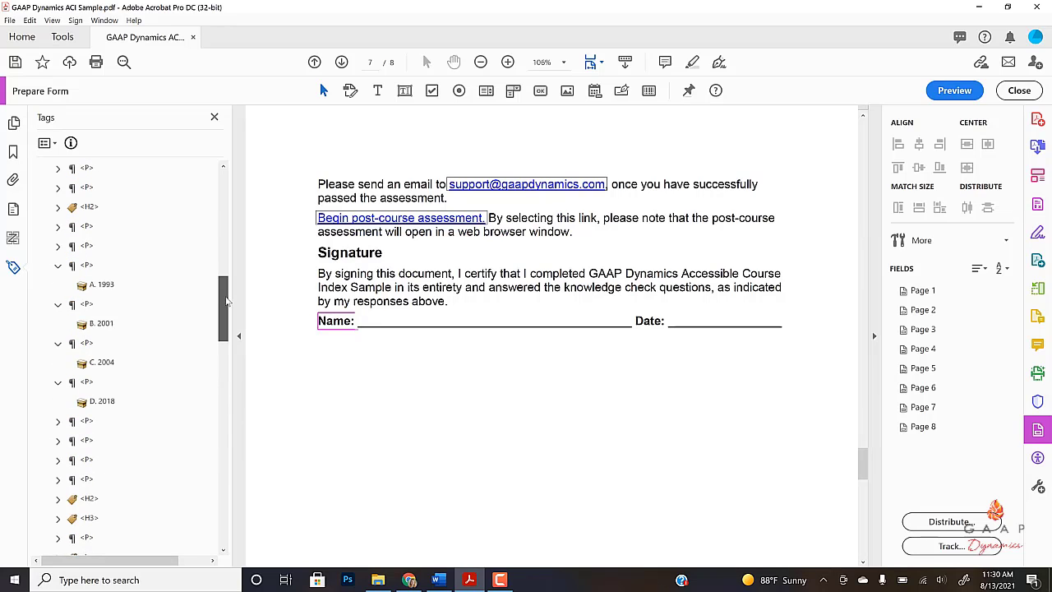
click(87, 266)
click(303, 260)
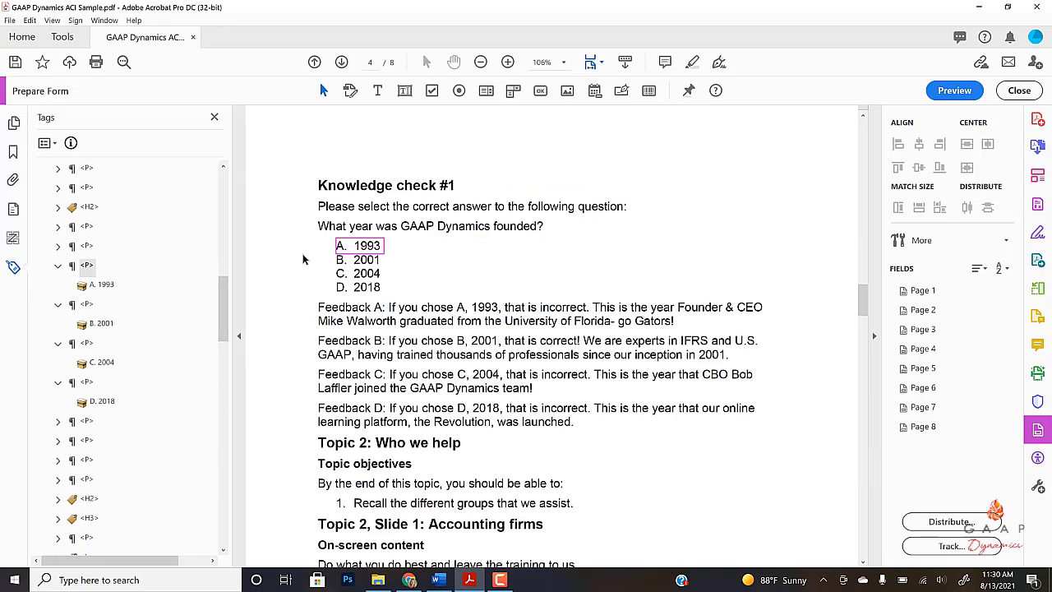
click(102, 284)
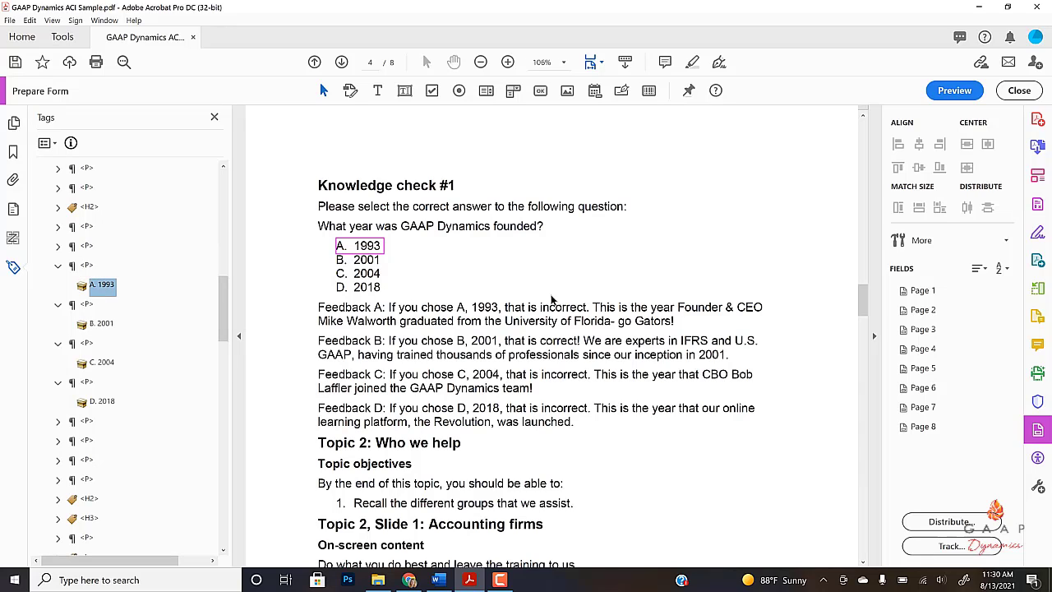
click(459, 92)
click(326, 245)
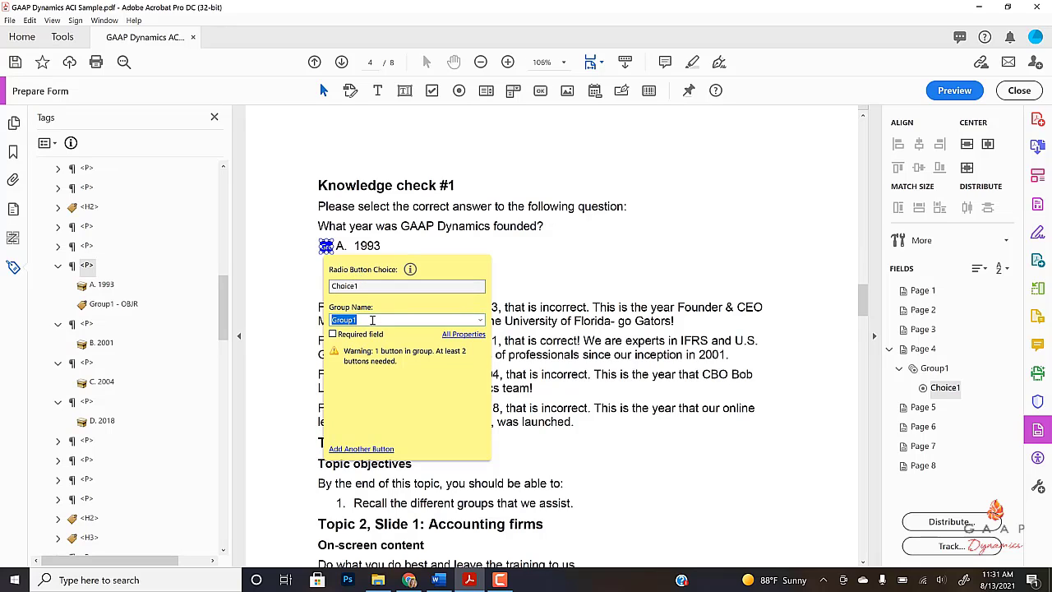
Name the radio button group "What year was GAAP Dynamics founded?", set its choice to "A. 1993" and make the field required.
drag(375, 321, 323, 325)
text(Wh)
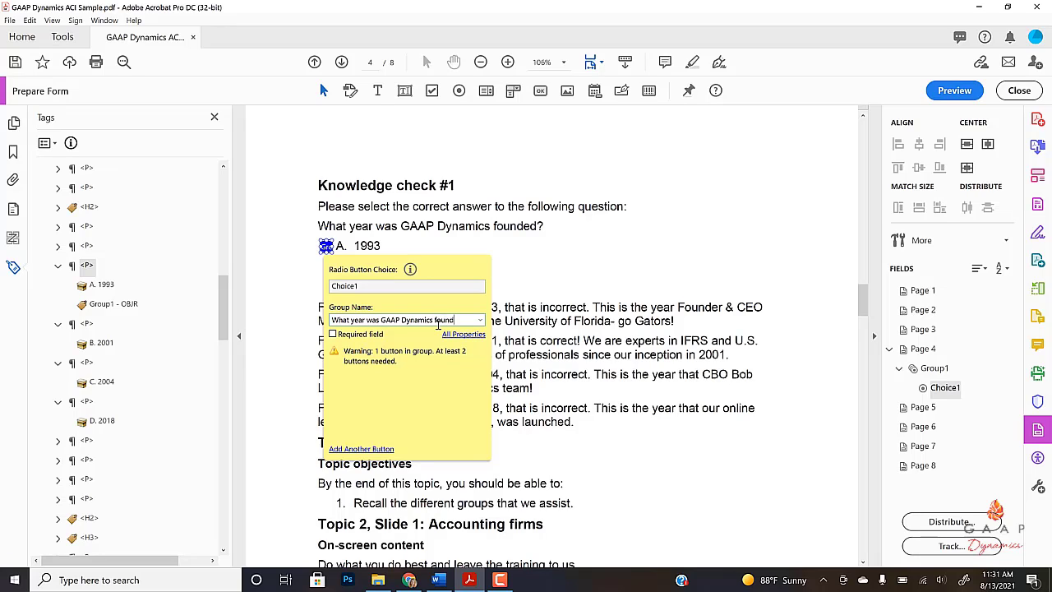
click(346, 285)
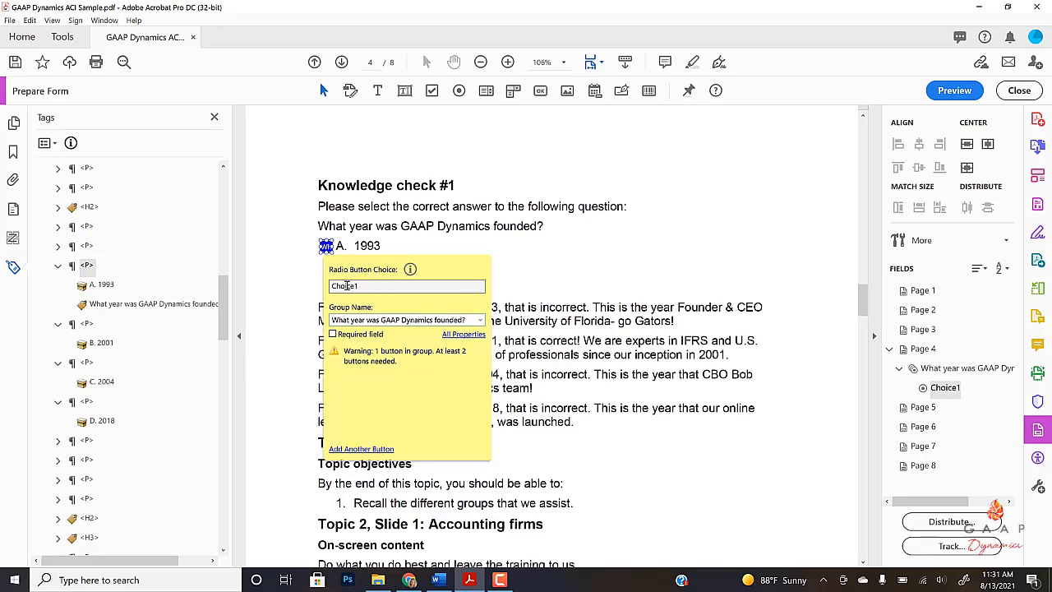
double_click(334, 285)
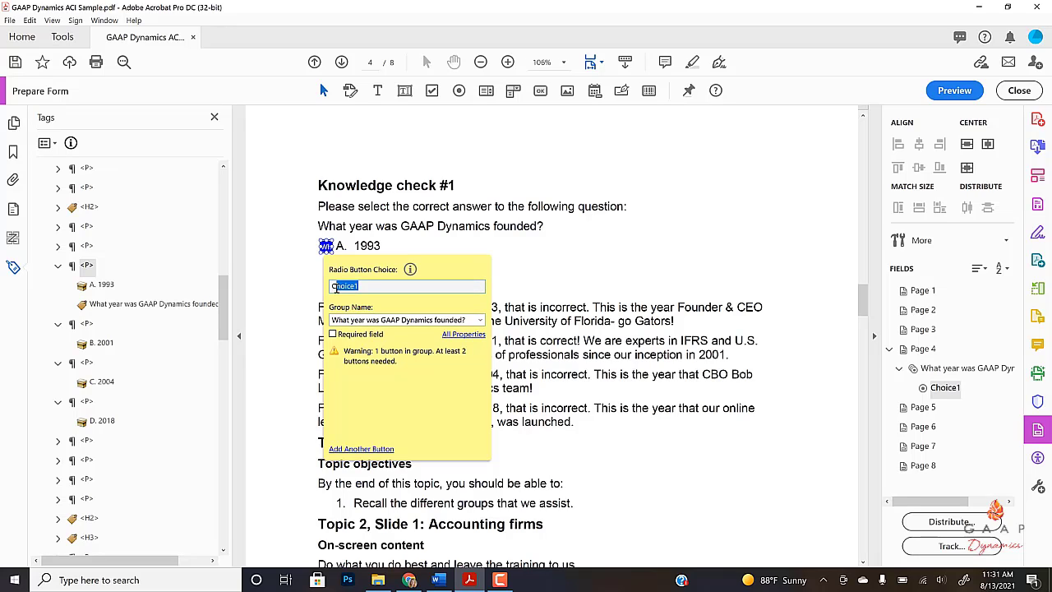
key(BackSpace)
click(347, 335)
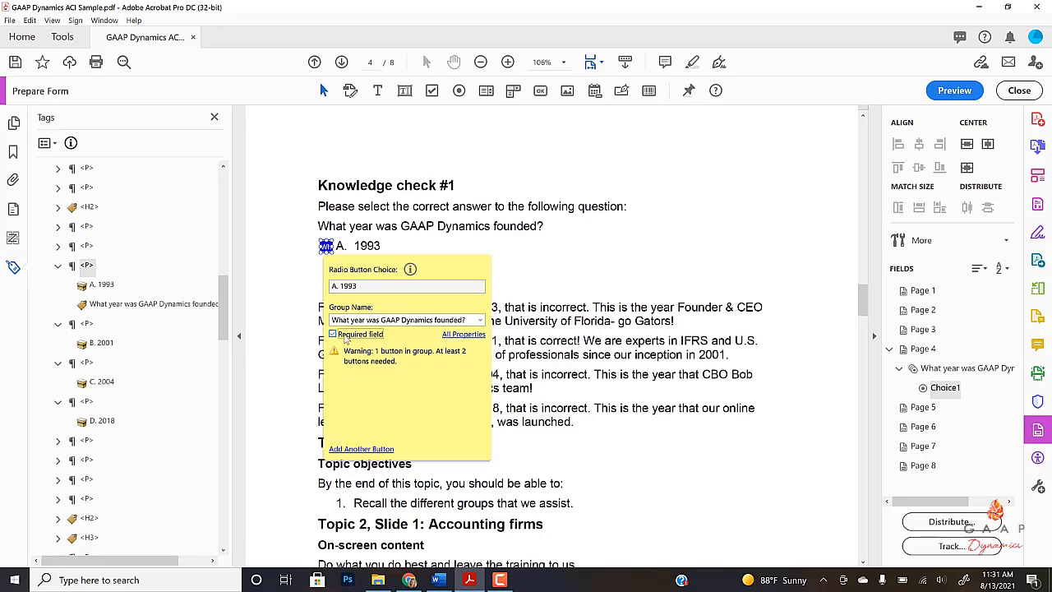
Add another radio button to the group beside the second answer and set its choice to "B. 2001".
click(368, 451)
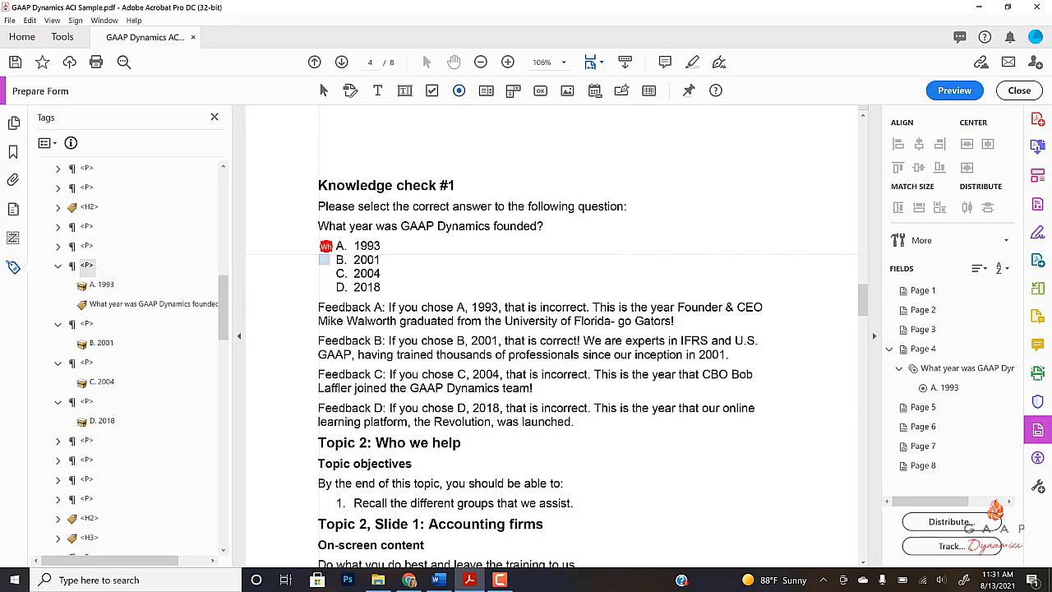
click(324, 260)
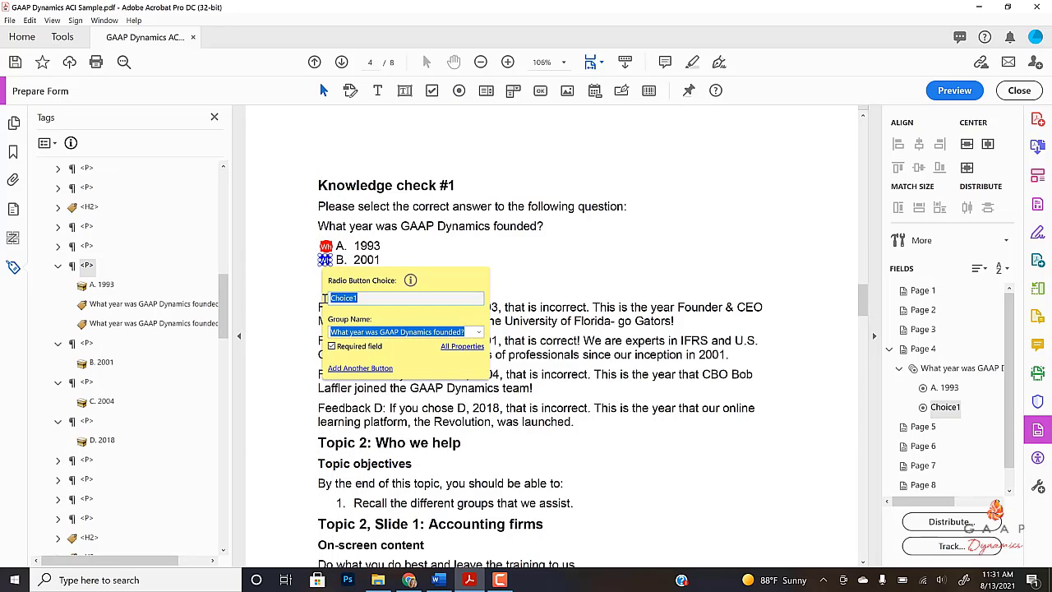
text(B. 2001)
Add another radio button to the group beside the third answer and set its choice to "C. 2004".
click(360, 367)
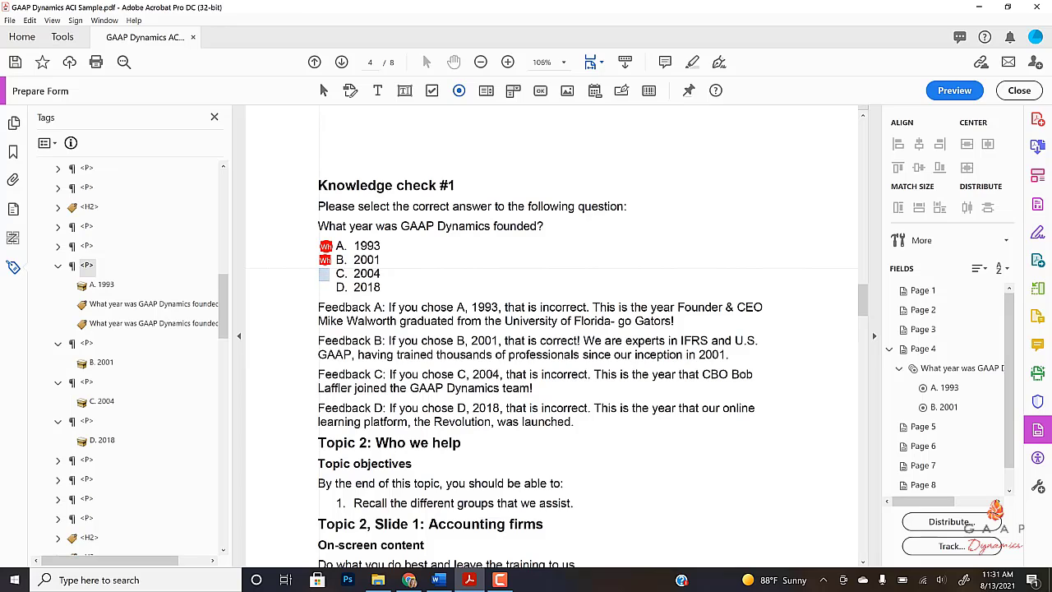
click(325, 274)
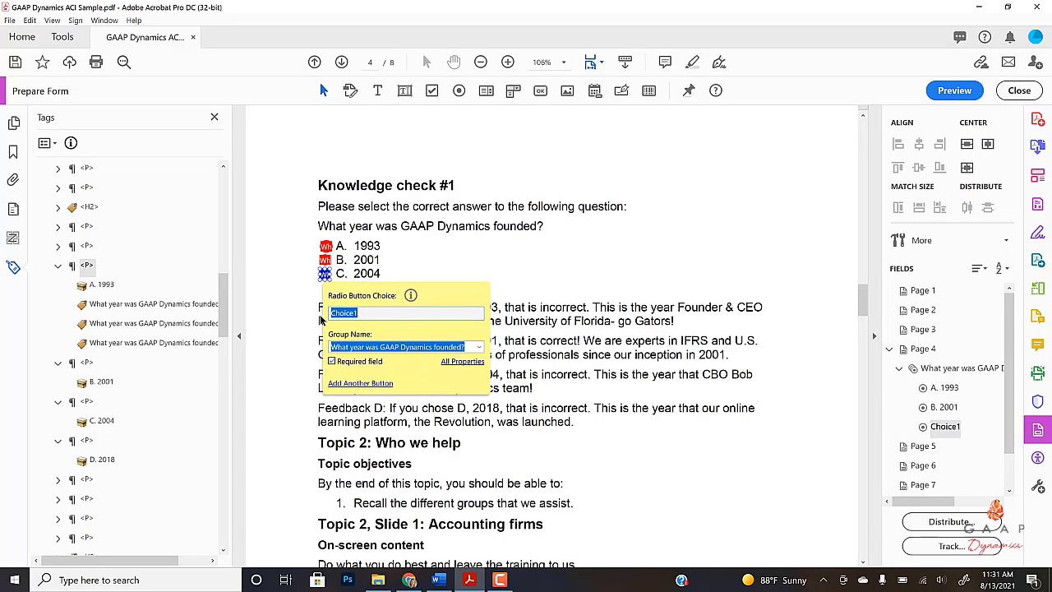
text(C. 2004)
Add another radio button to the group beside the fourth answer and set its choice to "D. 2018".
click(360, 383)
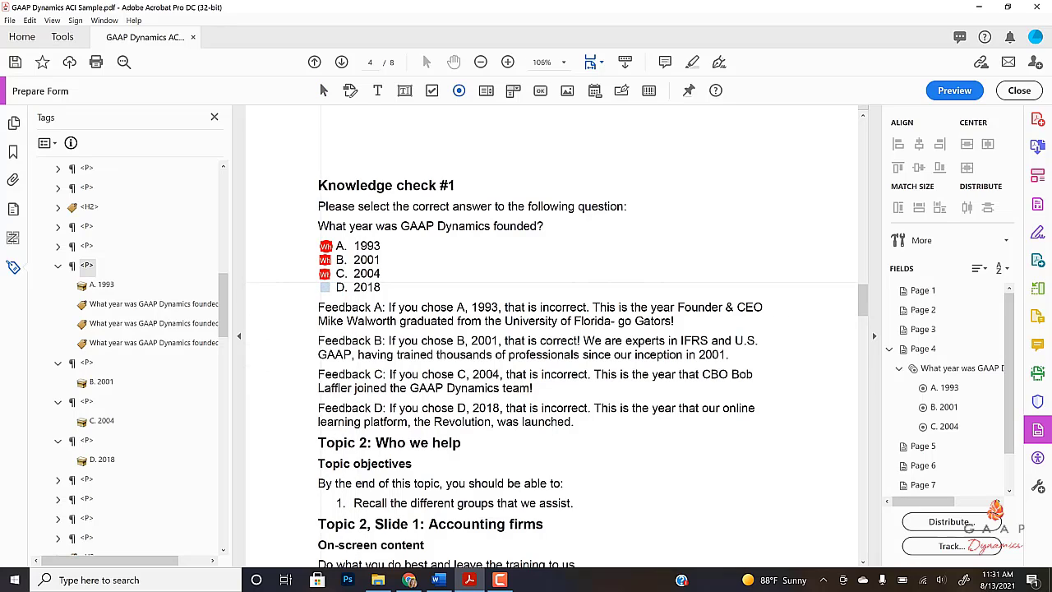
click(326, 287)
text(D. 2018)
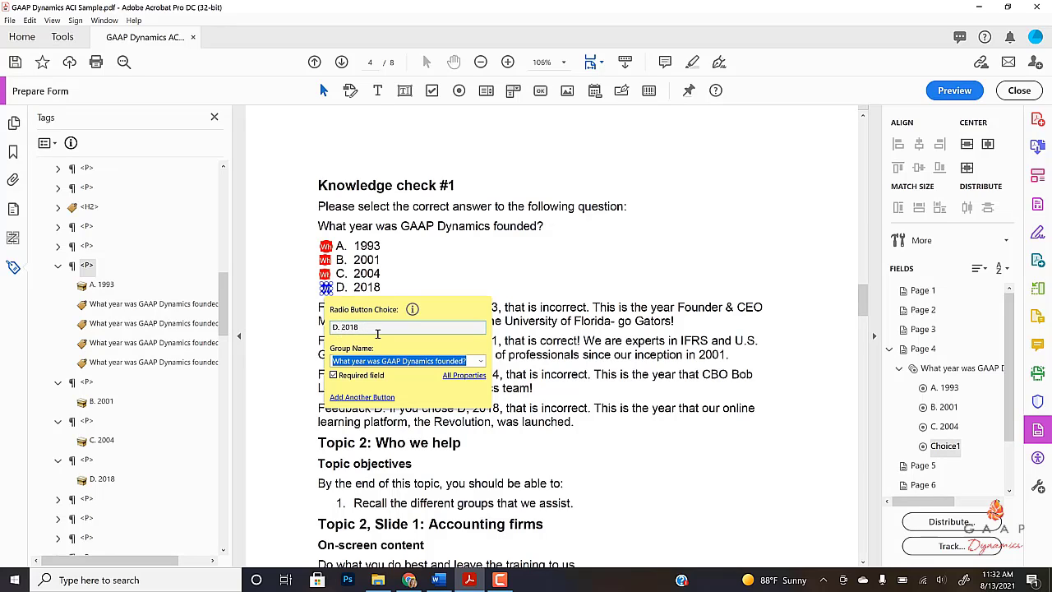
Set the tooltip of the fourth answer's radio button to "What year was GAAP Dynamics founded?".
click(463, 376)
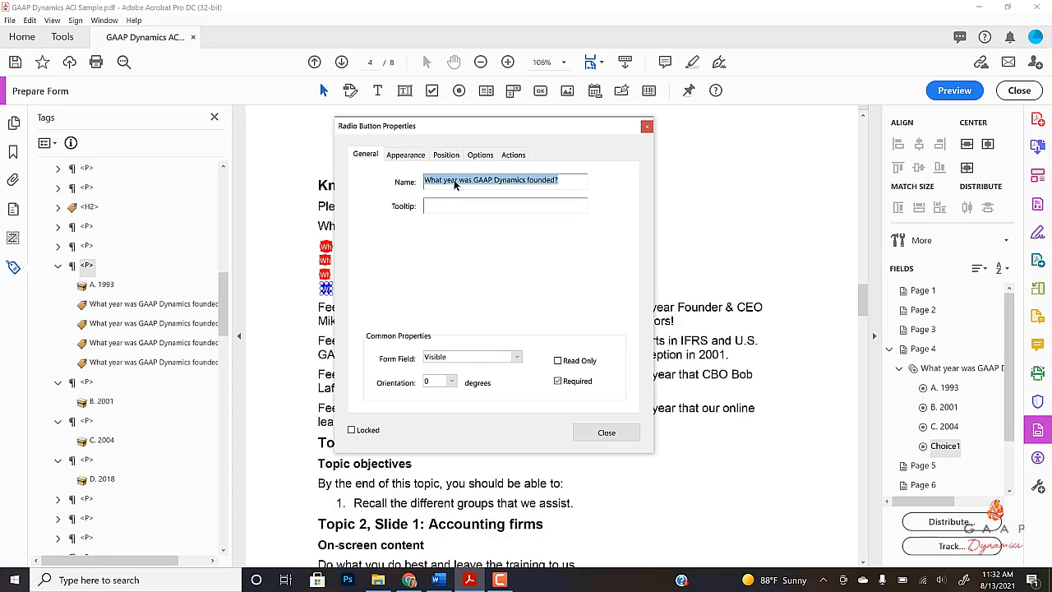
text(What year was GAAP Dynamics founded?)
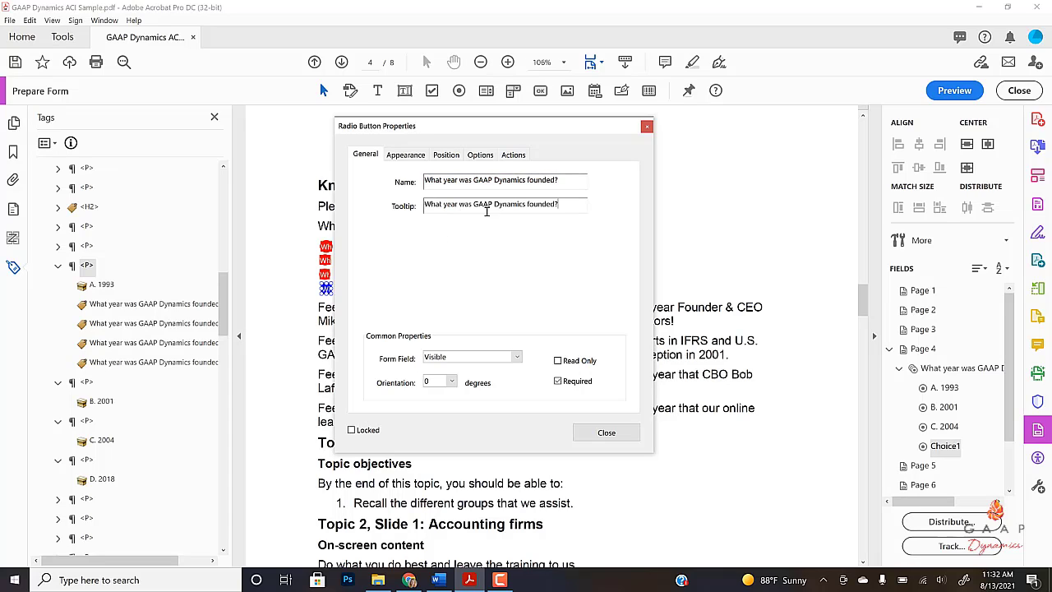
drag(571, 204, 422, 205)
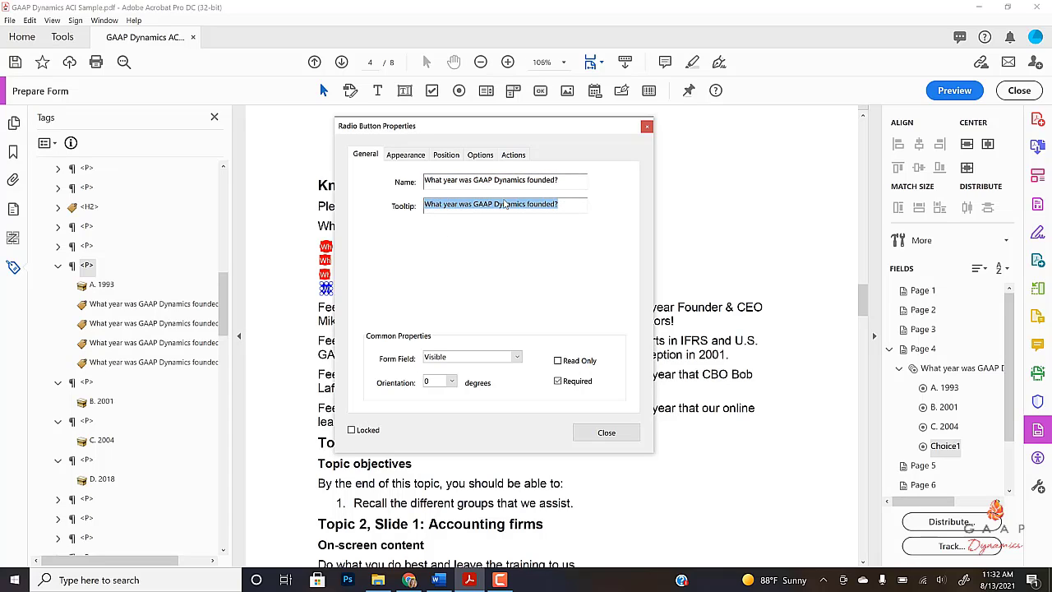
click(505, 207)
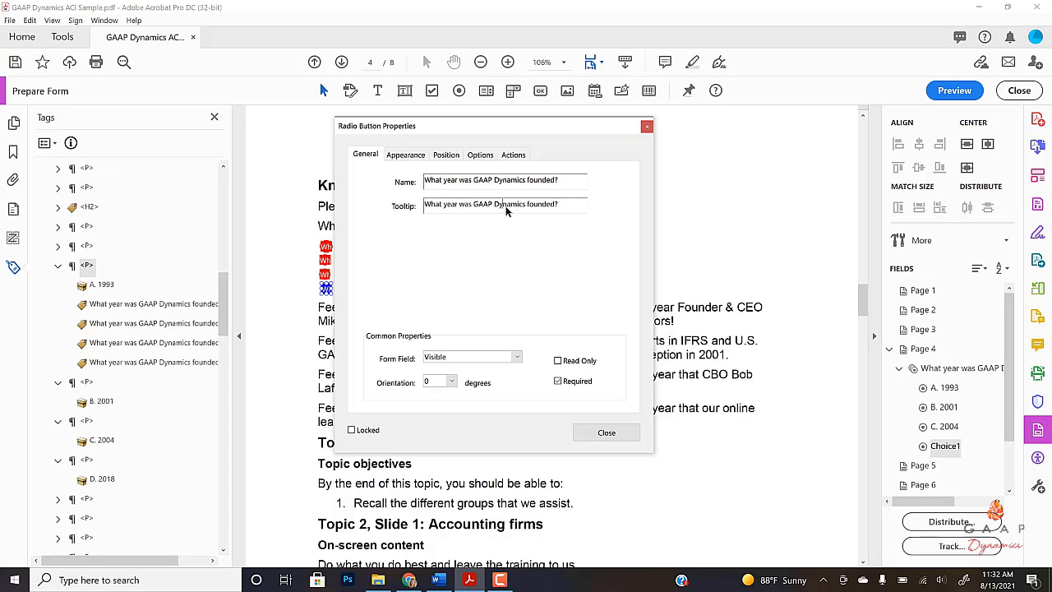
click(625, 433)
Check the name and tooltip in the properties of the C. 2004, B. 2001 and A. 1993 radio buttons.
right_click(330, 247)
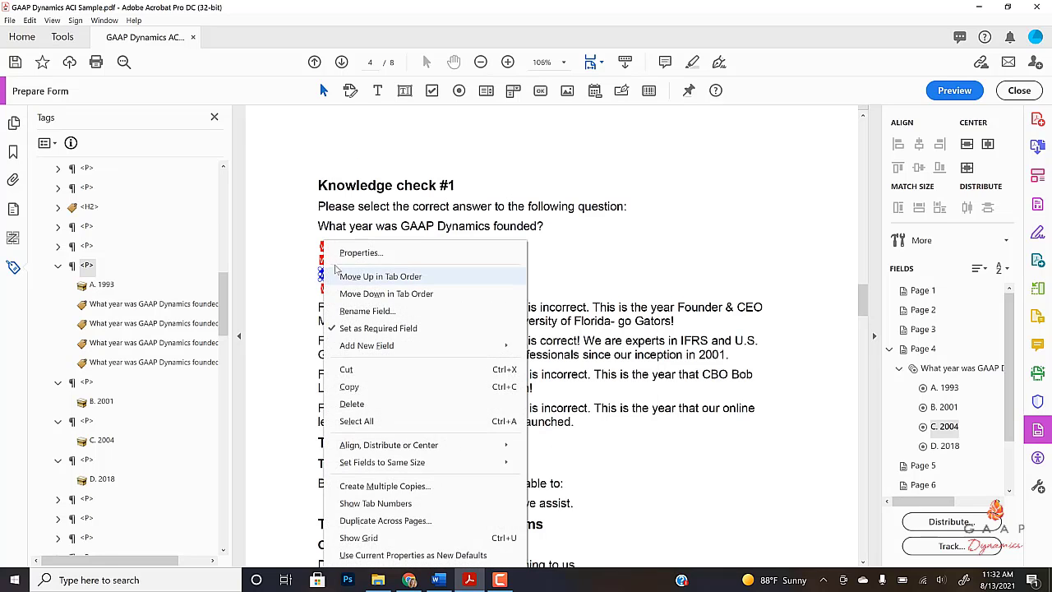
click(360, 252)
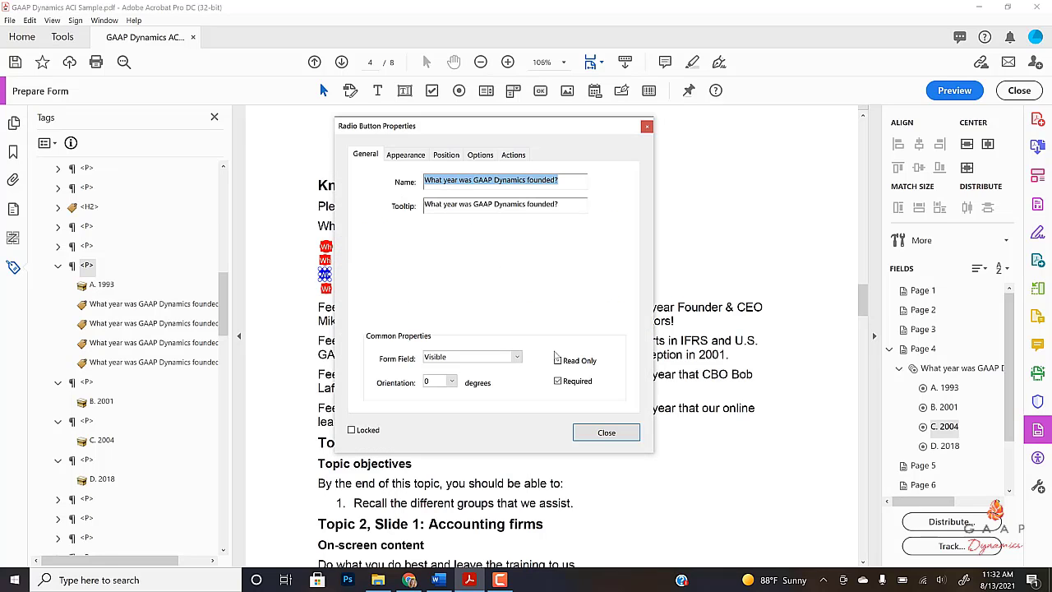
click(605, 432)
right_click(327, 259)
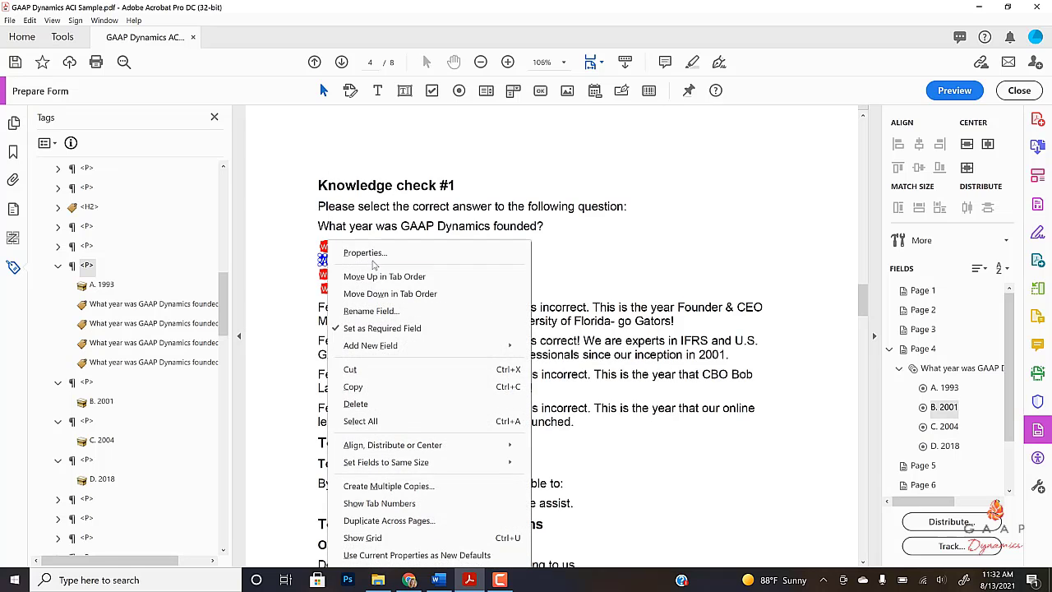
click(364, 252)
click(589, 436)
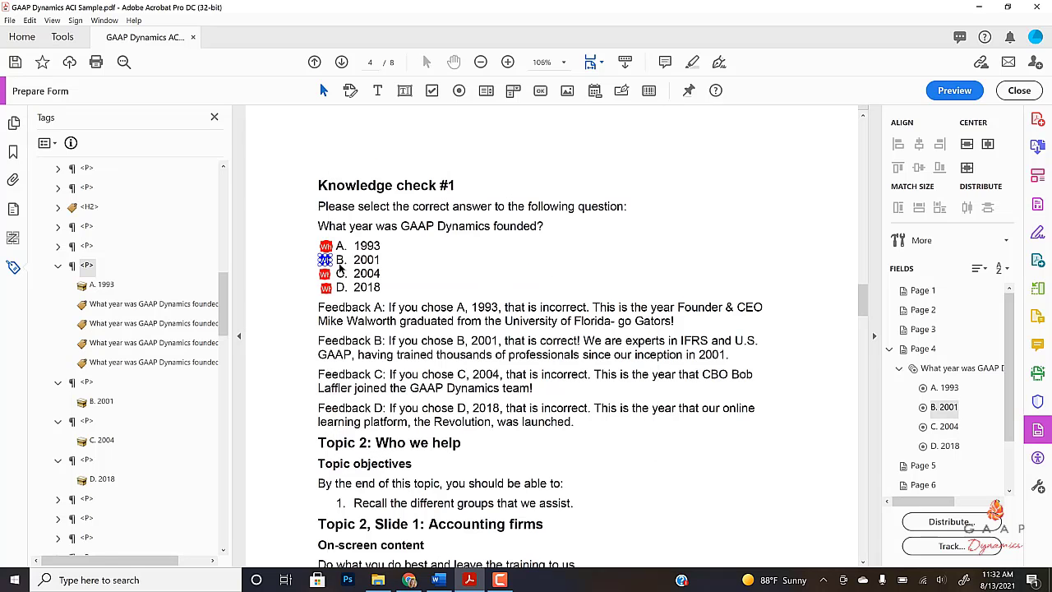
right_click(329, 247)
click(342, 252)
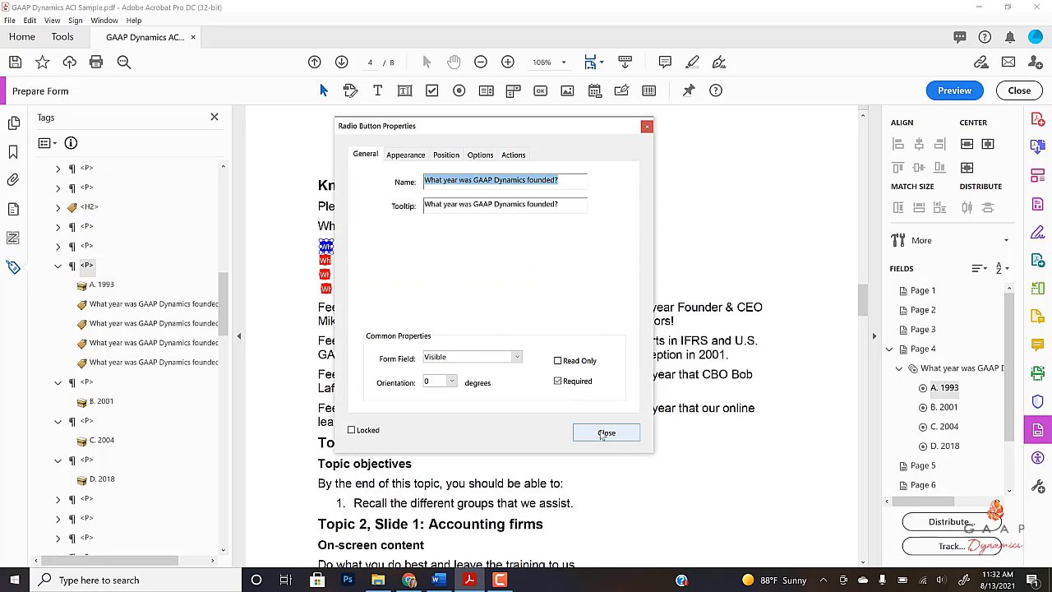
click(604, 431)
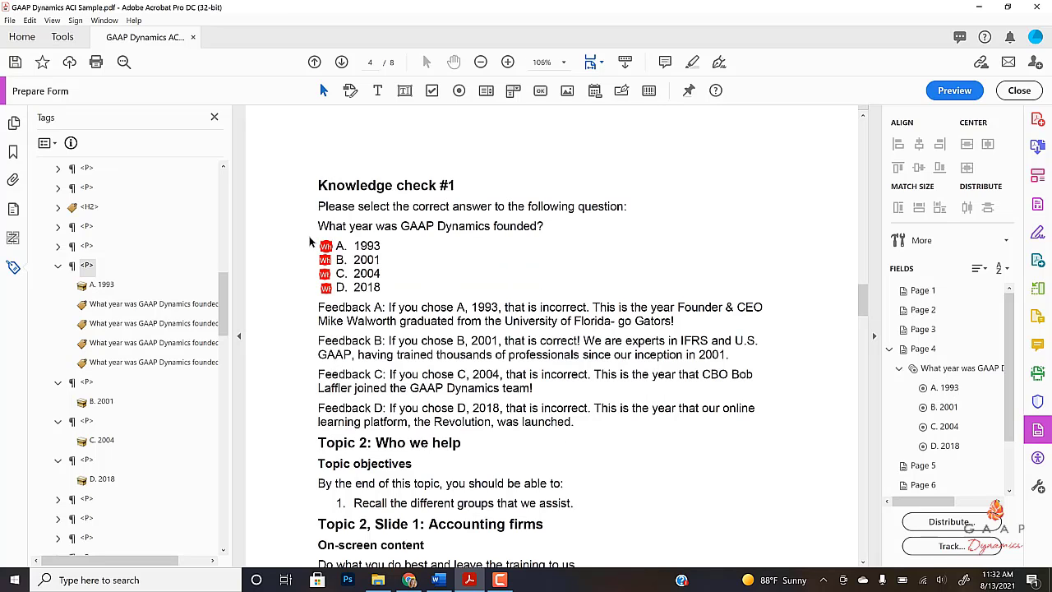
Set the width and height of all four Knowledge check #1 radio buttons to .12 in.
drag(309, 236, 342, 308)
right_click(337, 240)
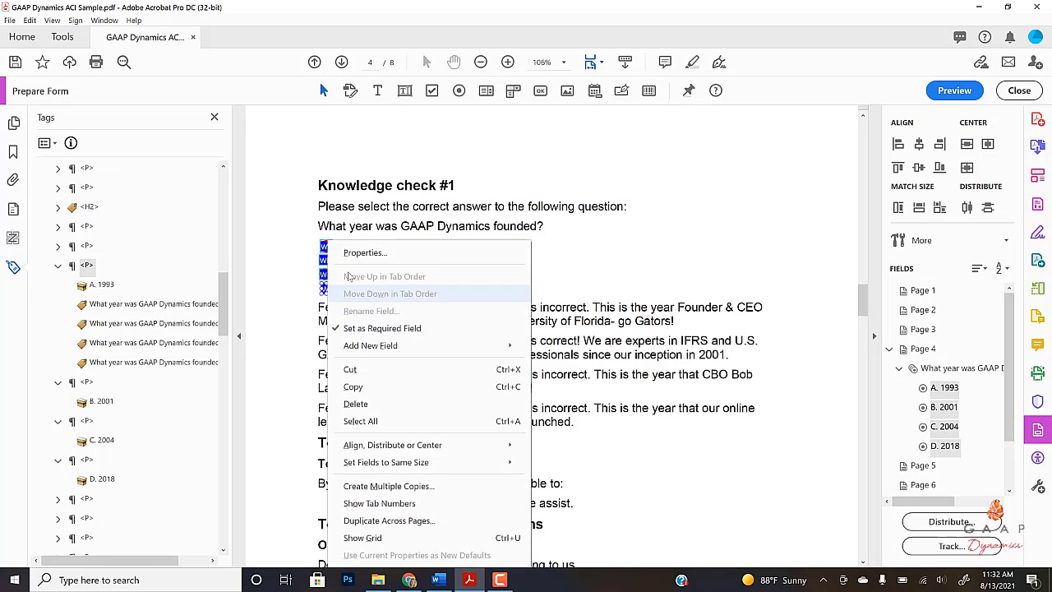
click(366, 251)
click(447, 155)
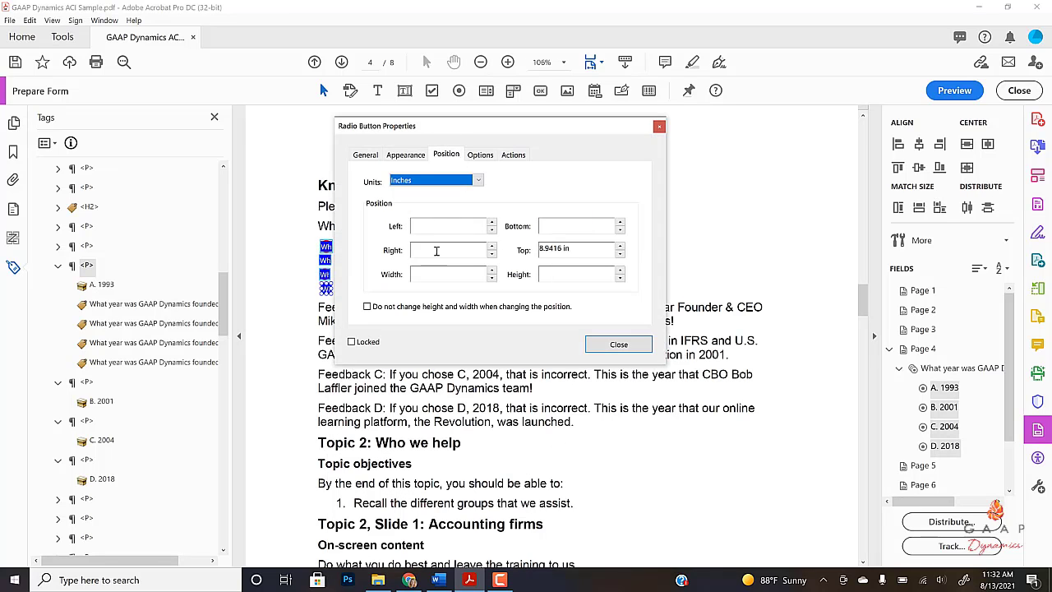
click(437, 276)
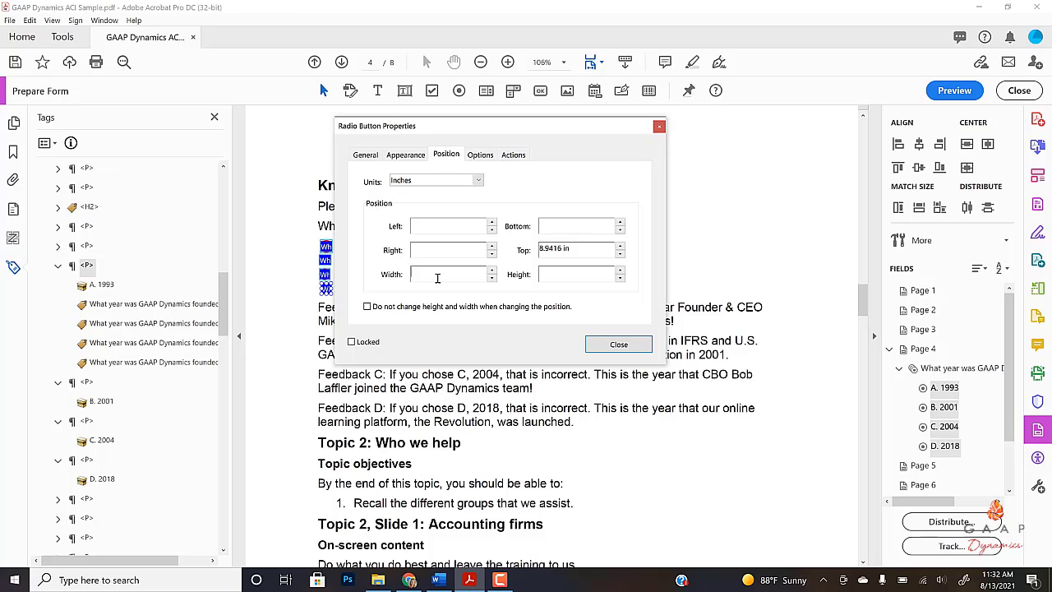
text(.12)
click(545, 276)
text(.12)
click(619, 344)
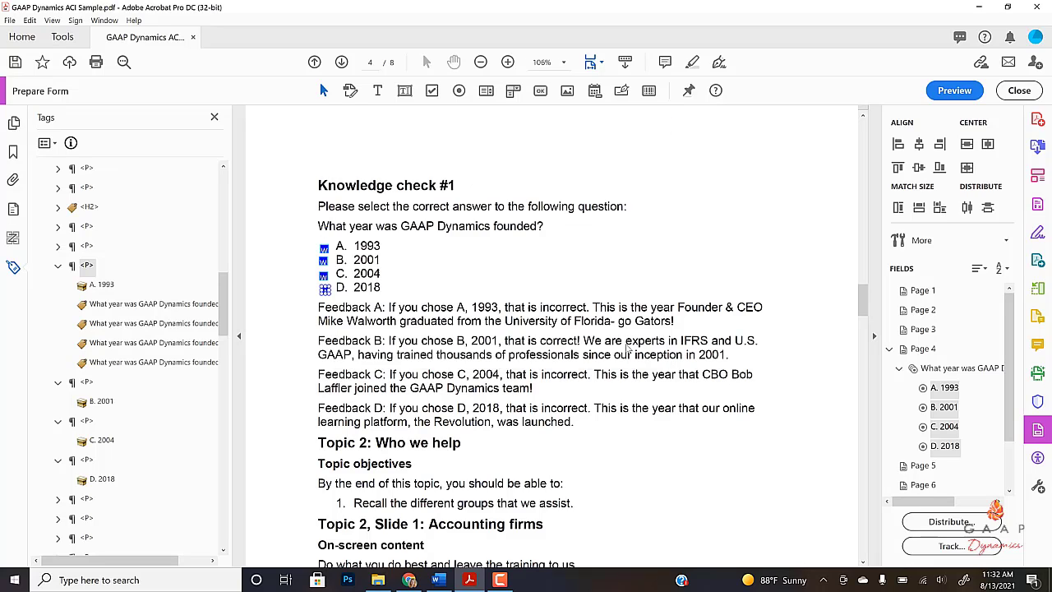
Nudge the four radio buttons closer to their answers so that they line up in one column.
click(324, 248)
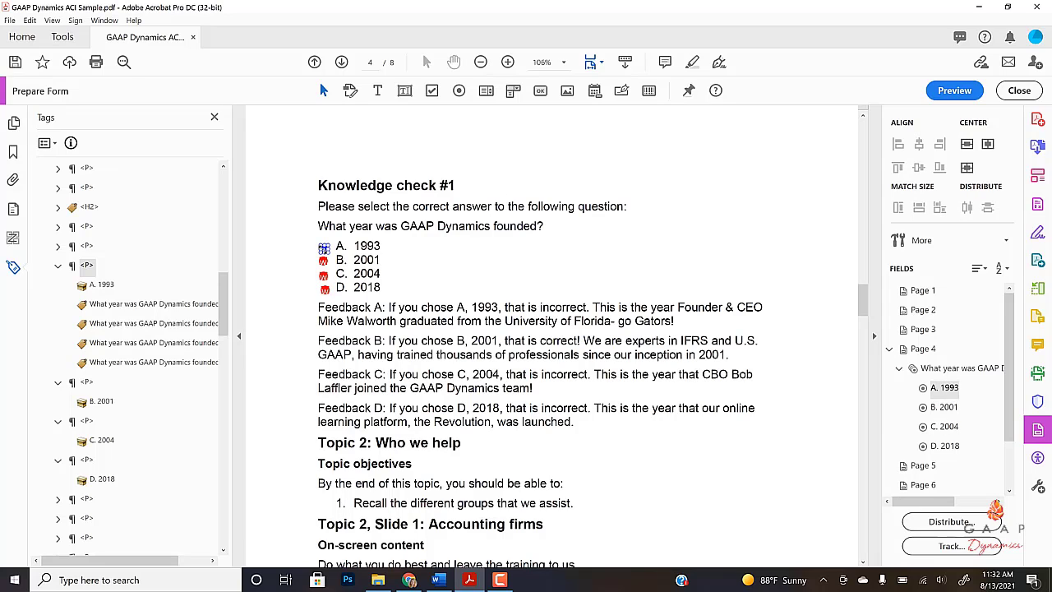
key(Right)
key(Right)
key(Right)
key(Right)
click(339, 261)
key(Right)
key(Right)
key(Right)
key(Right)
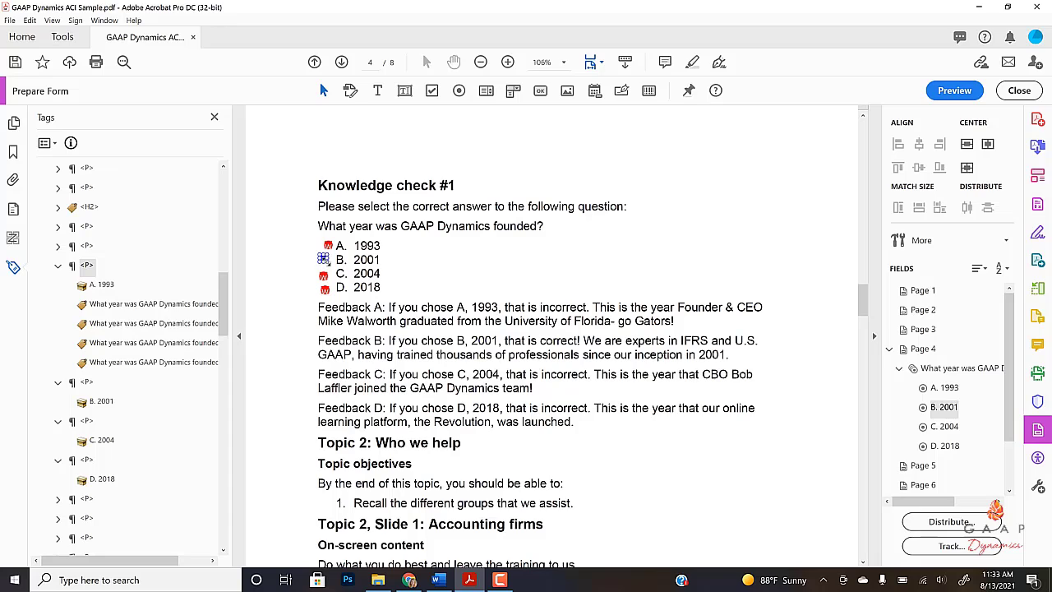
key(Right)
key(Right)
click(324, 274)
click(325, 287)
key(ctrl+a)
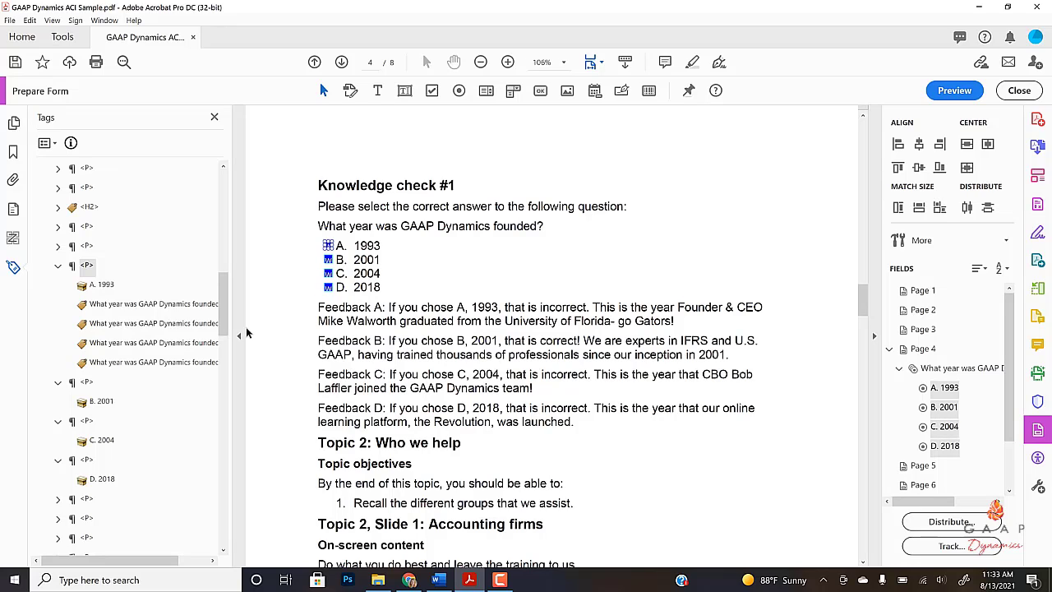
Delete the four "What year was GAAP Dynamics founded?" radio button tags under the A. 1993 paragraph tag.
click(165, 305)
shift+click(160, 366)
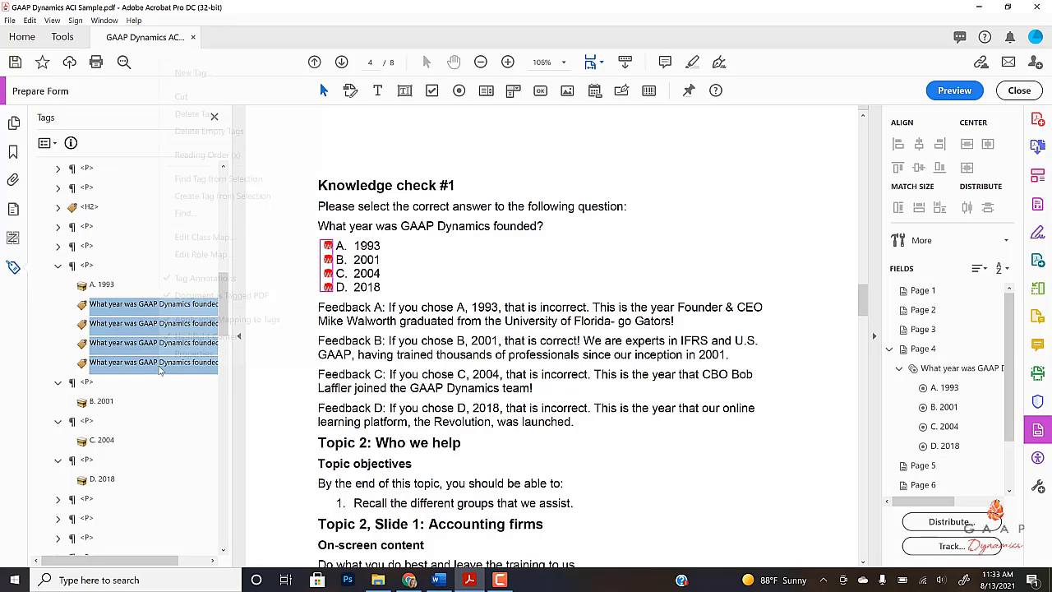
right_click(160, 366)
click(221, 111)
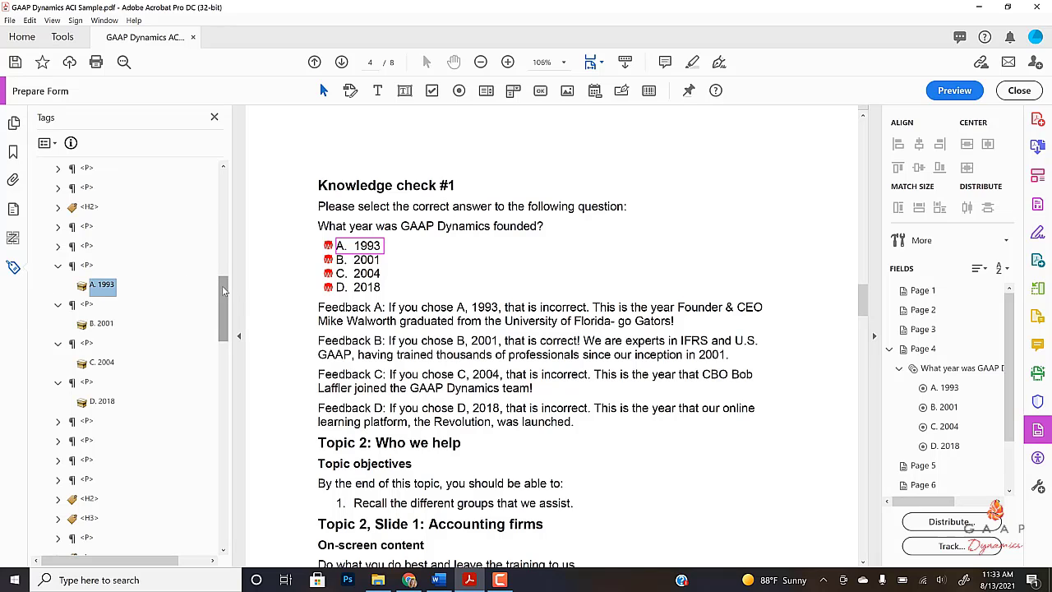
Locate the signature section in the tag tree and select the "Name:" content tag.
drag(220, 289, 219, 354)
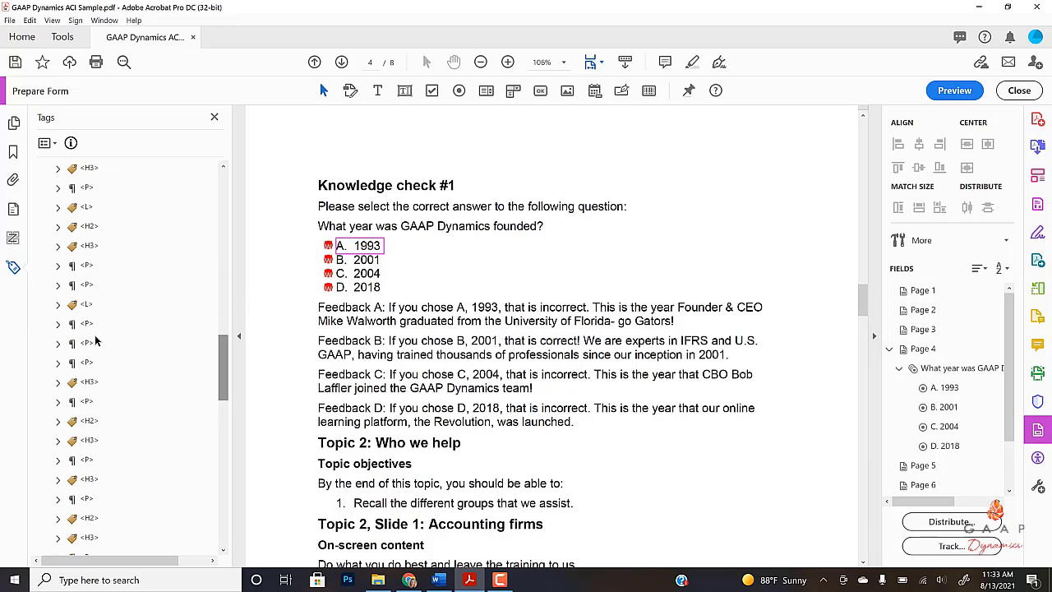
click(88, 344)
key(Down)
key(Down)
key(Down)
key(Down)
key(Down)
key(Down)
key(Down)
key(Down)
key(Down)
key(Down)
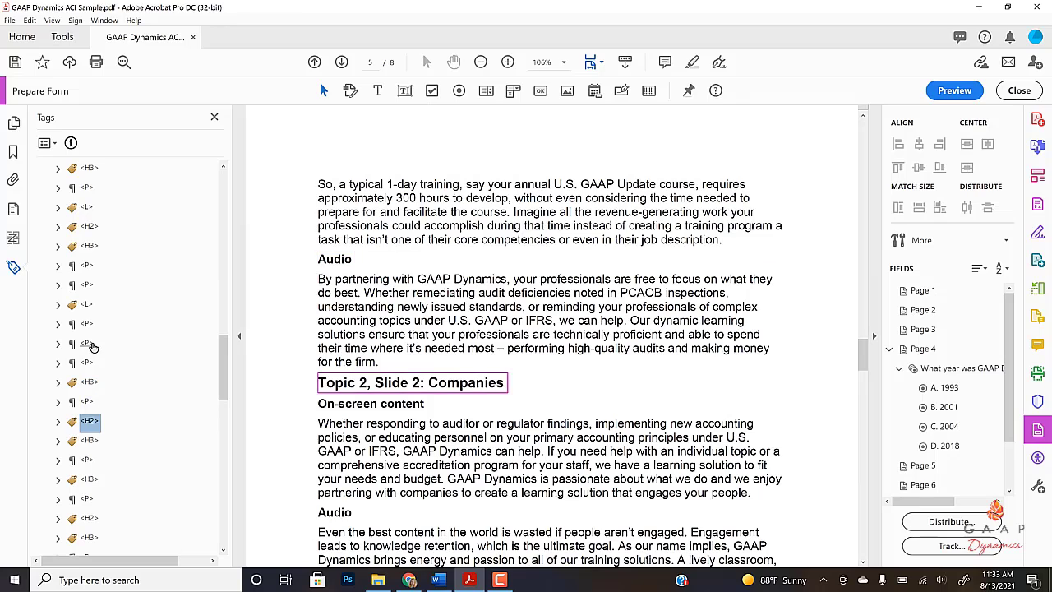
key(Down)
key(Down)
key(Down)
key(Down)
key(Down)
key(Down)
key(Down)
key(Down)
key(Down)
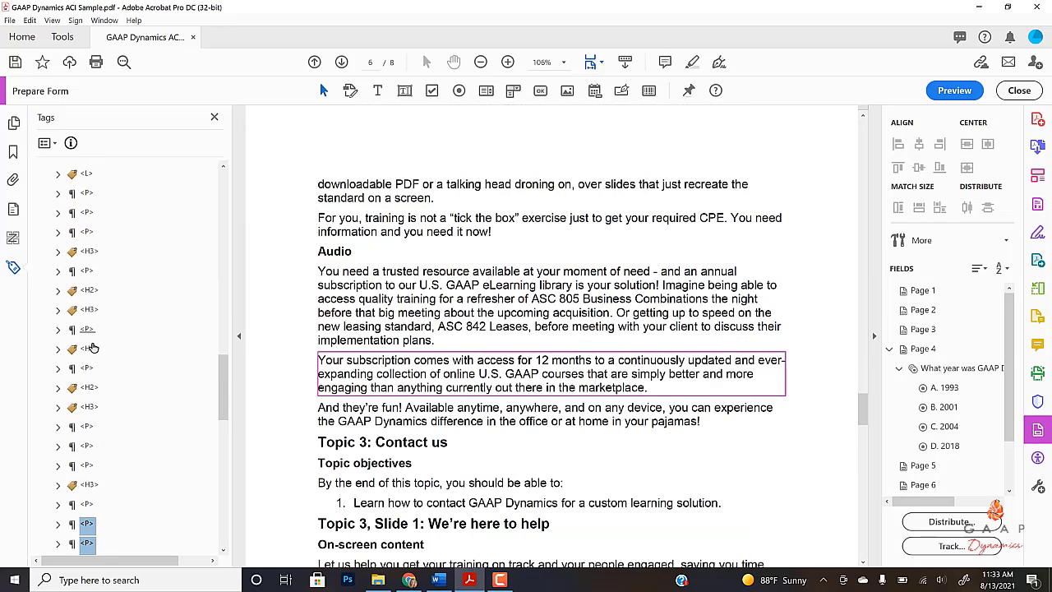
key(Down)
key(Down)
key(Down)
key(Down)
key(Down)
key(Down)
key(Down)
key(Down)
key(Down)
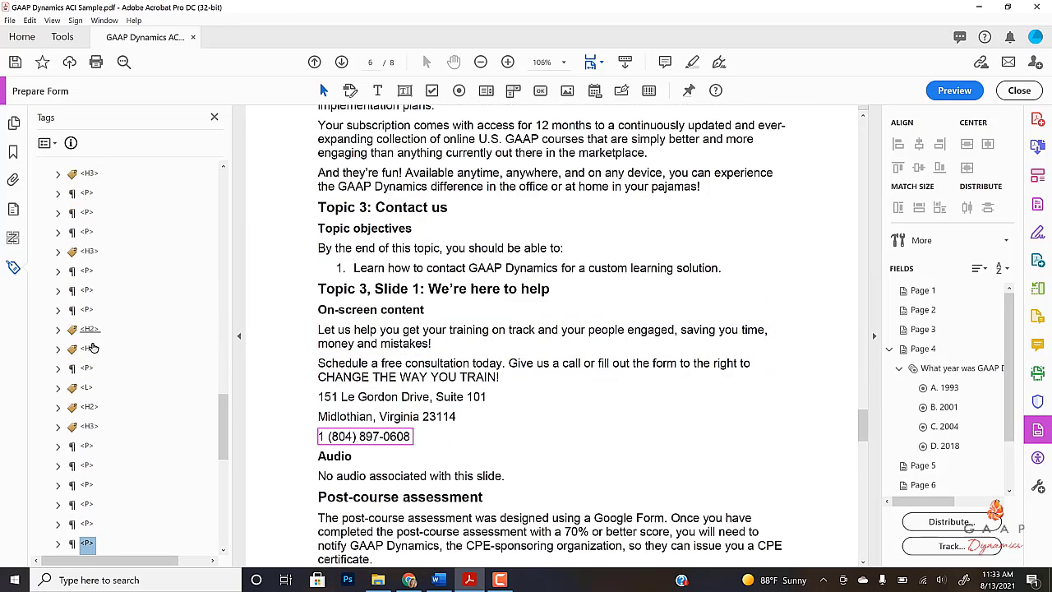
key(Down)
key(Down)
key(Down)
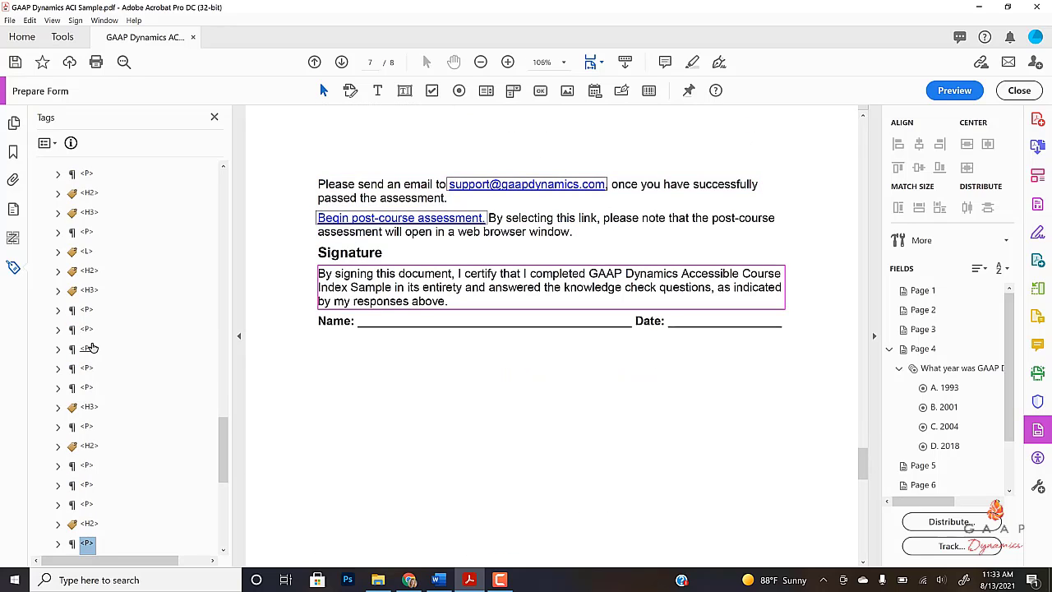
scroll(174, 372, down, 4)
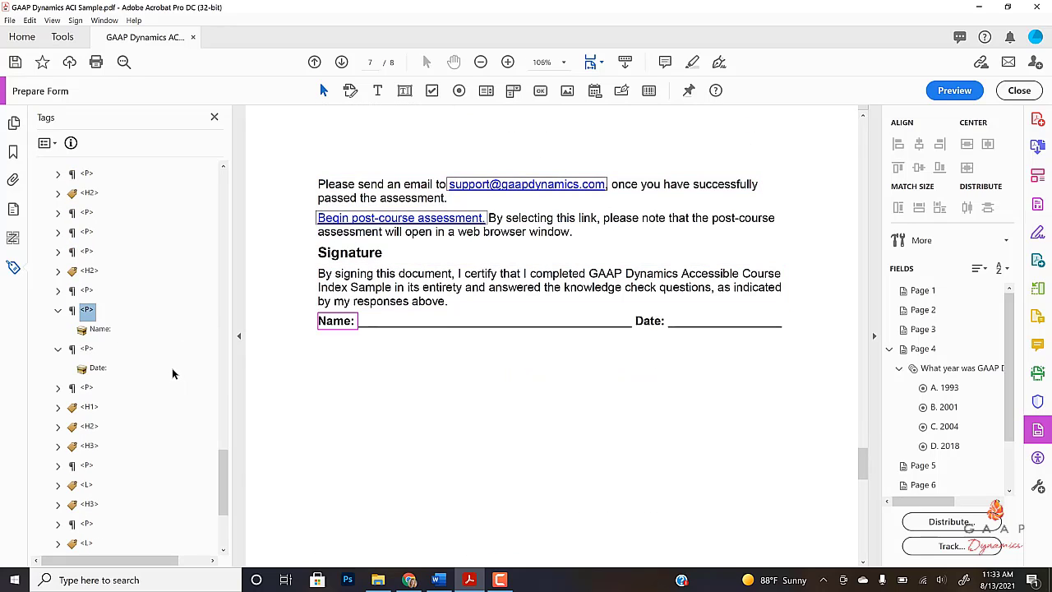
click(102, 331)
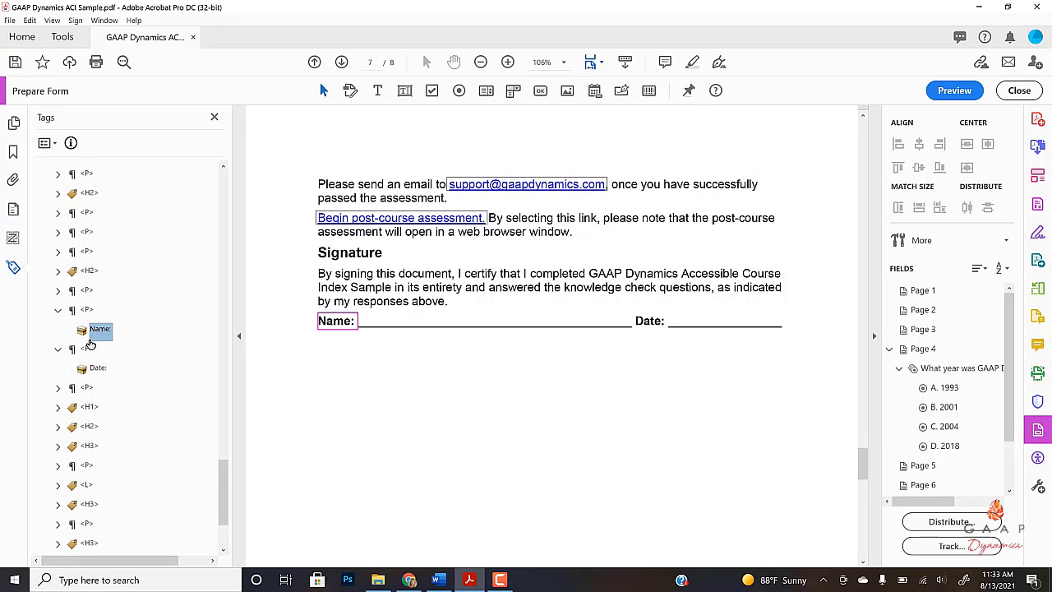
Add a text field over the signature's Name line, name it "Name" and make it required.
click(404, 91)
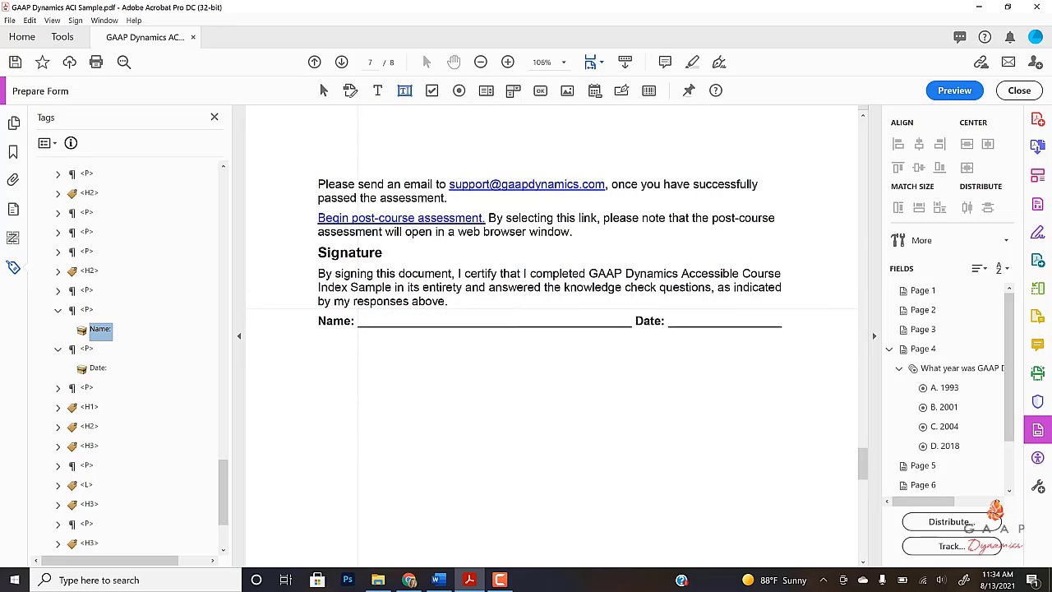
drag(358, 310, 631, 326)
click(401, 352)
drag(401, 351, 346, 353)
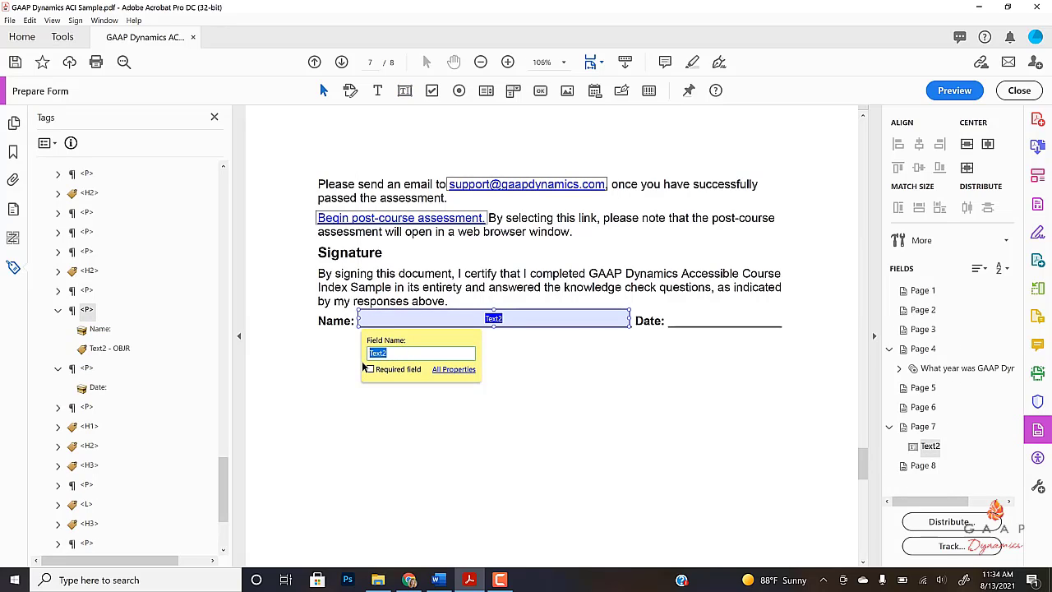
text(a)
text(Name)
click(370, 369)
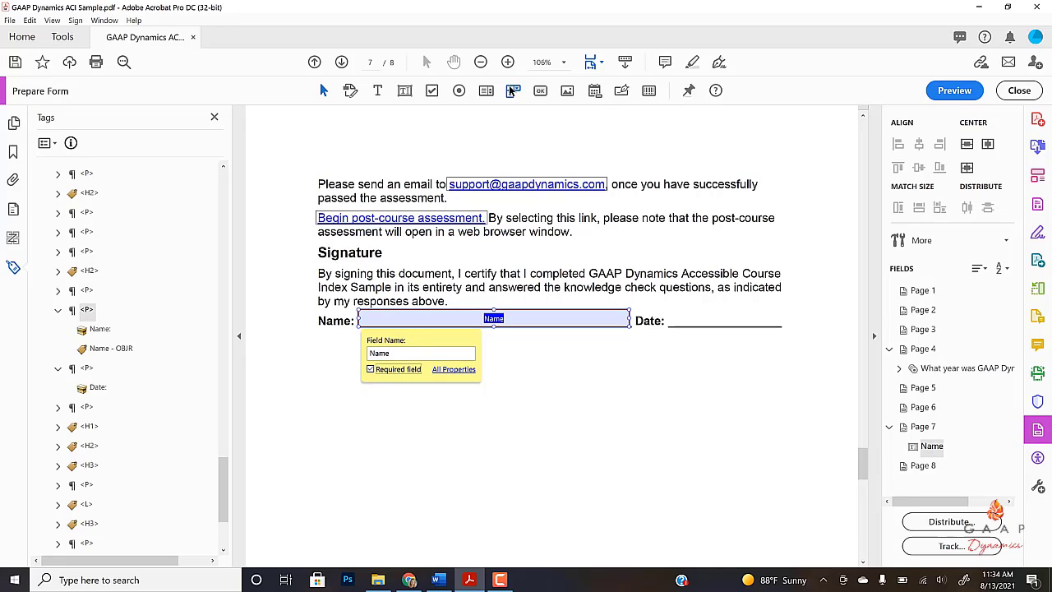
Add a text field over the signature's Date line, name it "Date" and make it required.
click(405, 92)
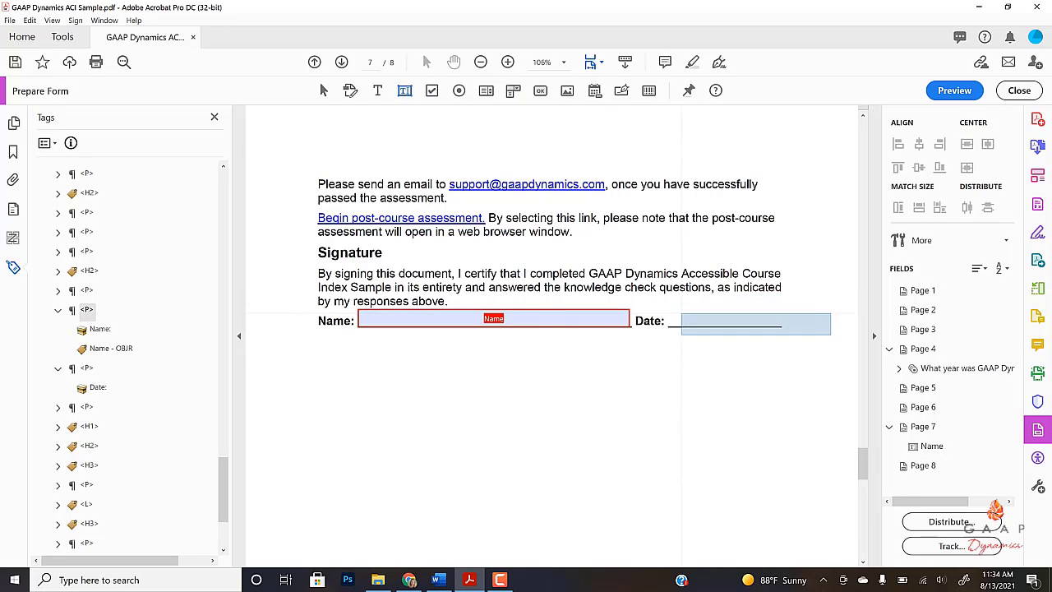
drag(667, 309, 781, 328)
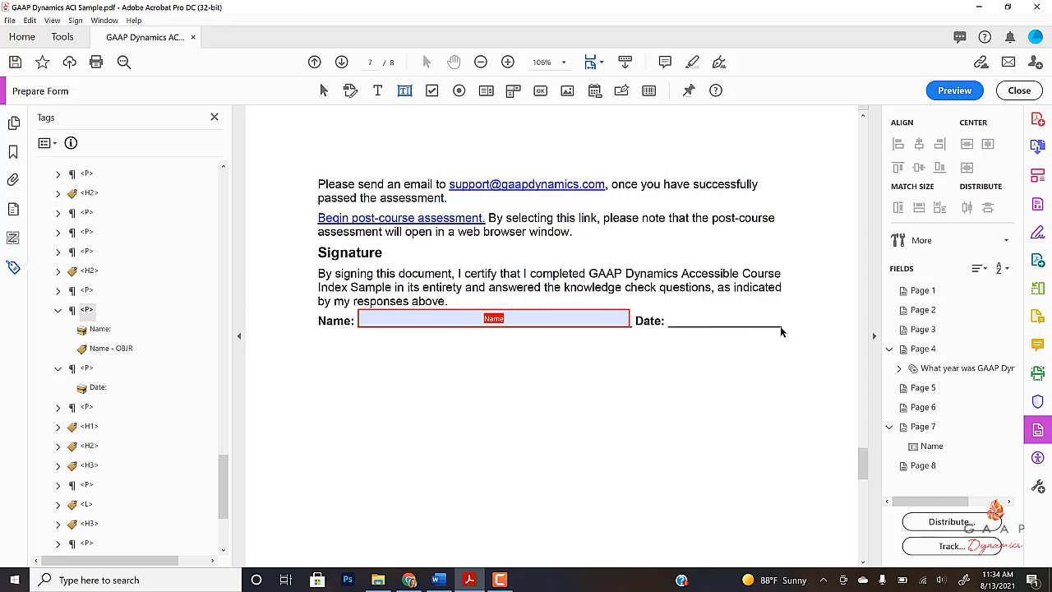
double_click(705, 354)
text(Date)
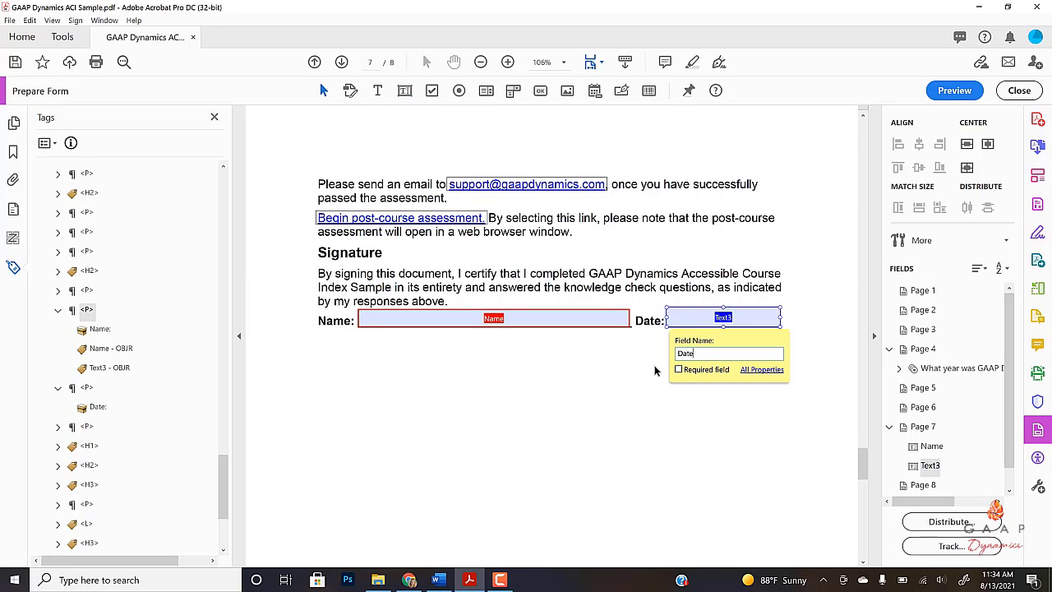
click(679, 369)
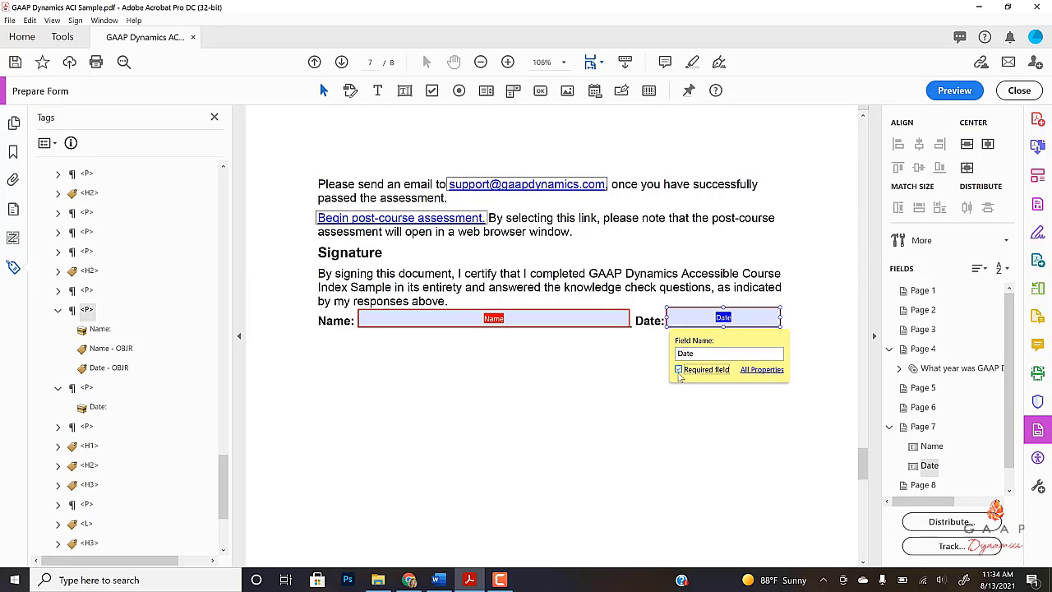
Set the Date field's format category to Date with the mm/dd/yyyy option.
click(763, 370)
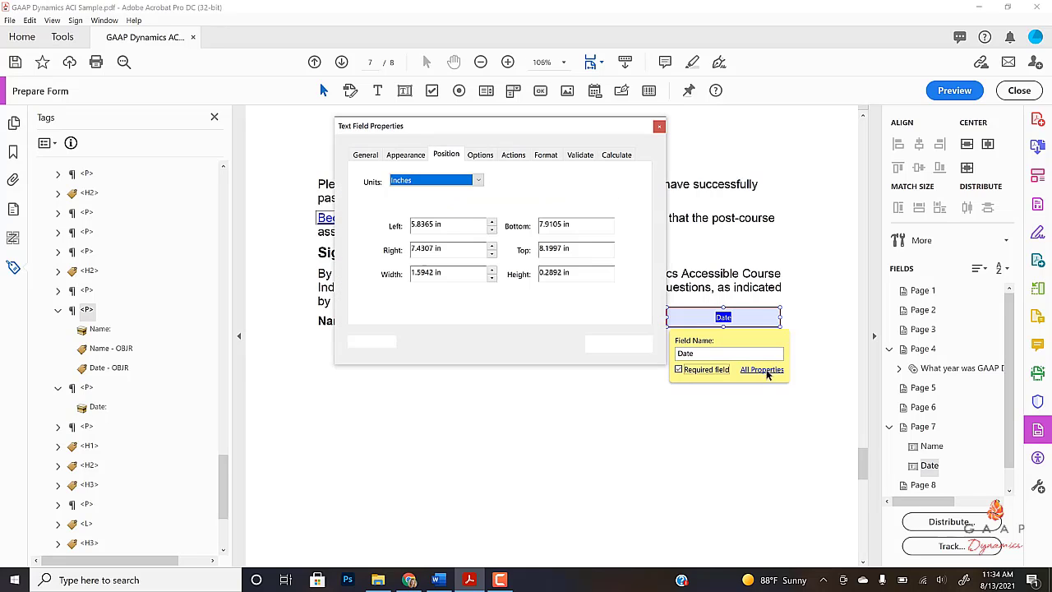
click(377, 155)
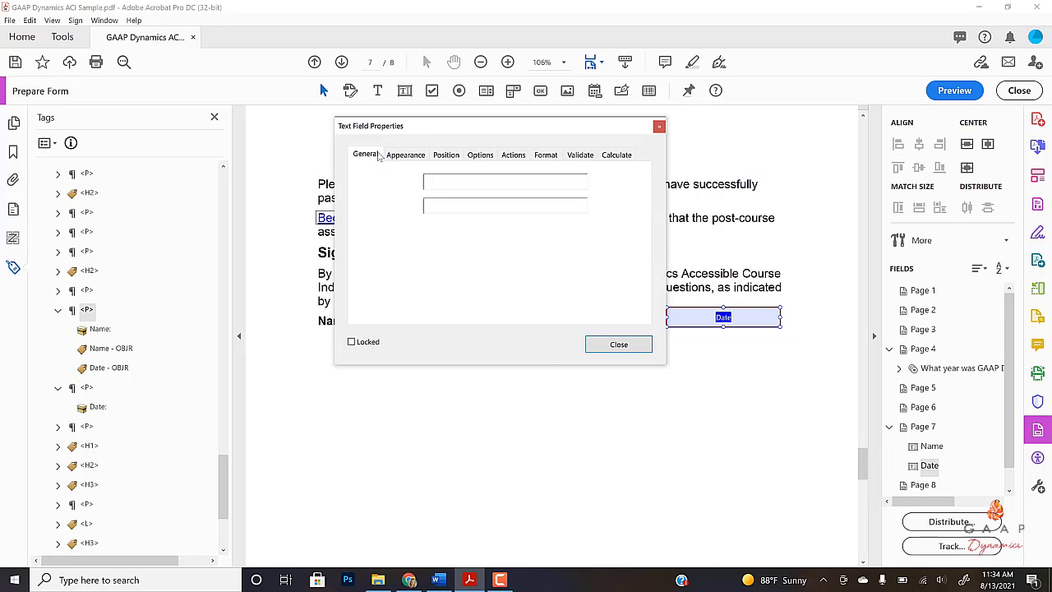
click(447, 206)
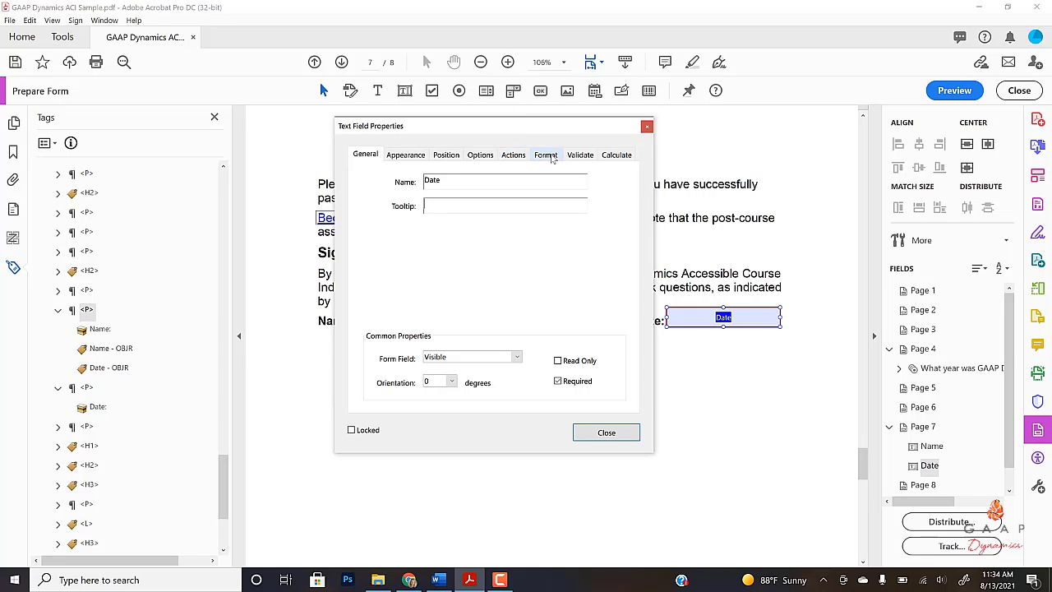
click(546, 155)
click(495, 182)
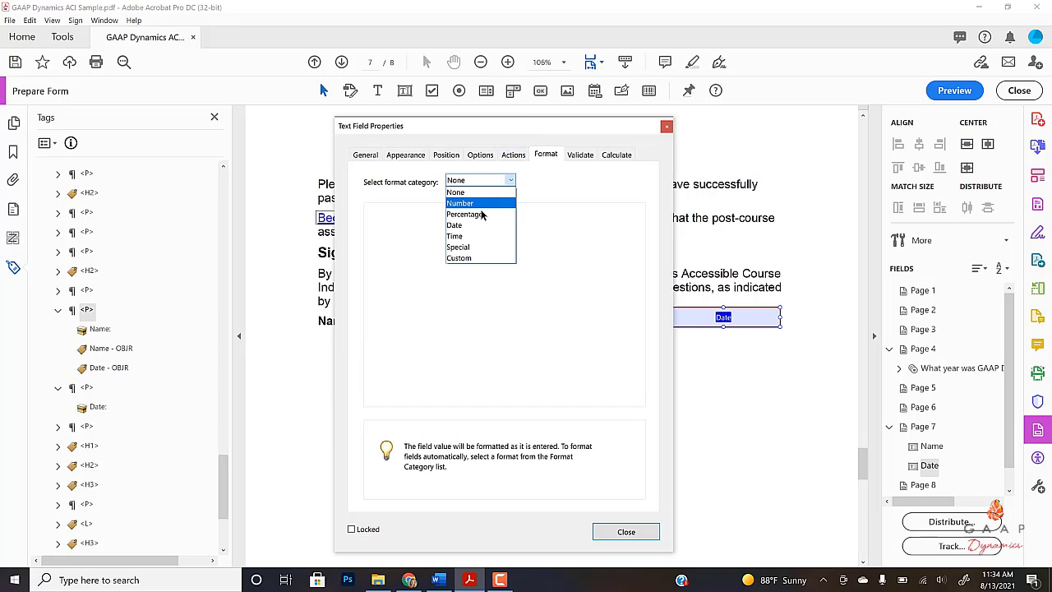
click(465, 227)
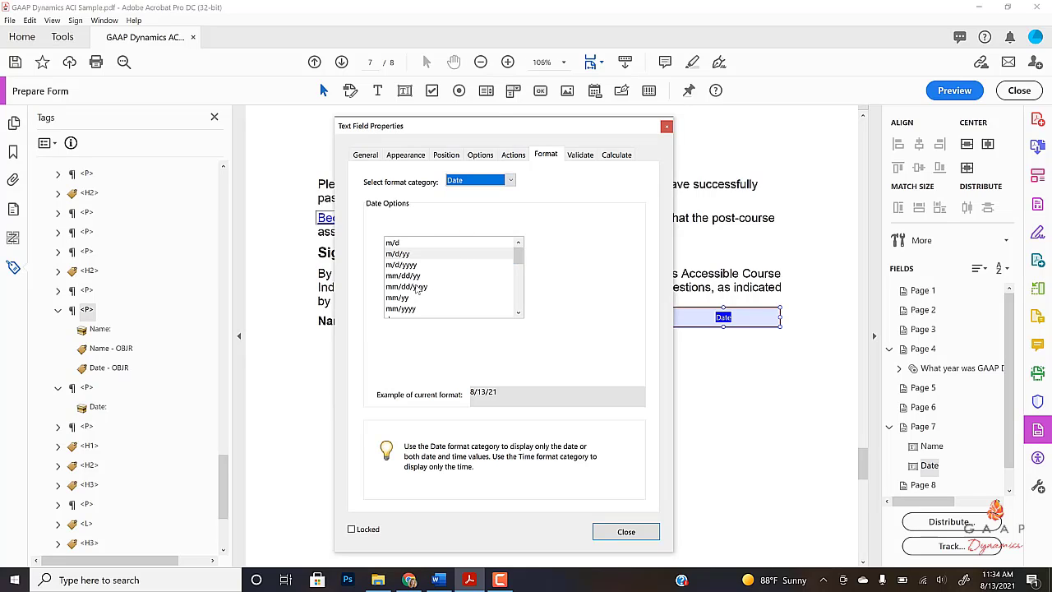
click(419, 287)
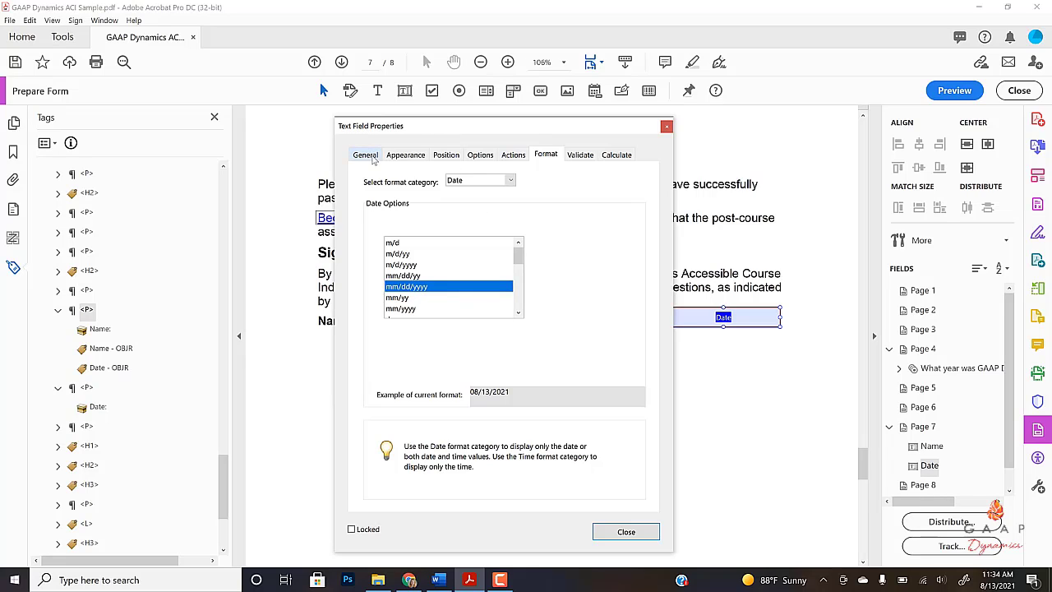
Give the Date field the tooltip "Date (mm/dd/yyyy)", recheck its date format and close its properties.
click(374, 156)
click(469, 211)
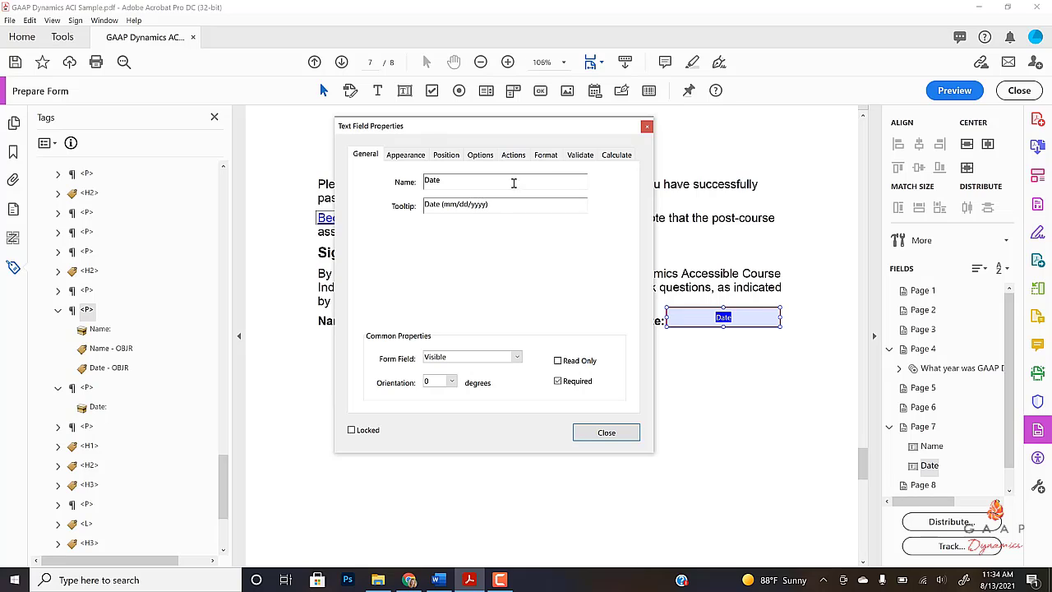
click(548, 155)
click(421, 288)
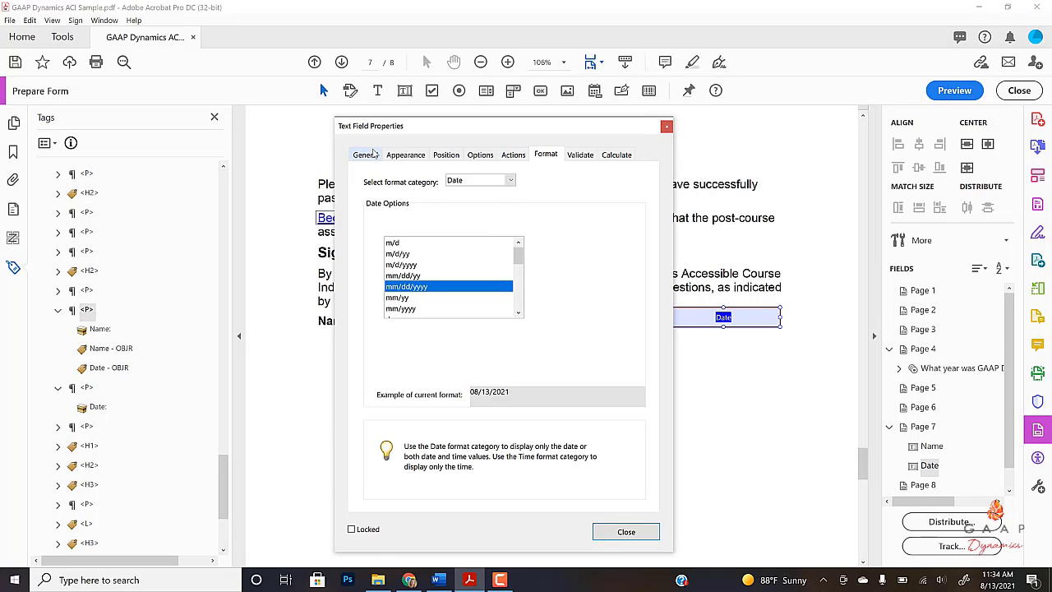
click(367, 154)
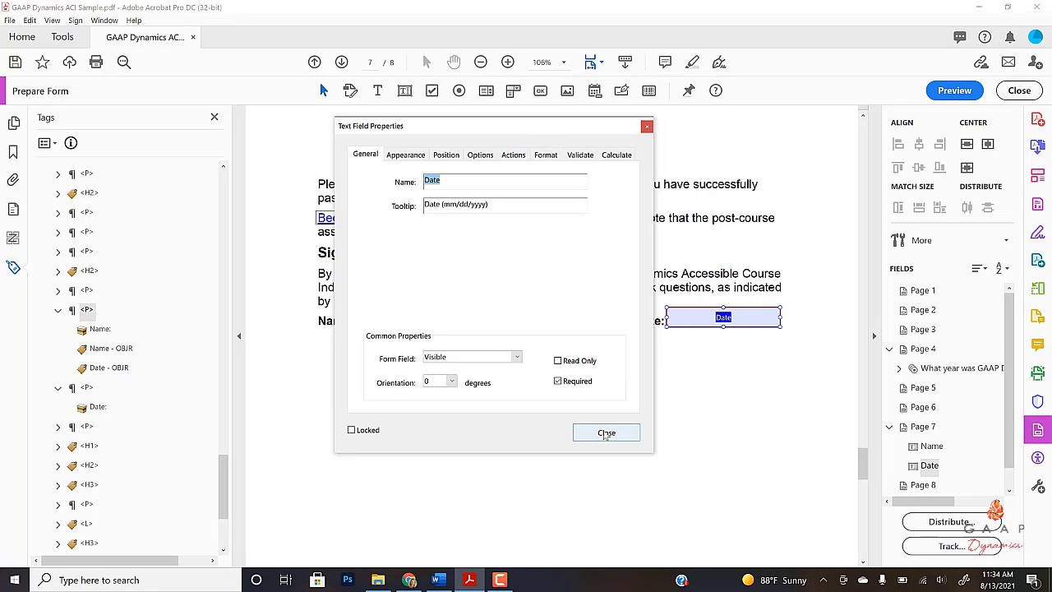
click(607, 433)
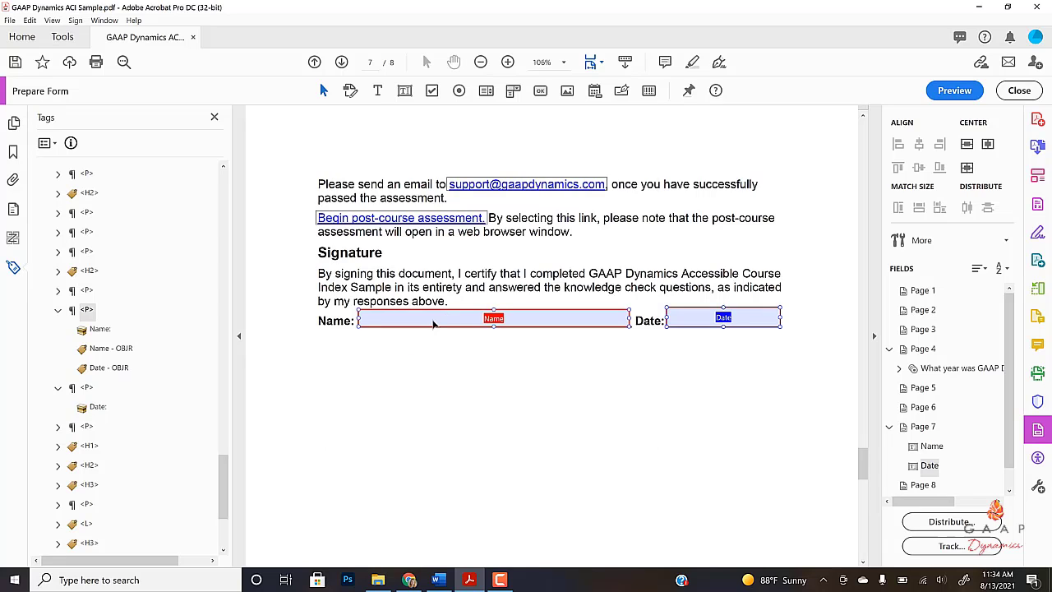
Give the signature's Name field the tooltip "Name (first name, last name)".
right_click(434, 324)
click(458, 254)
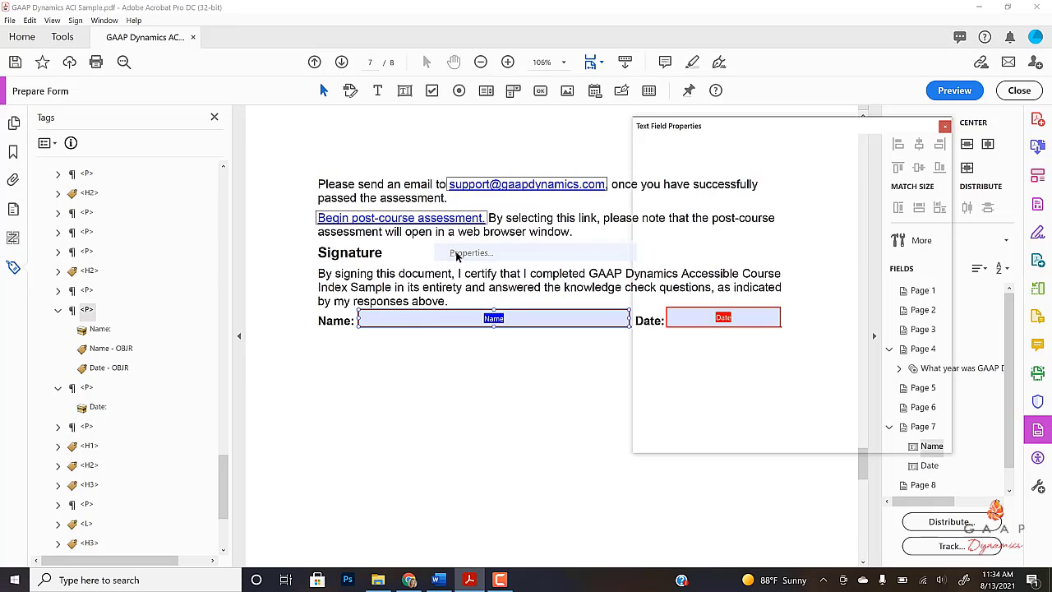
click(748, 204)
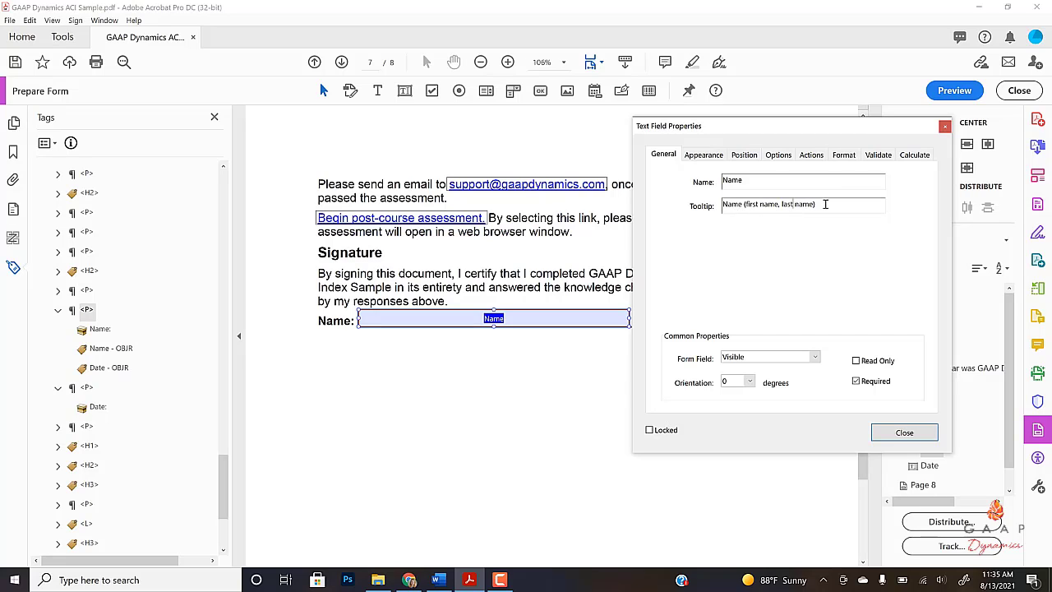
click(902, 432)
Delete the "Name - OBJR" and "Date - OBJR" tags under the signature's Name paragraph tag.
click(115, 352)
shift+click(115, 370)
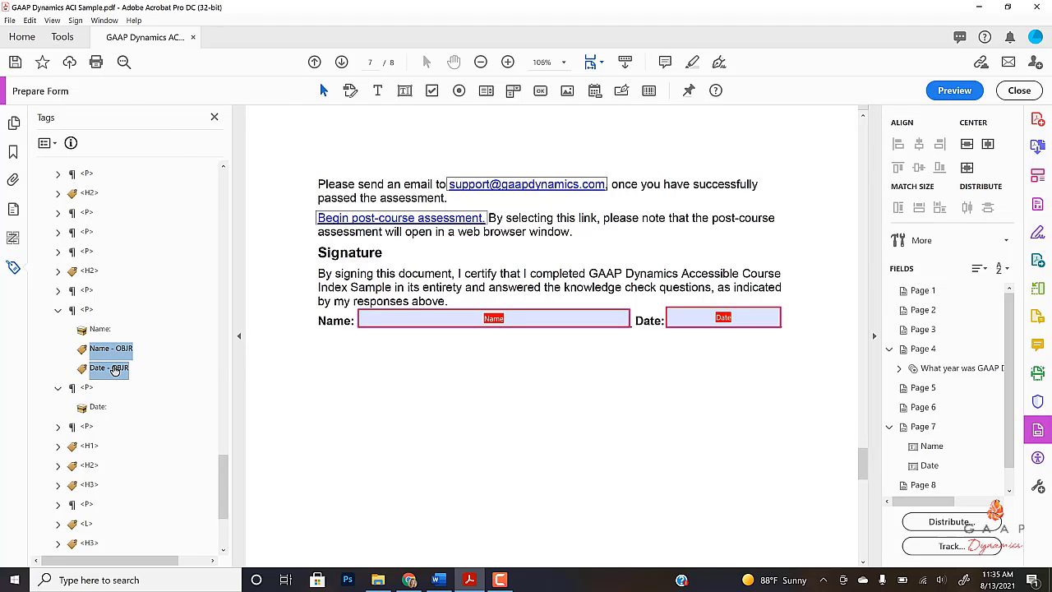
right_click(115, 371)
click(186, 115)
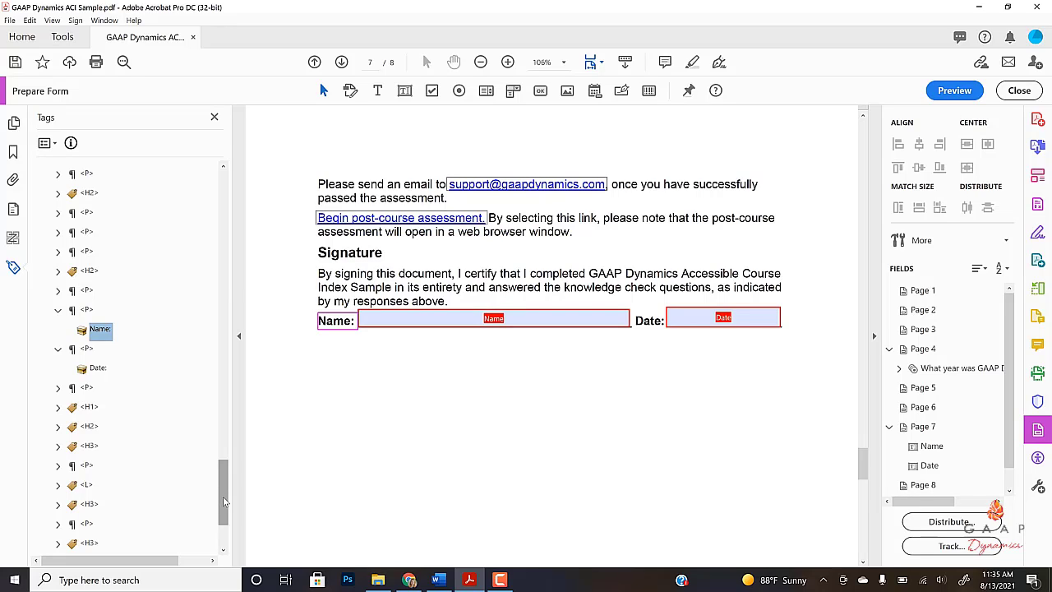
Select the A. 1993 paragraph tag of Knowledge check #1 in the tag tree and leave form editing.
drag(223, 502, 233, 317)
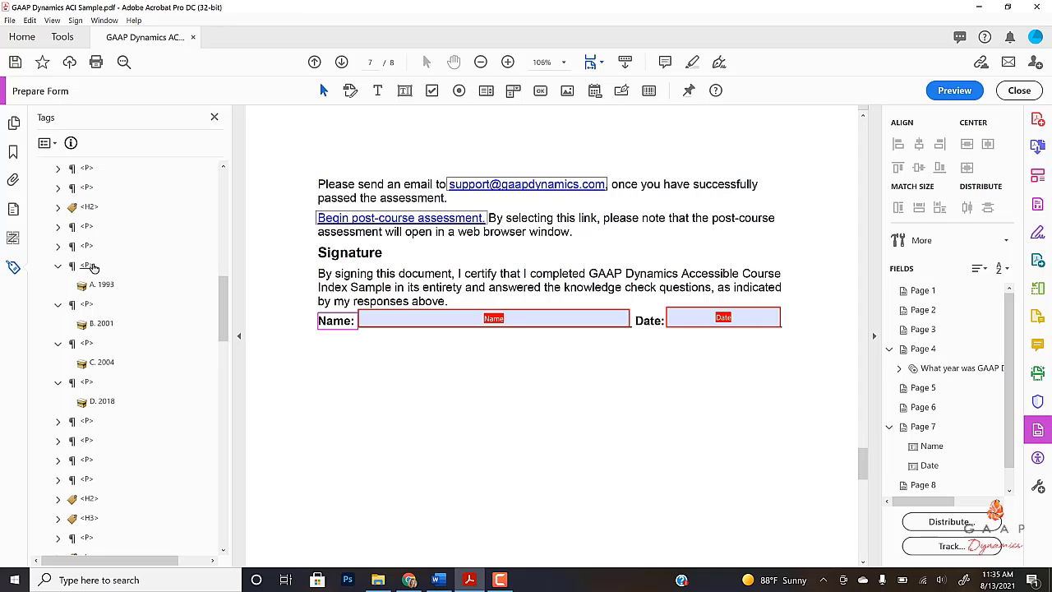
click(88, 265)
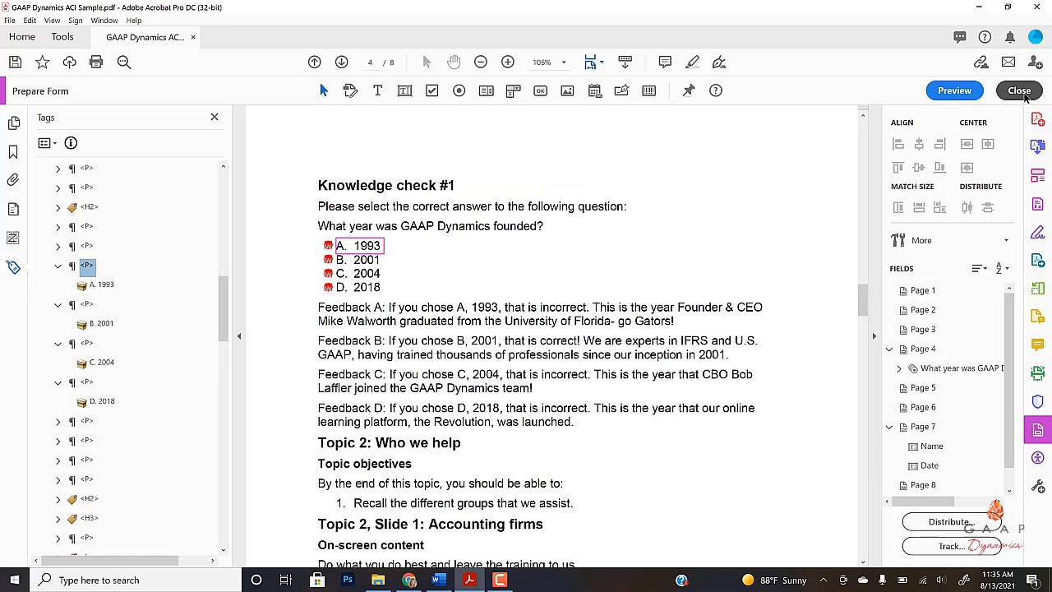
click(1019, 91)
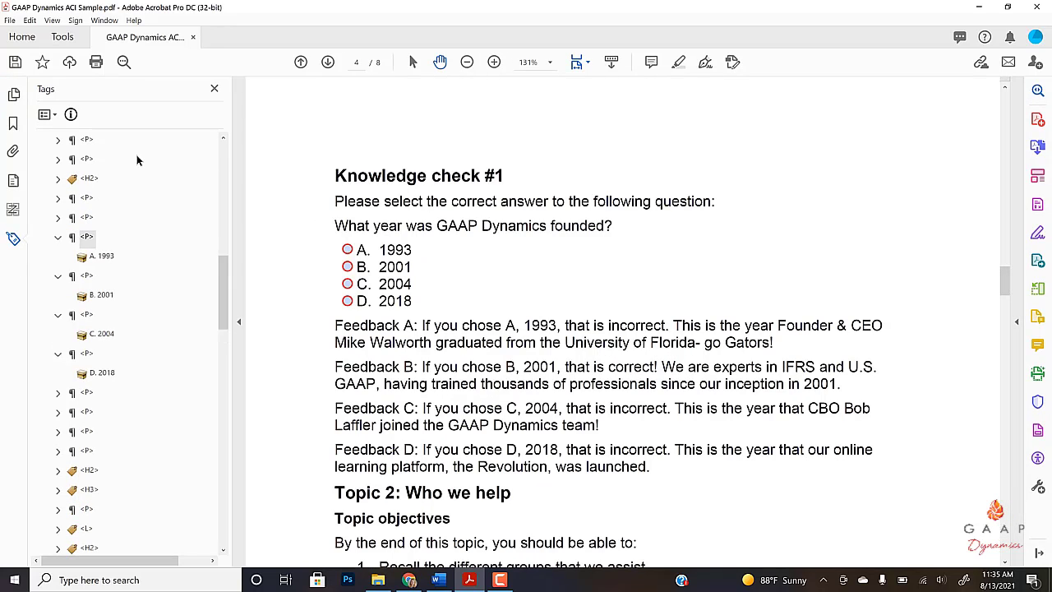
Create a new tag of type Form after the "A. 1993" content inside its paragraph tag.
click(102, 257)
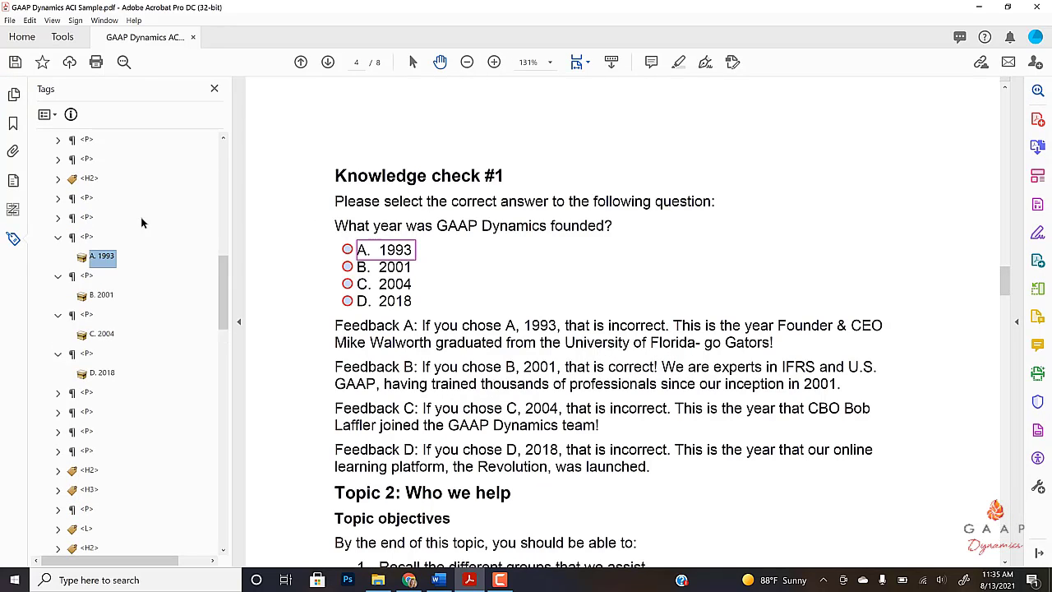
right_click(103, 260)
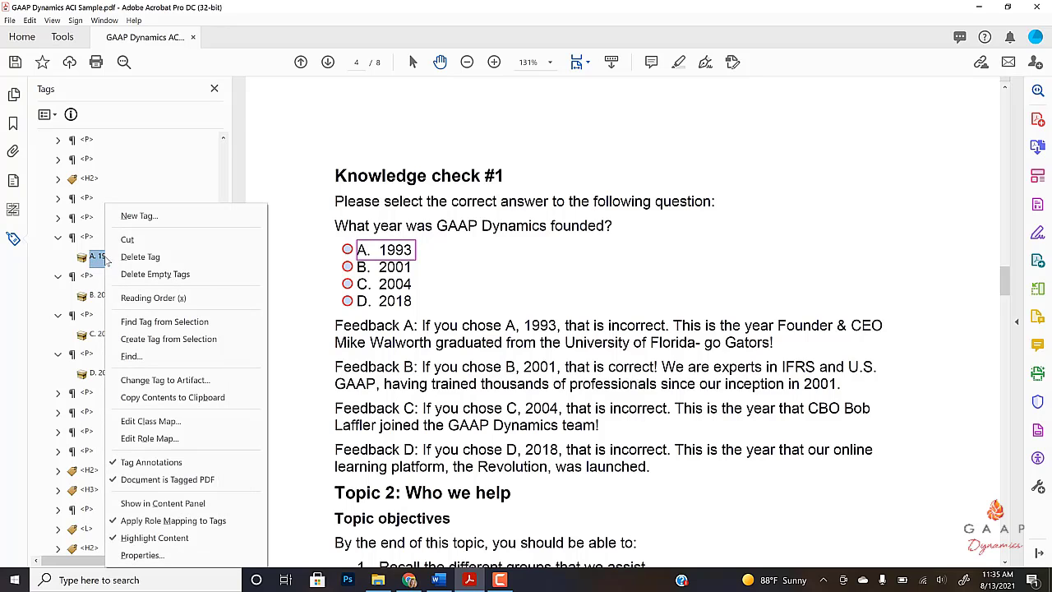
click(140, 215)
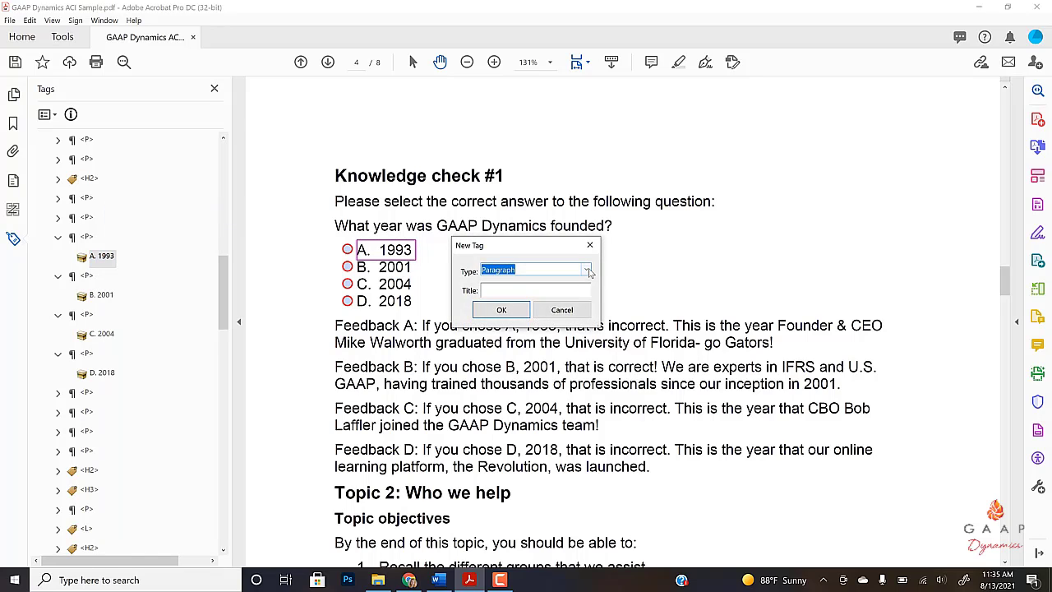
click(589, 271)
scroll(537, 313, down, 5)
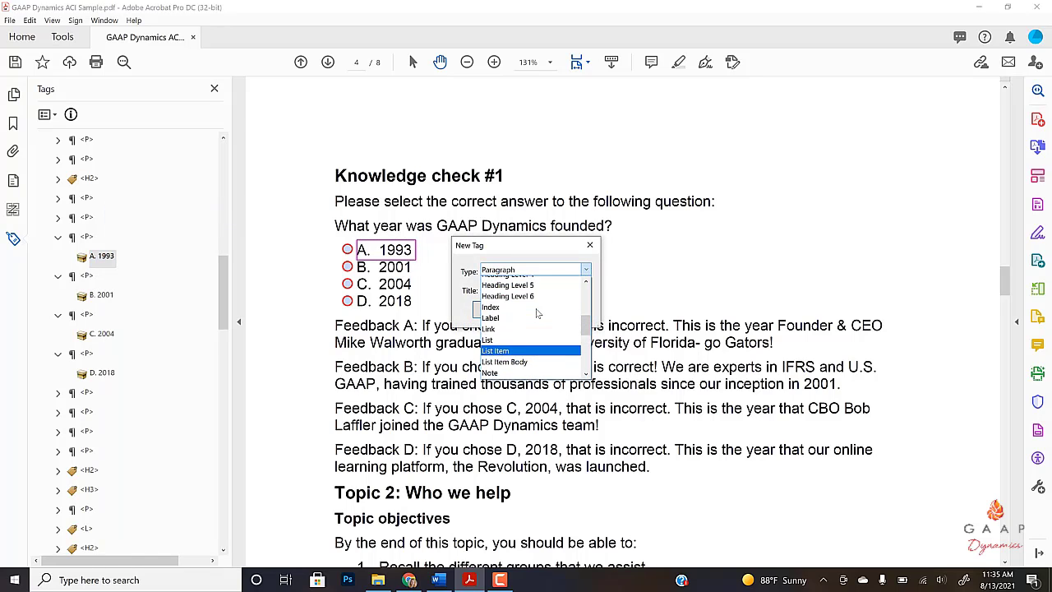
scroll(539, 313, up, 4)
click(498, 339)
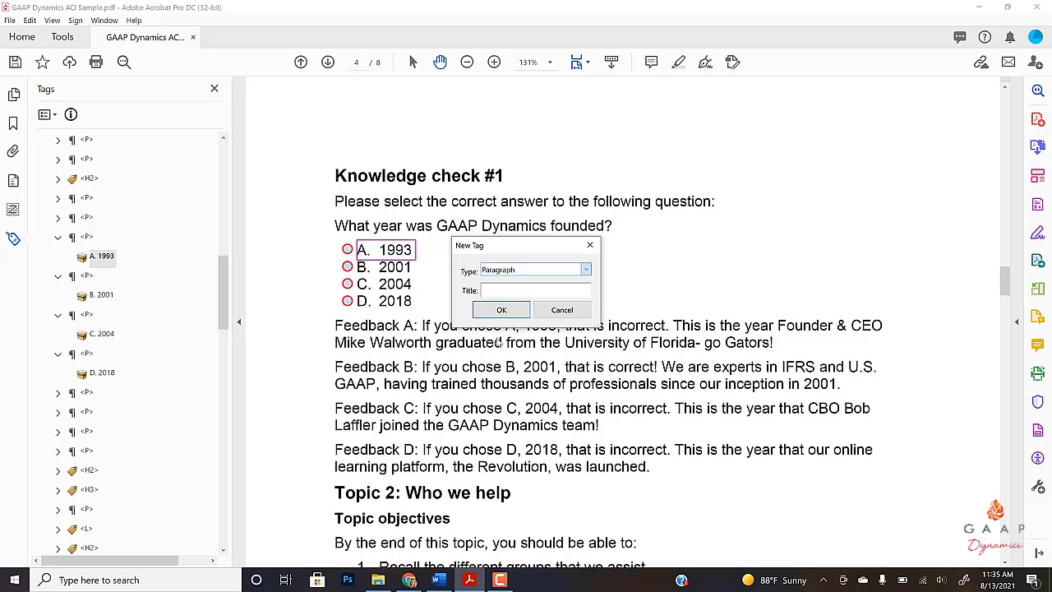
click(502, 310)
Create a Form tag after each of the "B. 2001", "C. 2004" and "D. 2018" contents in their paragraph tags.
right_click(107, 314)
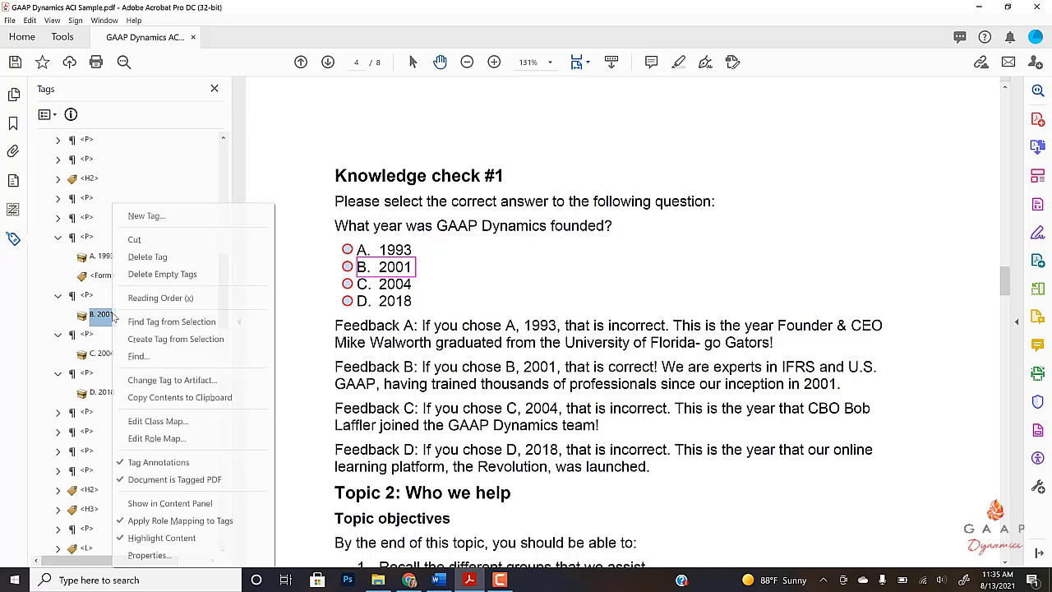
click(147, 215)
click(485, 310)
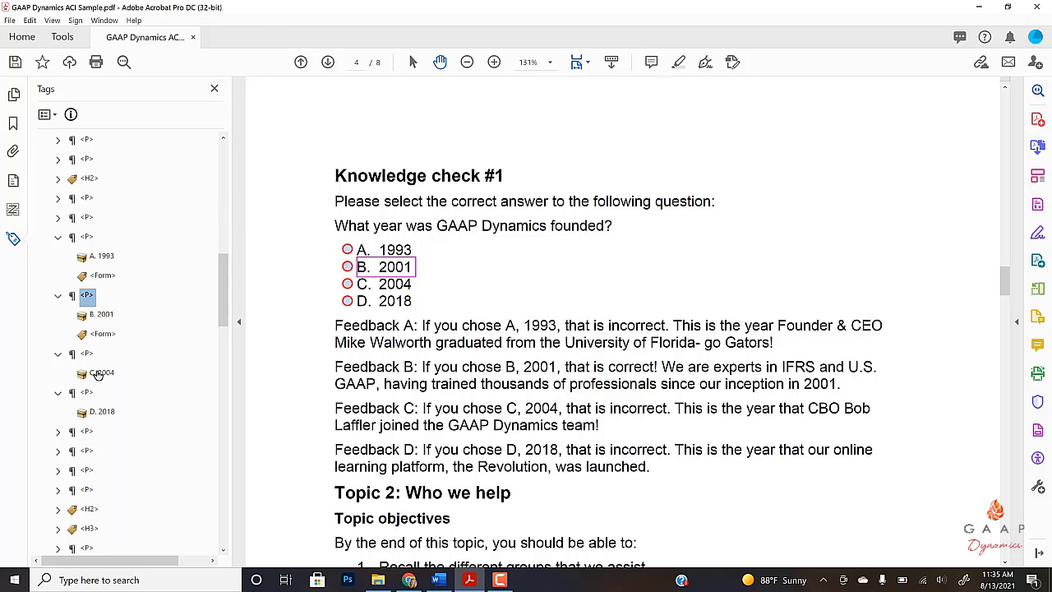
right_click(97, 374)
click(175, 23)
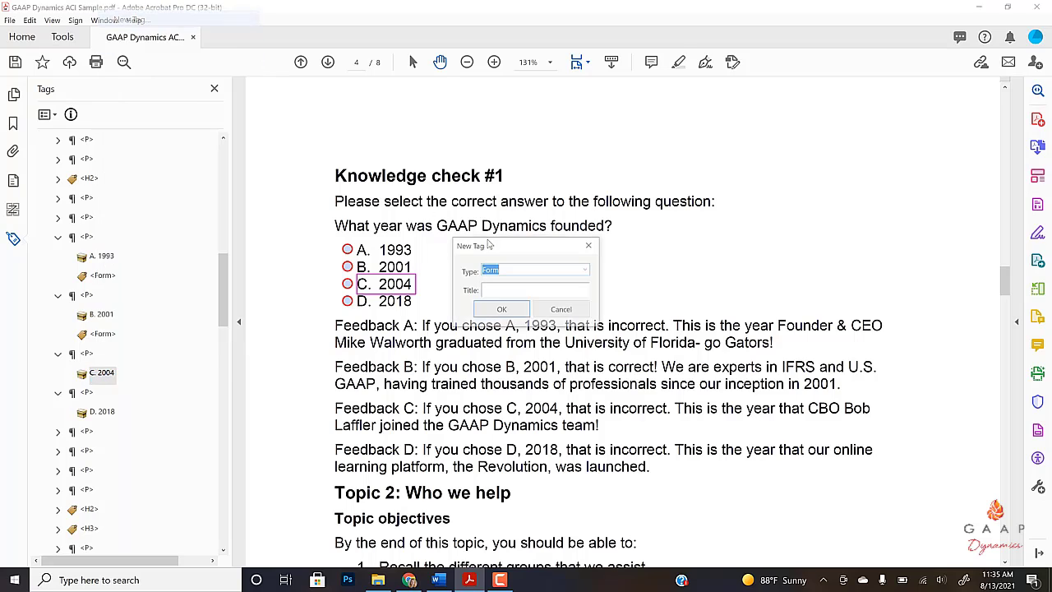
click(501, 310)
right_click(104, 431)
click(187, 82)
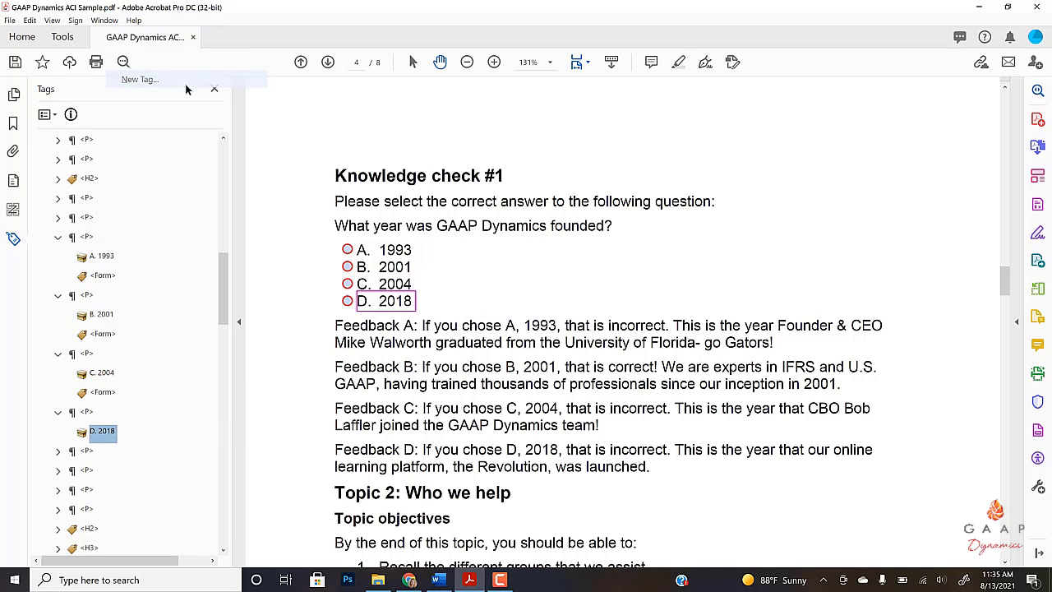
click(500, 316)
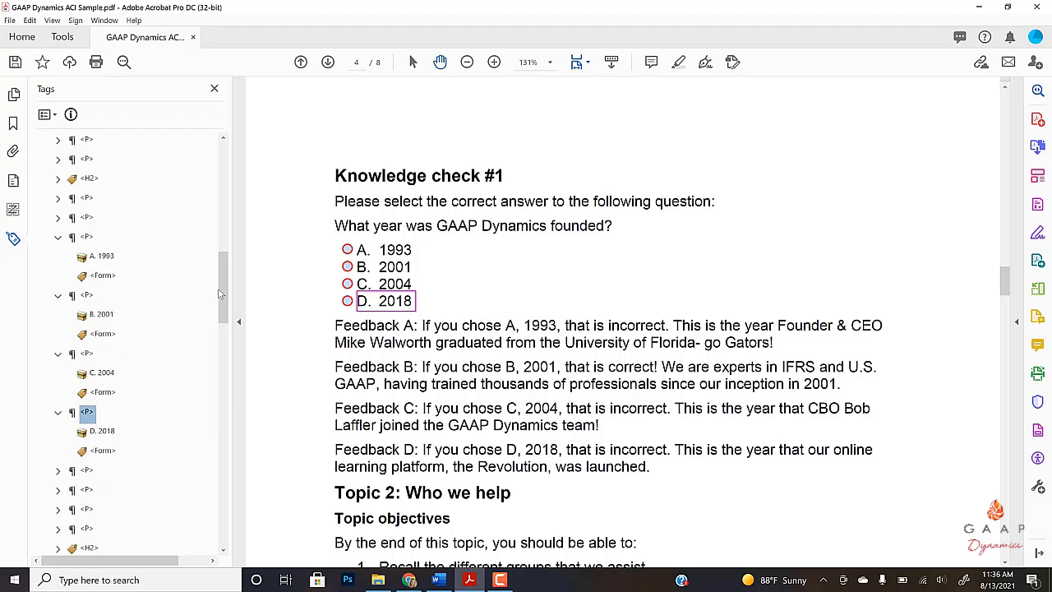
Create a Form tag after the "Name:" and "Date:" contents in the signature section's paragraph tags.
drag(221, 294, 221, 482)
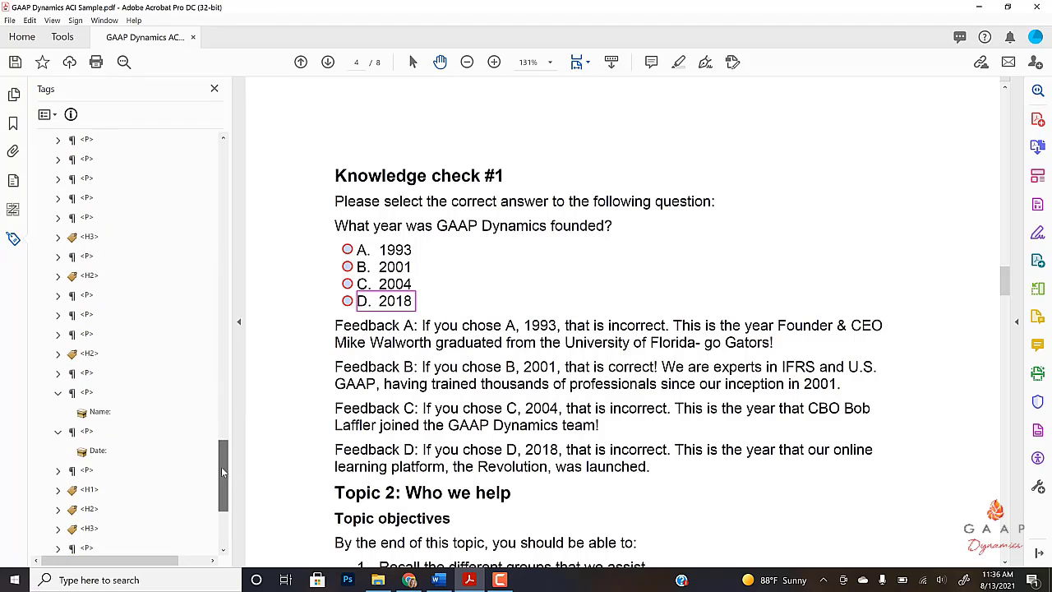
right_click(97, 415)
click(132, 63)
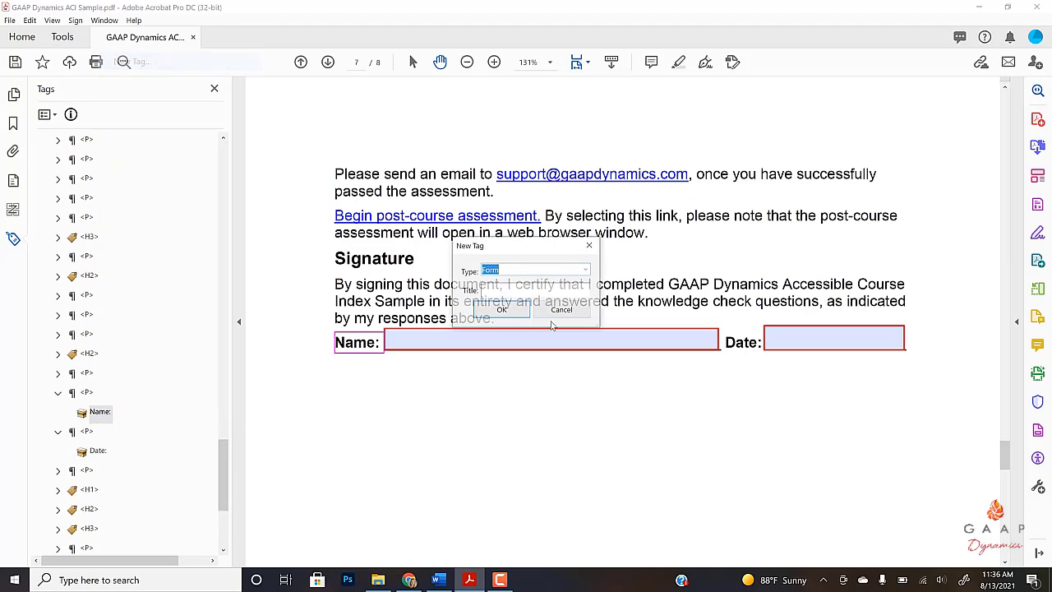
click(501, 311)
right_click(94, 470)
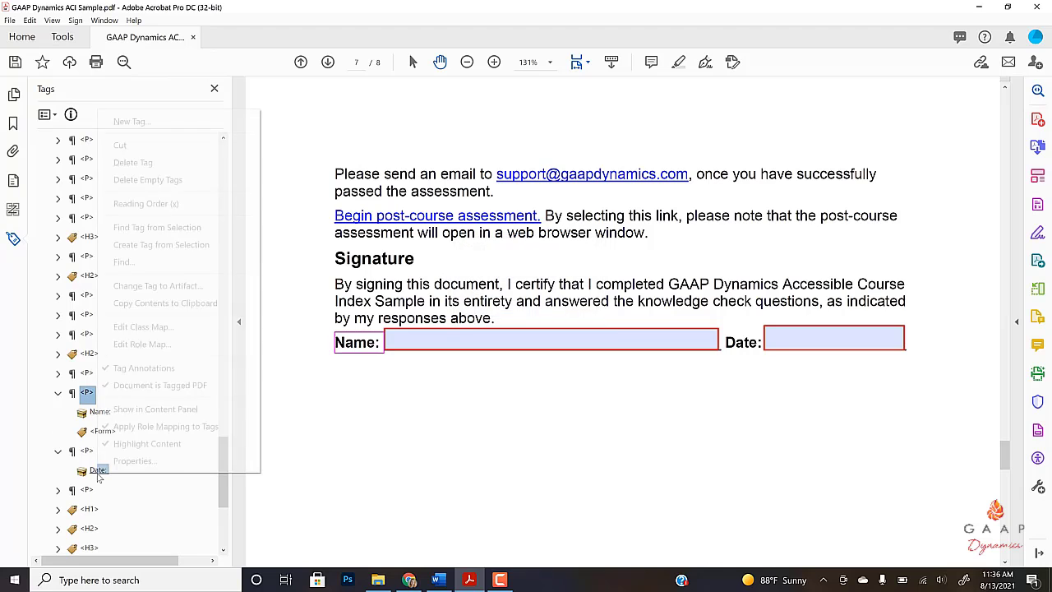
click(180, 121)
click(501, 310)
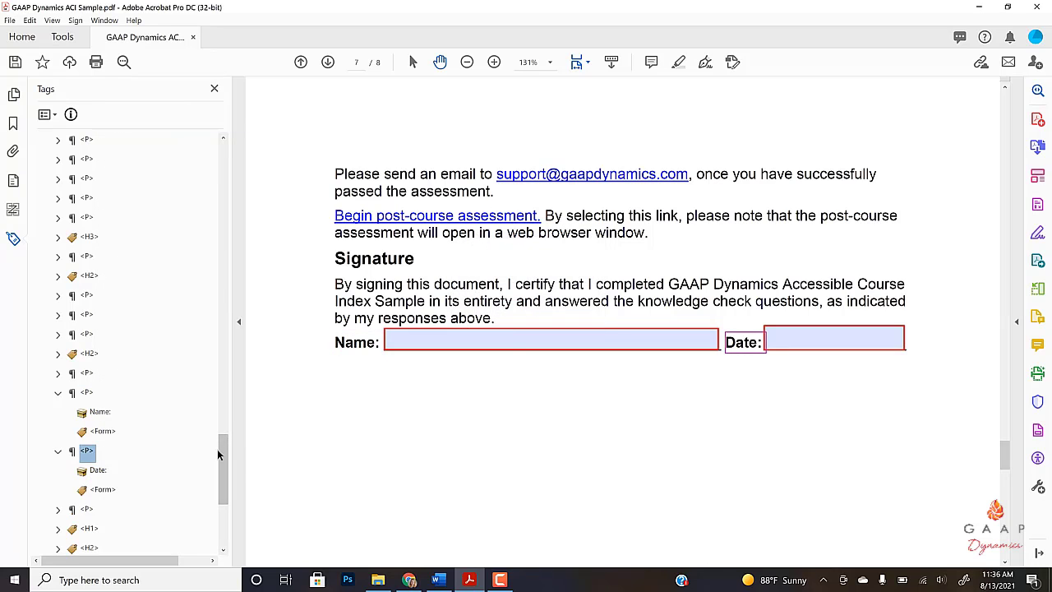
Find the unmarked annotation of the A. 1993 radio button on the page, tag it inside that answer's Form tag and expand the tag.
drag(219, 454, 227, 284)
click(100, 277)
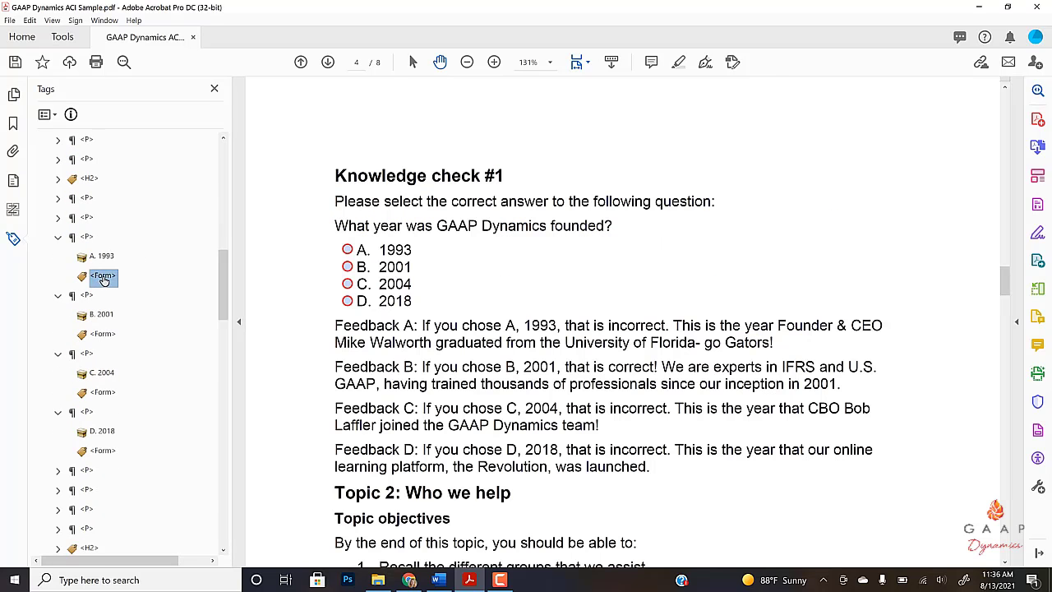
right_click(103, 281)
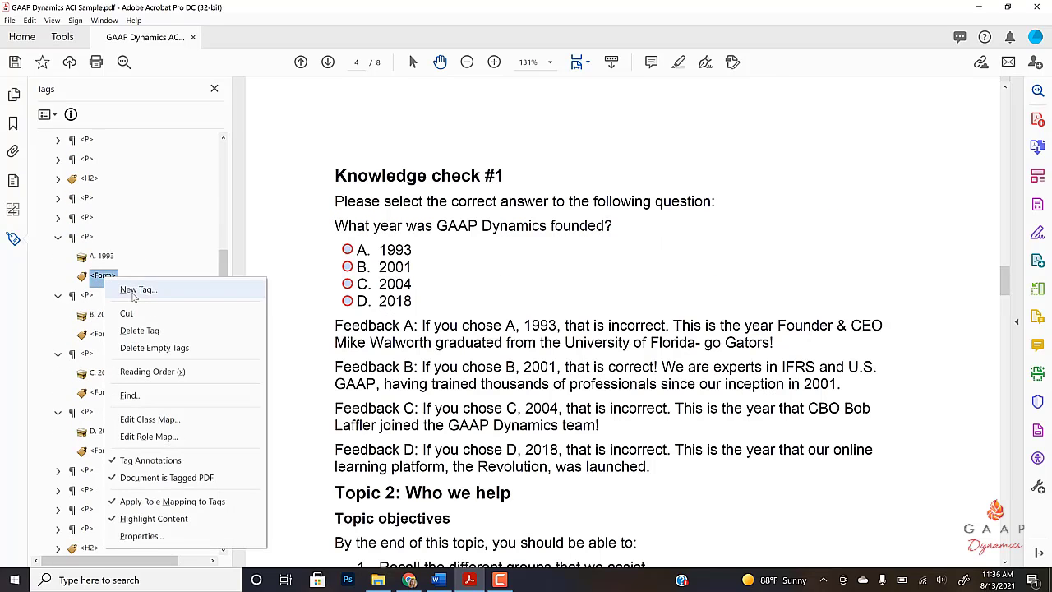
click(130, 395)
click(626, 253)
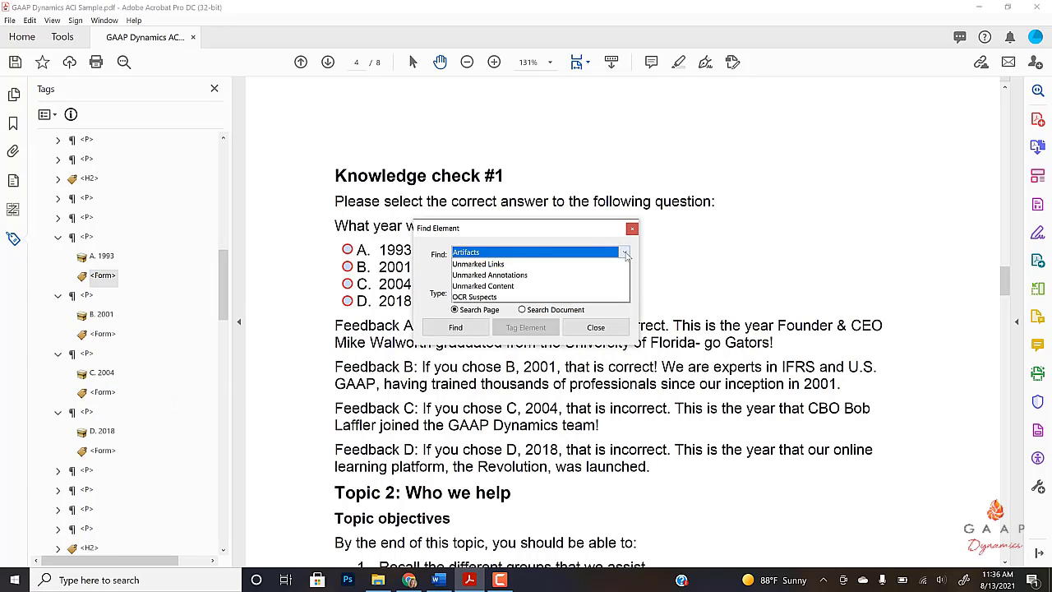
click(488, 297)
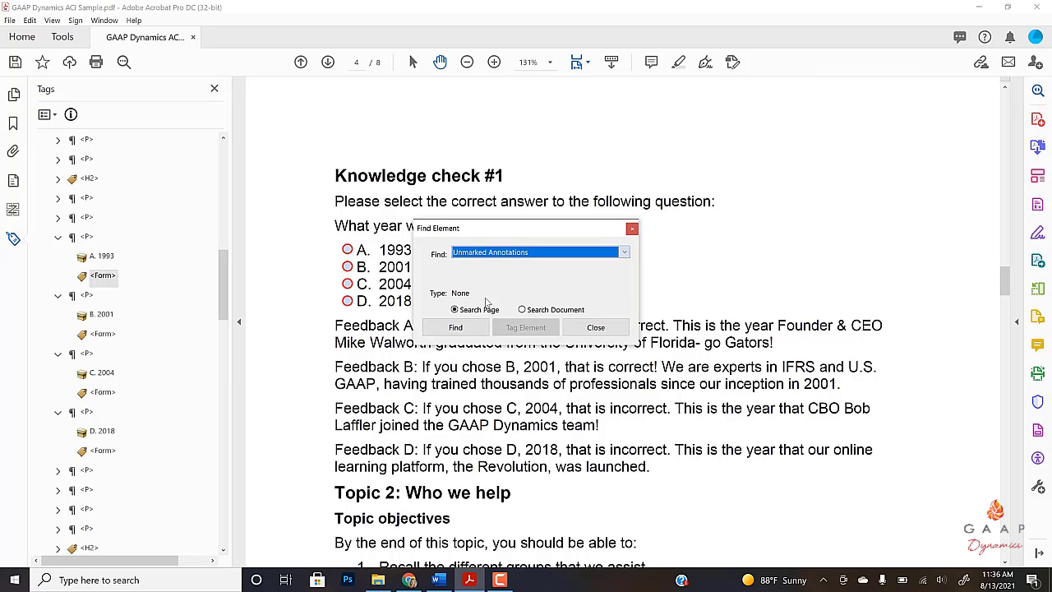
click(456, 328)
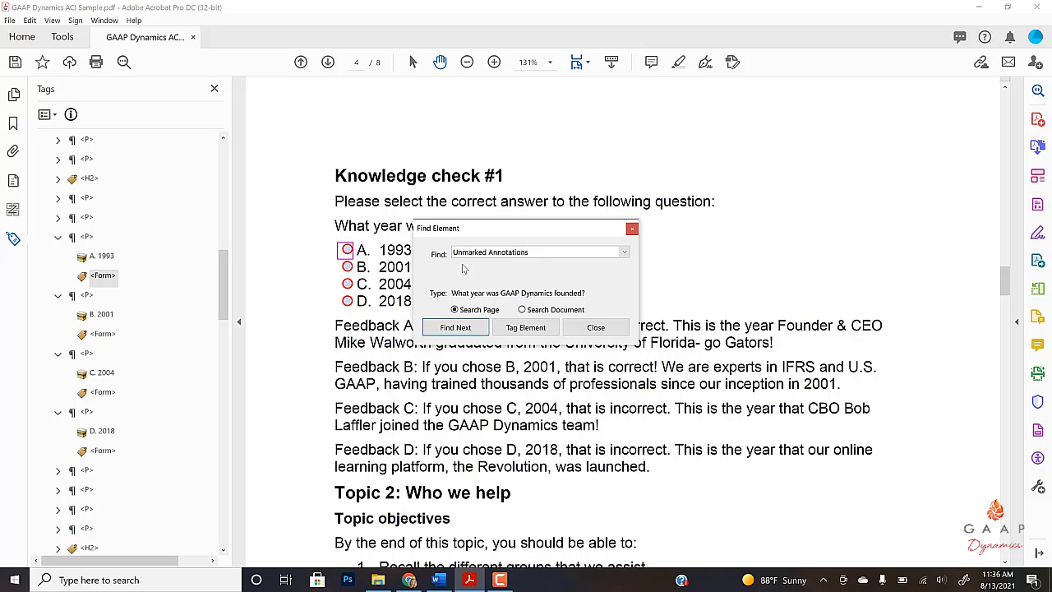
click(540, 327)
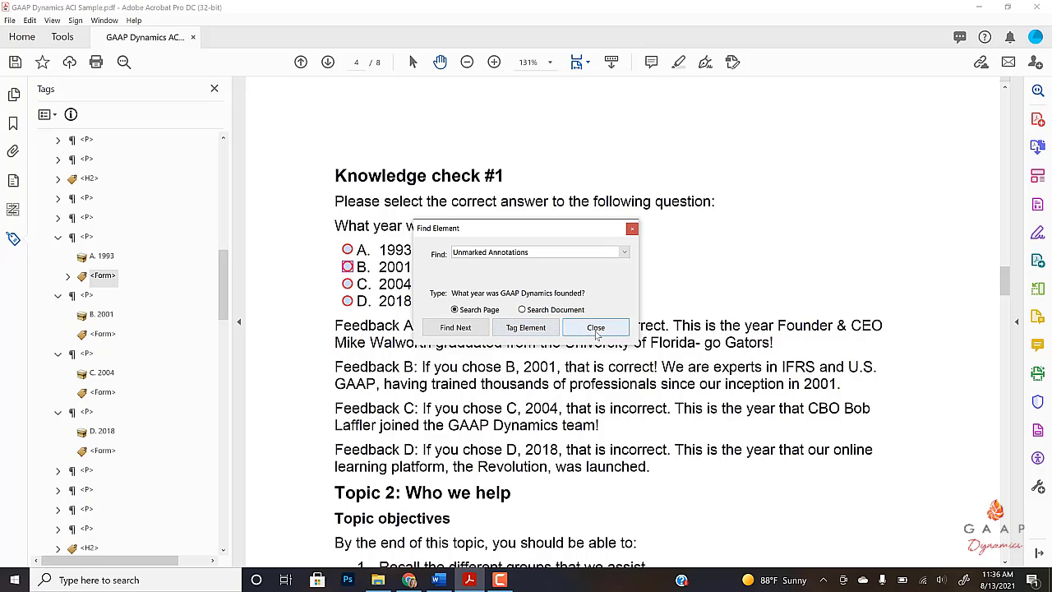
click(596, 328)
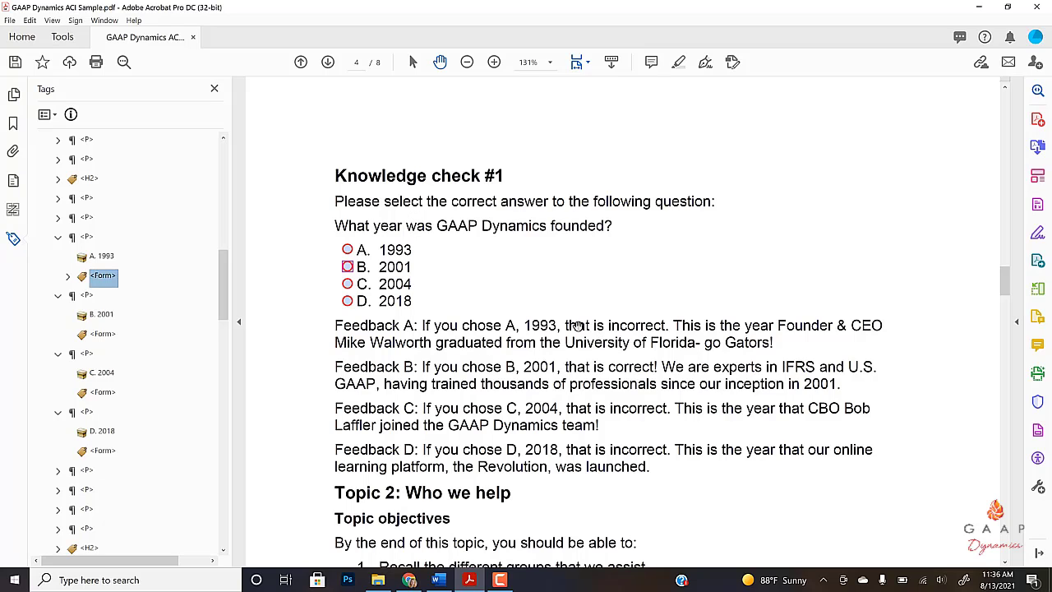
click(69, 278)
click(122, 295)
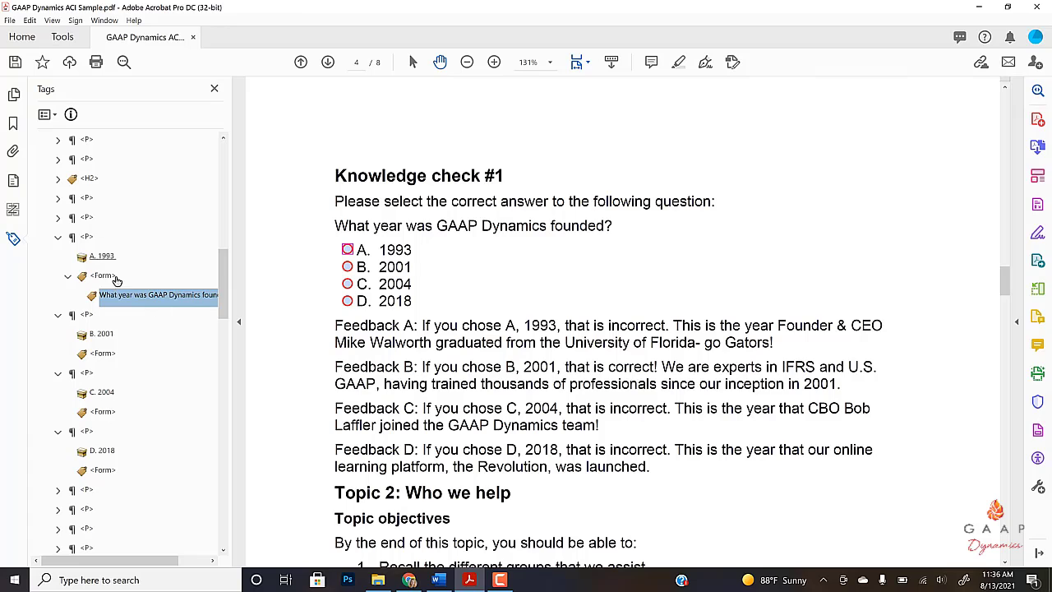
Tag the unmarked annotation of the B. 2001 radio button inside the Form tag below "B. 2001" and expand that tag.
click(104, 354)
right_click(104, 359)
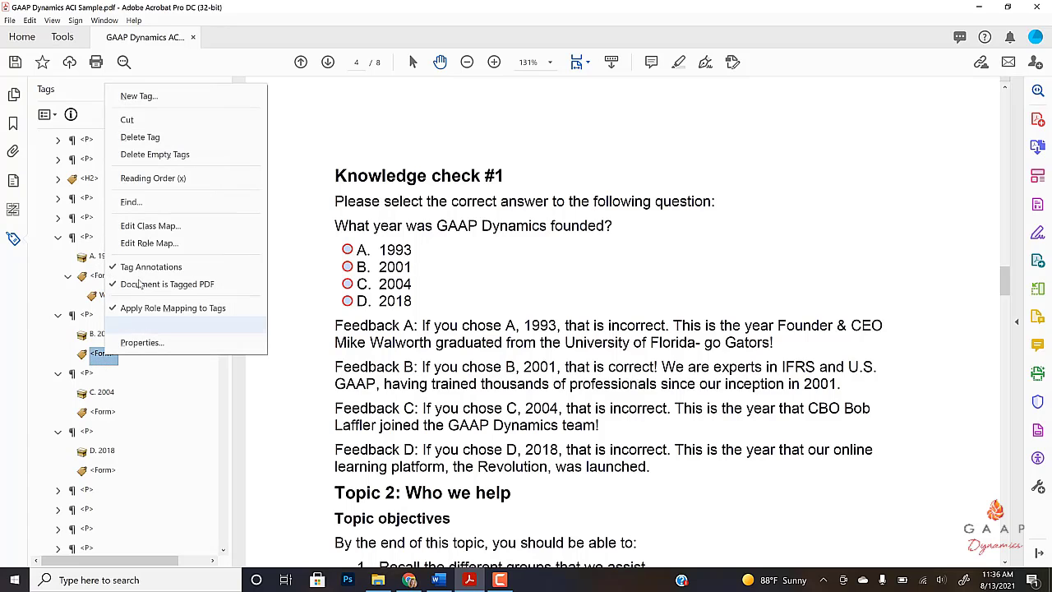
click(132, 202)
click(625, 253)
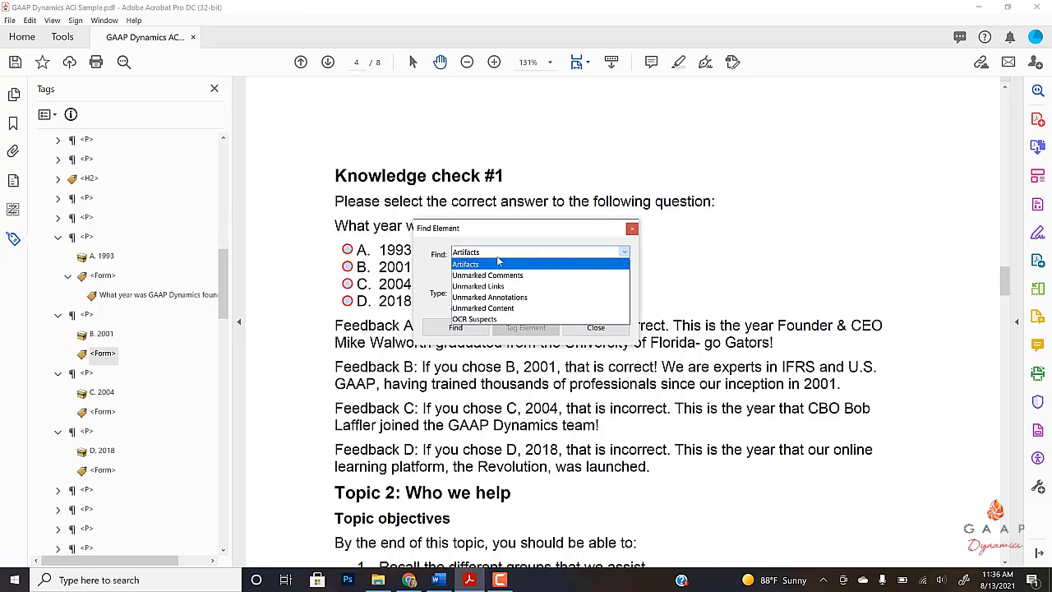
click(481, 297)
click(465, 328)
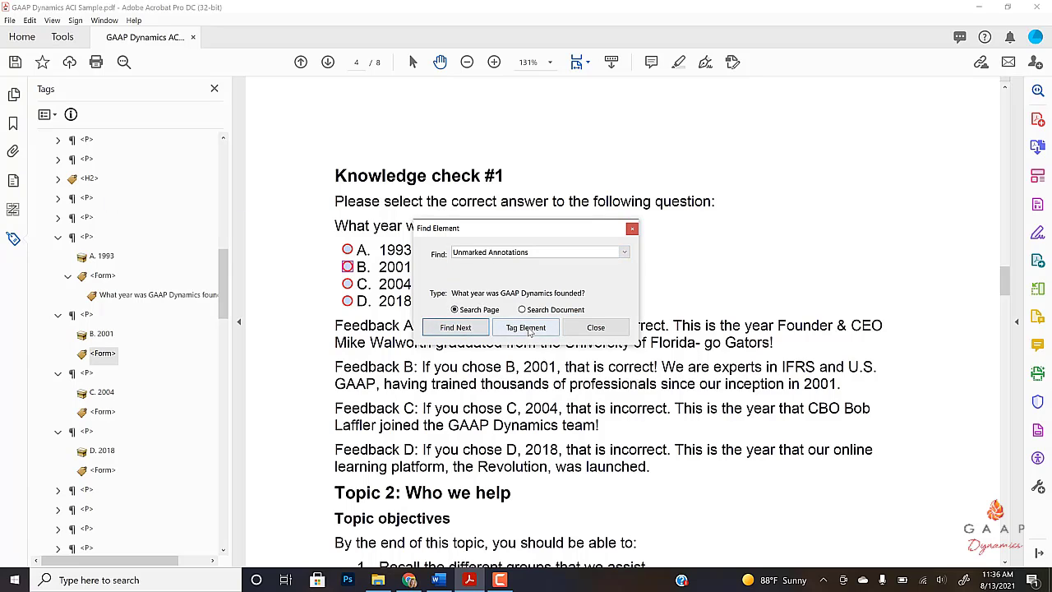
click(612, 330)
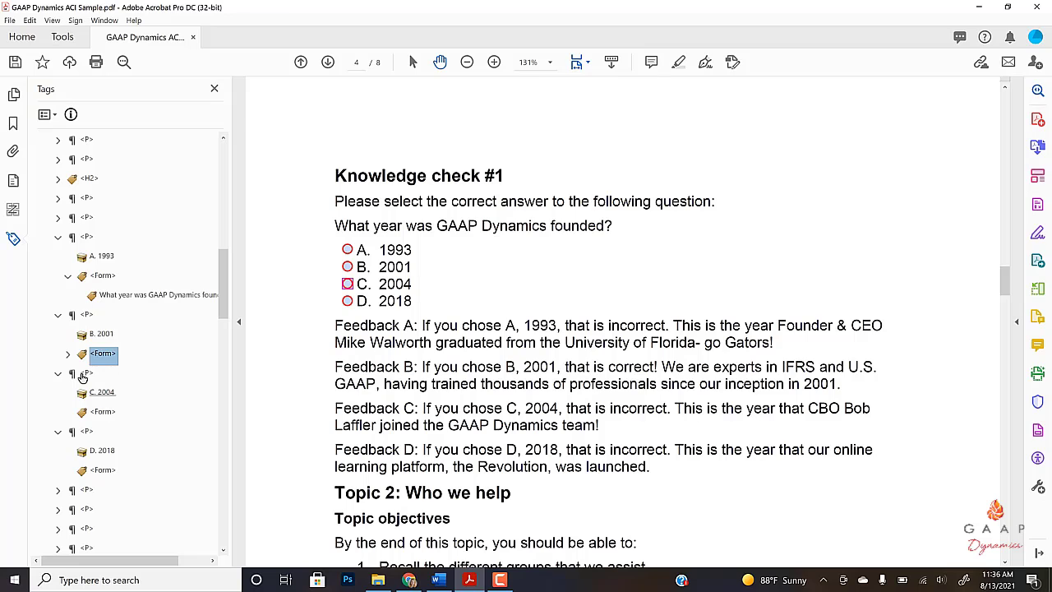
click(66, 354)
Find the C. 2004 radio button's unmarked annotation, tag it into the Form tag below "C. 2004" and expand that tag.
right_click(103, 373)
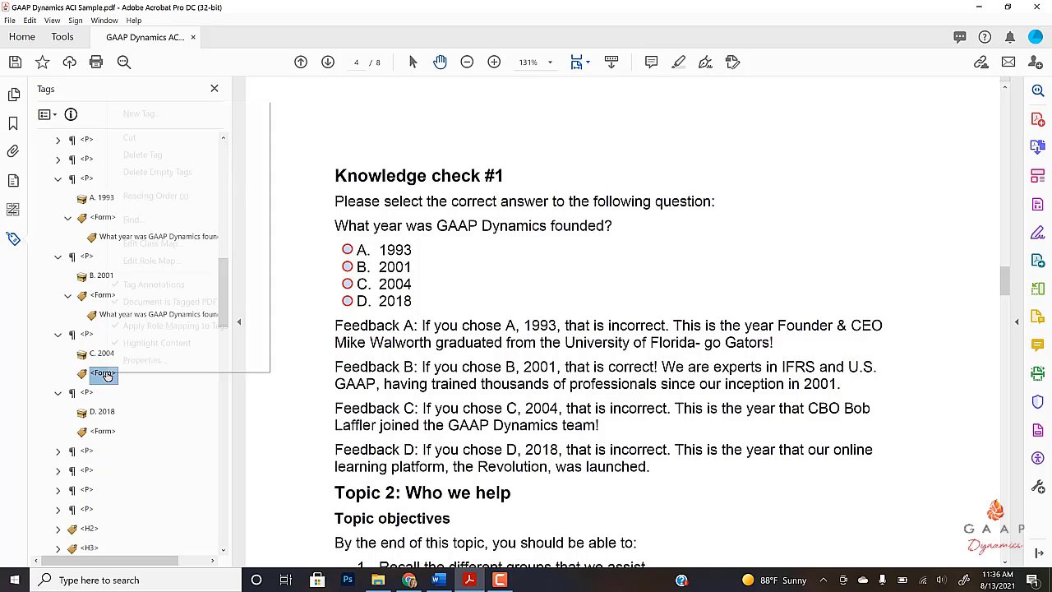
click(162, 221)
click(624, 253)
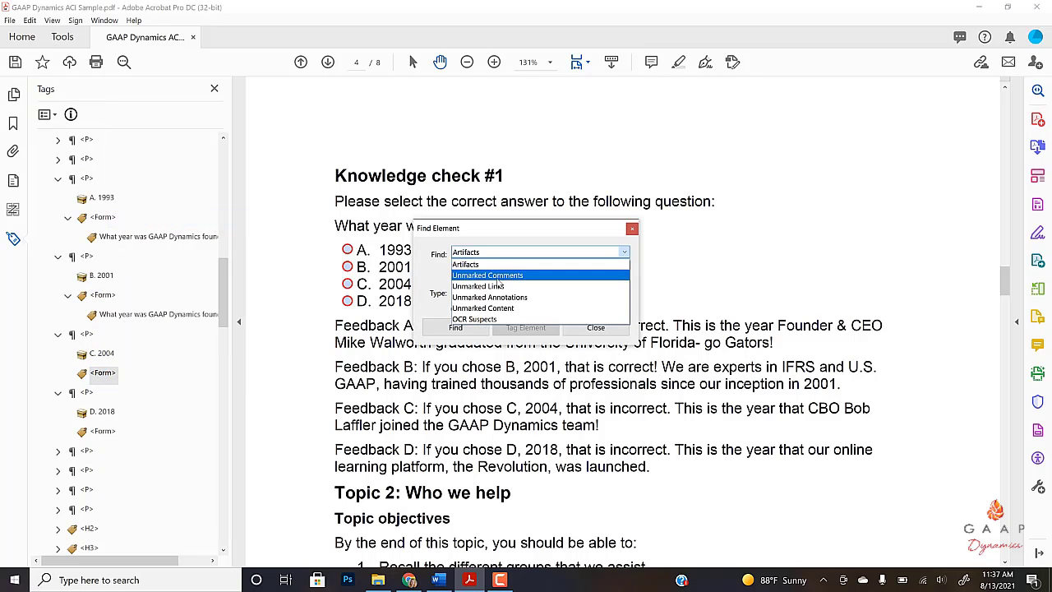
click(509, 296)
click(465, 332)
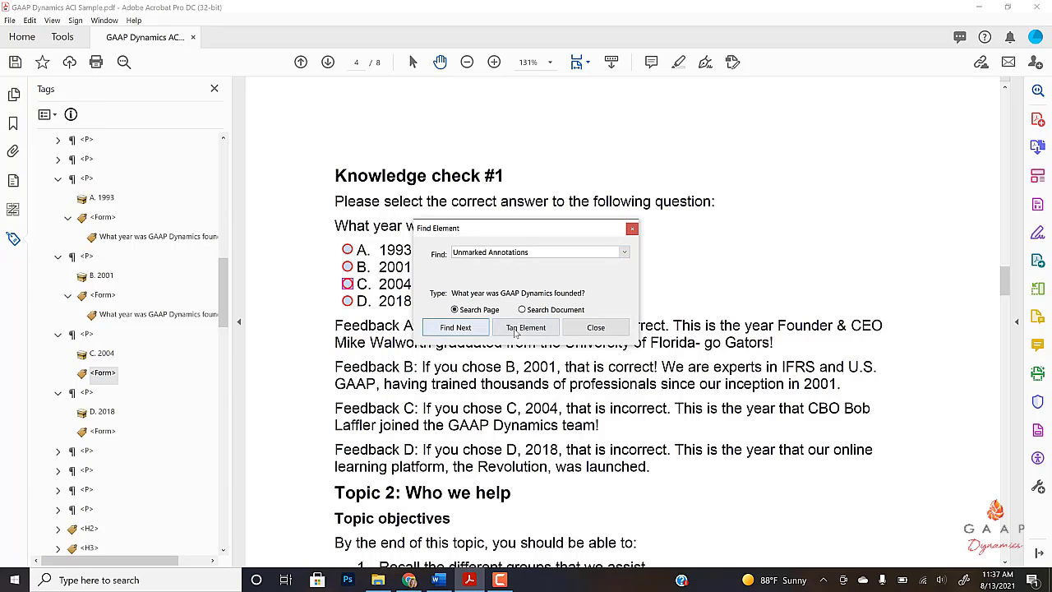
click(595, 327)
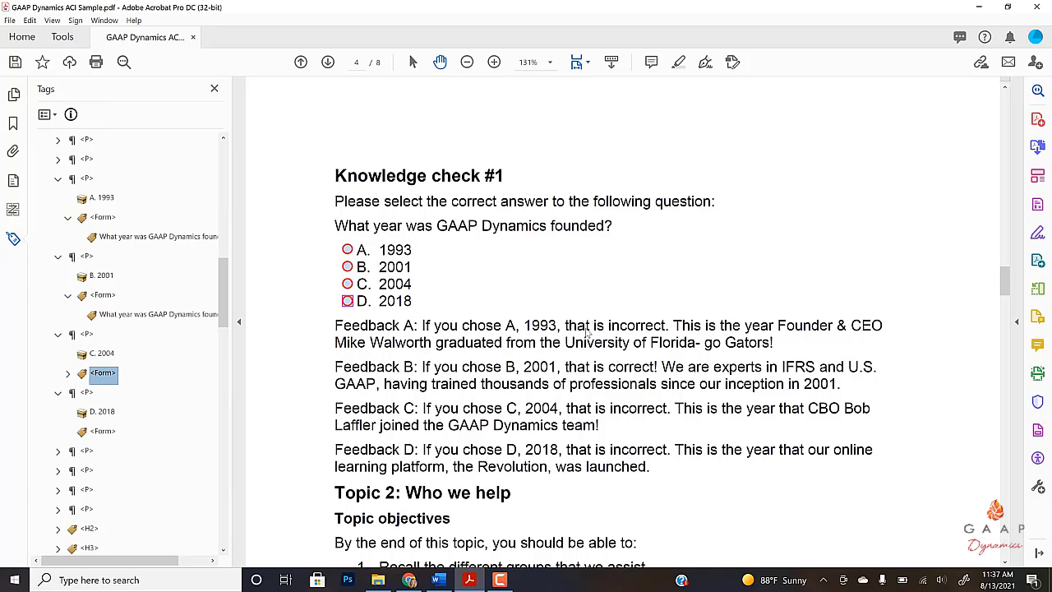
click(69, 373)
Tag the D. 2018 radio button's unmarked annotation inside its answer's Form tag, finish the search and expand the tag.
click(102, 451)
right_click(102, 451)
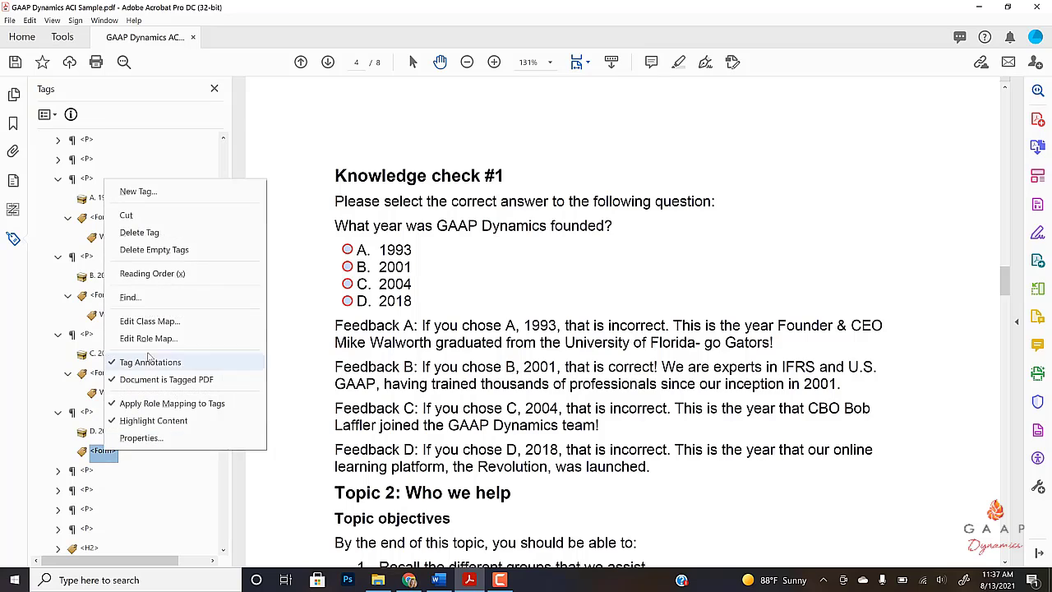
click(129, 297)
click(503, 253)
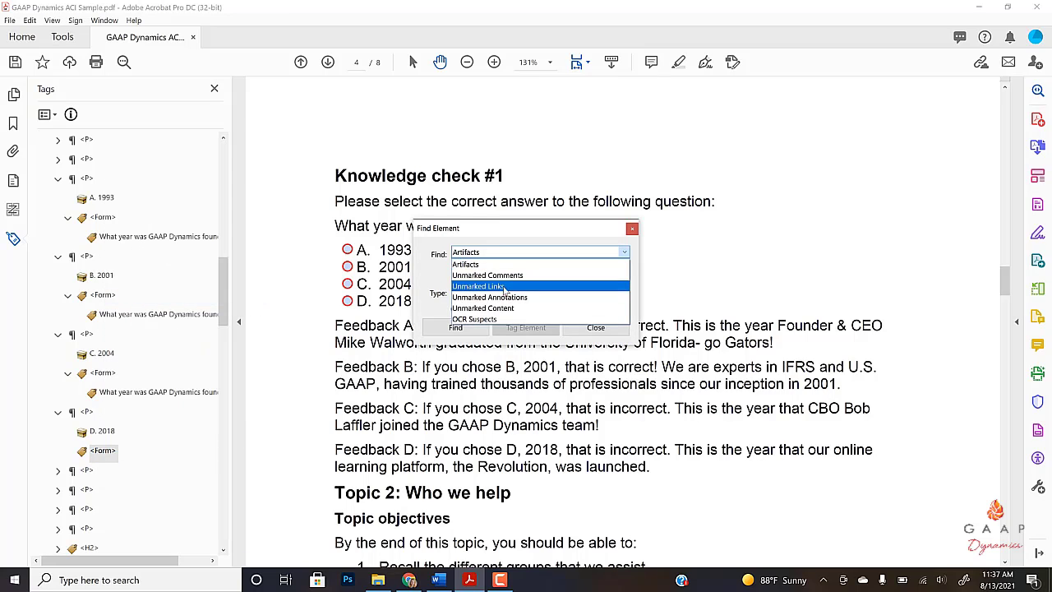
click(505, 296)
click(458, 327)
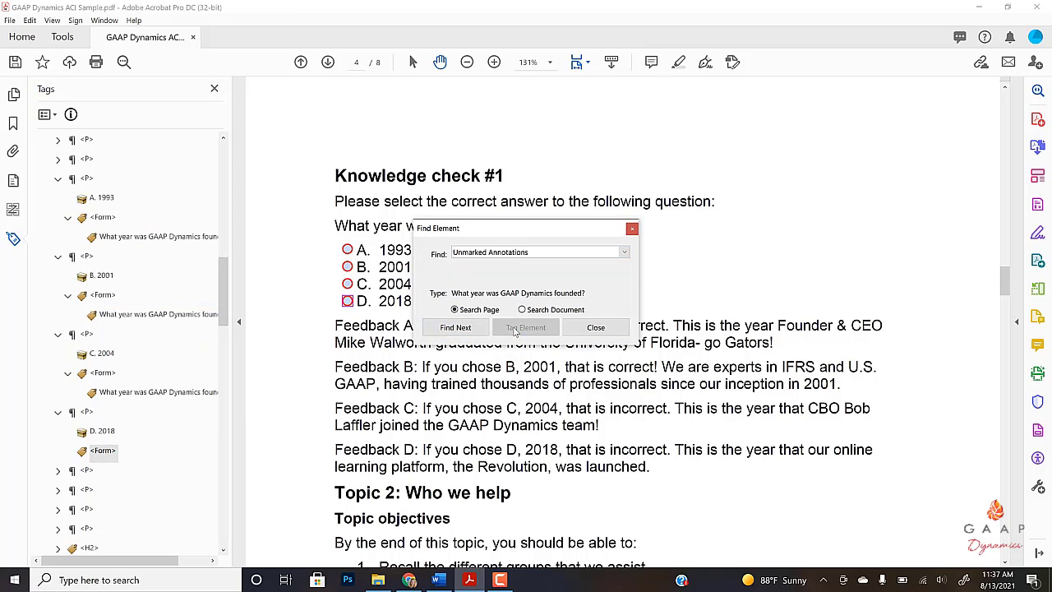
click(516, 328)
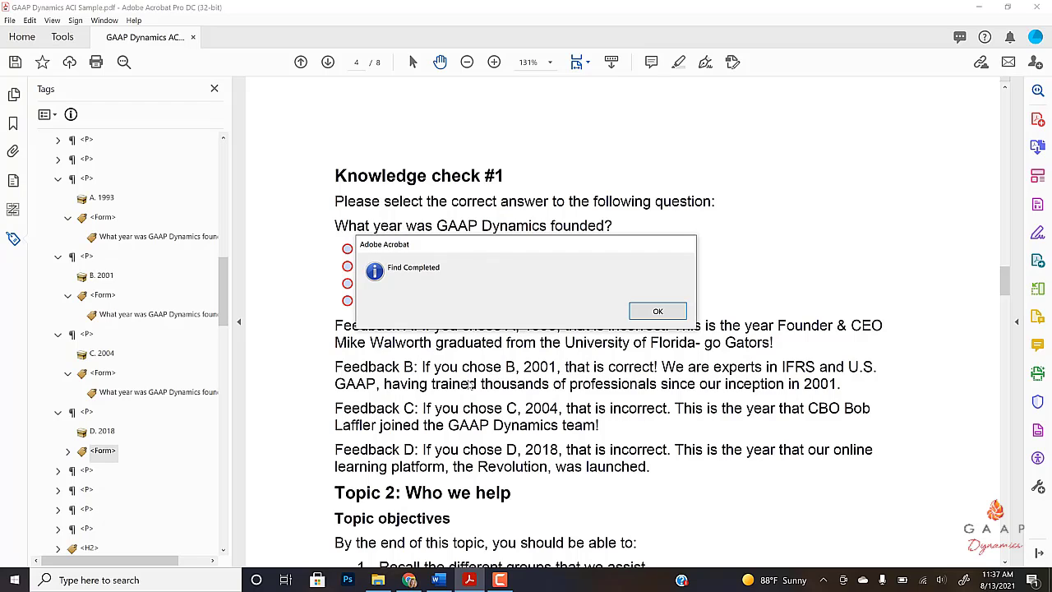
click(653, 312)
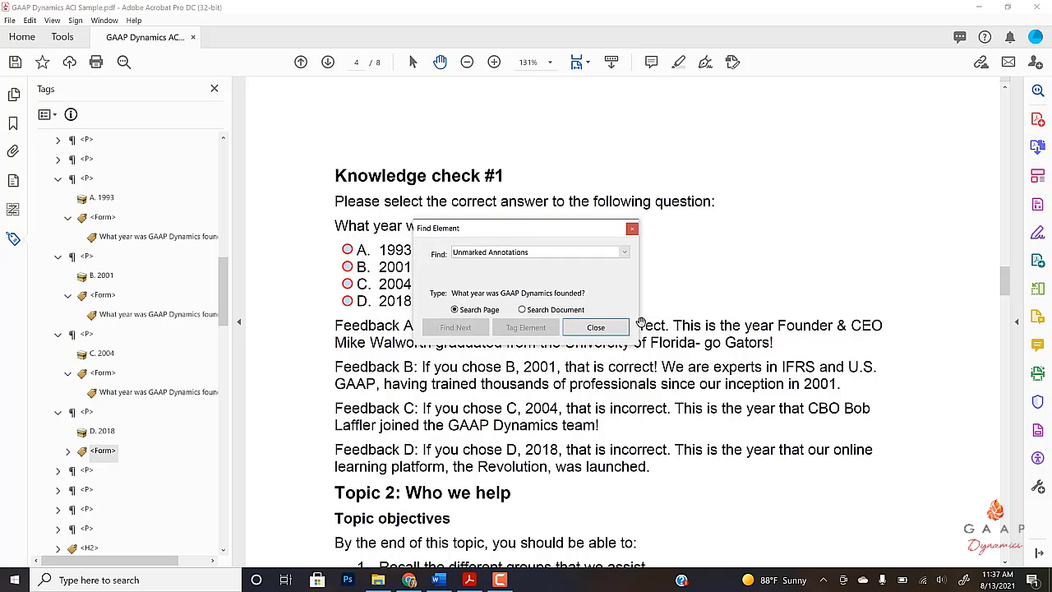
click(594, 326)
click(67, 452)
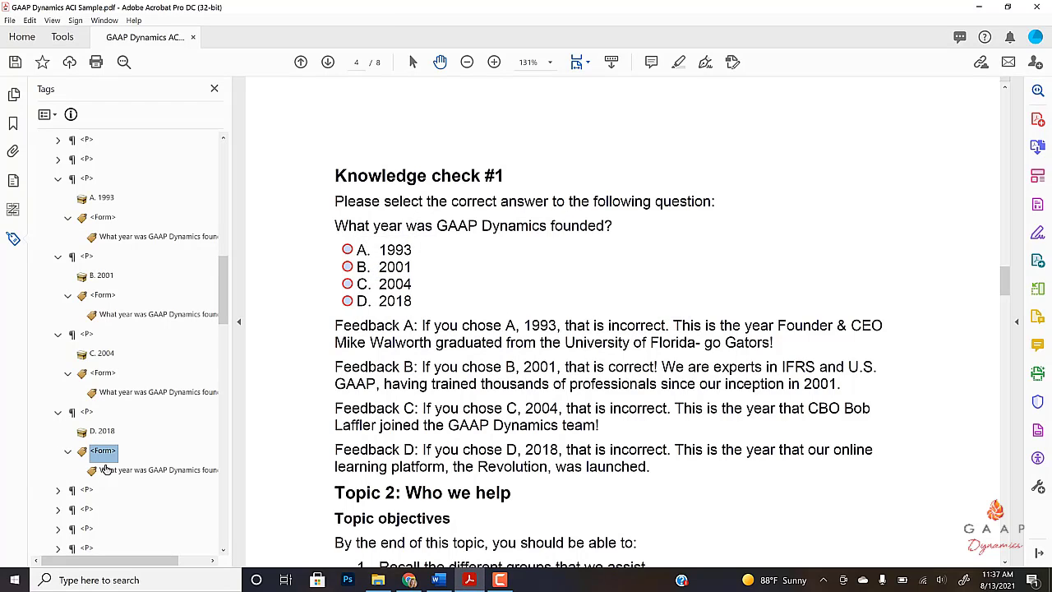
Check which radio button each tagged form object highlights, going from answer D up to answer A.
click(129, 476)
click(164, 392)
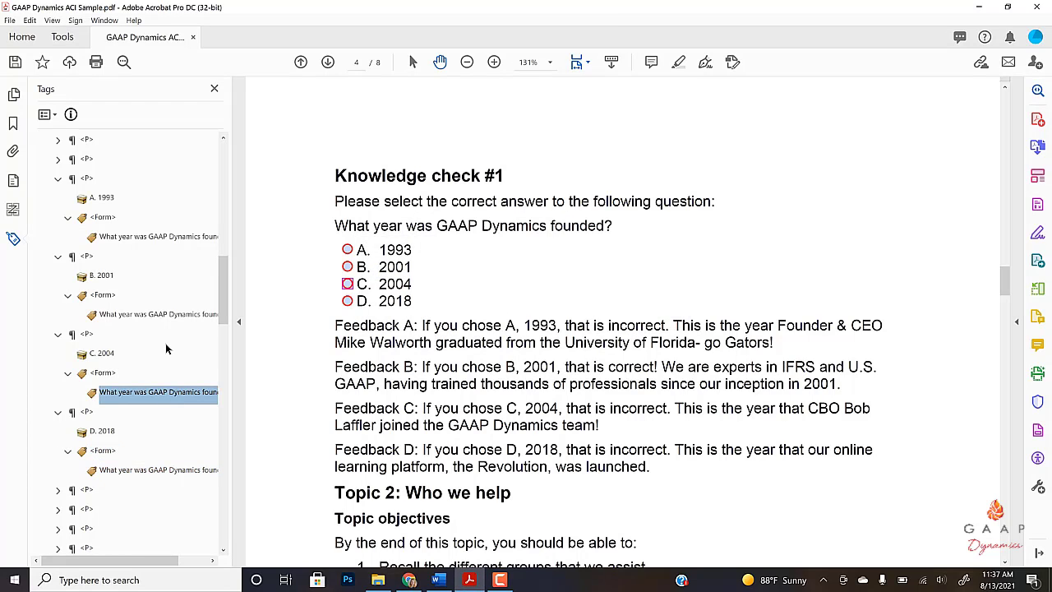
click(166, 314)
click(173, 239)
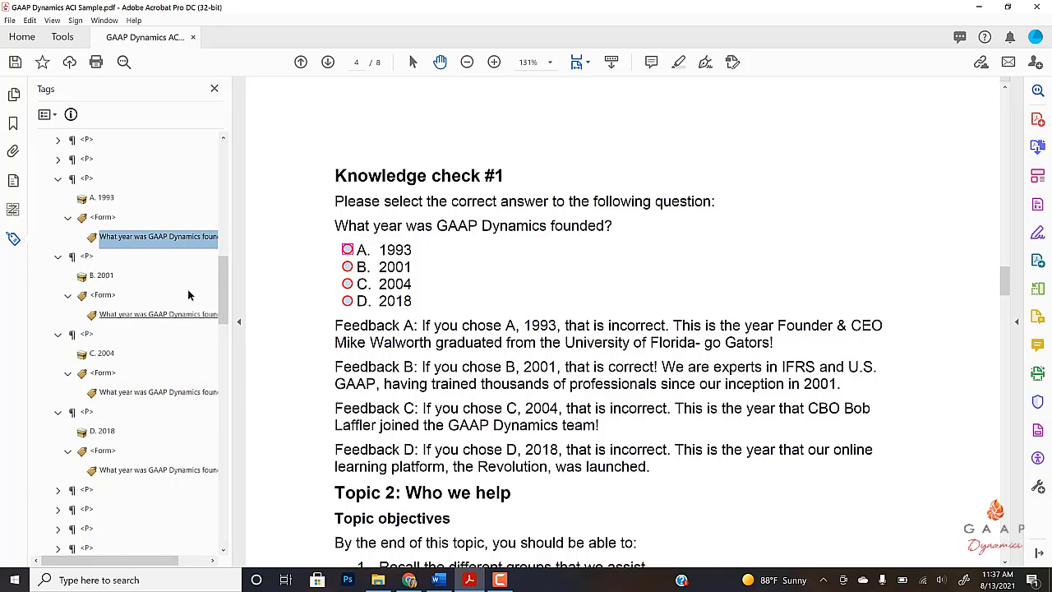
Find the Name field's unmarked annotation in the signature section, tag it inside the Form tag below "Name:" and expand the tag.
drag(223, 271, 225, 457)
click(87, 374)
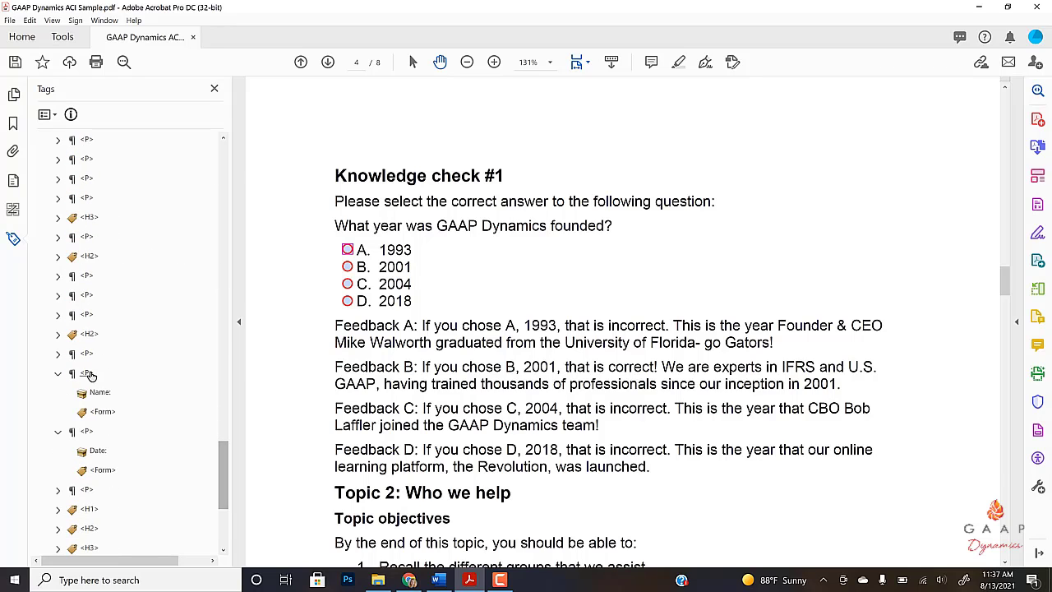
right_click(105, 412)
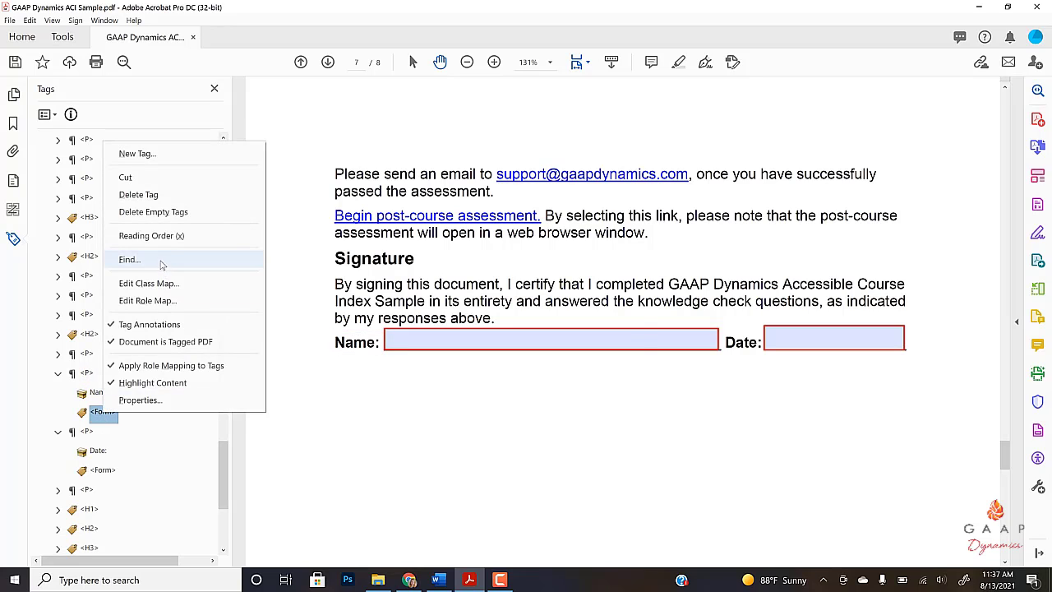
click(155, 260)
click(624, 252)
click(536, 293)
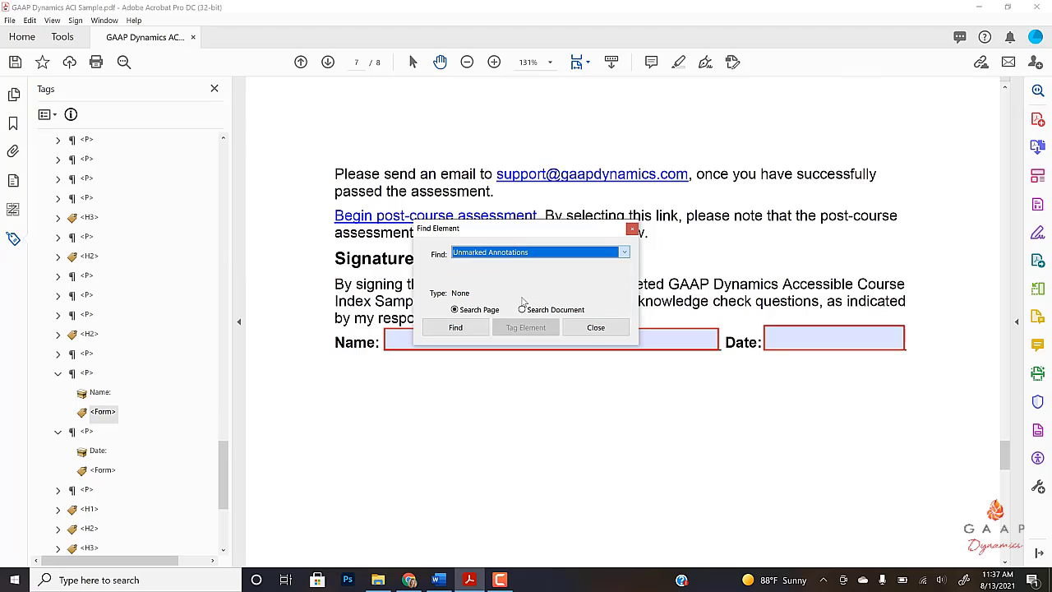
click(461, 333)
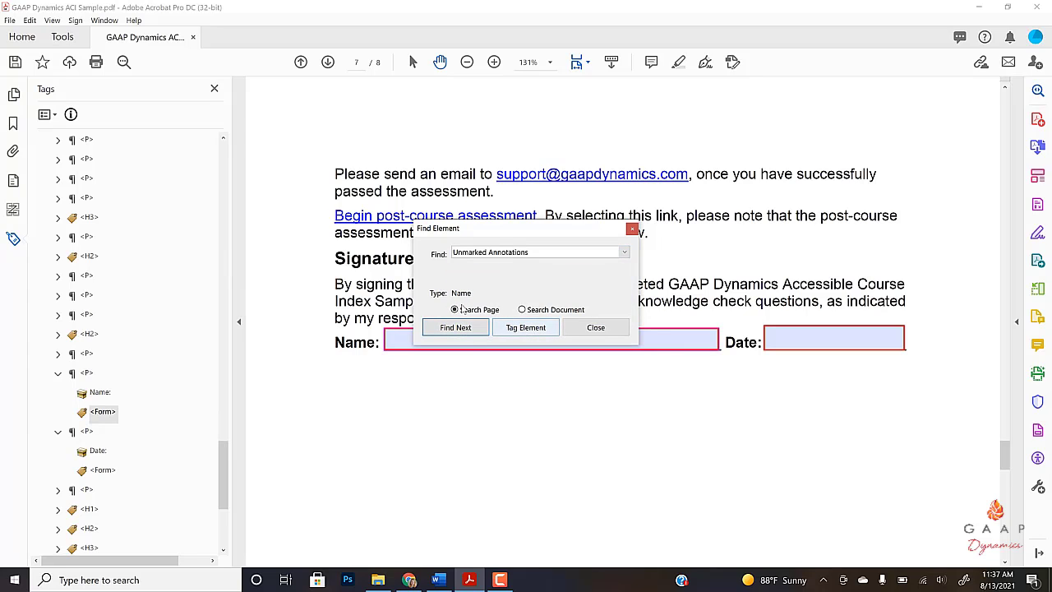
click(526, 327)
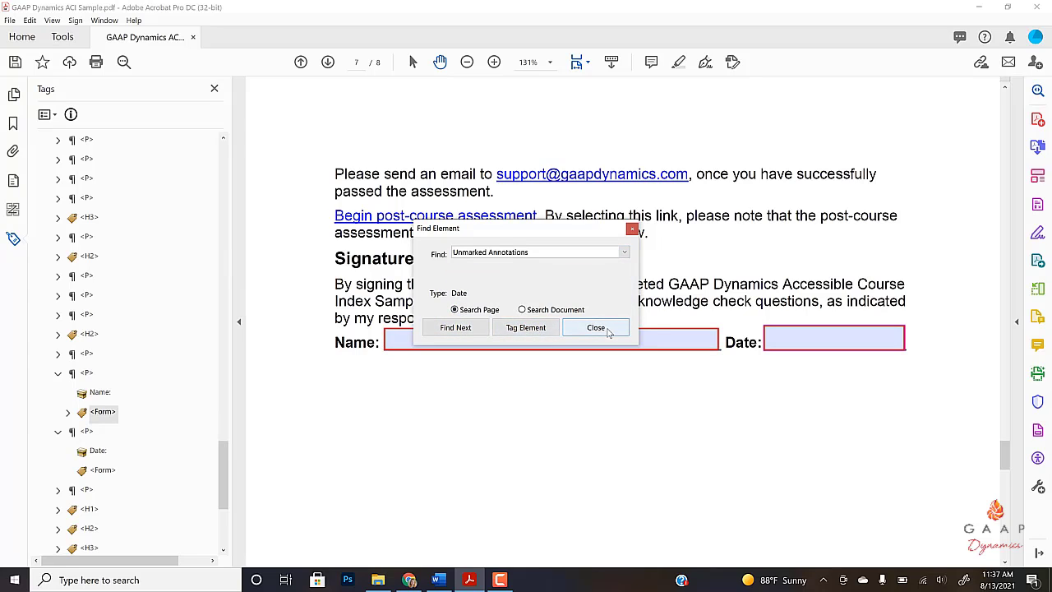
click(593, 327)
click(69, 413)
Tag the Date field's unmarked annotation inside the Form tag below "Date:", finish the search and expand the tag.
scroll(71, 415, down, 2)
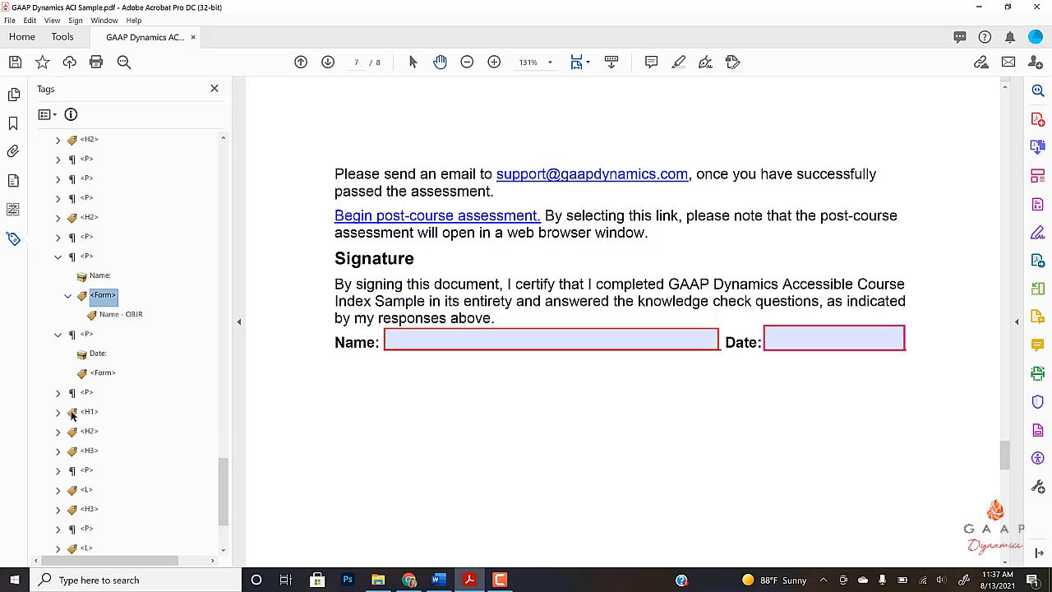
right_click(103, 372)
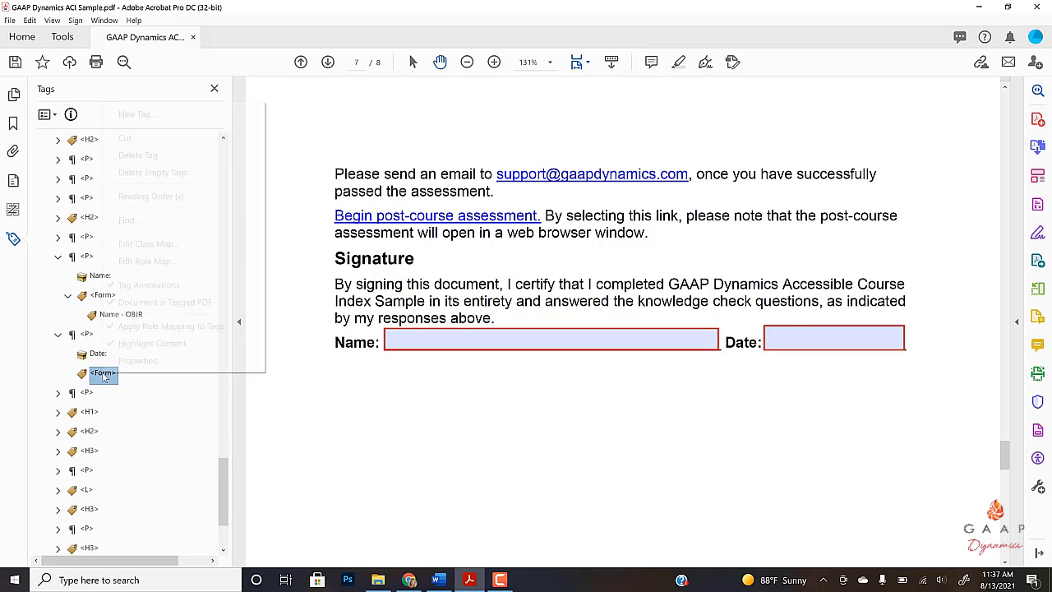
click(155, 220)
click(552, 252)
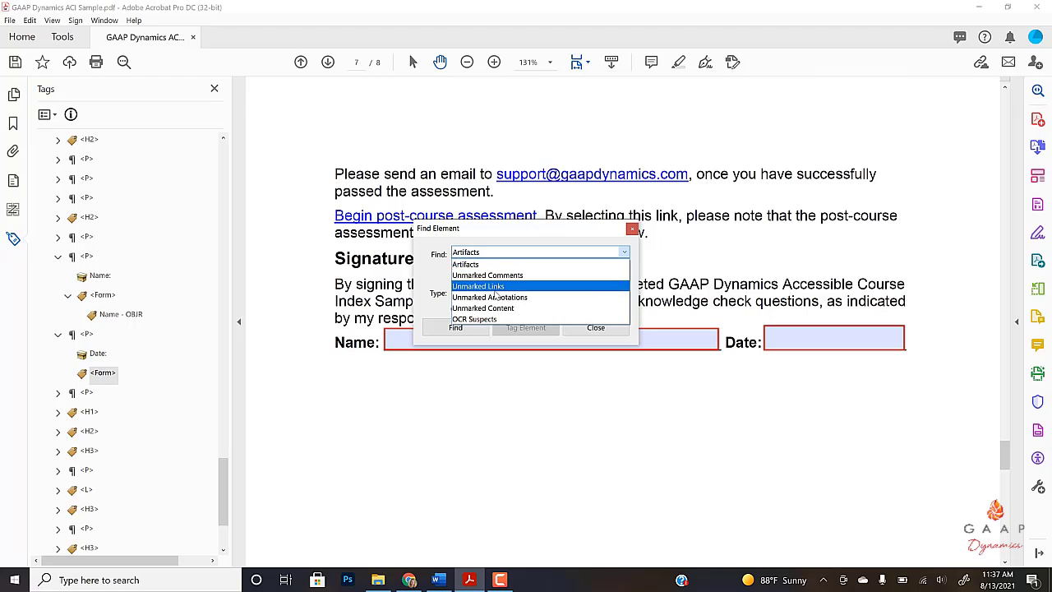
click(493, 297)
click(456, 328)
click(519, 329)
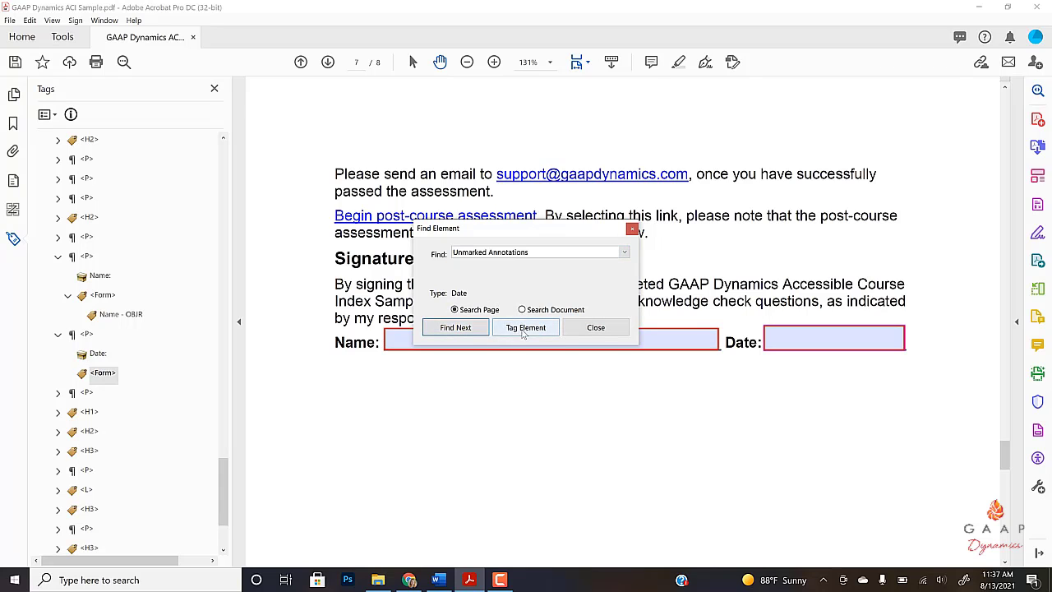
click(658, 312)
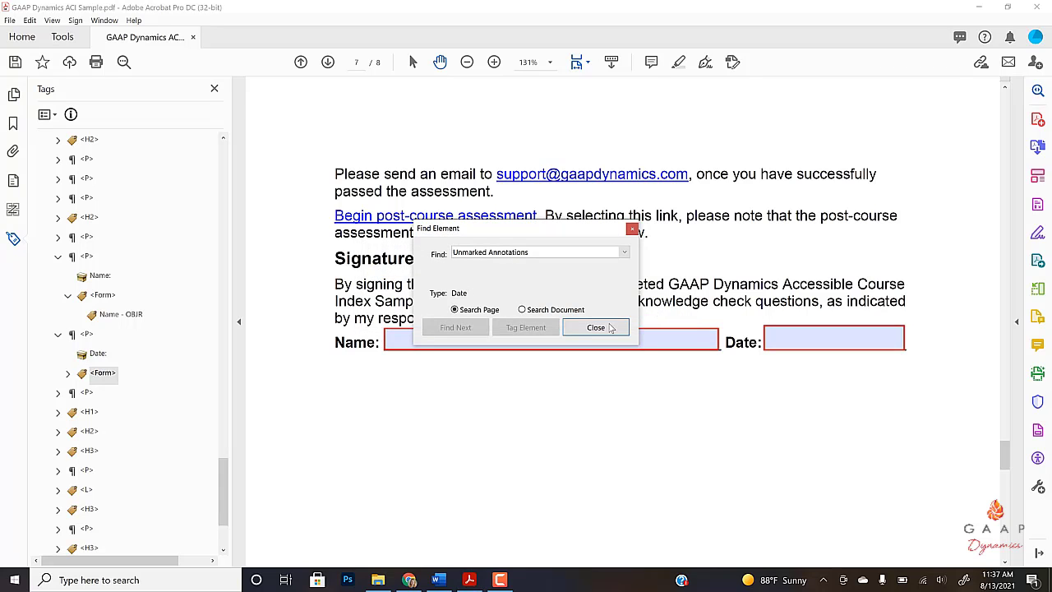
click(597, 327)
click(68, 373)
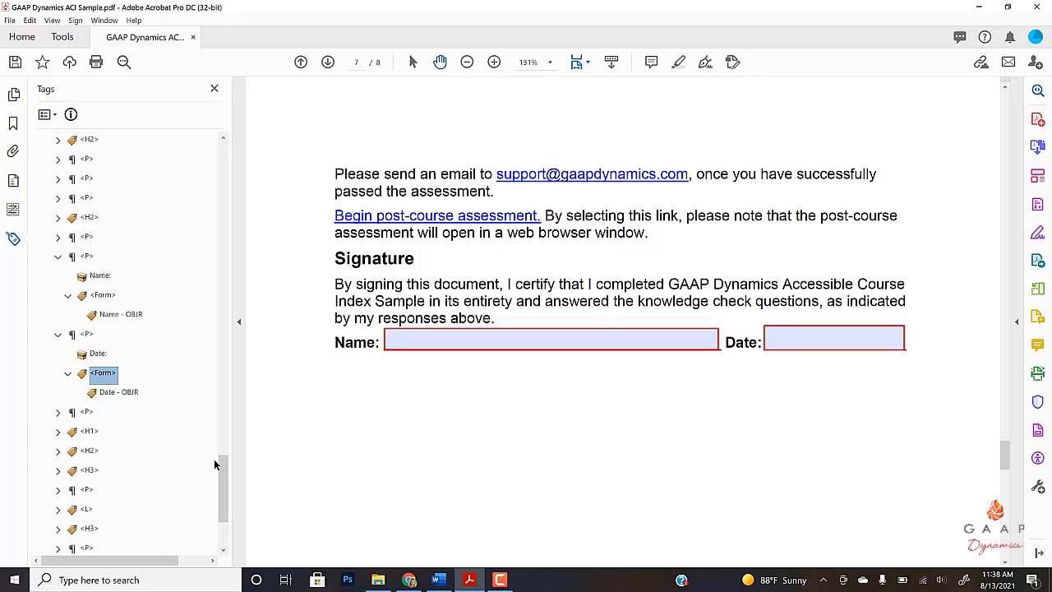
Place an extra radio button above the Knowledge check #1 heading on page 4, beside the page's right margin.
drag(217, 479, 213, 266)
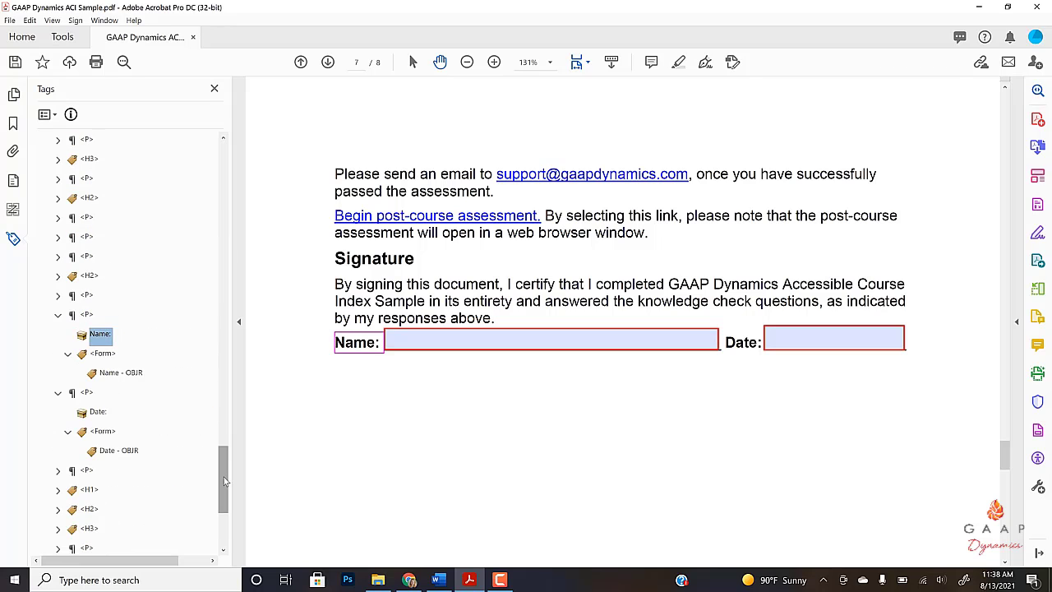
drag(225, 486, 219, 281)
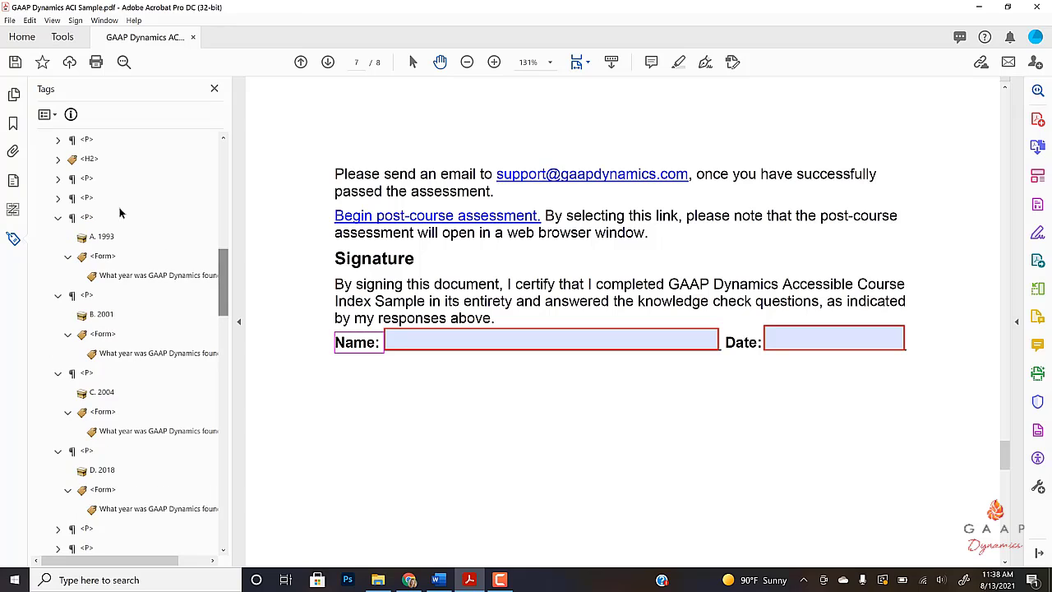
click(86, 218)
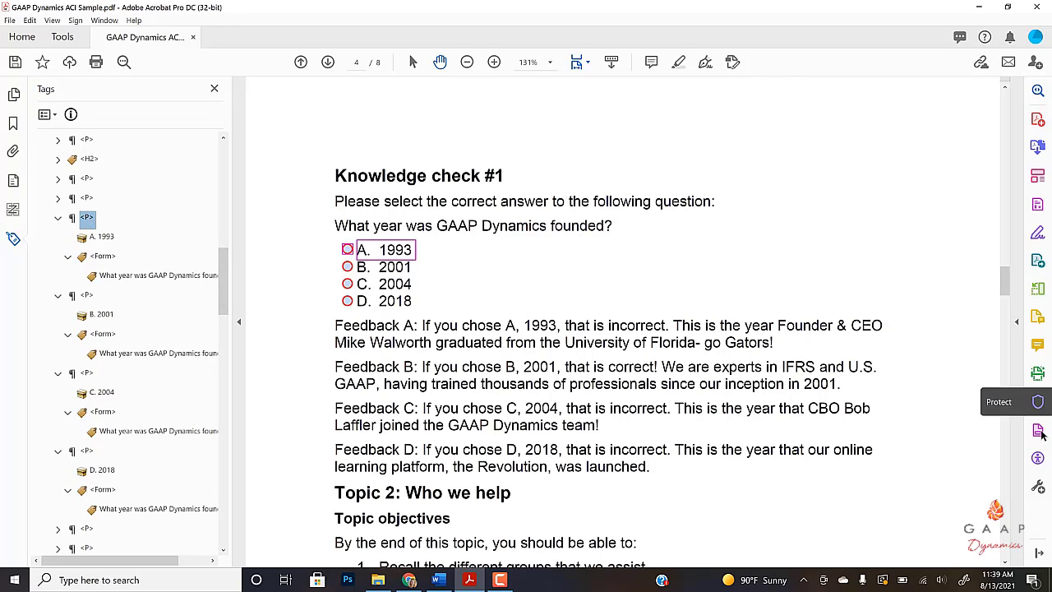
click(1039, 401)
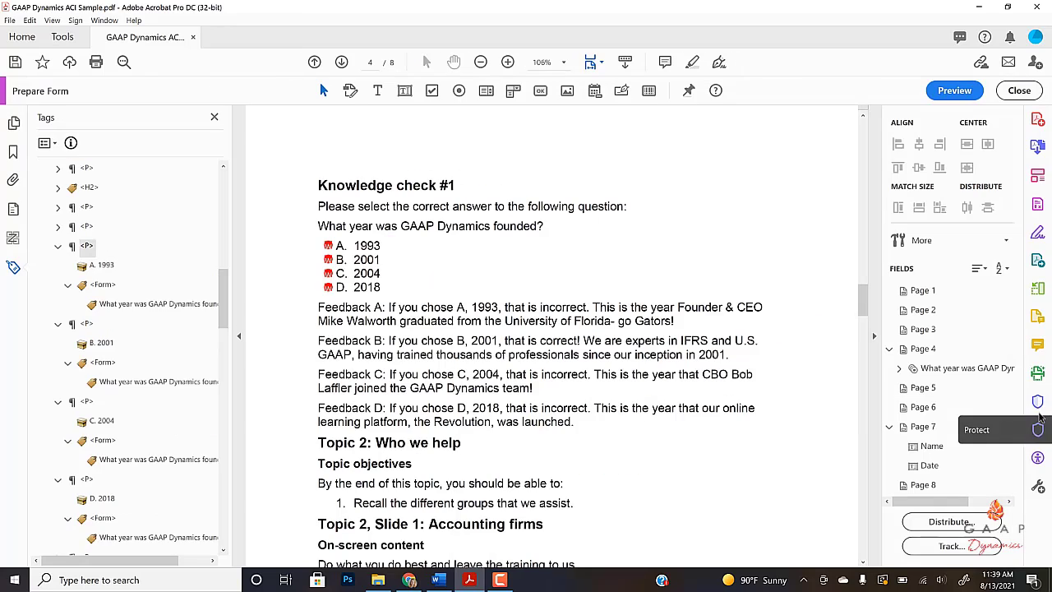
click(459, 91)
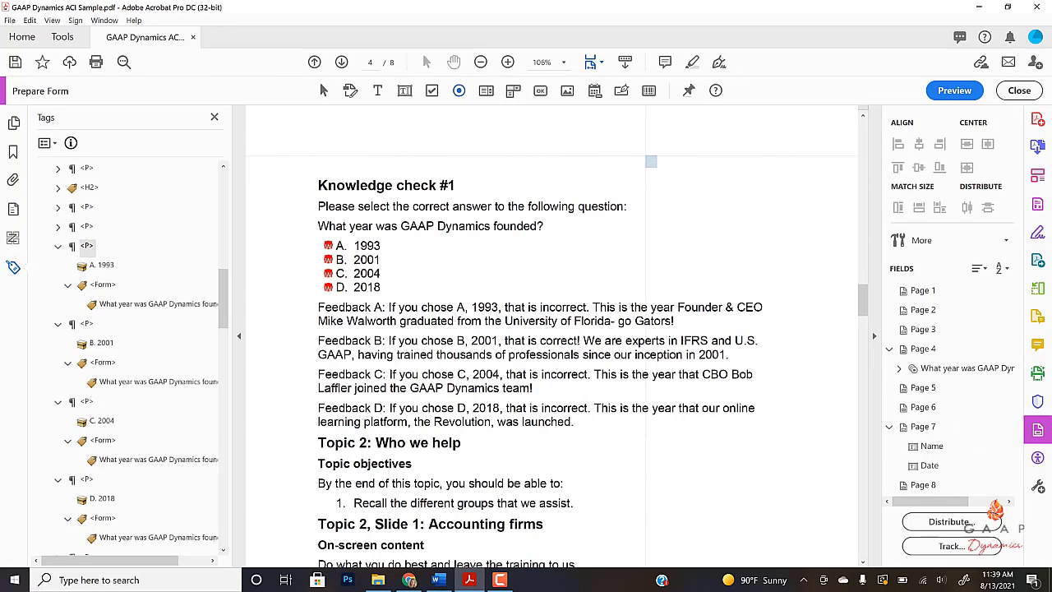
click(651, 162)
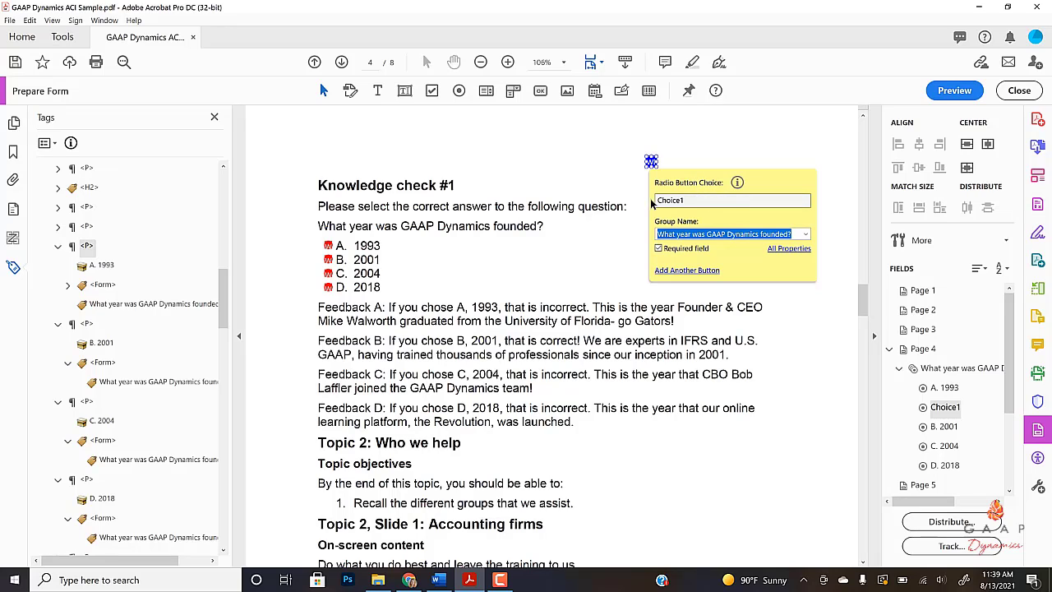
Try to edit the extra radio button's choice name in its quick settings, keeping its group.
drag(700, 199, 644, 197)
click(697, 201)
click(638, 185)
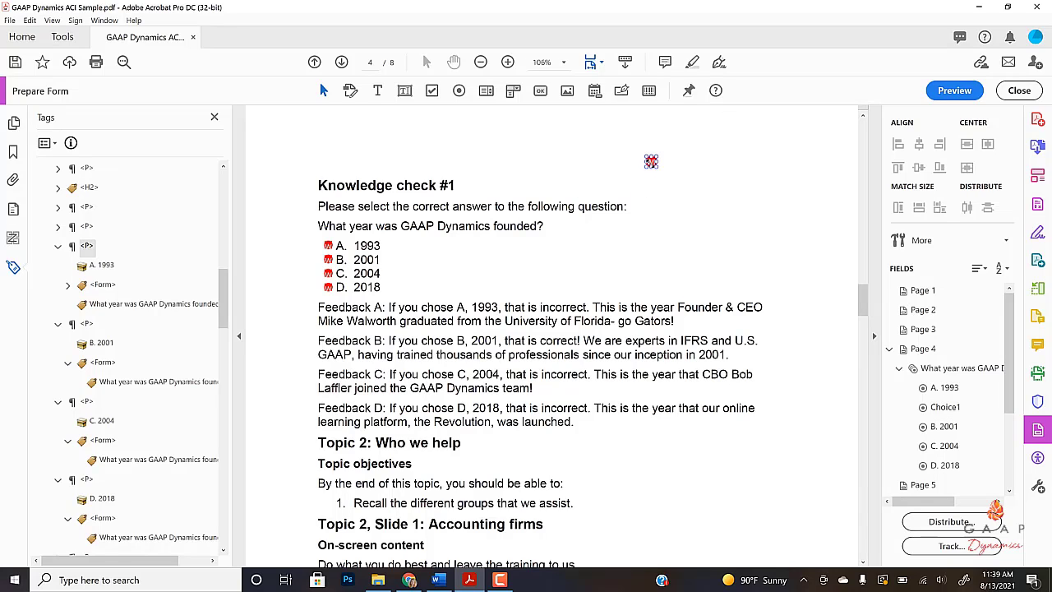
Try to change the extra radio button's choice name in the options of its properties, and close the properties.
right_click(651, 162)
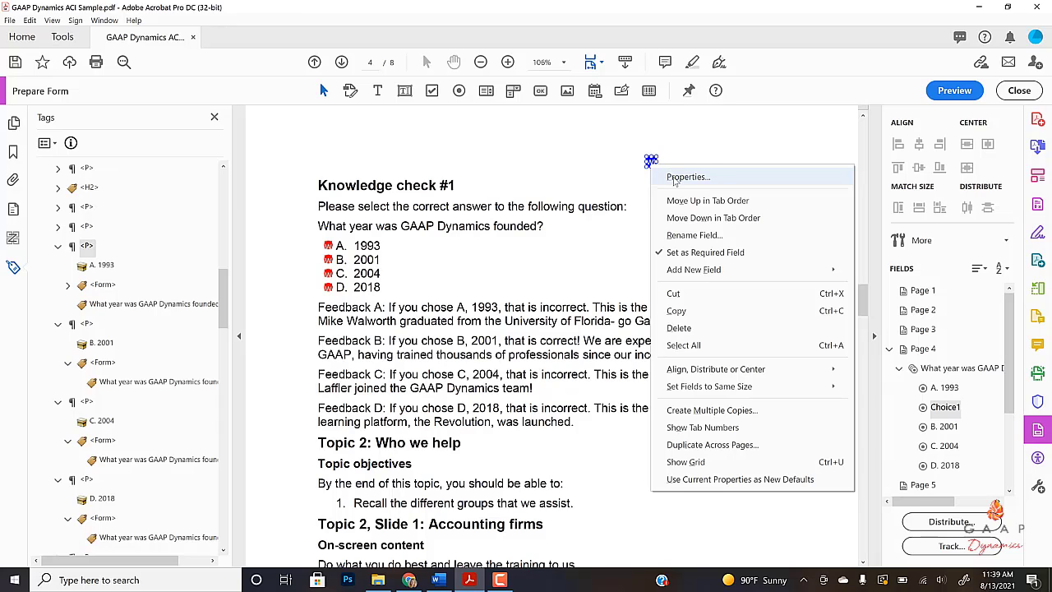
click(688, 177)
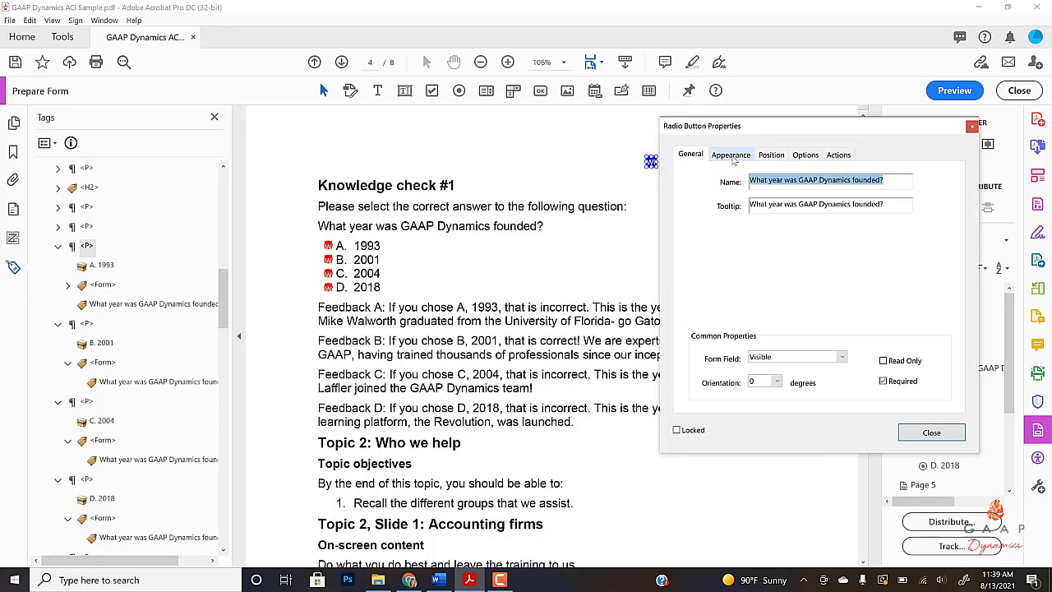
click(806, 154)
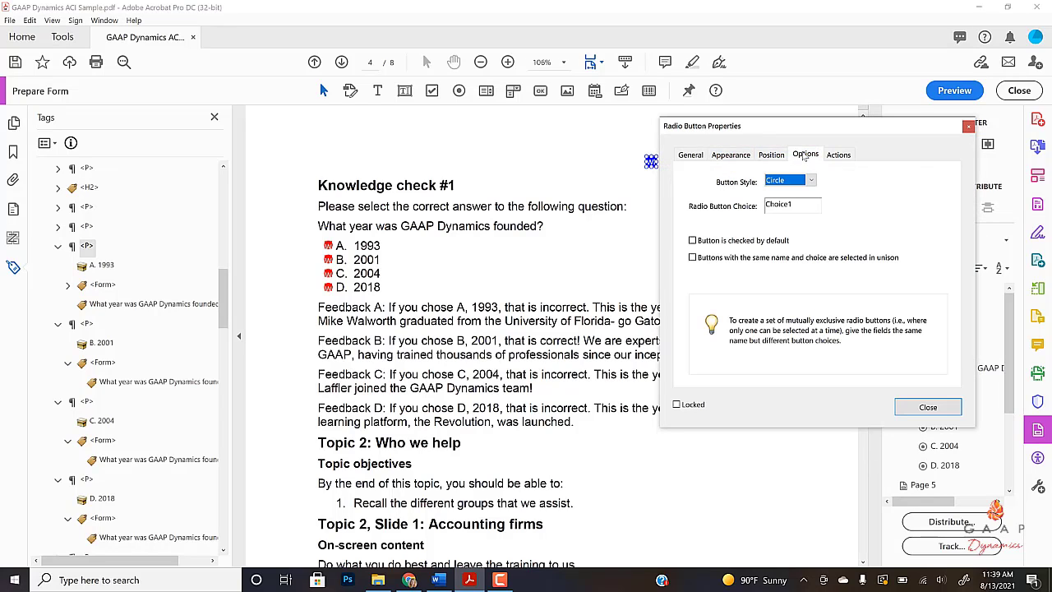
drag(803, 208, 764, 205)
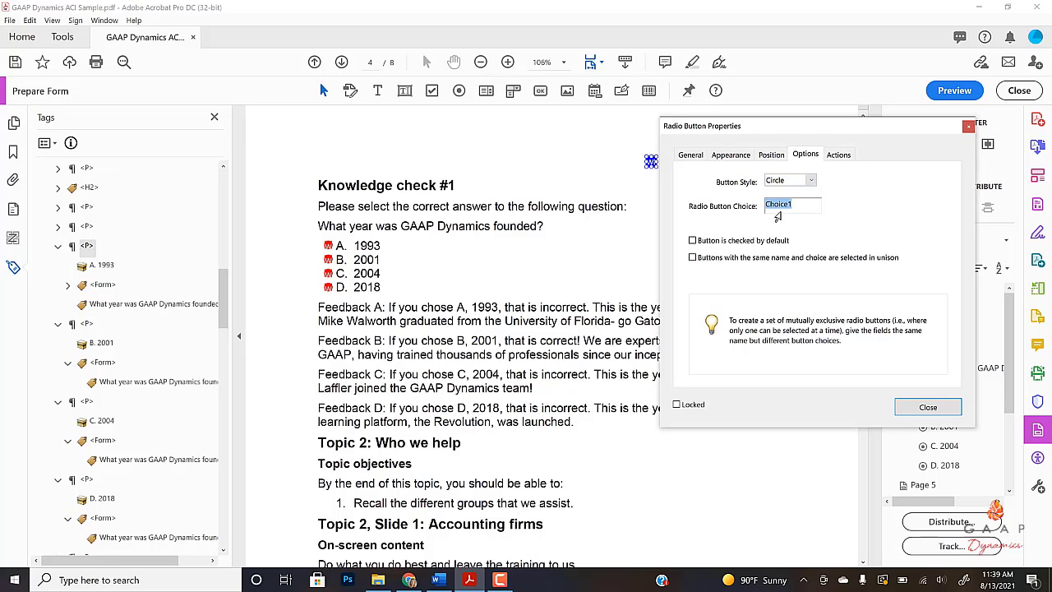
text(F)
drag(808, 205, 760, 207)
click(788, 206)
click(968, 127)
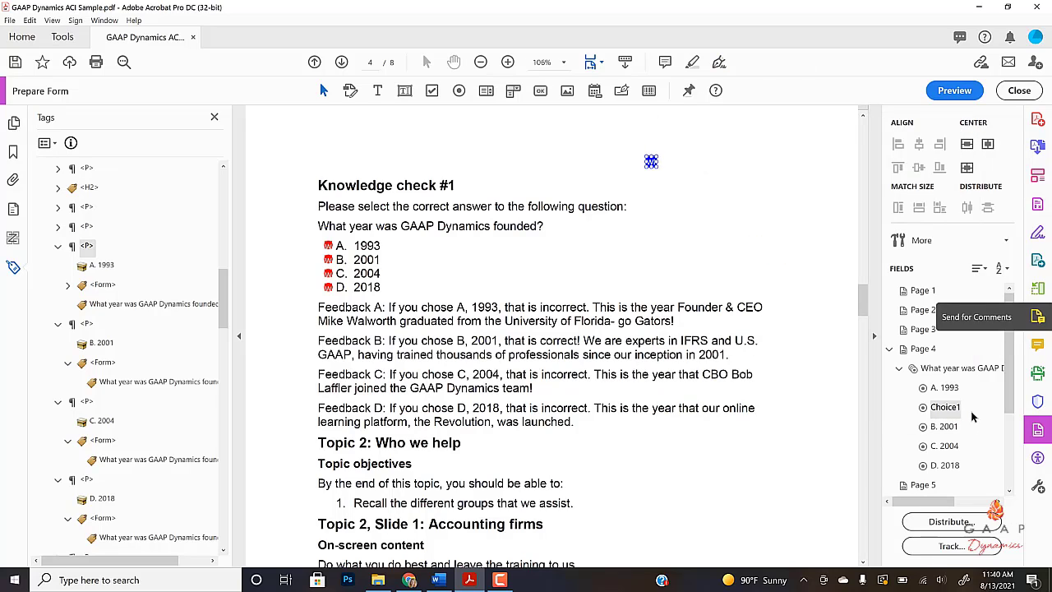
Rename the Choice1 field in the "What year was GAAP Dynamics founded?" group as "E. Choice".
drag(1010, 351, 1011, 365)
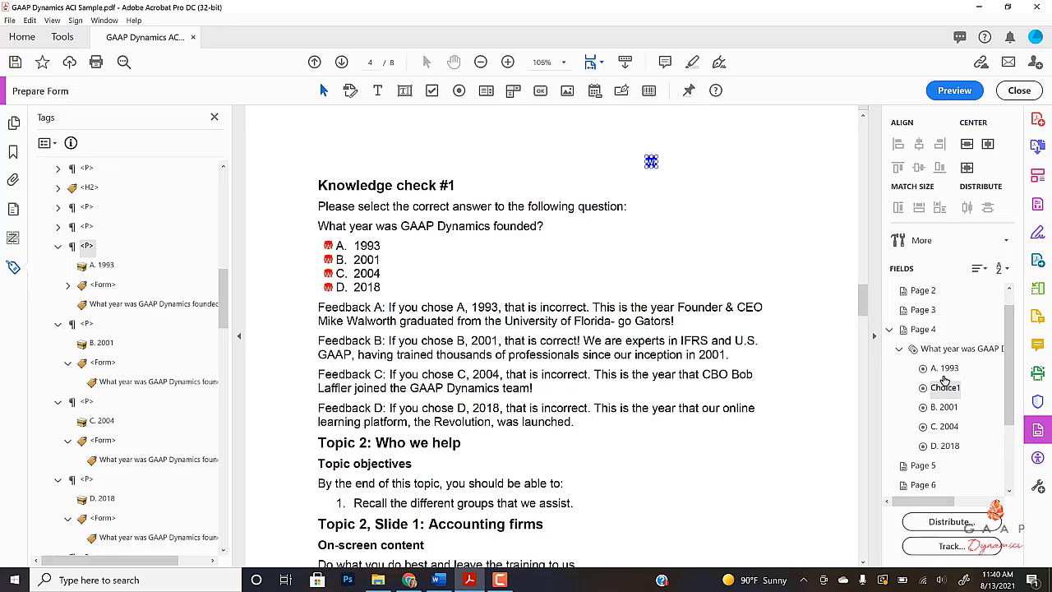
click(899, 349)
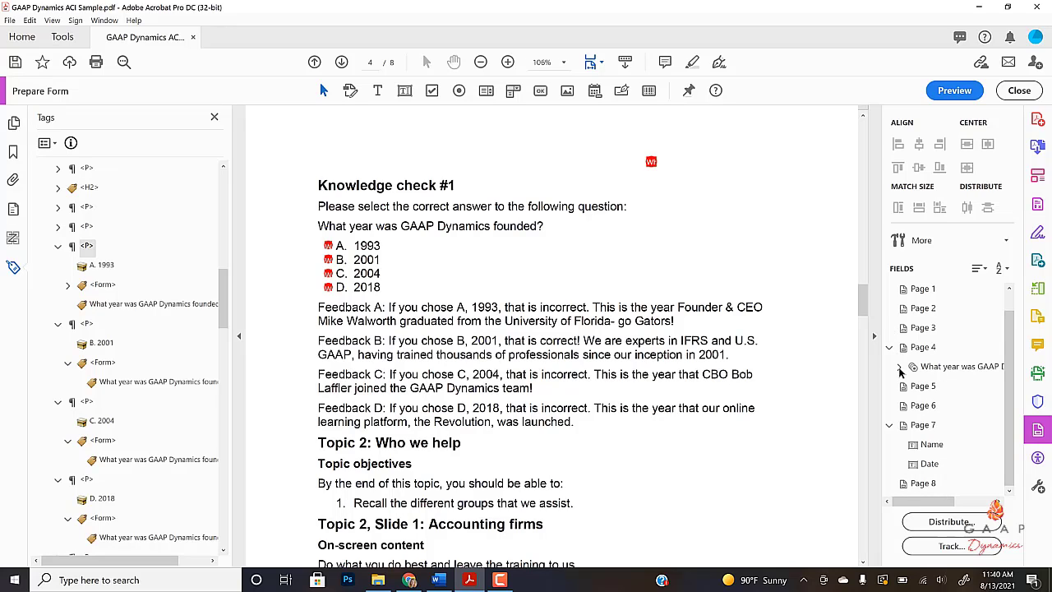
click(900, 368)
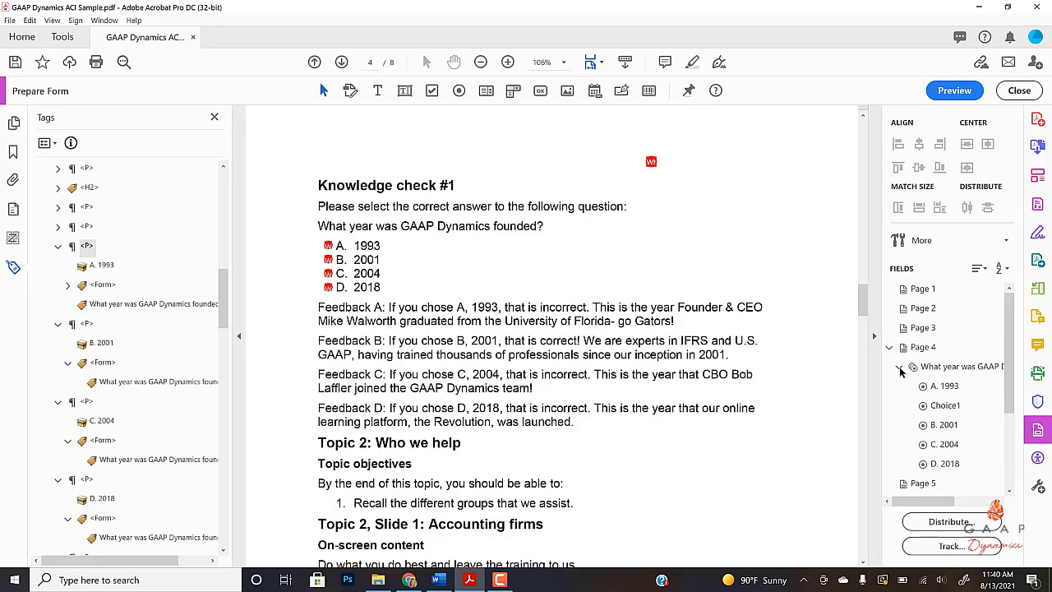
click(949, 408)
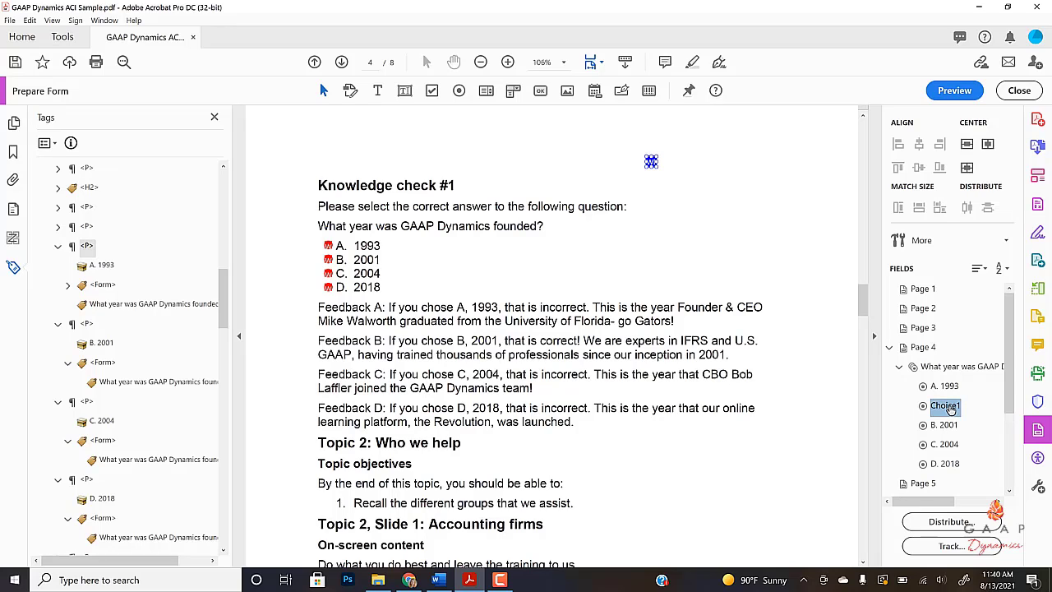
click(951, 409)
drag(973, 406, 932, 407)
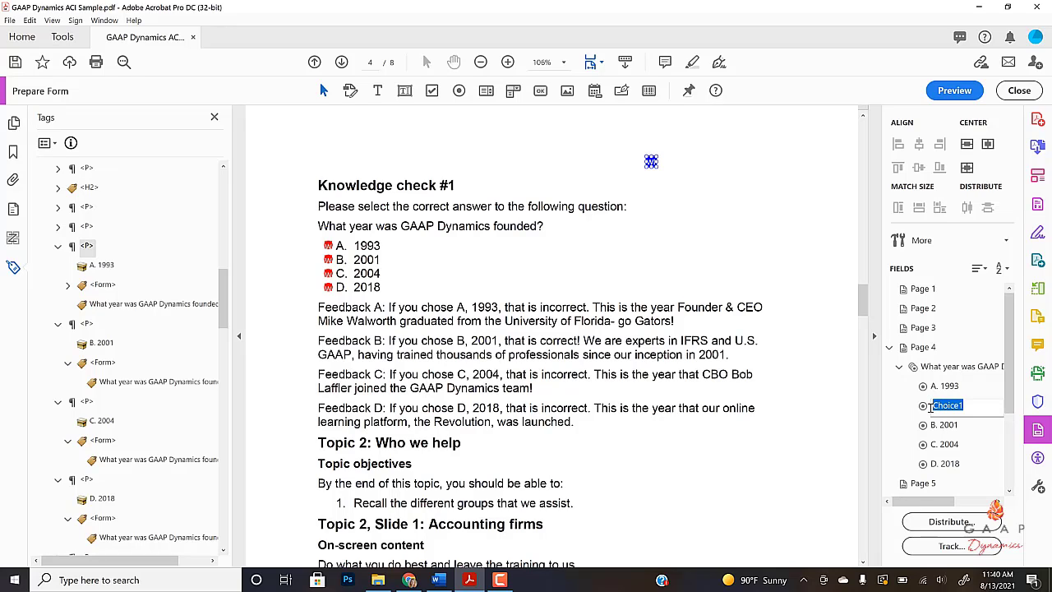
text(E. Choice)
click(785, 406)
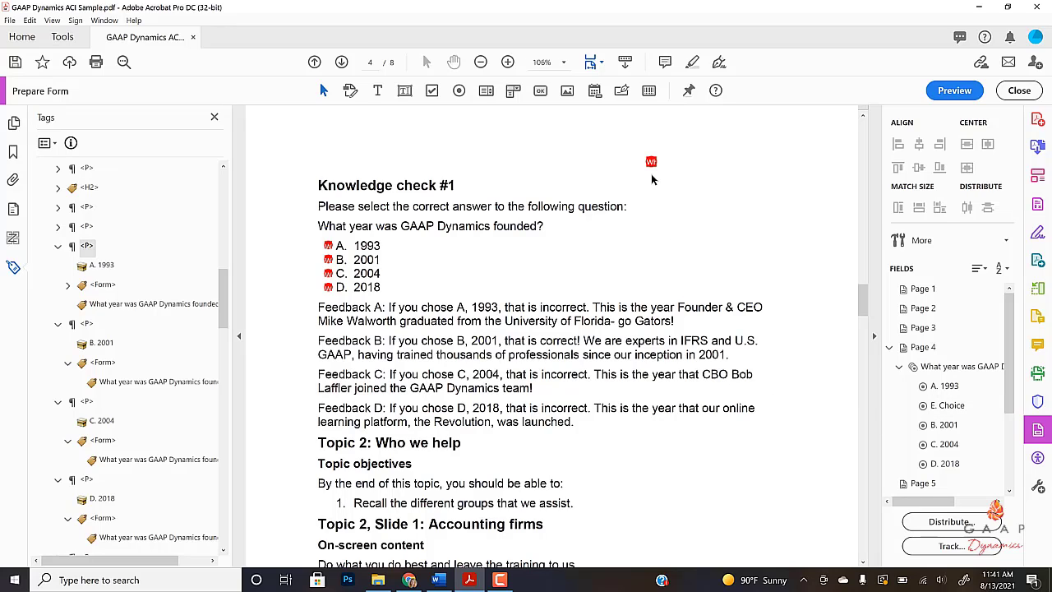
Delete the extra radio button above the Knowledge check #1 heading and leave form editing.
click(651, 162)
key(Delete)
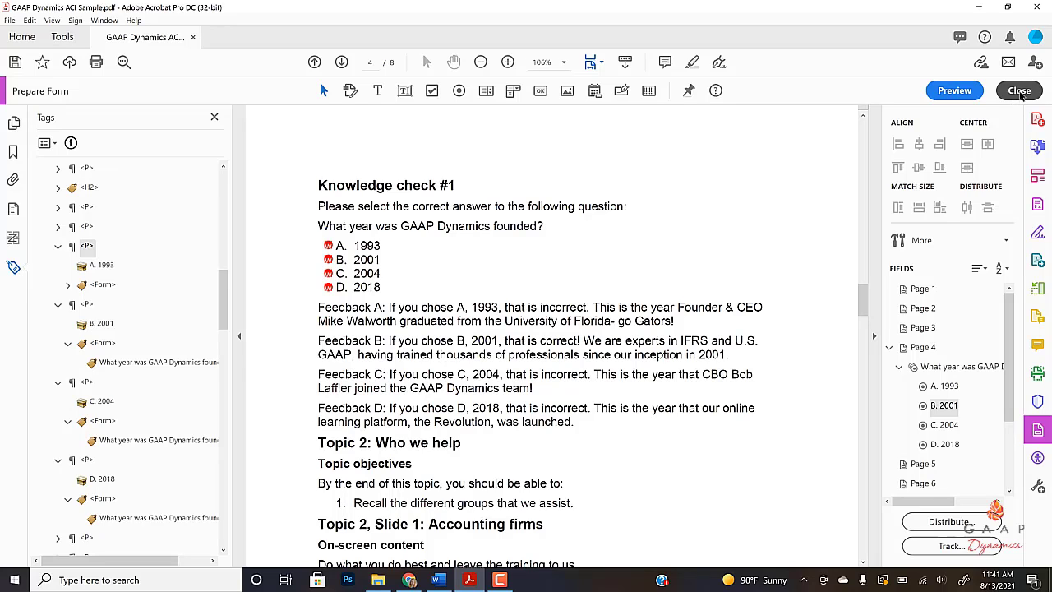
click(1020, 91)
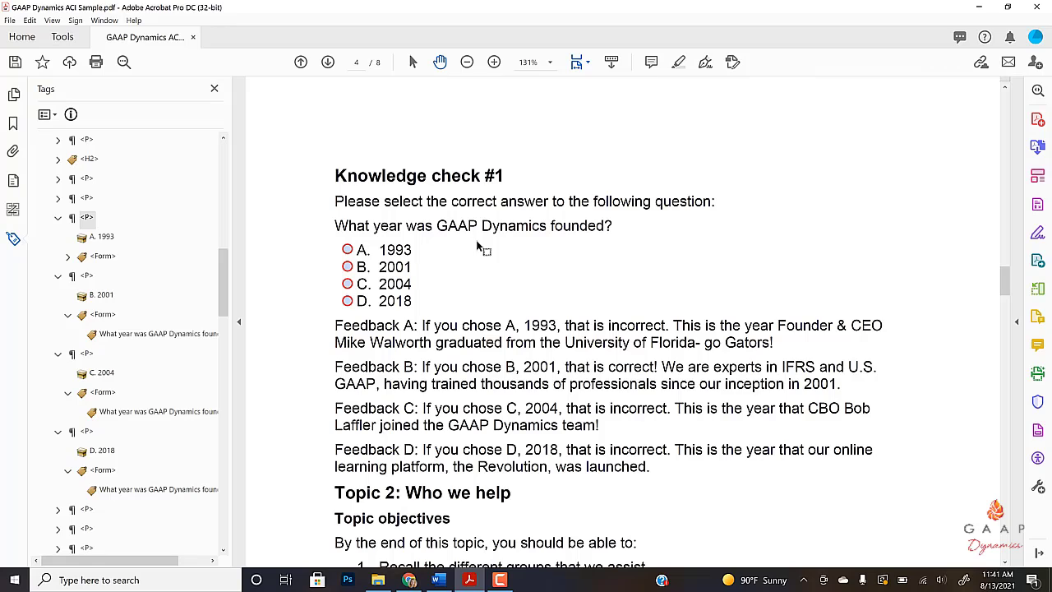
Delete the radio buttons beside answers A to D of Knowledge check #1 and leave form editing.
click(107, 238)
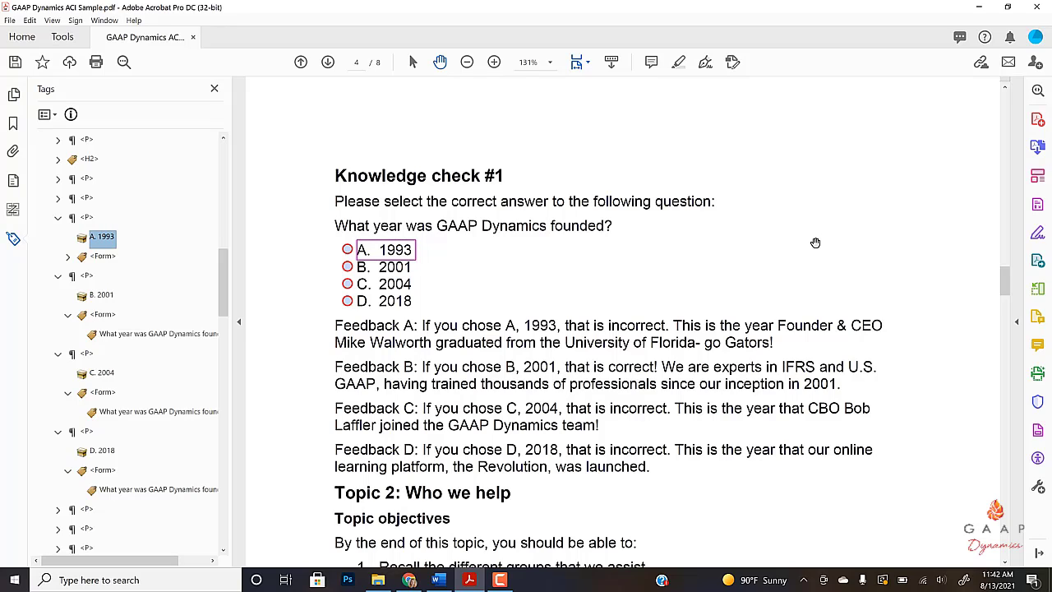
click(1038, 431)
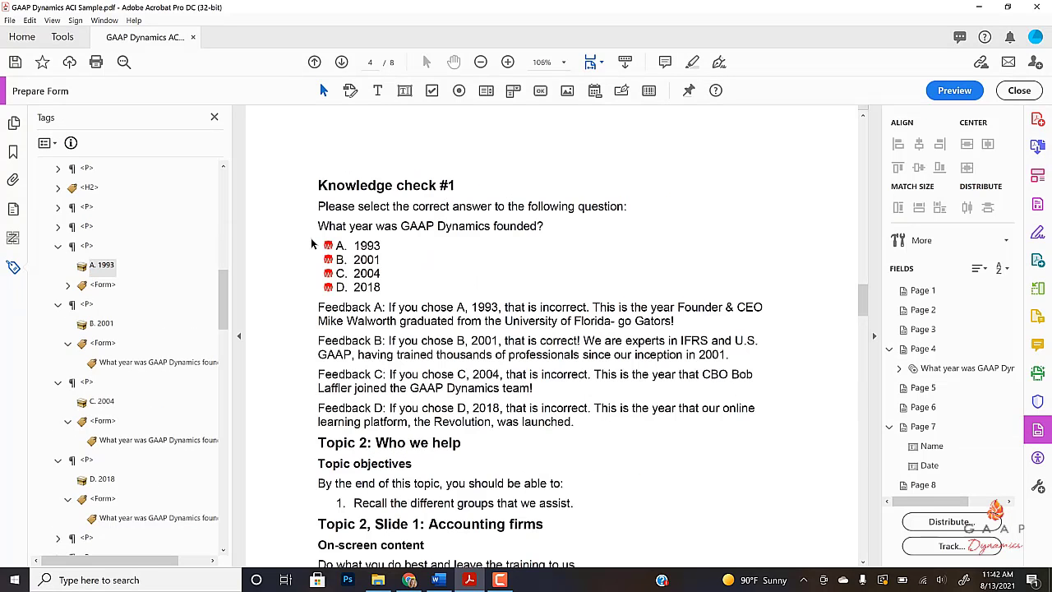
drag(310, 239, 372, 350)
click(350, 90)
click(327, 289)
click(1020, 91)
click(1037, 431)
drag(311, 238, 373, 298)
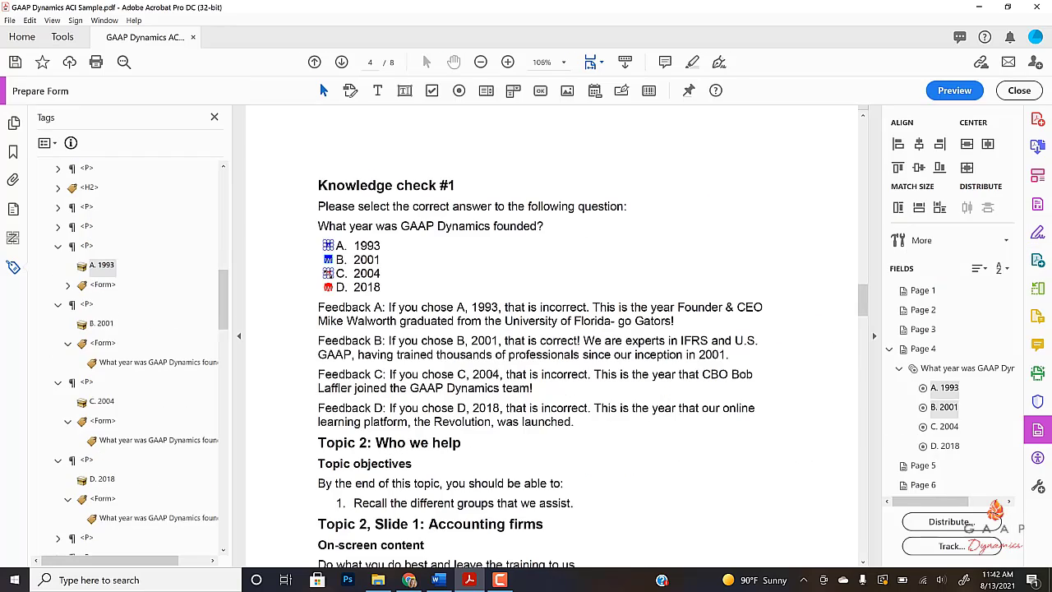
key(Delete)
click(1019, 90)
Delete the leftover Form tags under the Knowledge check #1 answers.
right_click(107, 294)
click(139, 78)
right_click(109, 332)
click(141, 115)
right_click(104, 373)
click(138, 155)
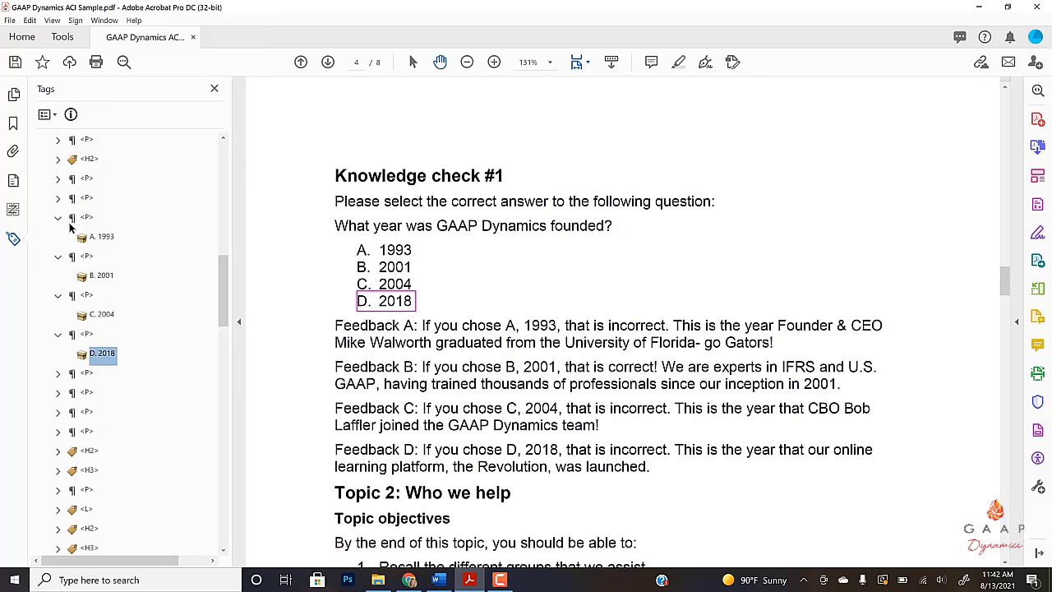
Delete the paragraph tags of answers A. 1993 to D. 2018 and select the question's paragraph tag.
click(86, 217)
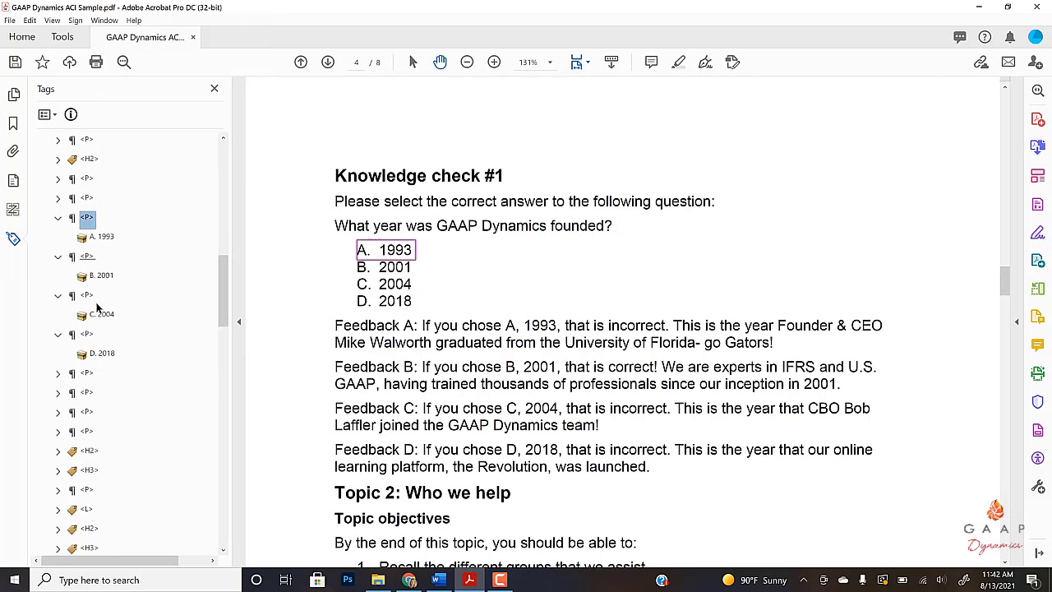
shift+click(87, 334)
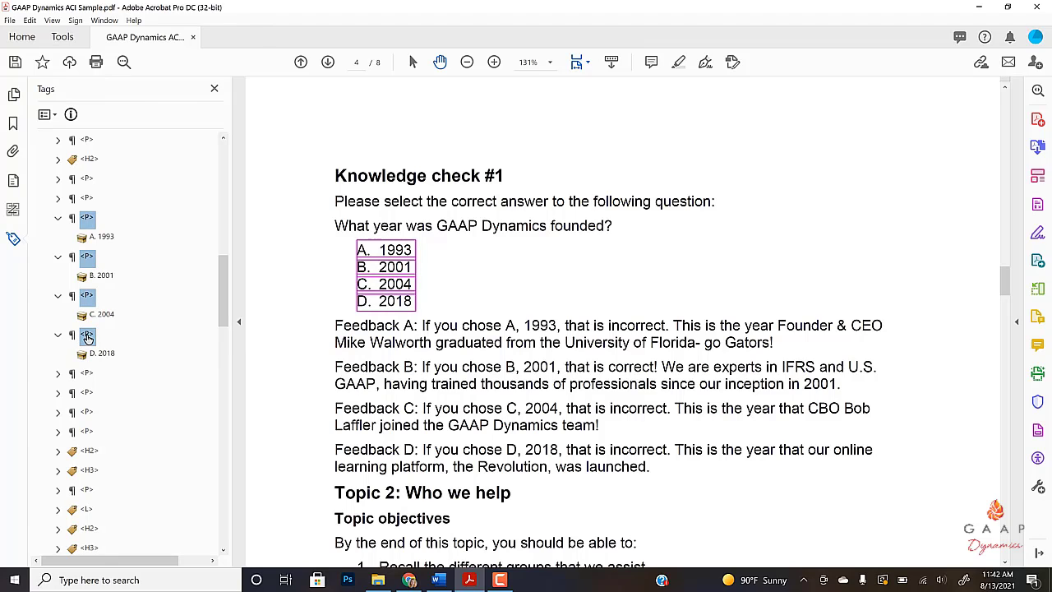
right_click(87, 335)
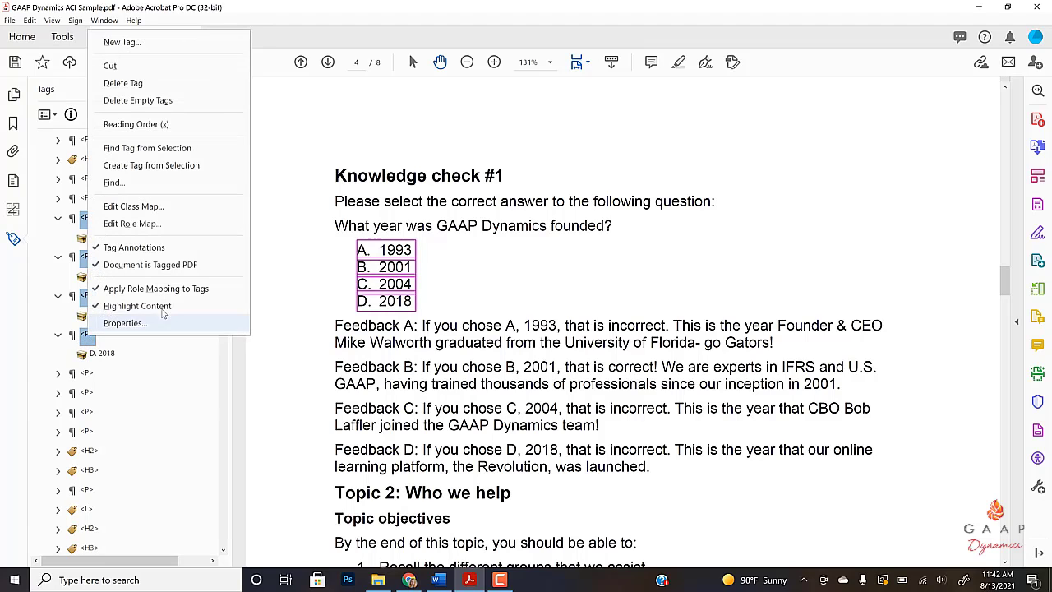
click(150, 85)
click(87, 200)
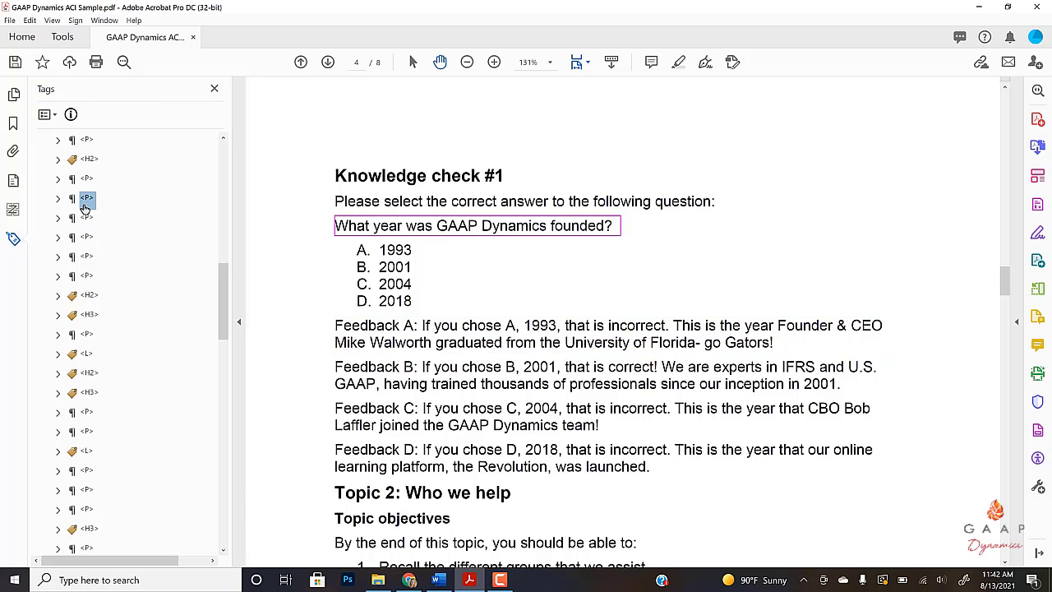
Delete the text block holding answers A to D from page 4 and leave PDF editing.
click(1039, 176)
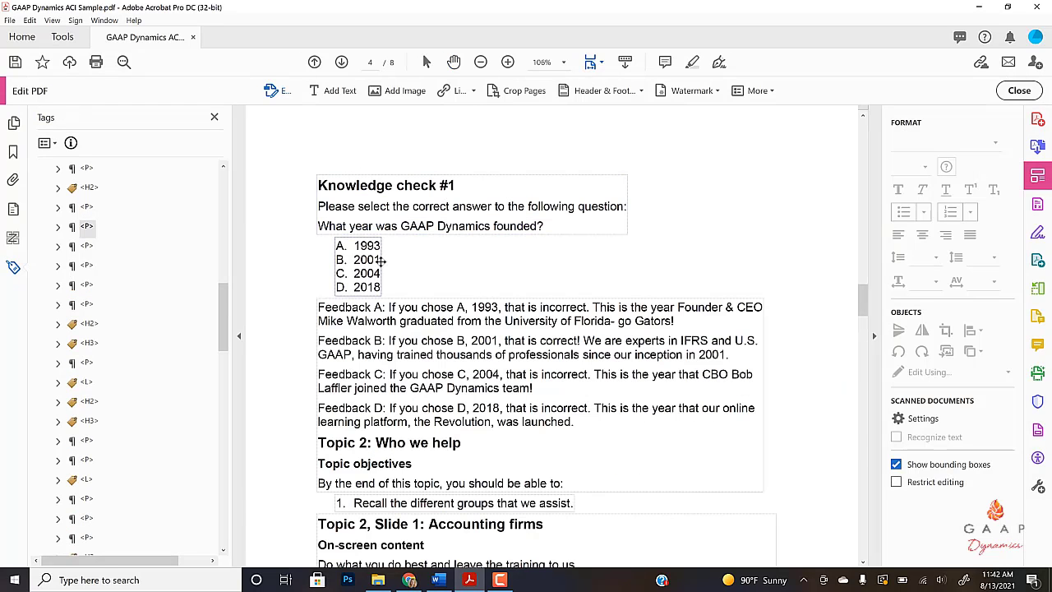
click(381, 261)
key(Delete)
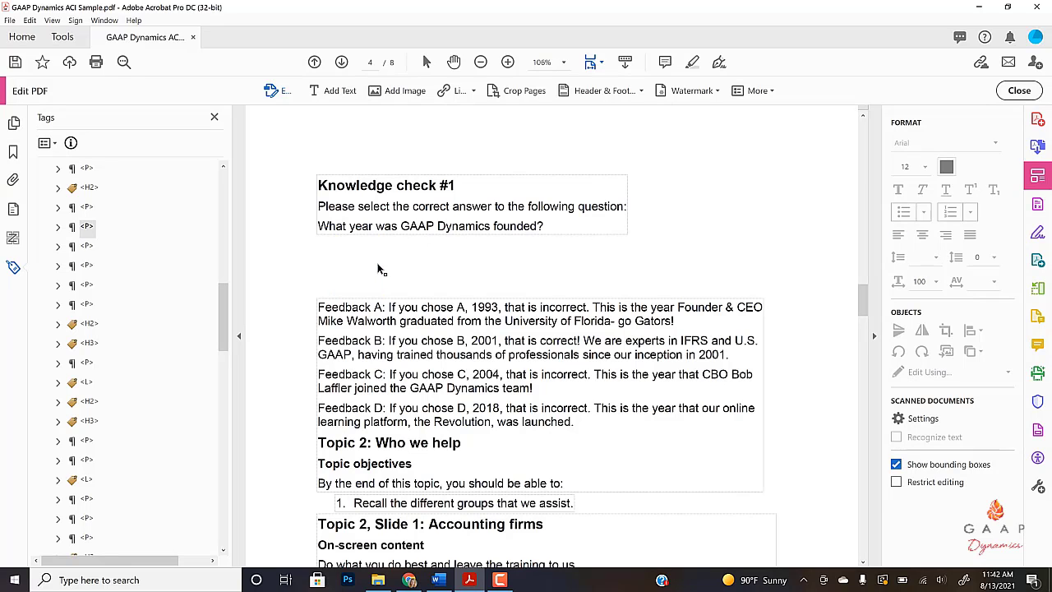
click(1020, 90)
Check which page text the question's paragraph tag and the paragraph tag directly after it highlight.
click(88, 220)
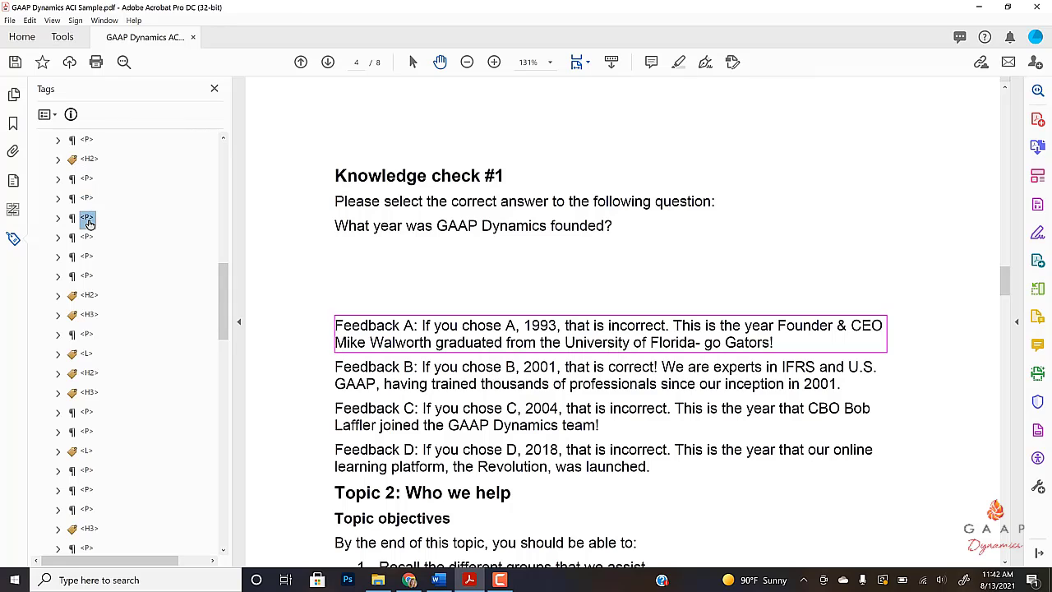
click(87, 200)
key(Down)
key(Up)
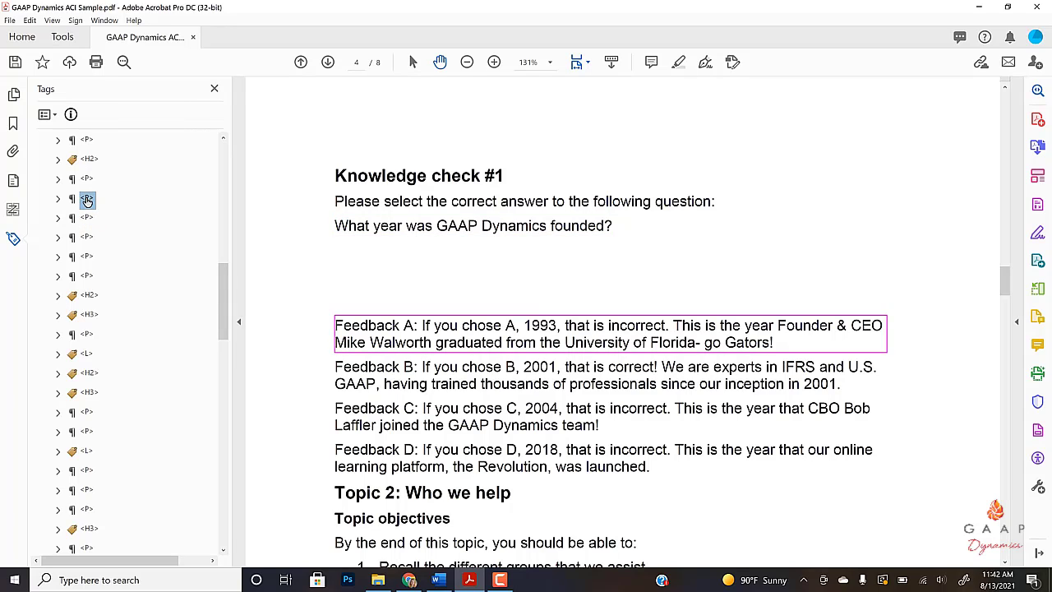
key(Down)
key(Up)
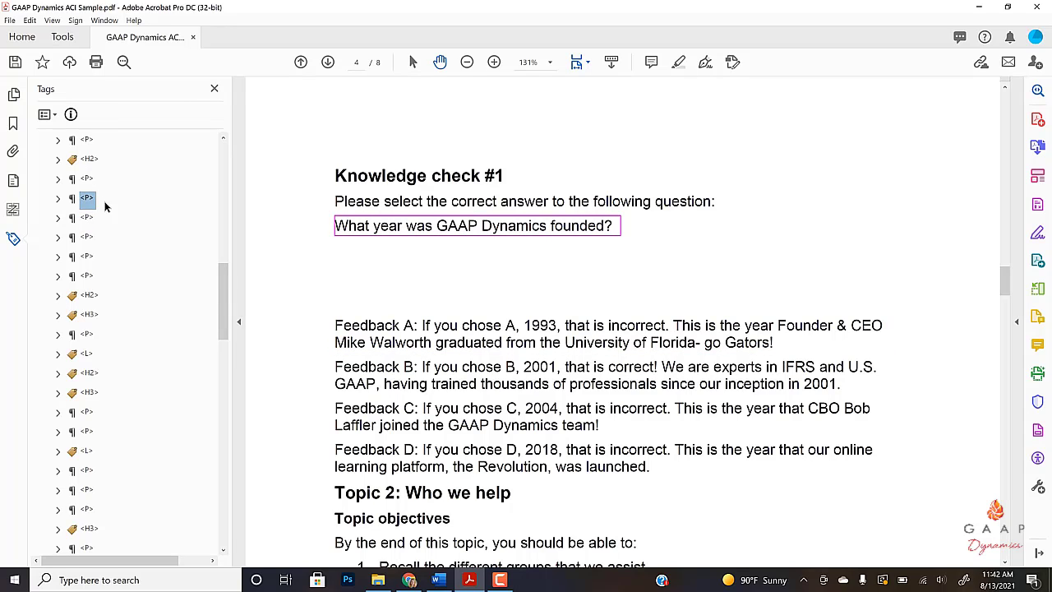
key(Down)
key(Up)
click(803, 213)
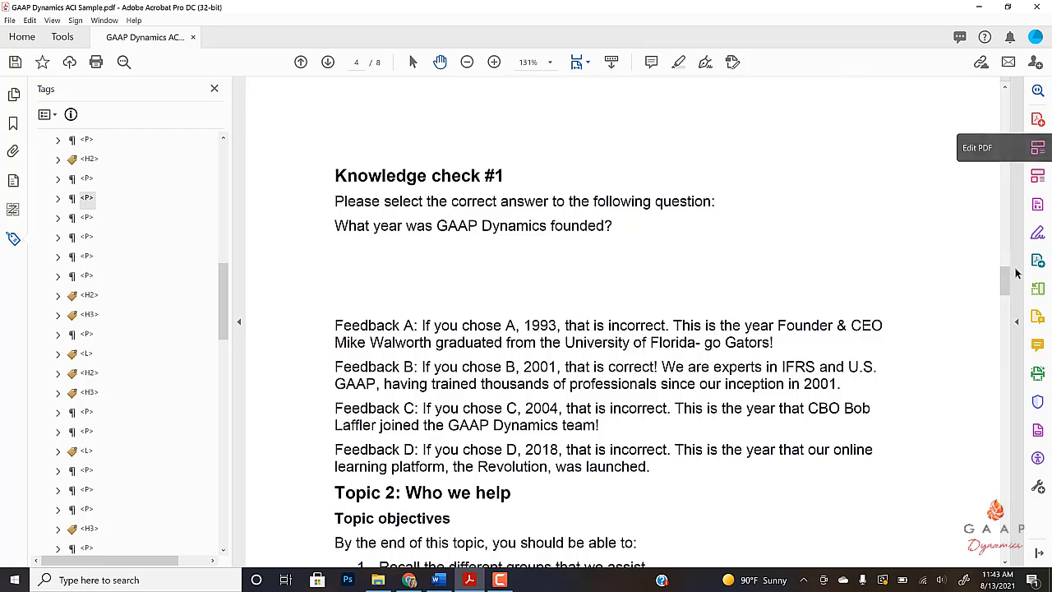
In form editing, place a required radio button below the question with group name "What year was GAAP Dynamics founded?" and choice "A. 1993".
click(1039, 431)
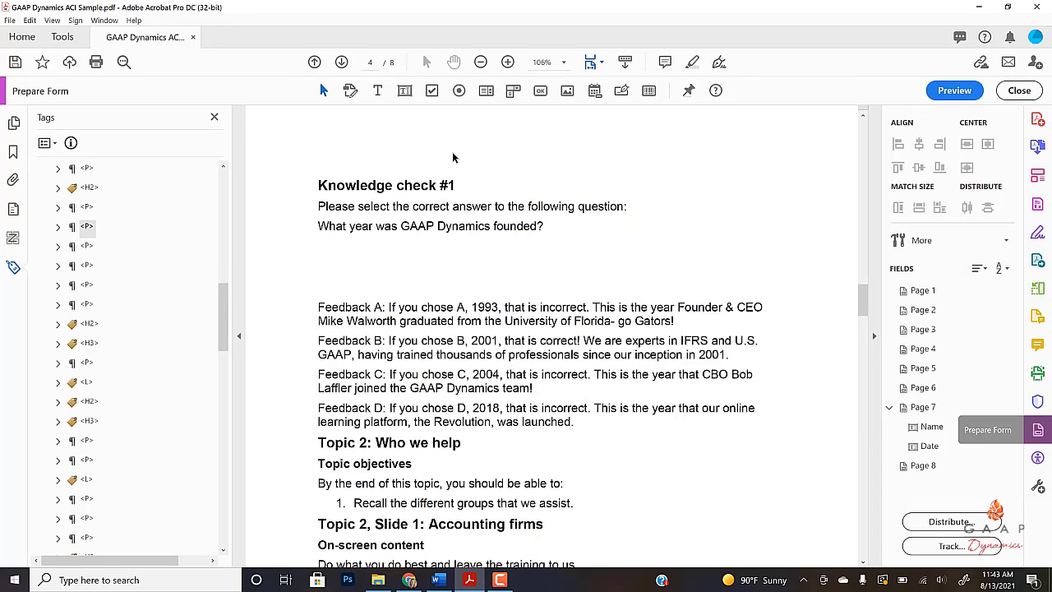
click(460, 92)
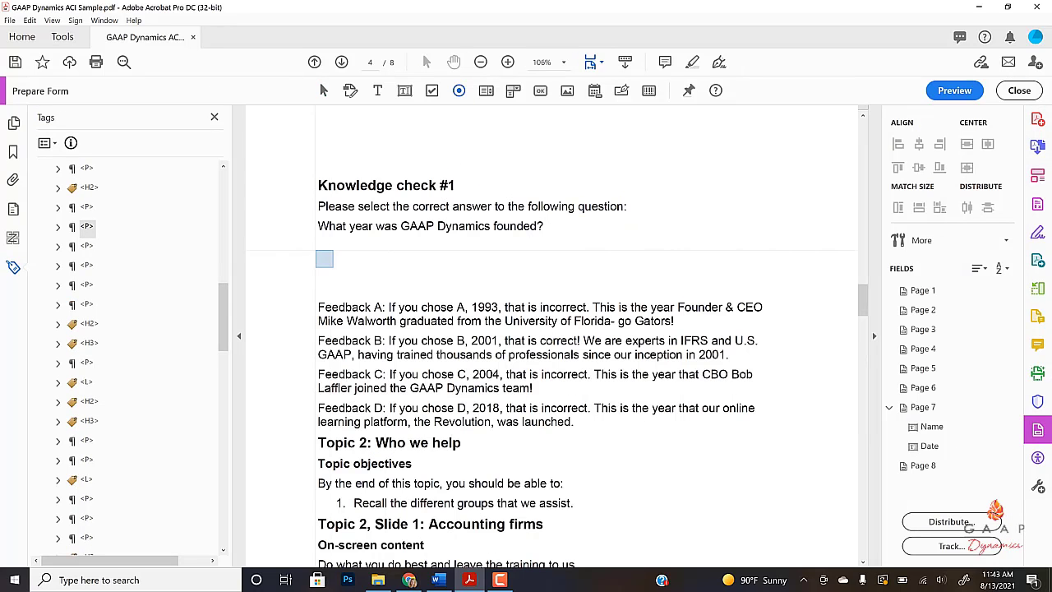
click(321, 242)
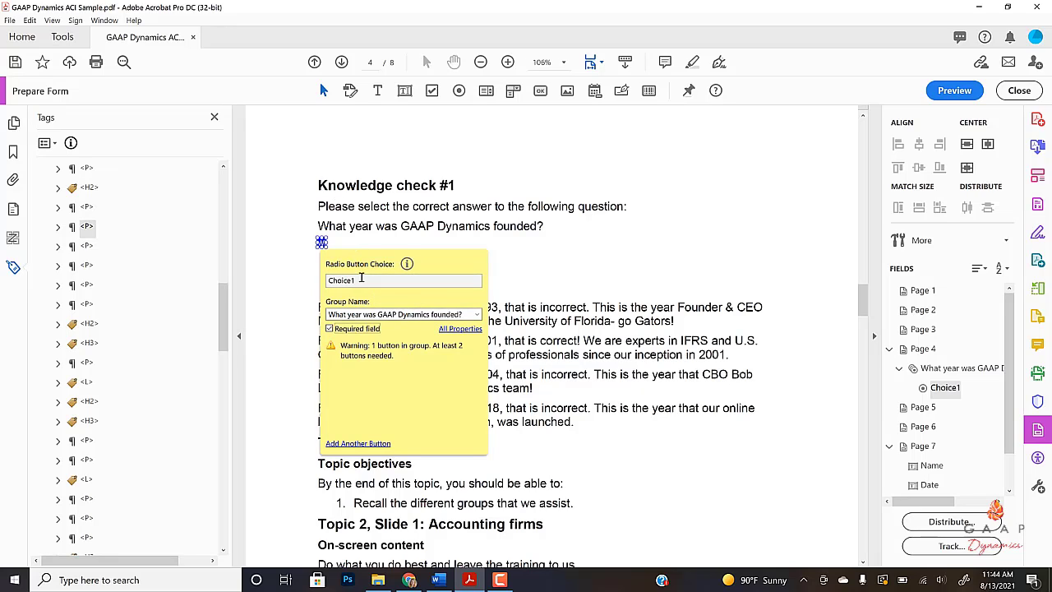
double_click(344, 280)
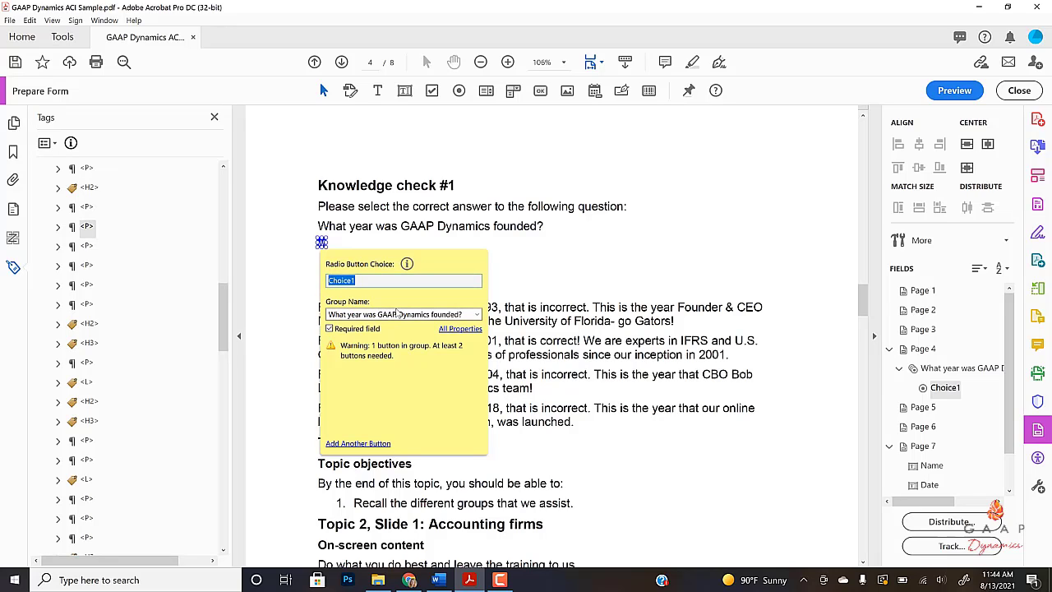
text(A. 1993)
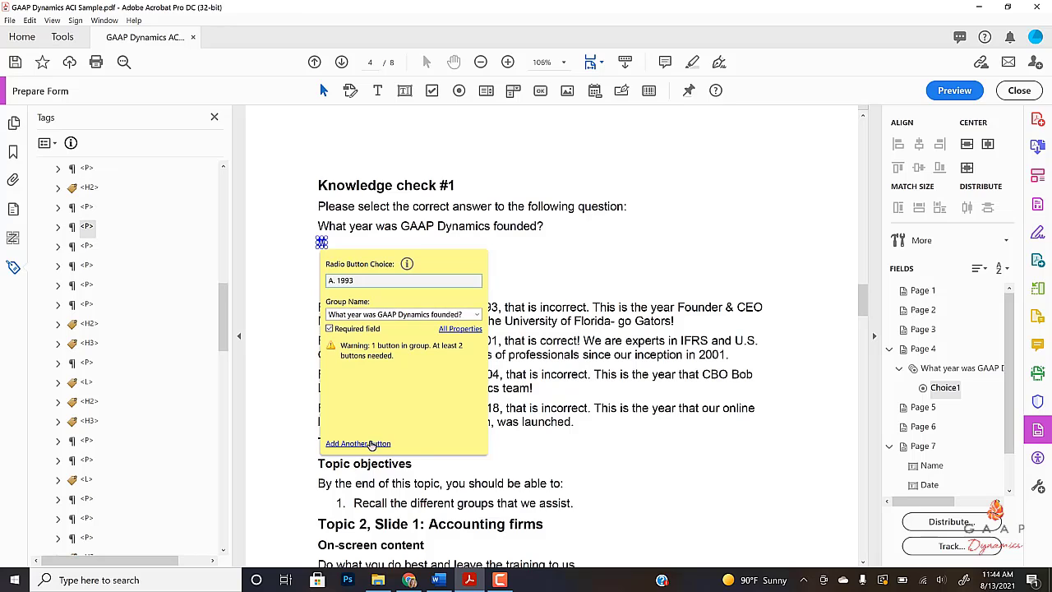
Add three more radio buttons to the group, stacked below the first, with the choices "B. 2001", "C. 2004" and "D.".
click(369, 444)
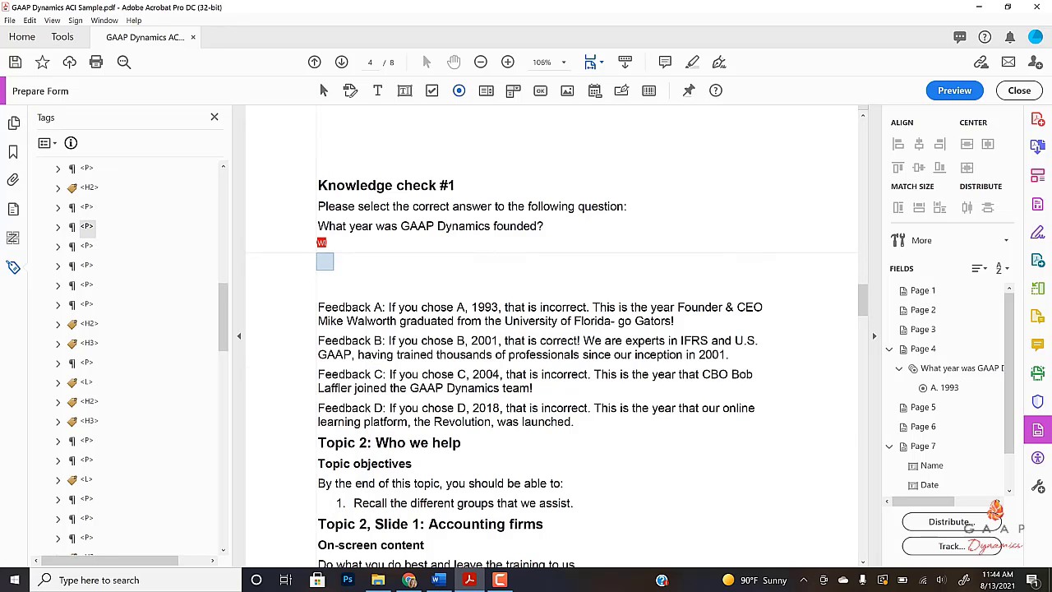
click(322, 259)
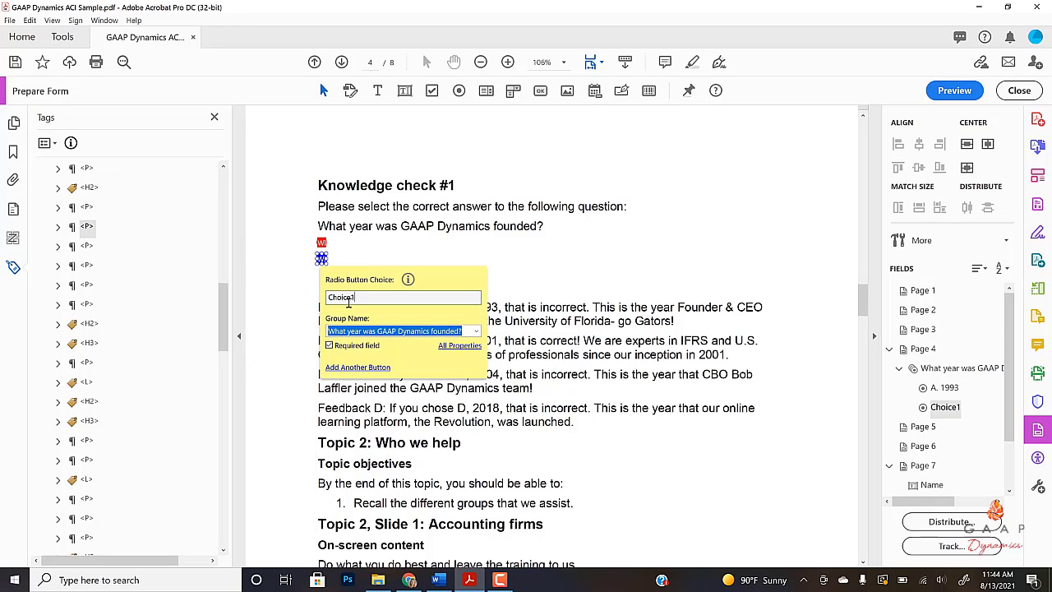
text(B. 2001)
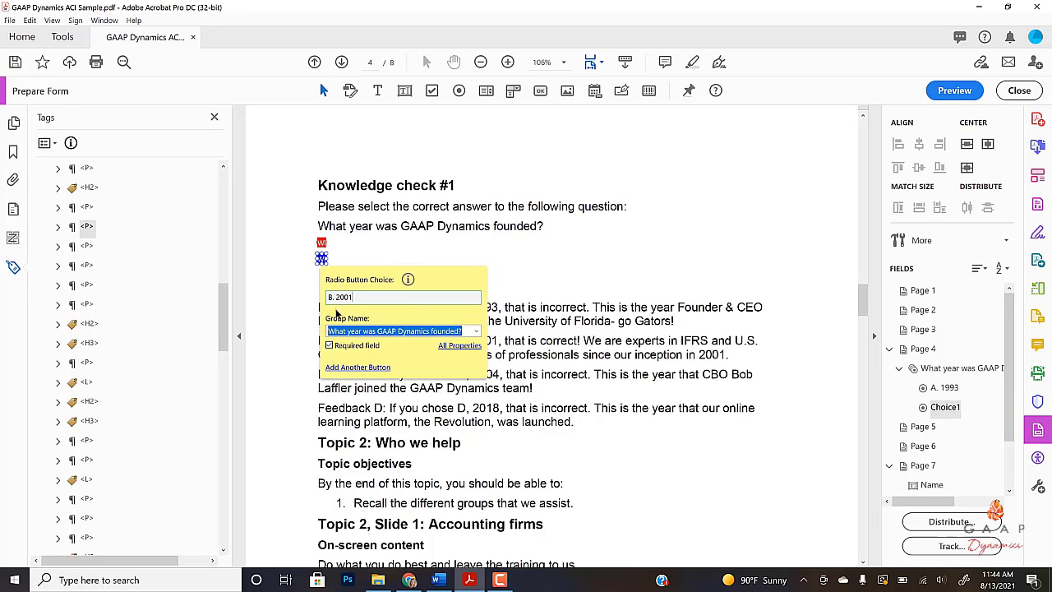
click(376, 369)
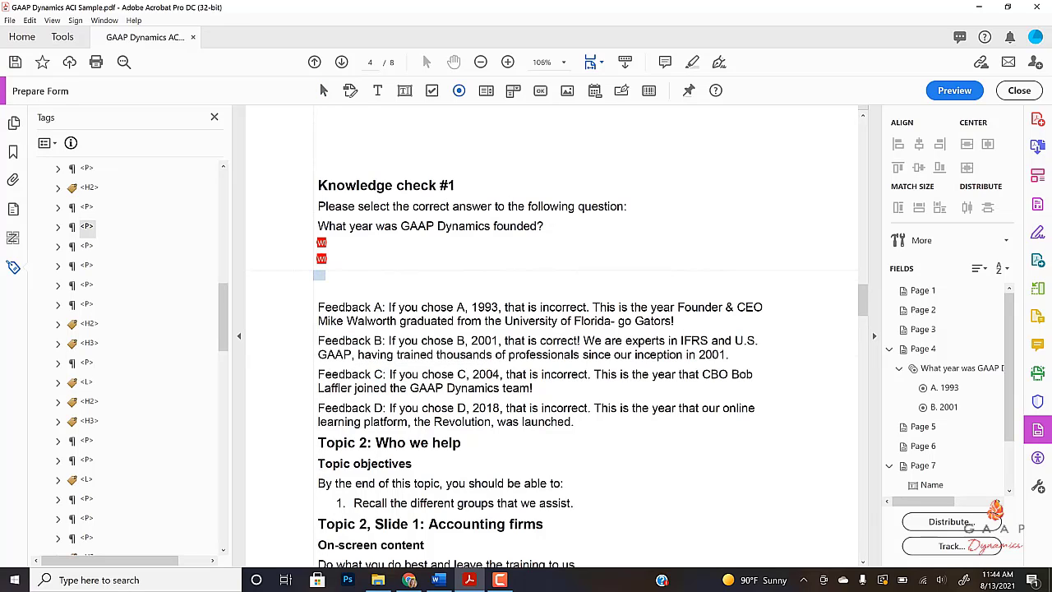
click(319, 276)
text(C. 2004)
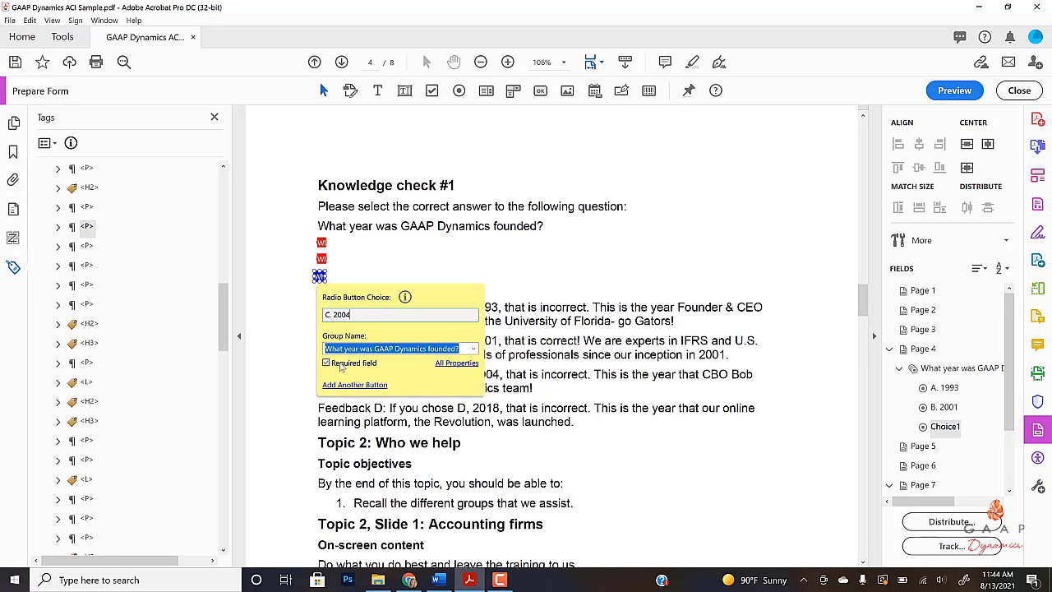
click(348, 385)
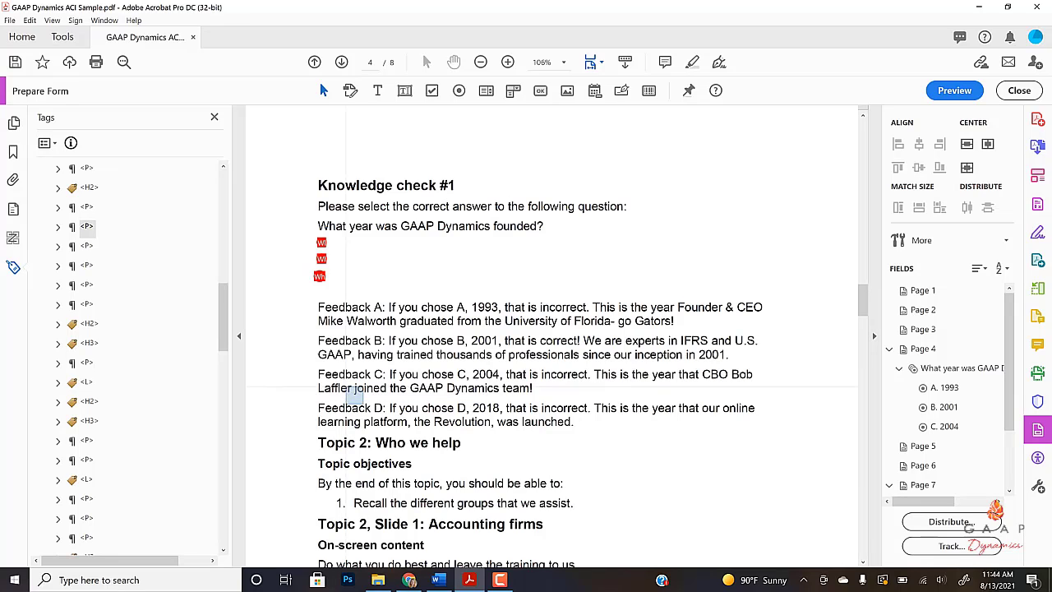
click(321, 293)
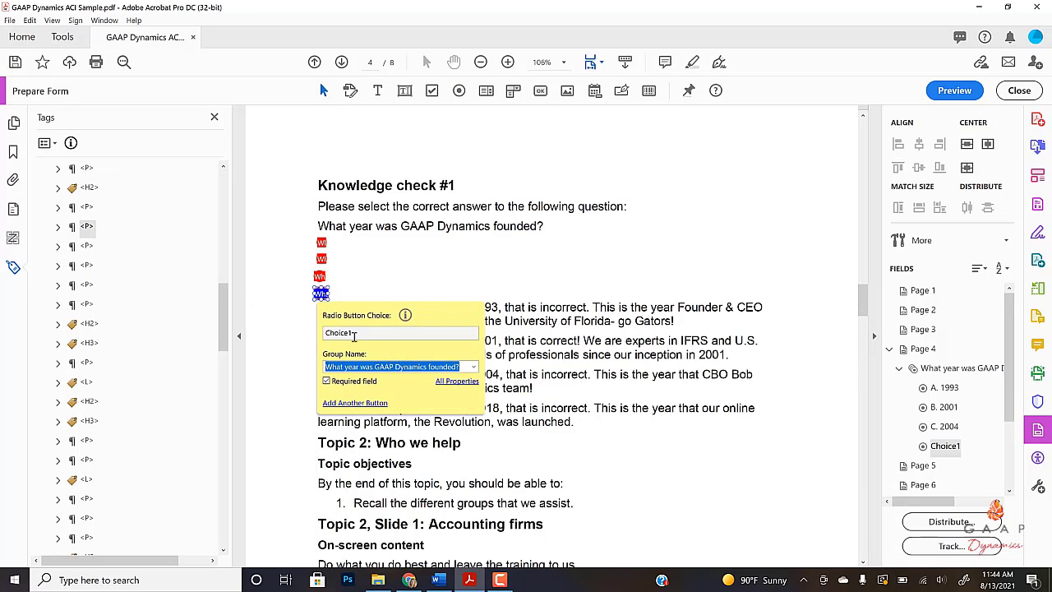
text(D.)
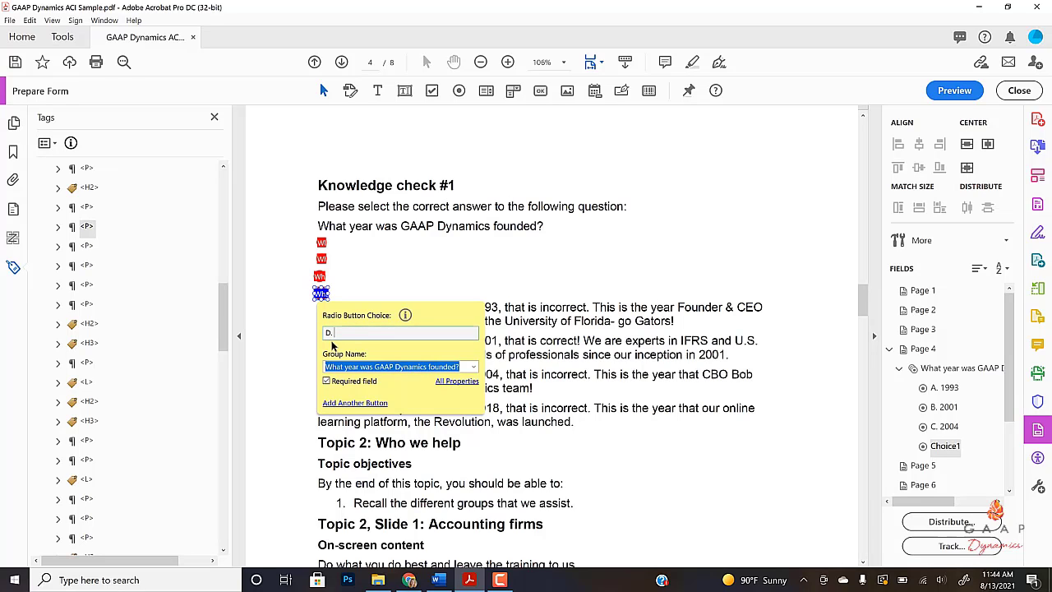
Copy the group name "What year was GAAP Dynamics founded?" into the tooltip of the fourth radio button.
click(457, 383)
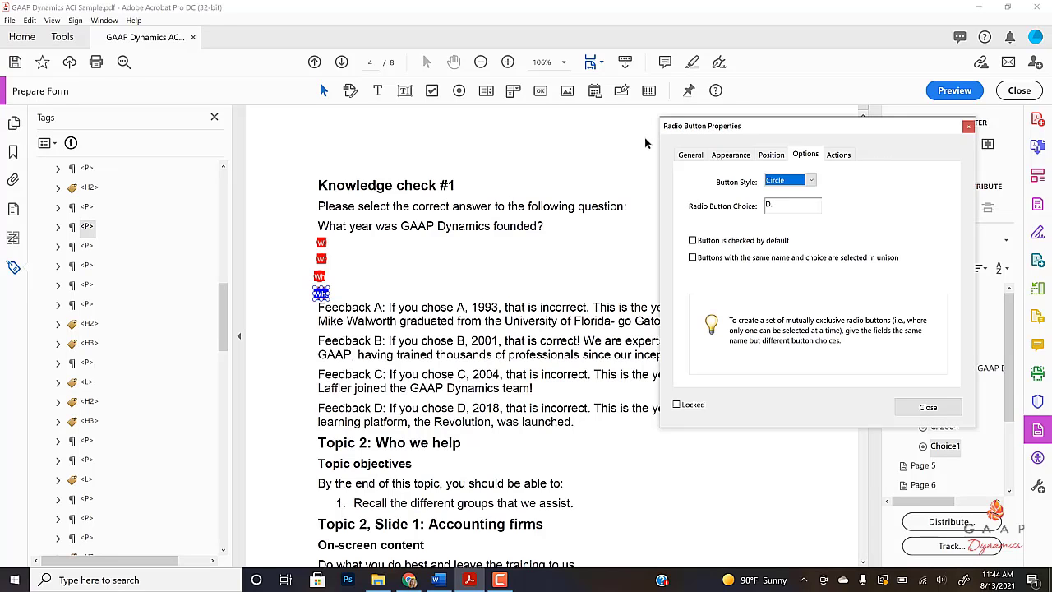
click(690, 155)
click(805, 179)
key(ctrl+a)
key(ctrl+c)
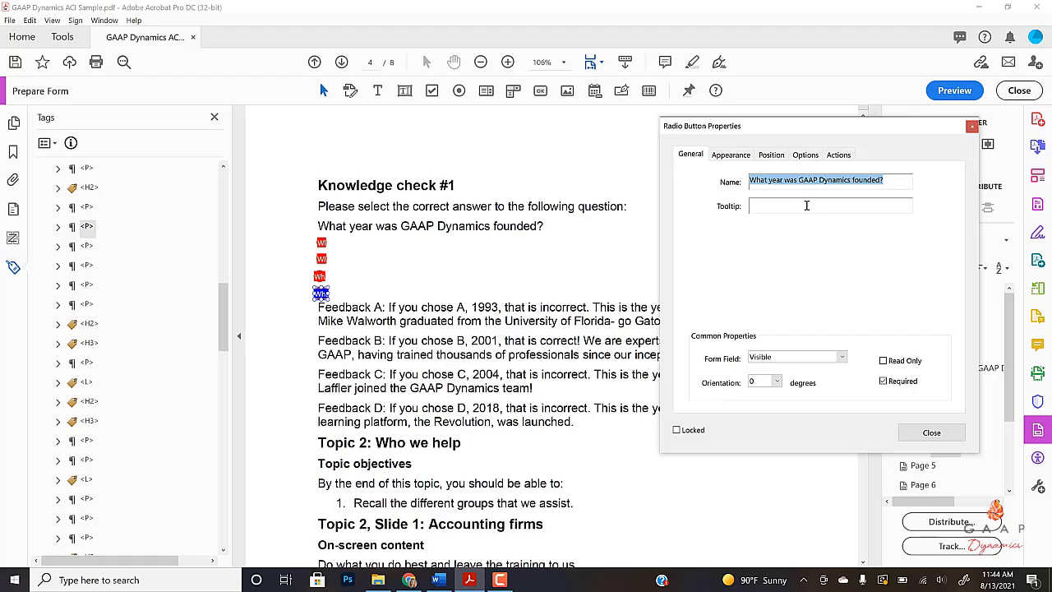
click(807, 206)
key(ctrl+v)
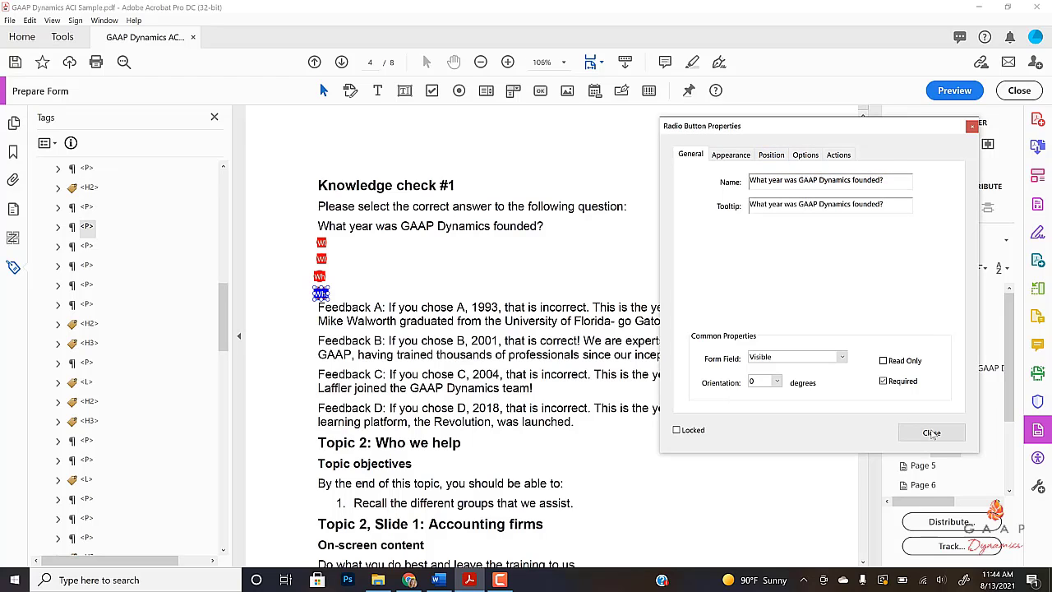
click(932, 433)
Check the name and tooltip in the properties of the C. 2004, B. 2001 and A. 1993 radio buttons.
click(319, 276)
right_click(320, 277)
click(368, 255)
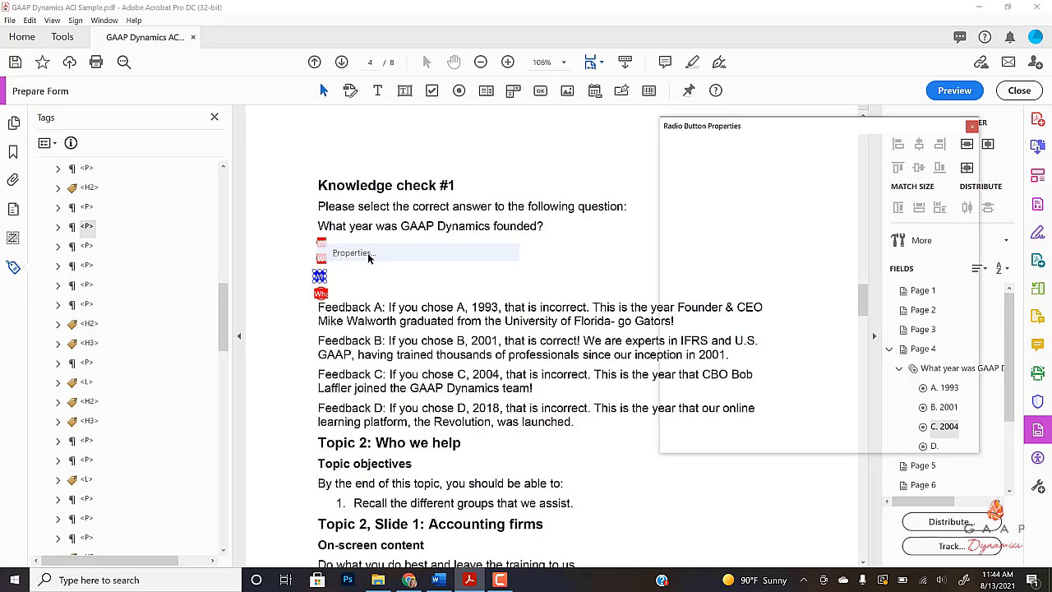
click(932, 433)
click(320, 257)
right_click(321, 257)
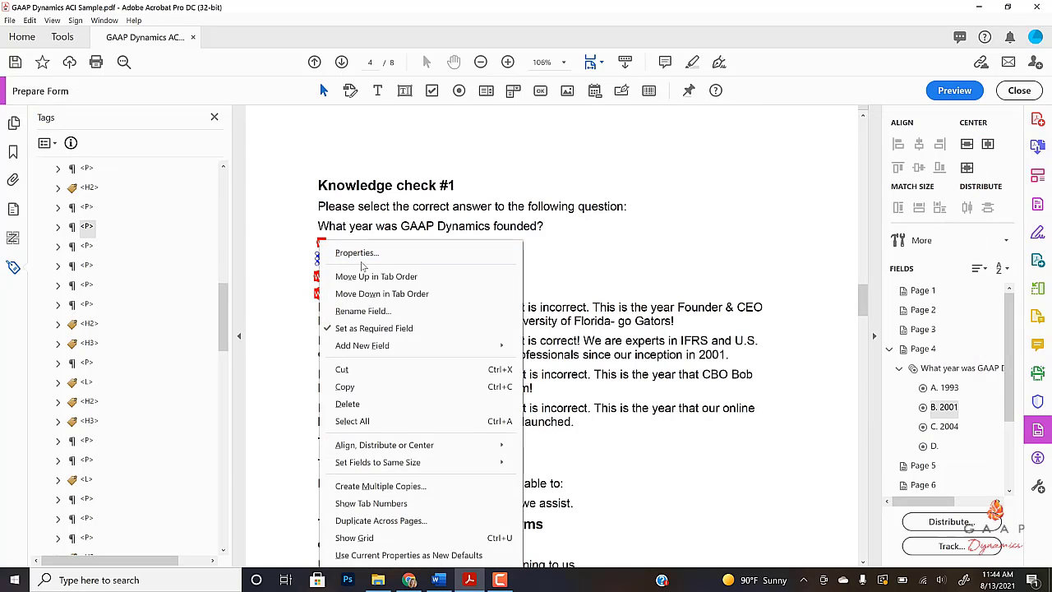
click(362, 253)
click(931, 433)
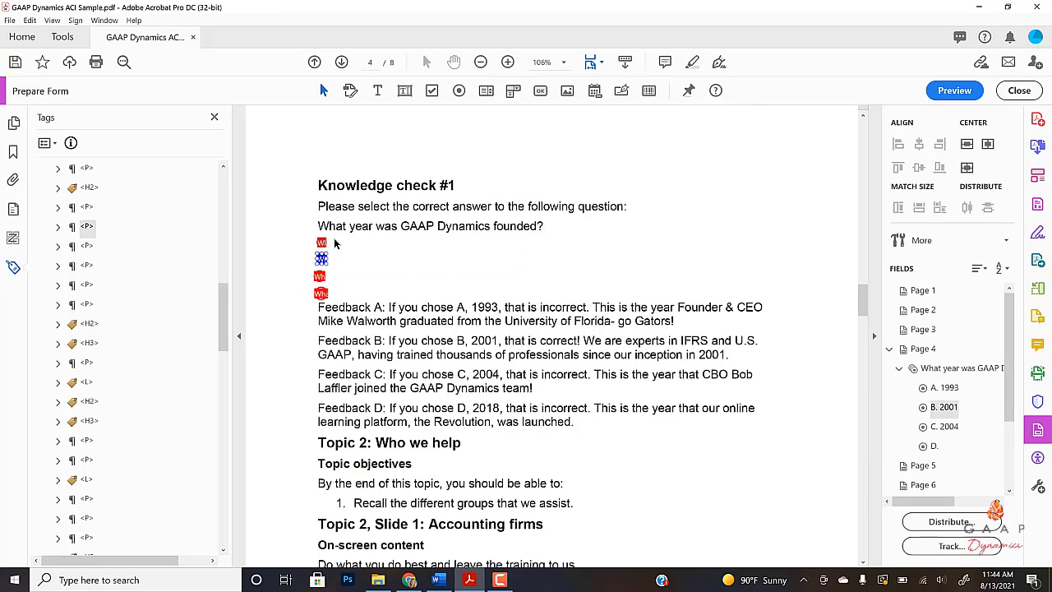
click(321, 243)
right_click(321, 242)
click(362, 254)
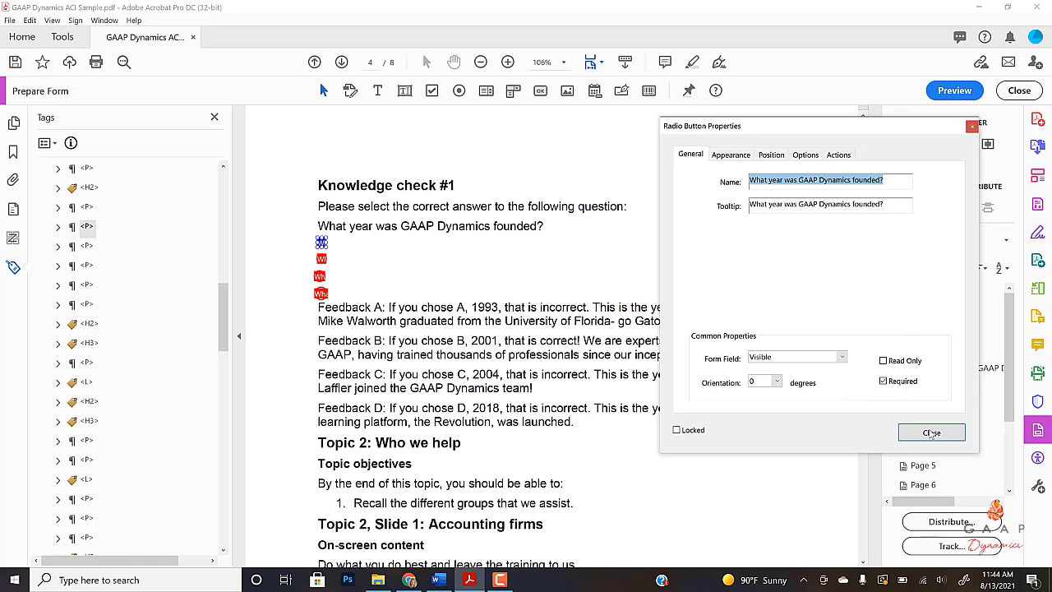
click(932, 433)
Set the width of all four Knowledge check #1 radio buttons to 0.12 in and reduce their height.
drag(355, 238, 312, 309)
right_click(314, 293)
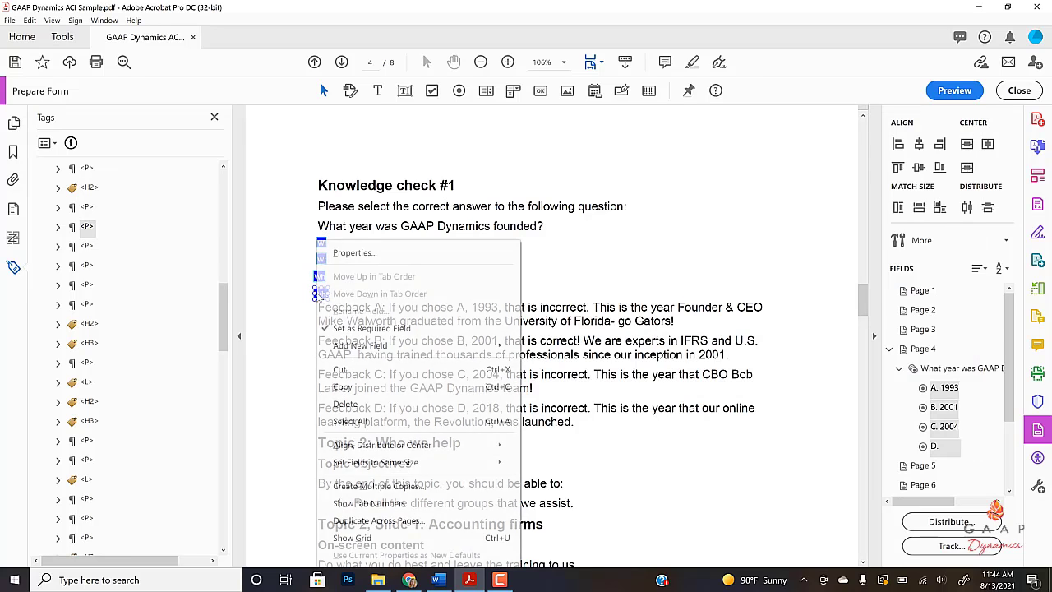
click(353, 252)
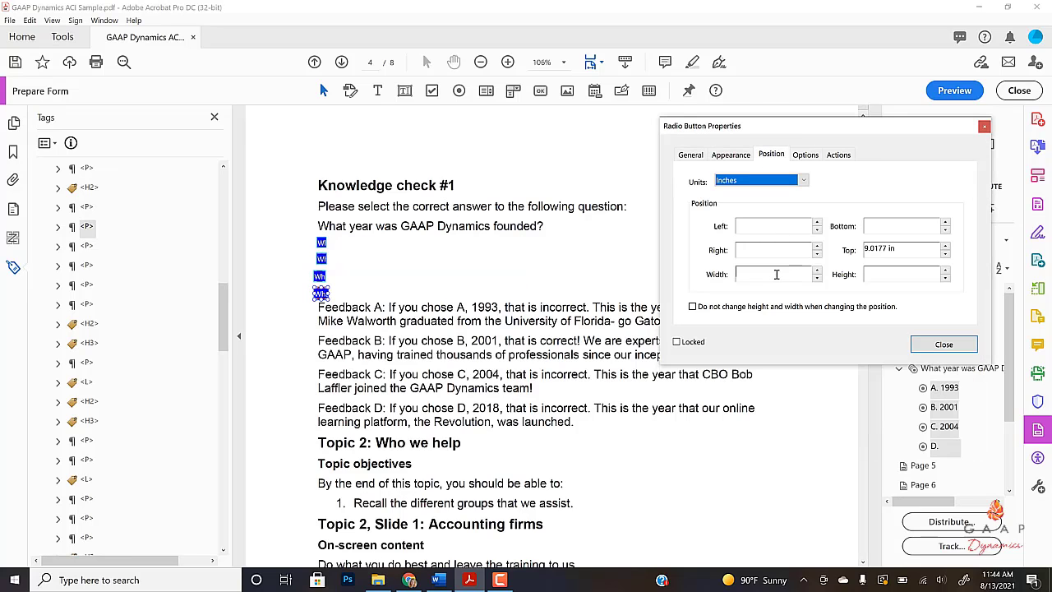
click(776, 274)
text(.12)
click(922, 276)
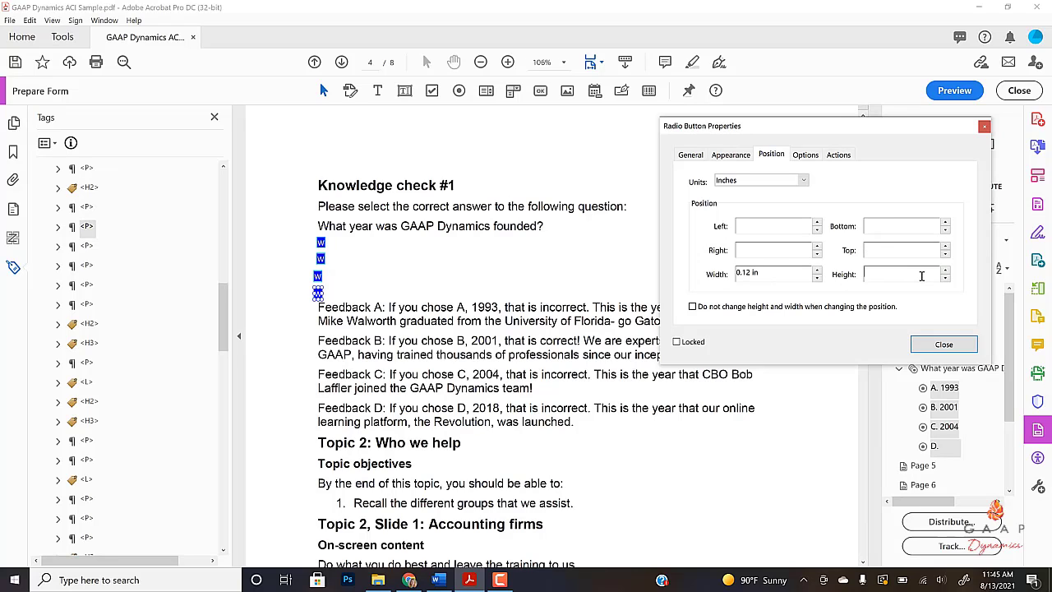
click(944, 345)
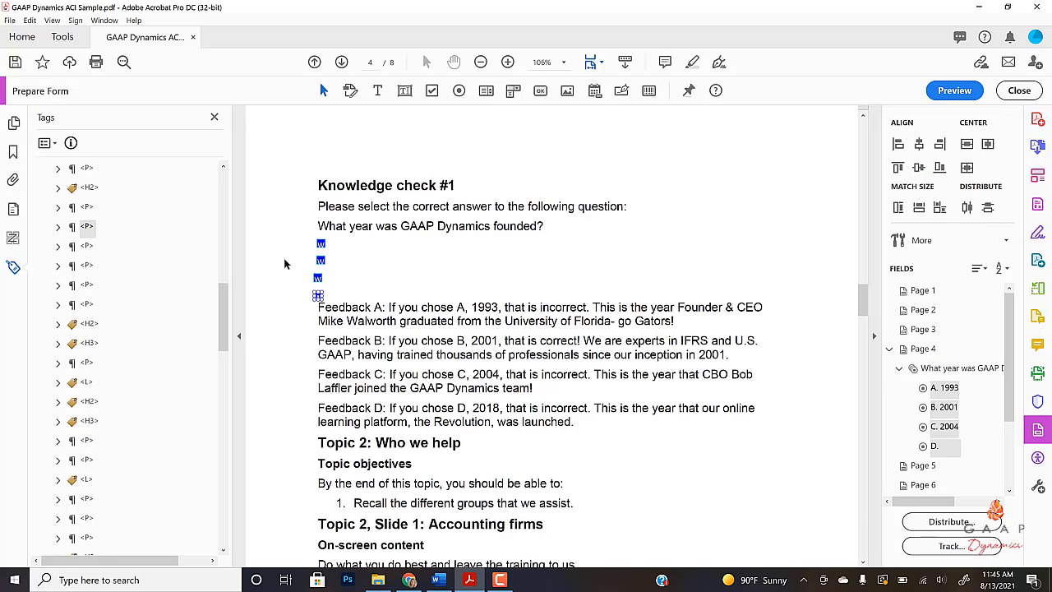
Line up the four radio buttons in an even column beneath the question and leave form editing.
click(324, 275)
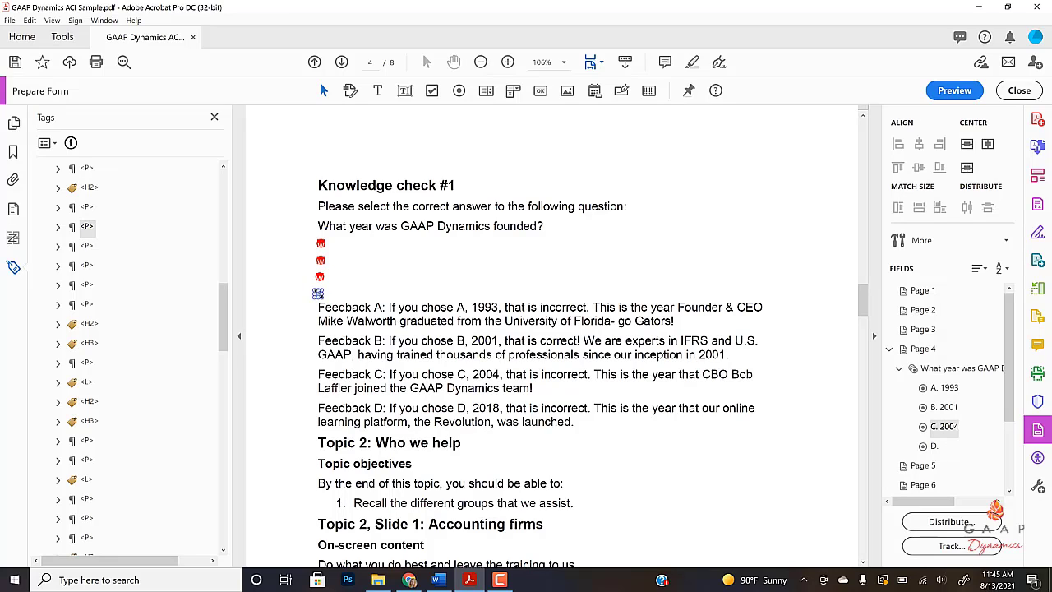
click(318, 294)
click(321, 260)
click(378, 276)
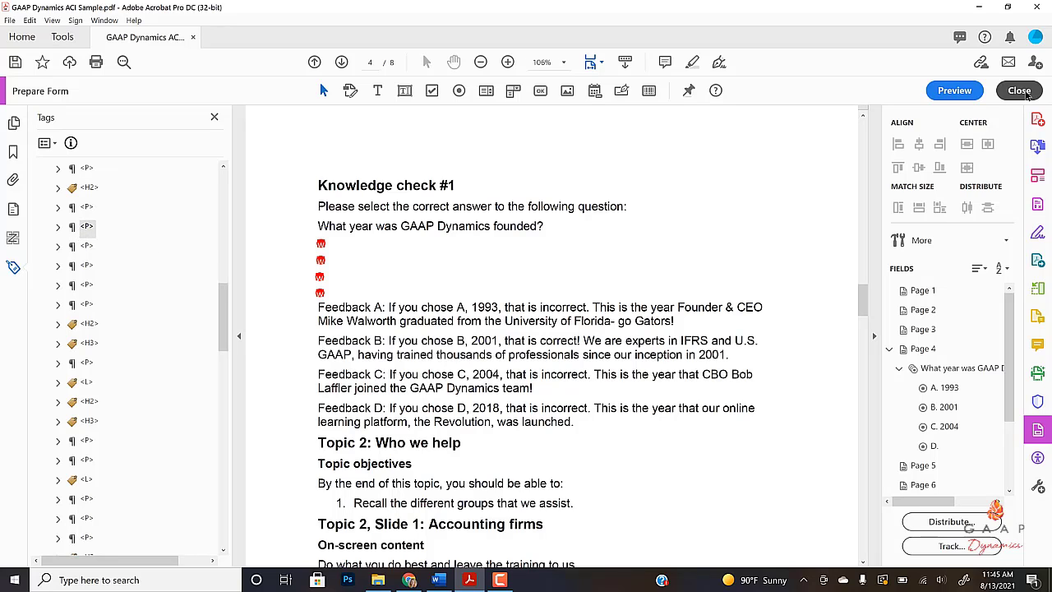
click(1019, 91)
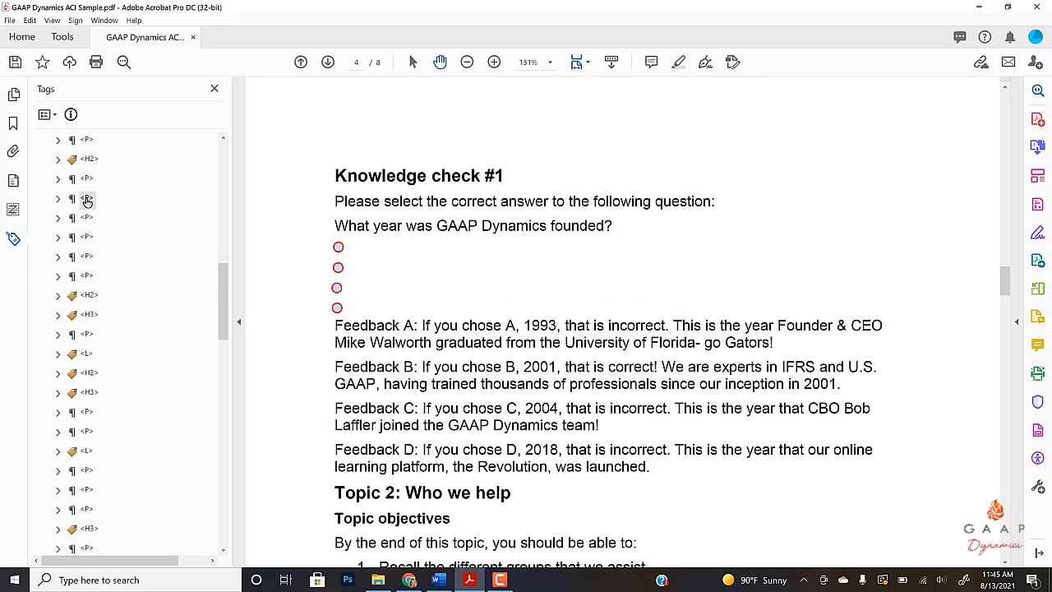
Delete the four radio button entries nested under the question's paragraph tag, keeping its text content.
click(87, 201)
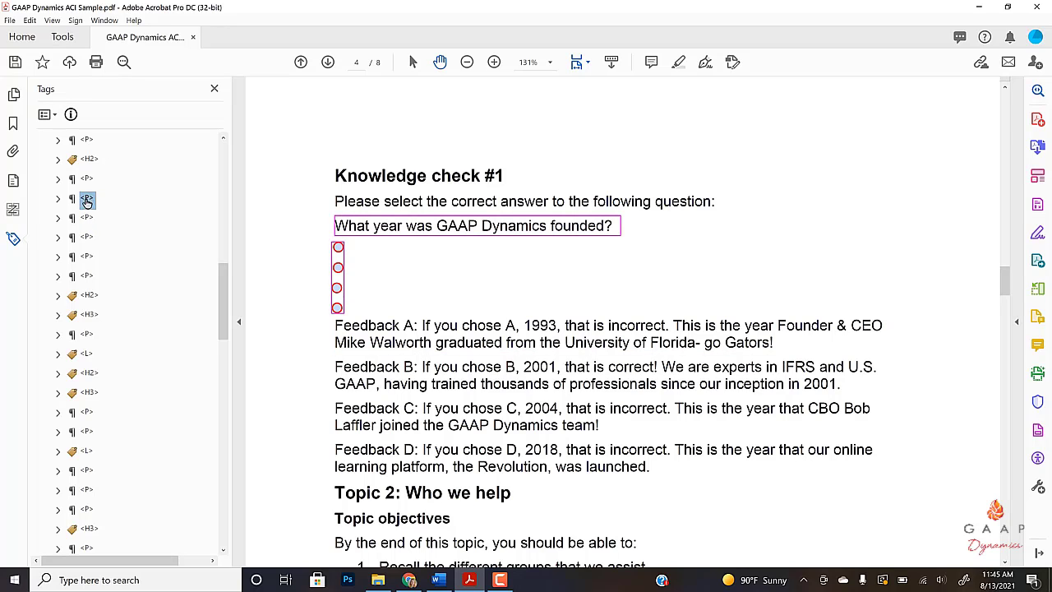
click(58, 199)
click(124, 237)
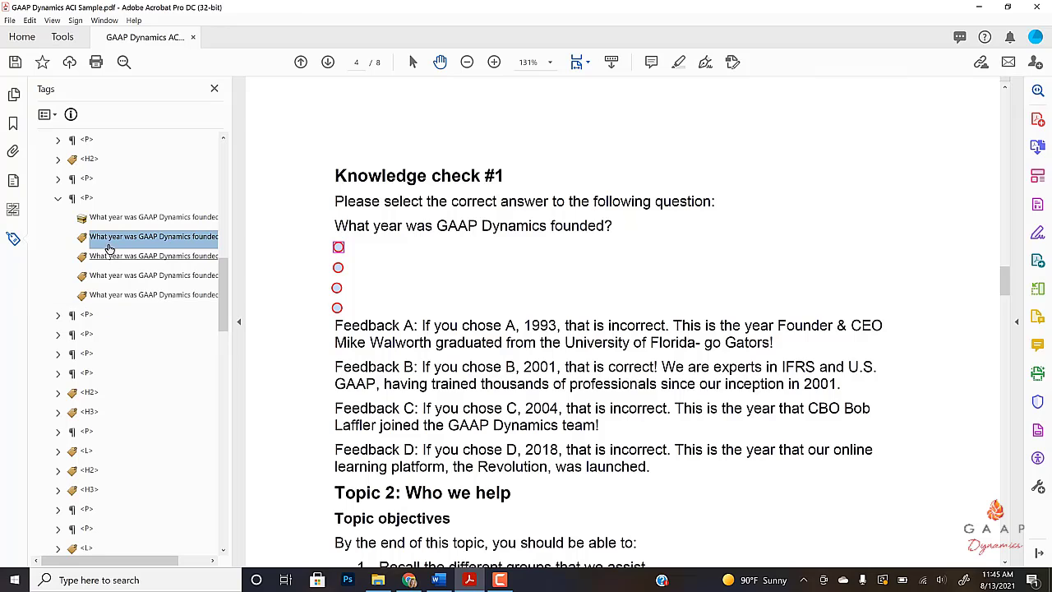
shift+click(112, 301)
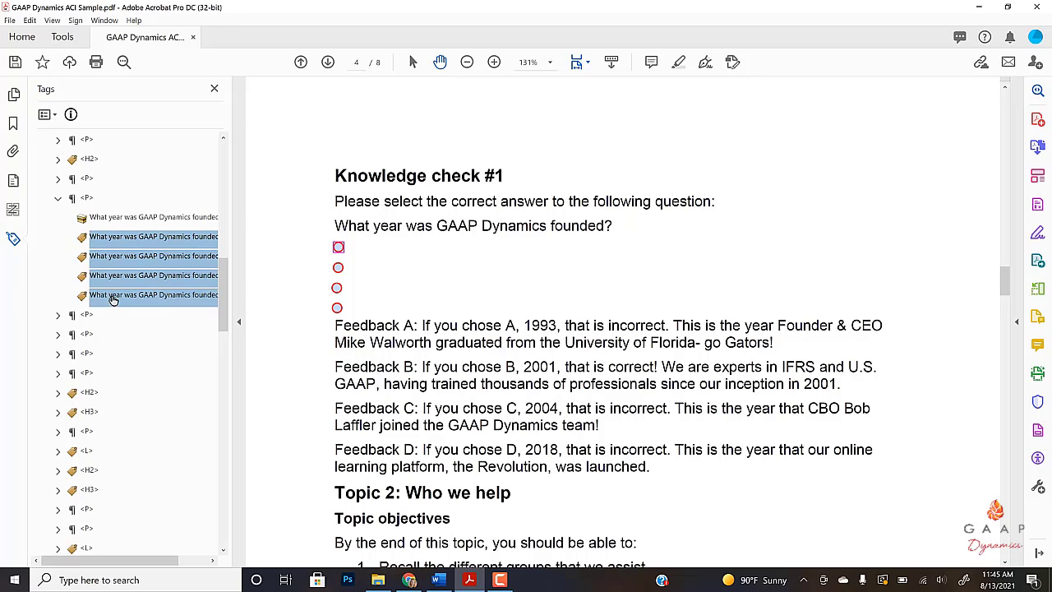
right_click(113, 301)
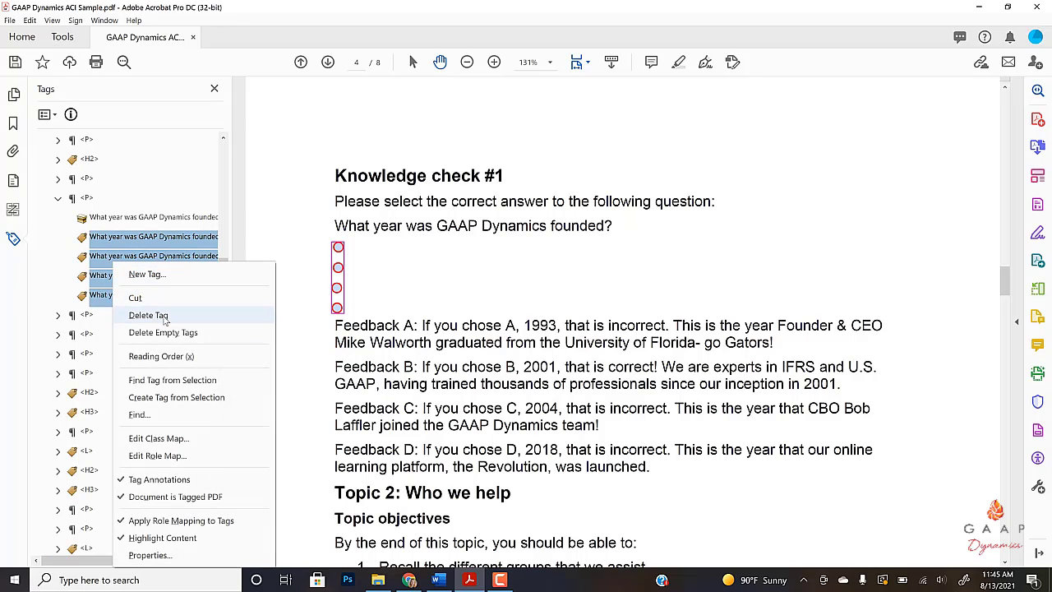
click(148, 314)
Add a new tag of type Form after the question's paragraph tag, leaving its title empty.
click(86, 198)
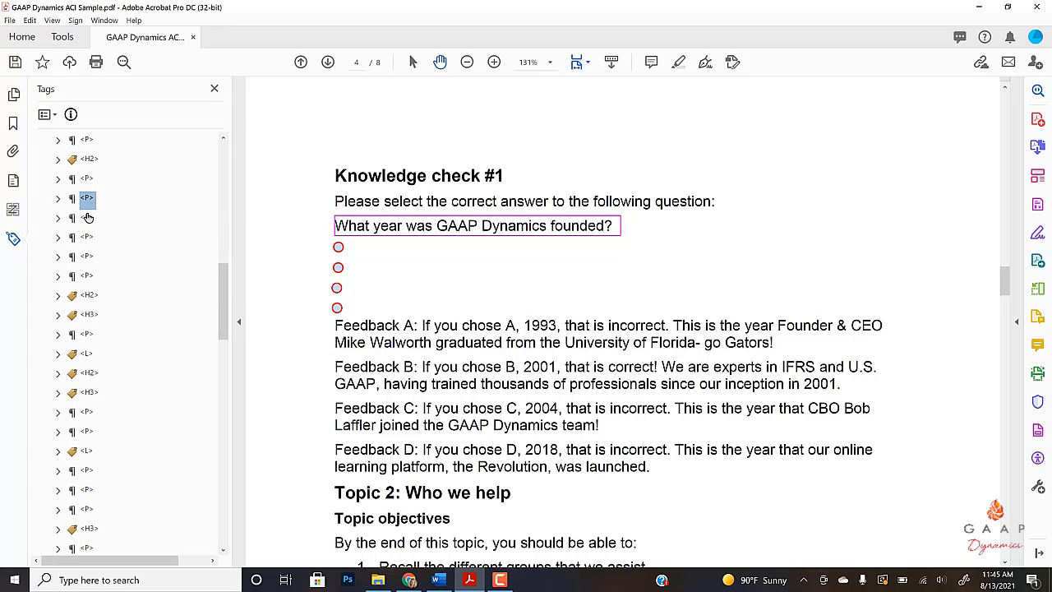
right_click(88, 200)
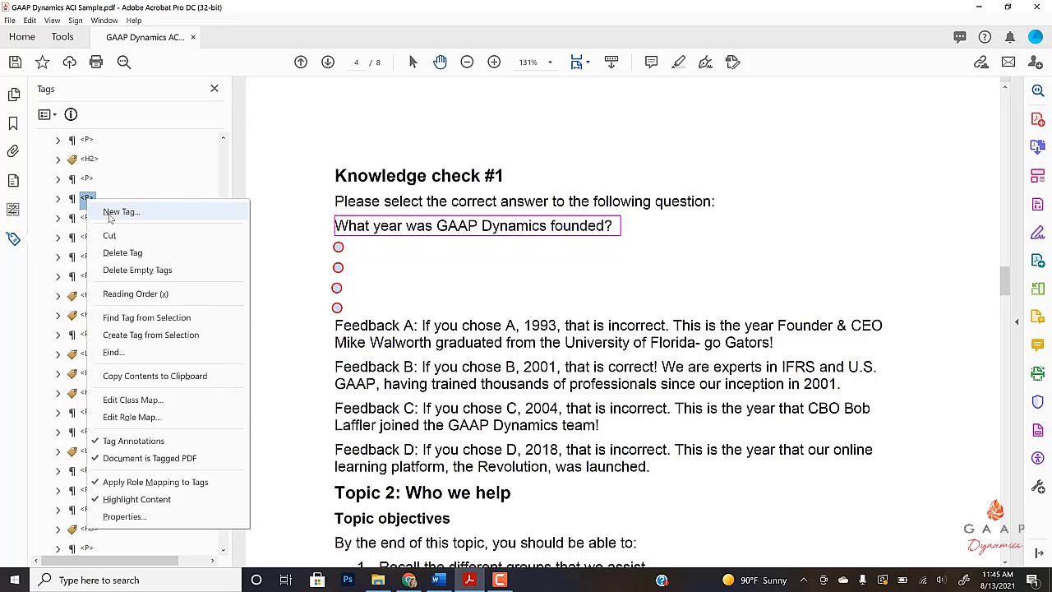
click(121, 212)
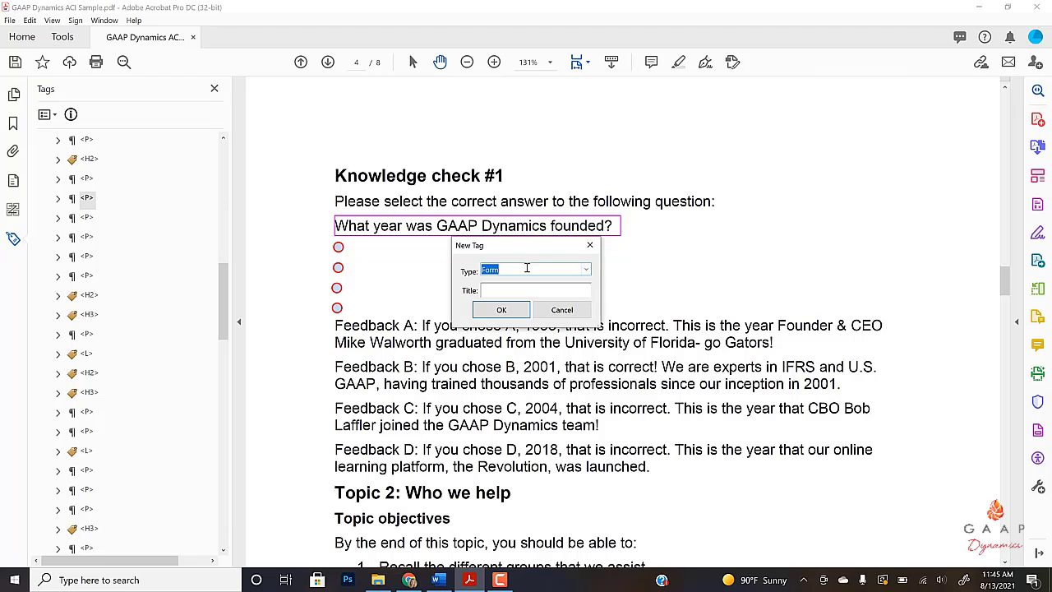
click(502, 310)
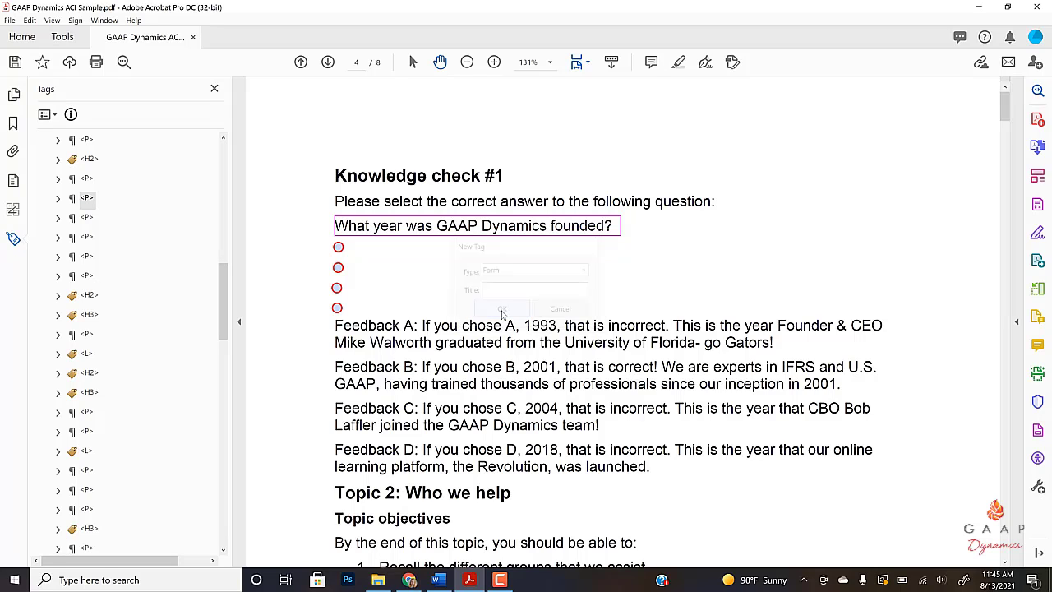
Add three more empty Form tags directly after the first one, leaving their titles blank.
click(80, 218)
right_click(79, 218)
click(106, 227)
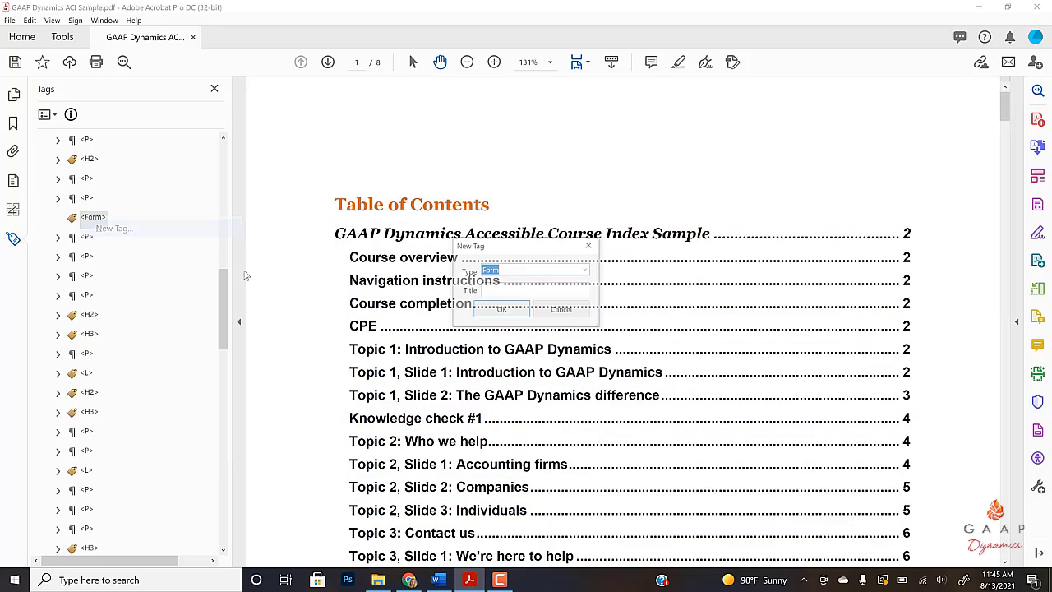
click(501, 310)
right_click(88, 237)
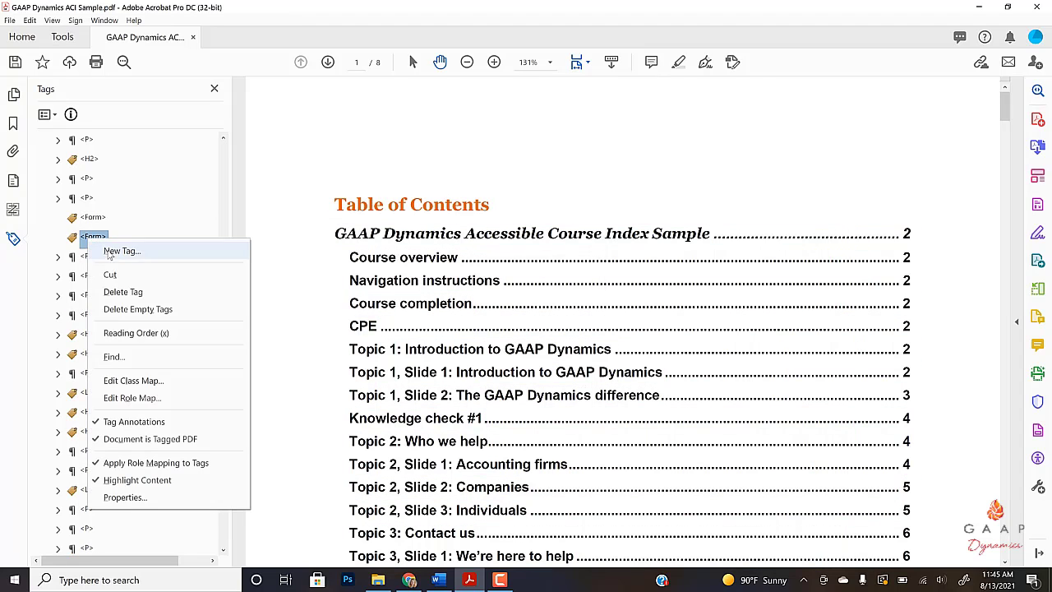
click(112, 248)
click(501, 310)
right_click(89, 256)
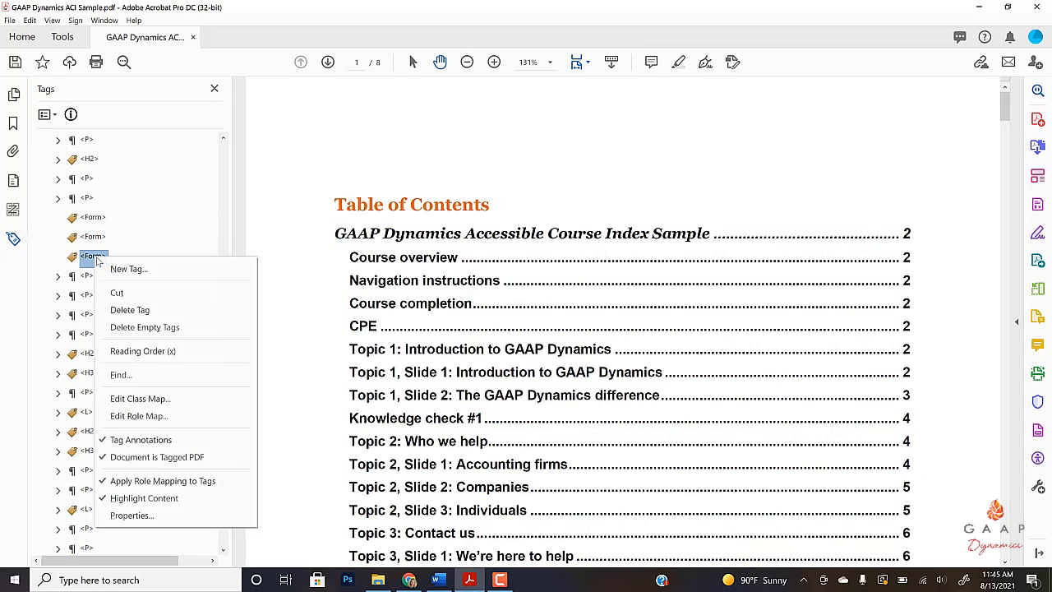
click(112, 267)
click(502, 310)
Find the page's unmarked annotations and tag the first radio button inside the first Form tag, then expand that tag.
click(94, 218)
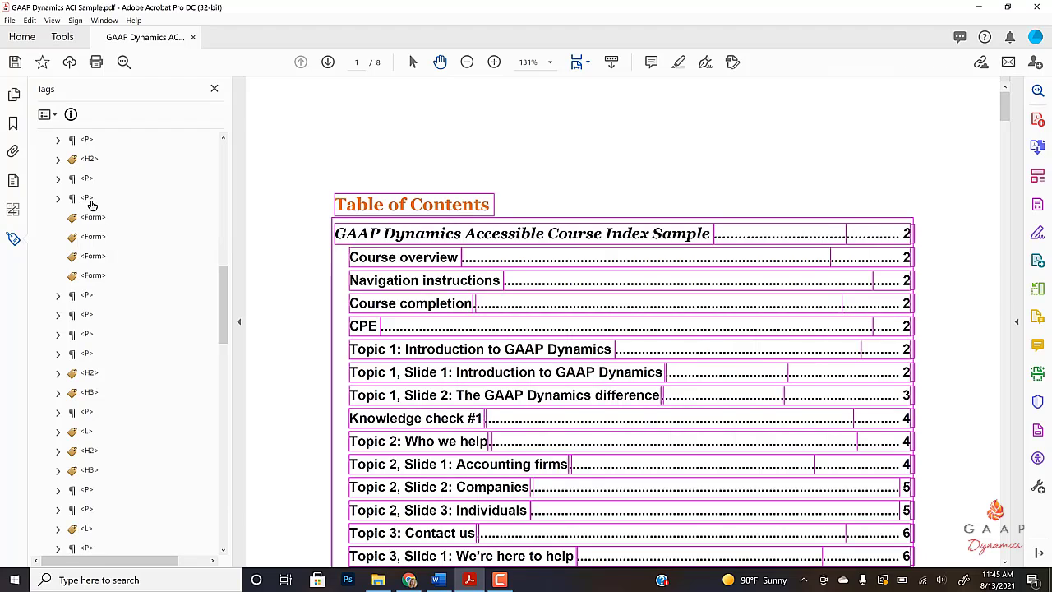
right_click(95, 221)
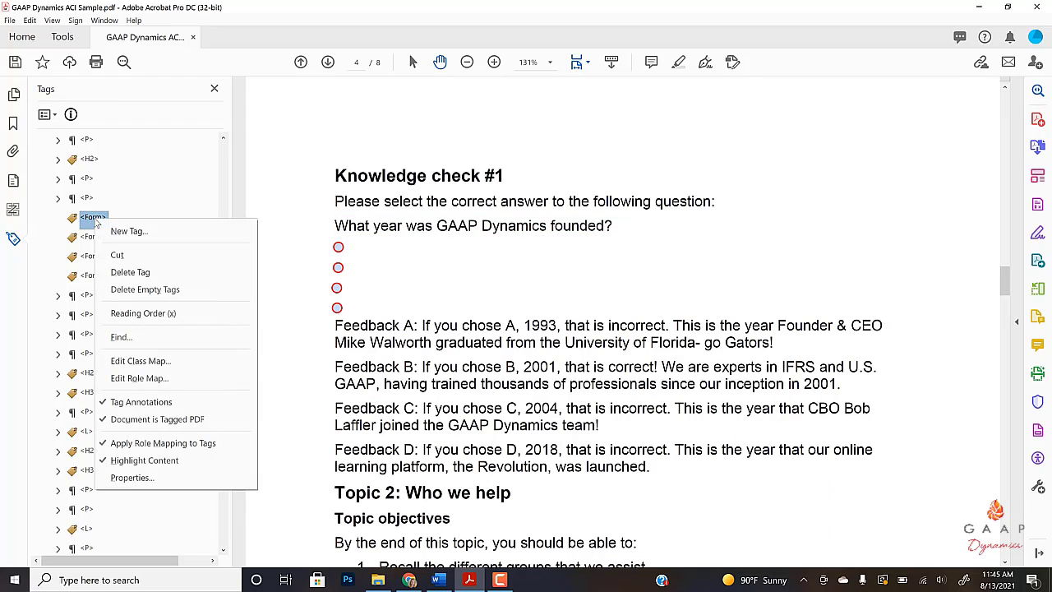
click(121, 337)
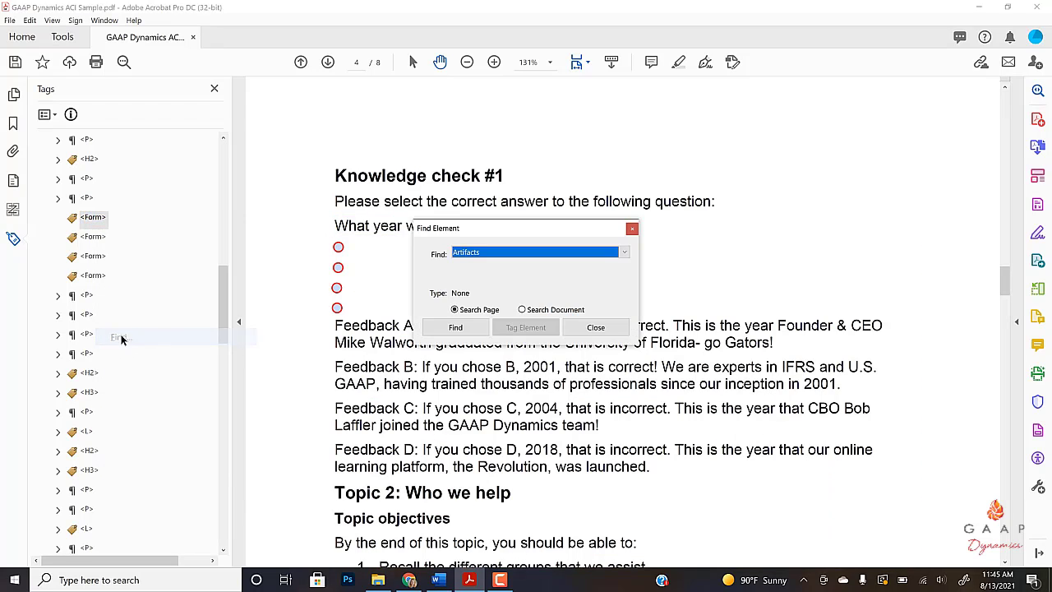
click(623, 254)
click(493, 279)
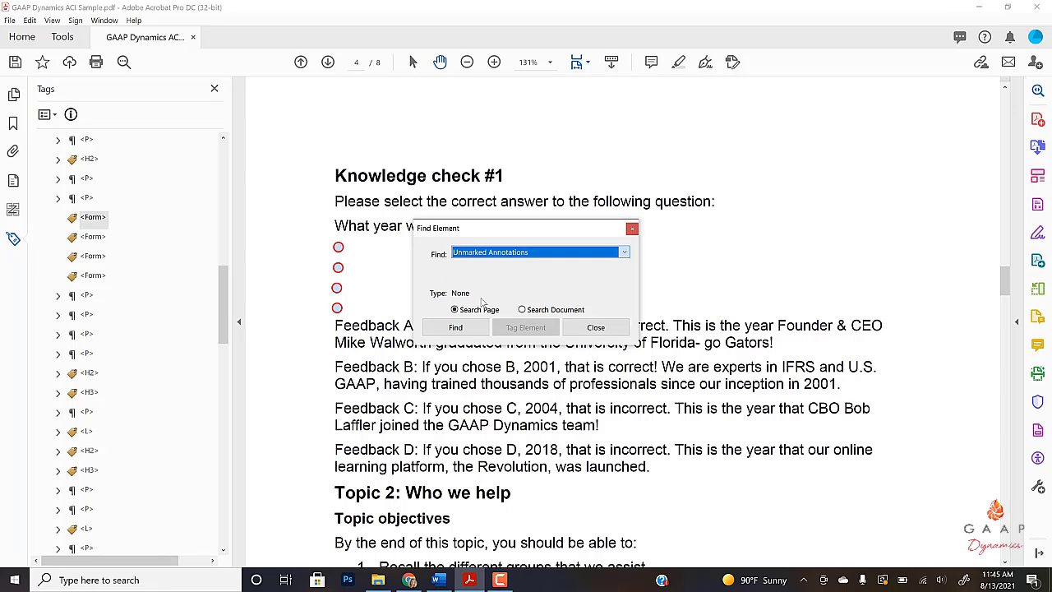
click(457, 329)
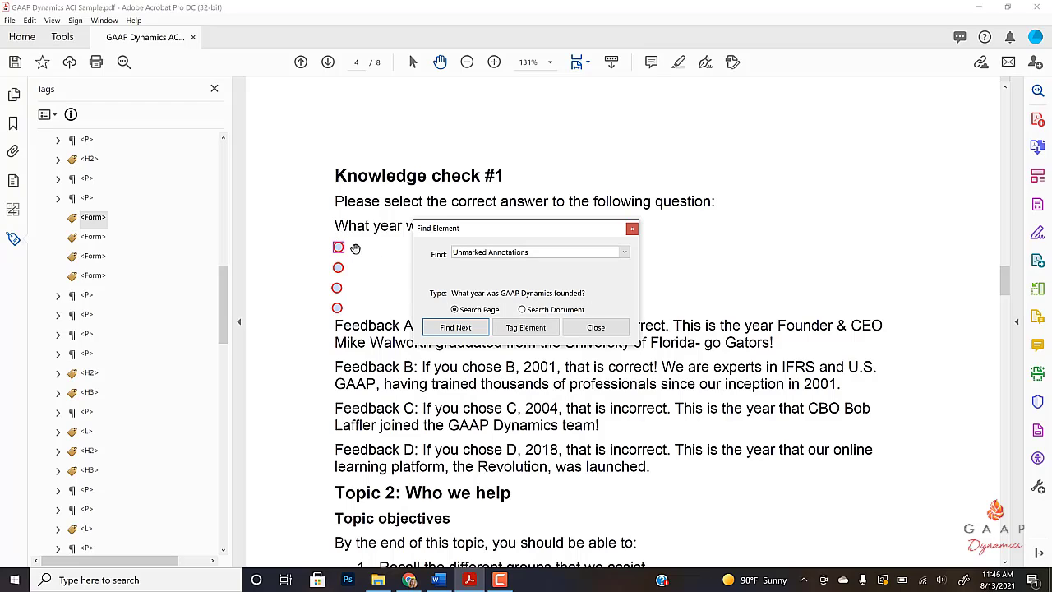
click(535, 331)
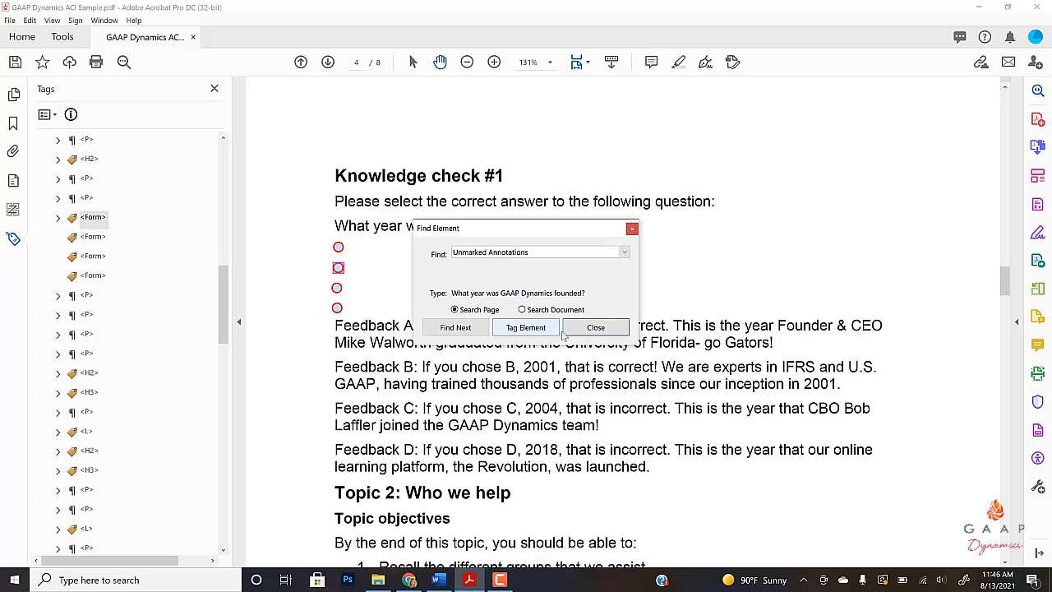
click(592, 330)
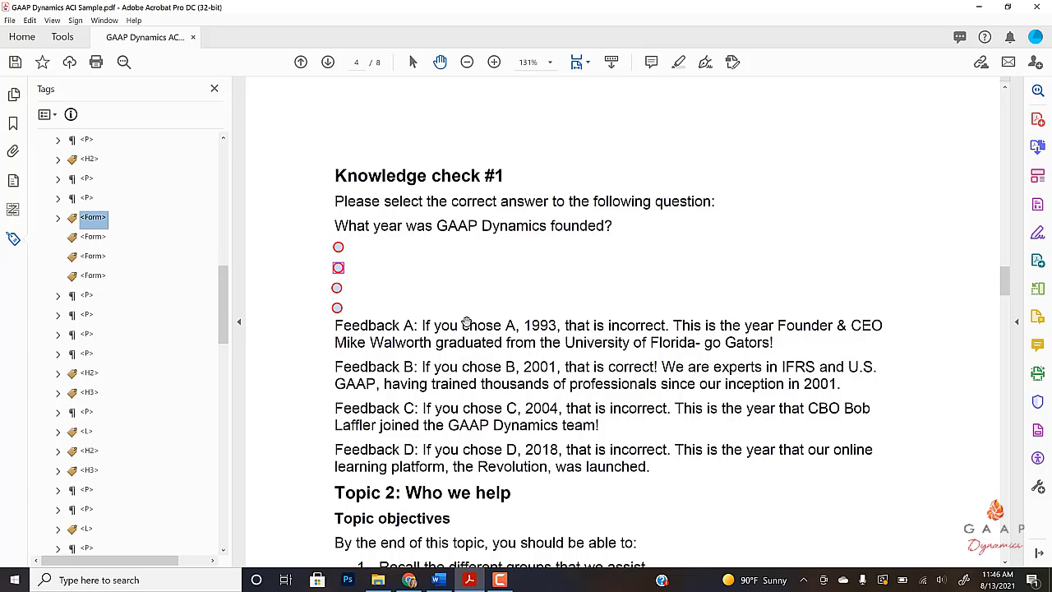
click(58, 217)
Tag the second radio button, found as an unmarked annotation, inside the second Form tag and expand that tag.
right_click(93, 256)
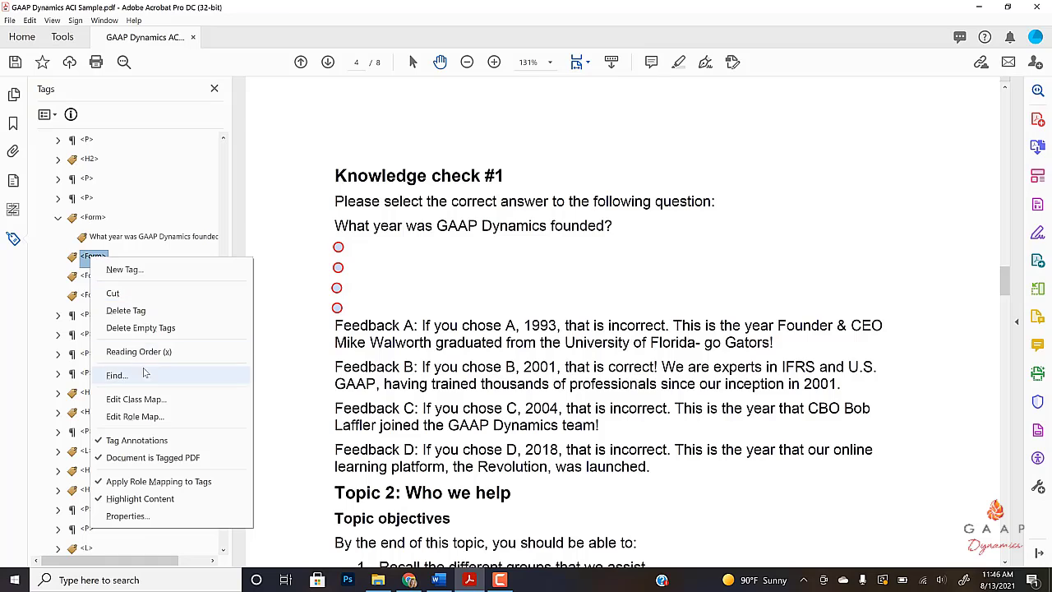
click(119, 374)
click(538, 252)
click(501, 286)
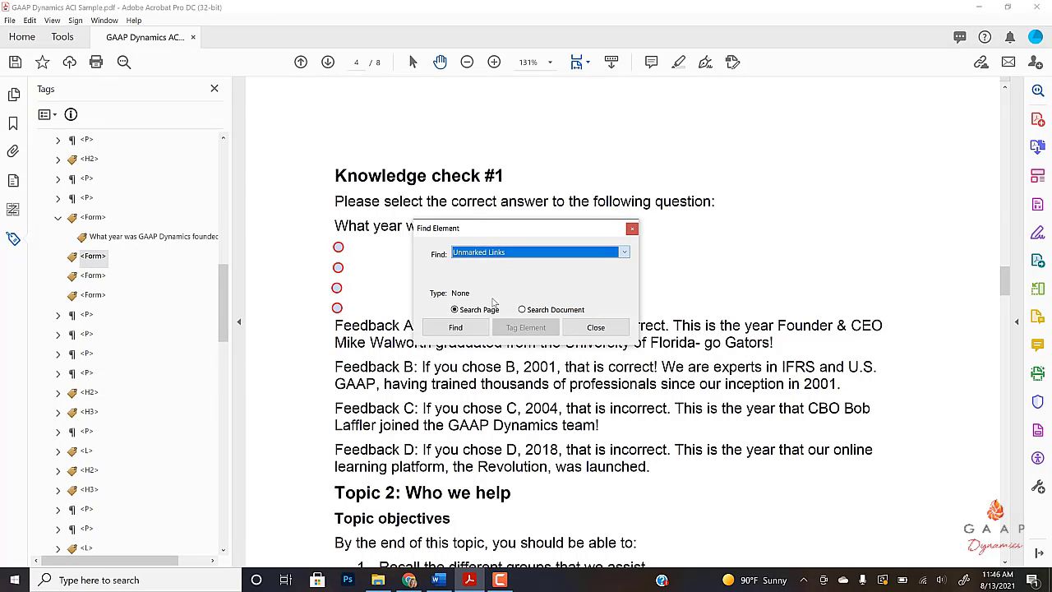
click(502, 252)
click(490, 297)
click(456, 327)
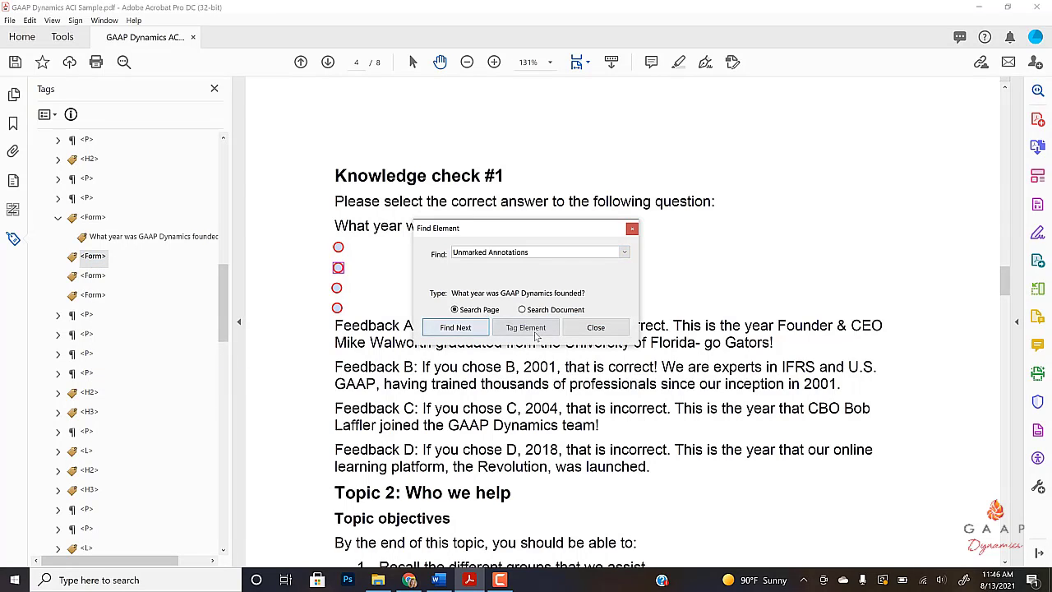
click(595, 327)
click(58, 256)
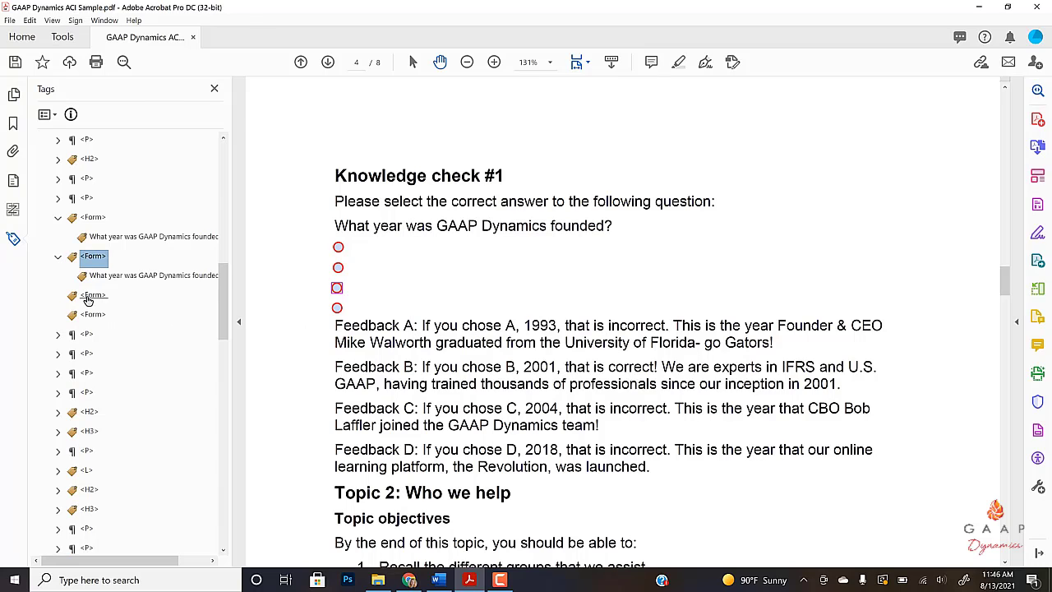
Tag the third radio button, found as an unmarked annotation, inside the third Form tag and expand that tag.
right_click(87, 296)
click(129, 145)
click(538, 253)
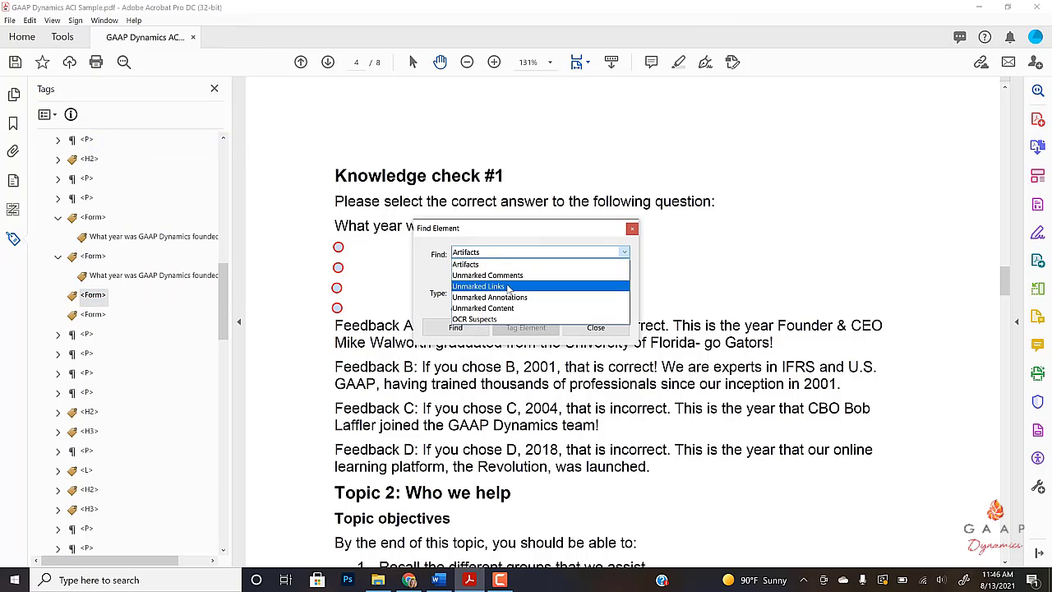
click(505, 297)
click(469, 330)
click(580, 333)
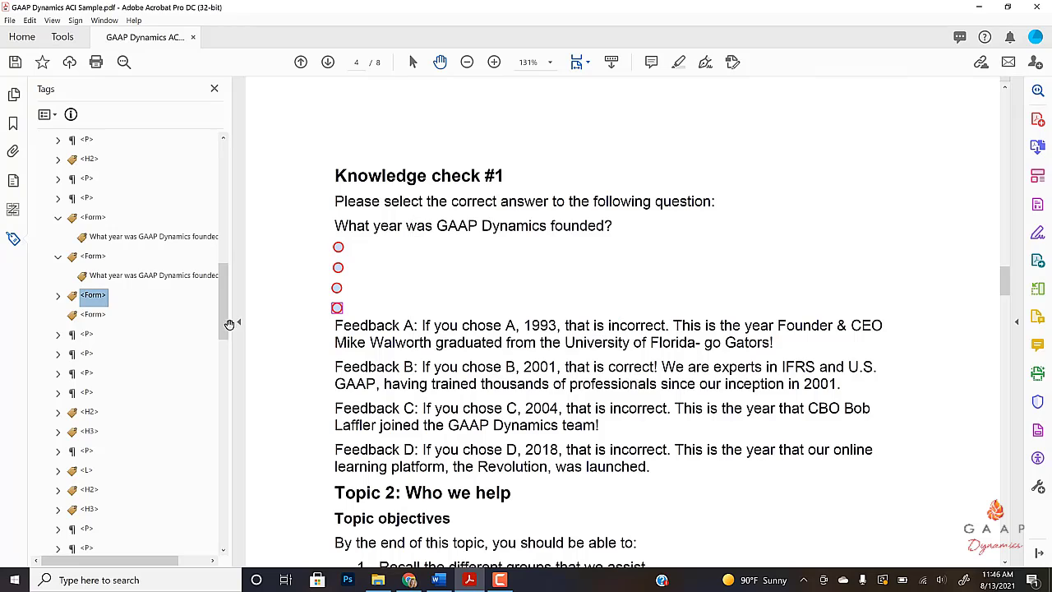
click(58, 296)
Tag the fourth radio button, found as an unmarked annotation, inside the fourth Form tag and expand that tag.
right_click(90, 335)
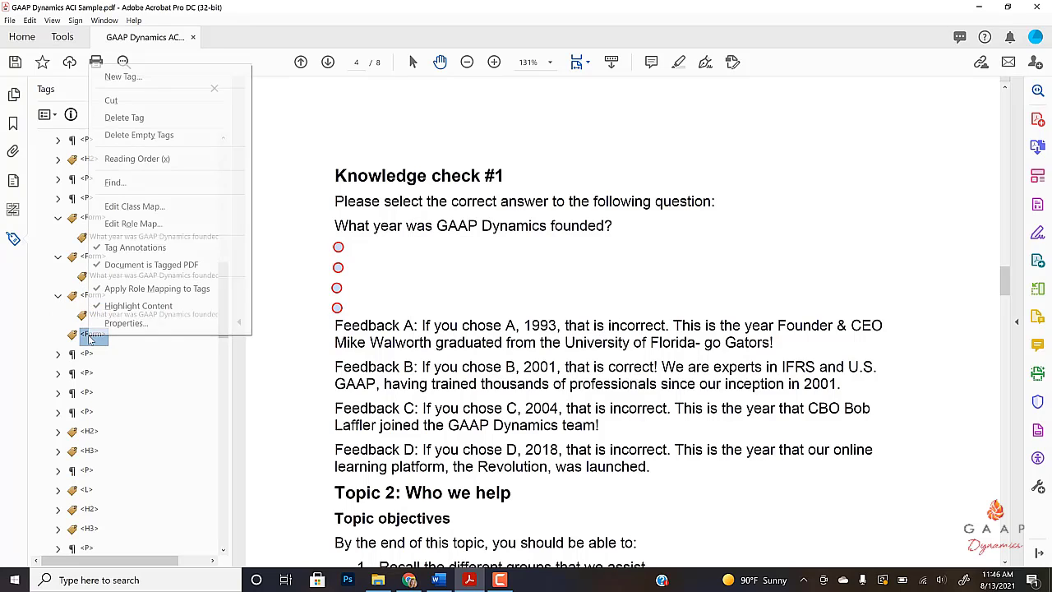
click(129, 182)
click(494, 253)
click(490, 297)
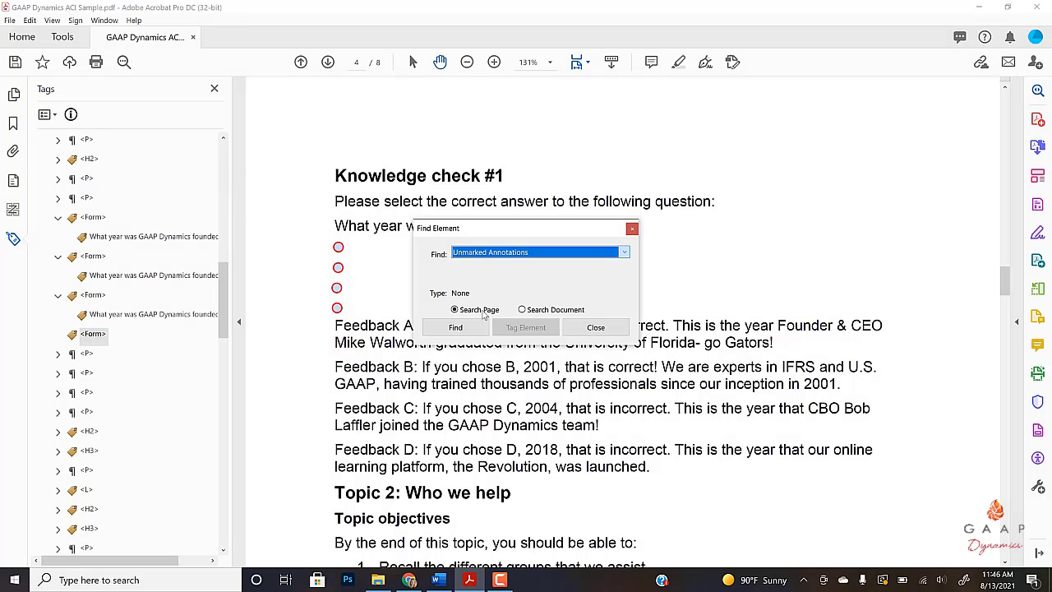
click(456, 327)
click(455, 327)
click(656, 312)
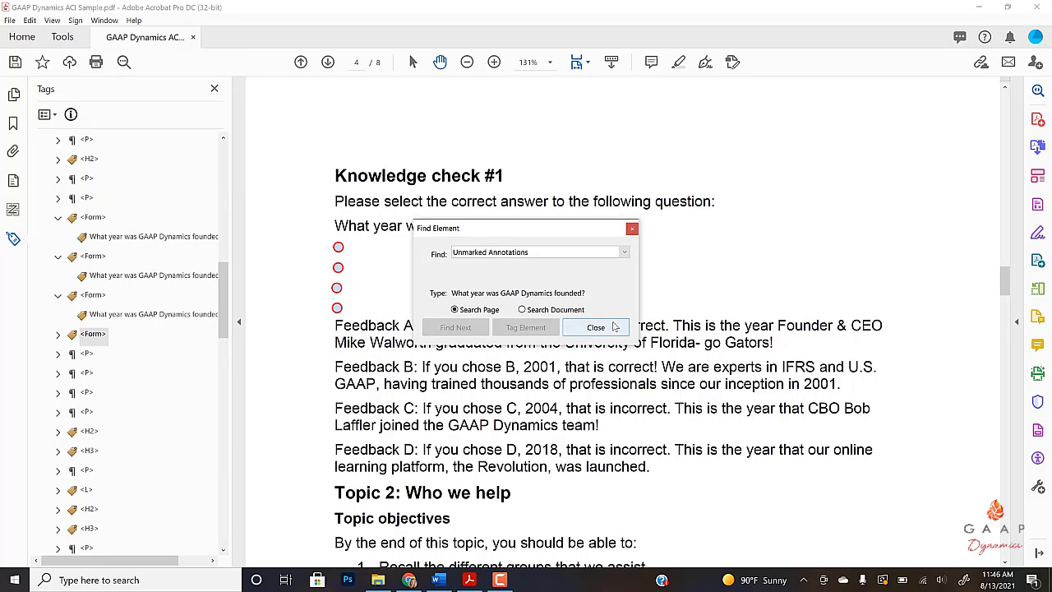
click(598, 326)
click(58, 333)
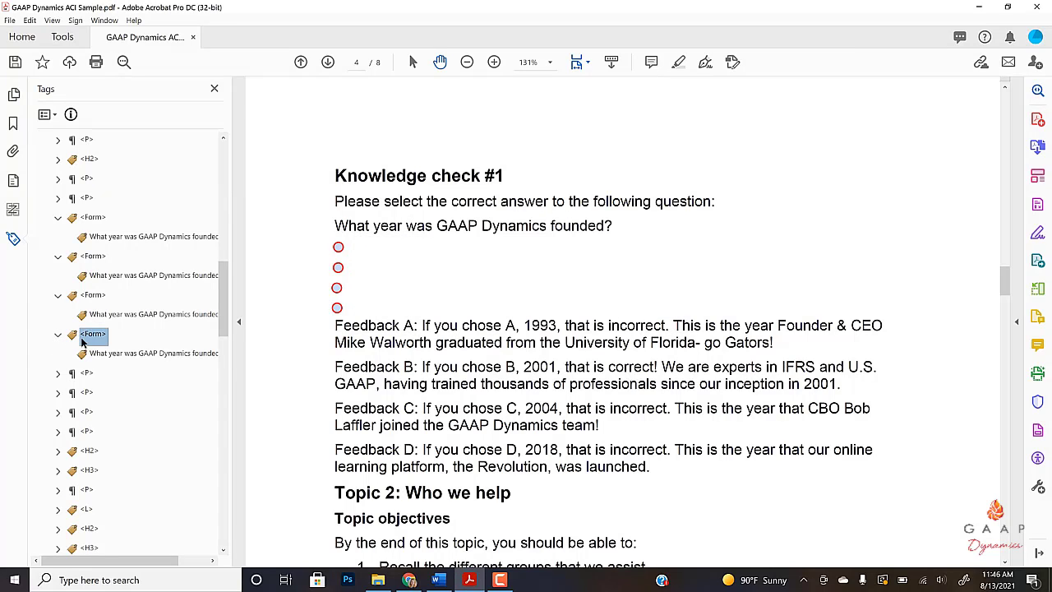
Check which radio button on the page each of the four Form tag entries highlights, and their order.
click(133, 237)
click(127, 276)
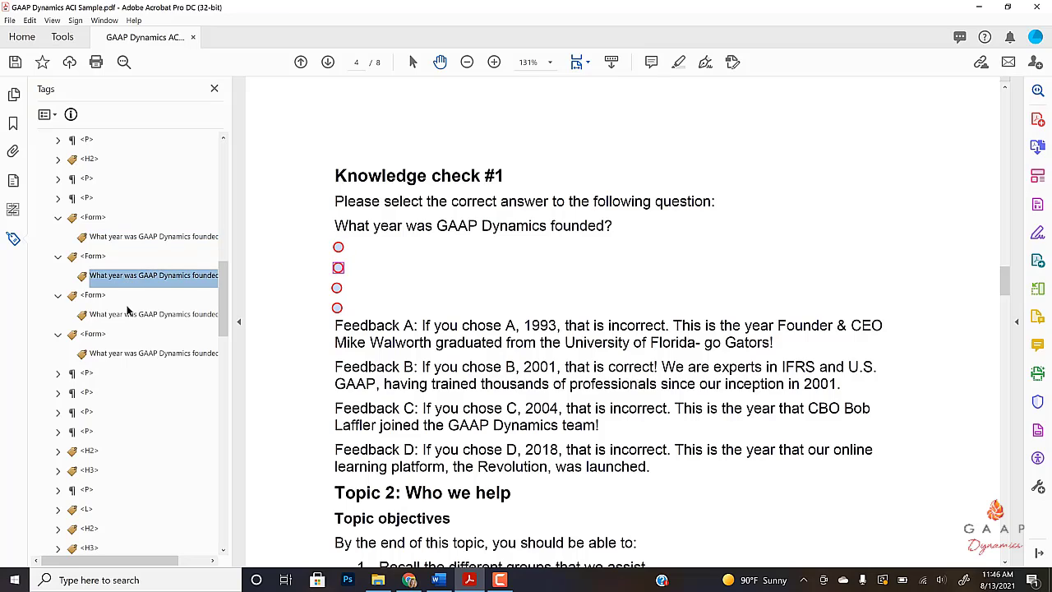
click(128, 315)
click(128, 354)
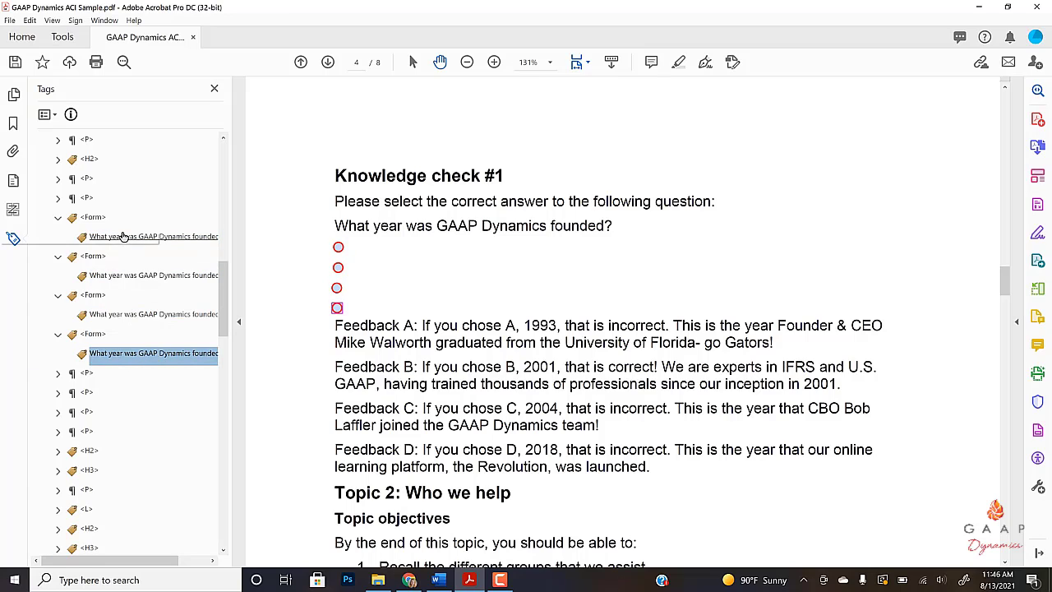
click(128, 237)
click(127, 276)
click(130, 319)
click(128, 238)
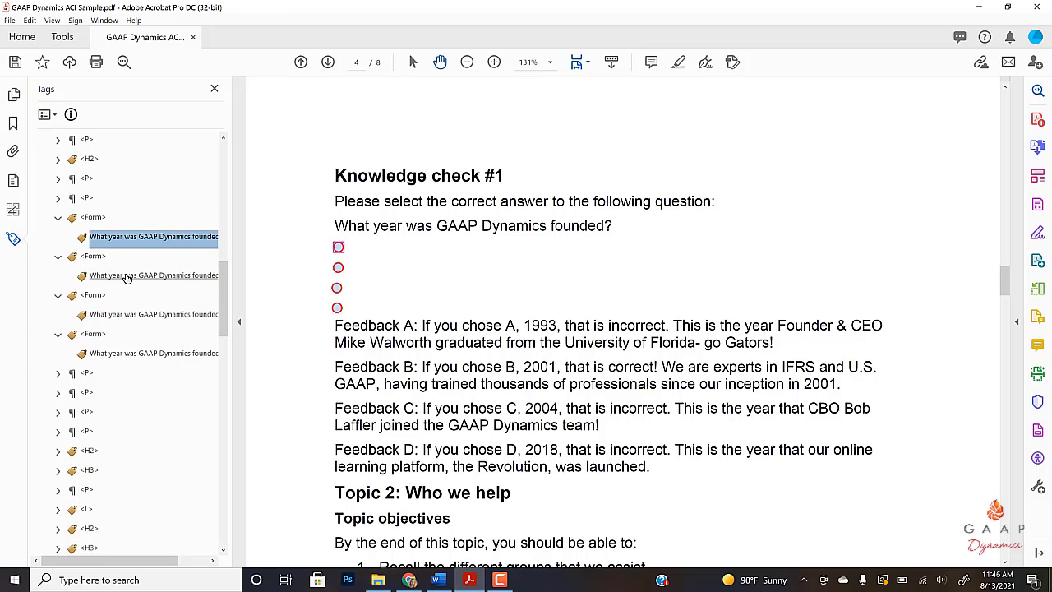
click(128, 276)
click(131, 316)
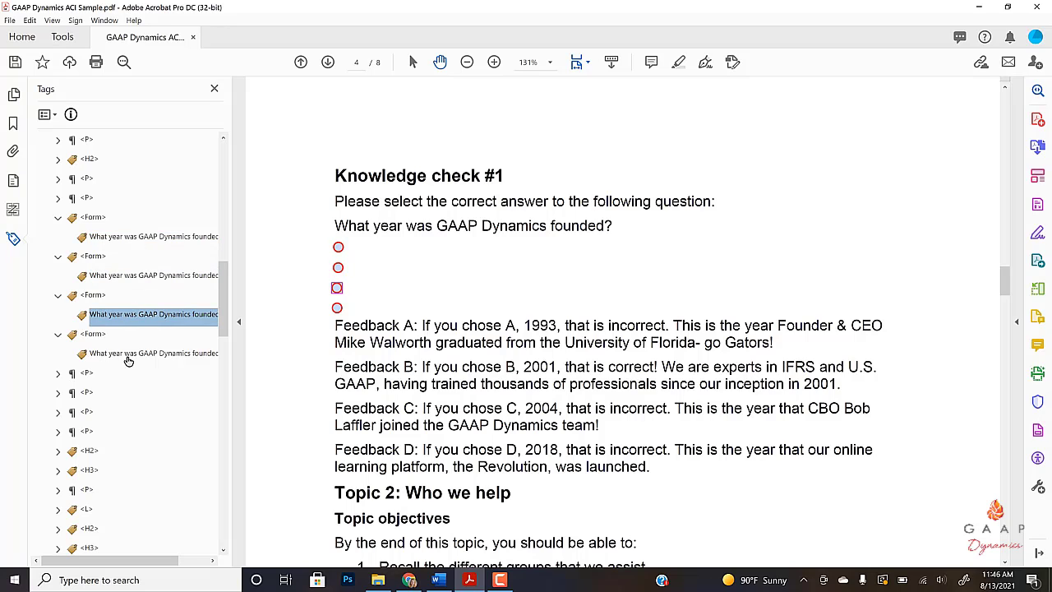
click(129, 359)
click(136, 317)
click(144, 278)
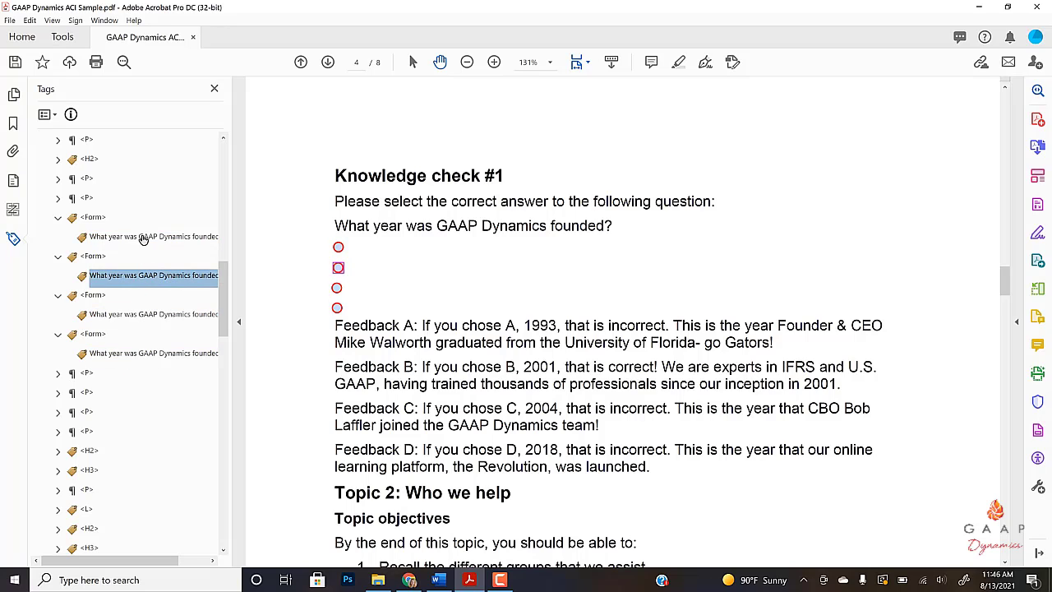
click(142, 239)
click(145, 275)
click(143, 316)
click(140, 355)
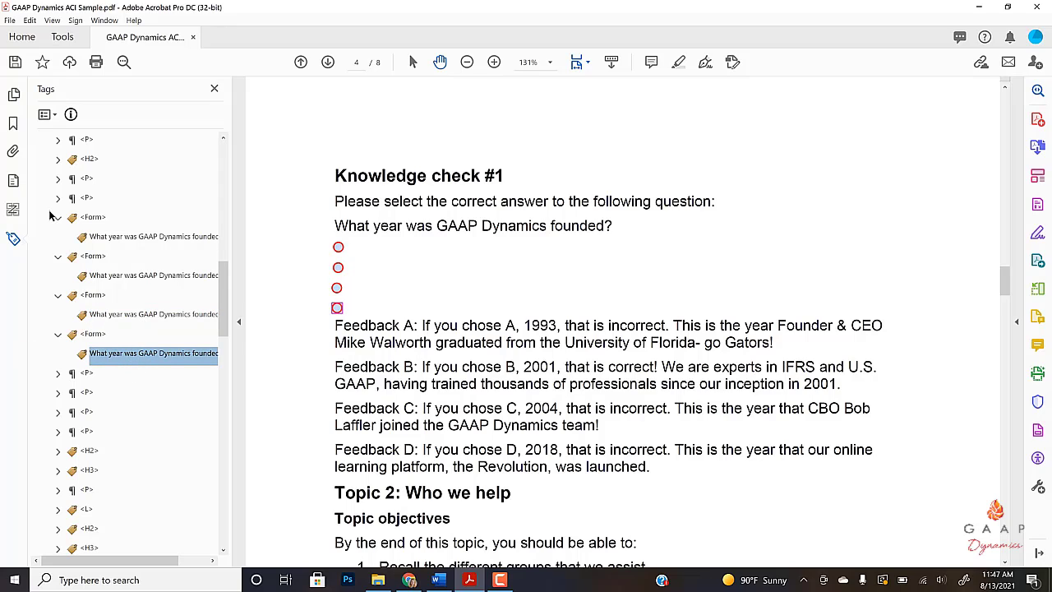
Add the answer text "A. 1993", "B. 2001", "C. 2004" and "D. 2018" on separate lines beside the radio buttons and leave PDF editing.
click(1039, 176)
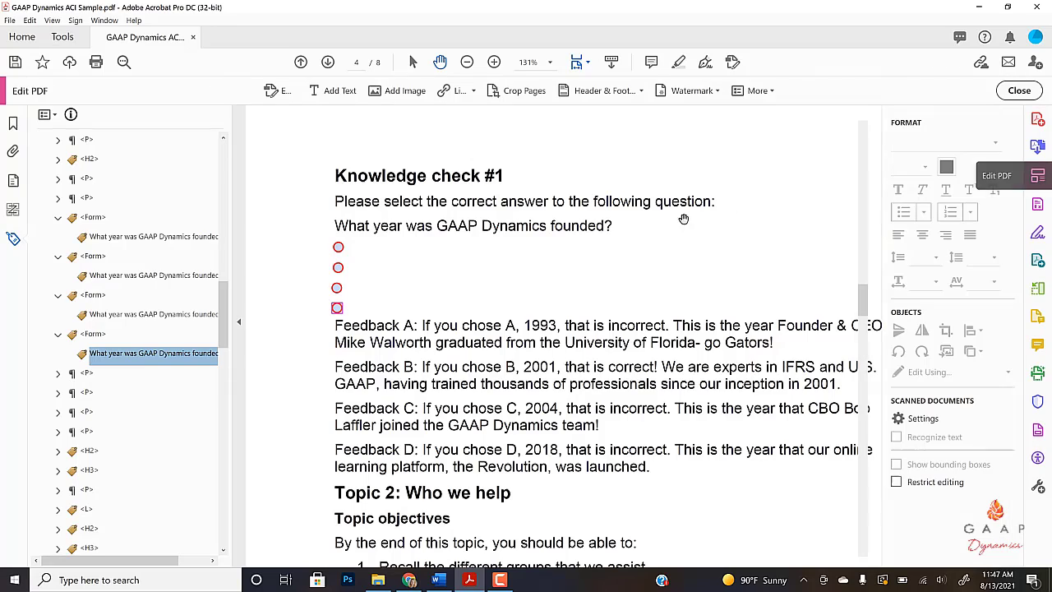
click(332, 92)
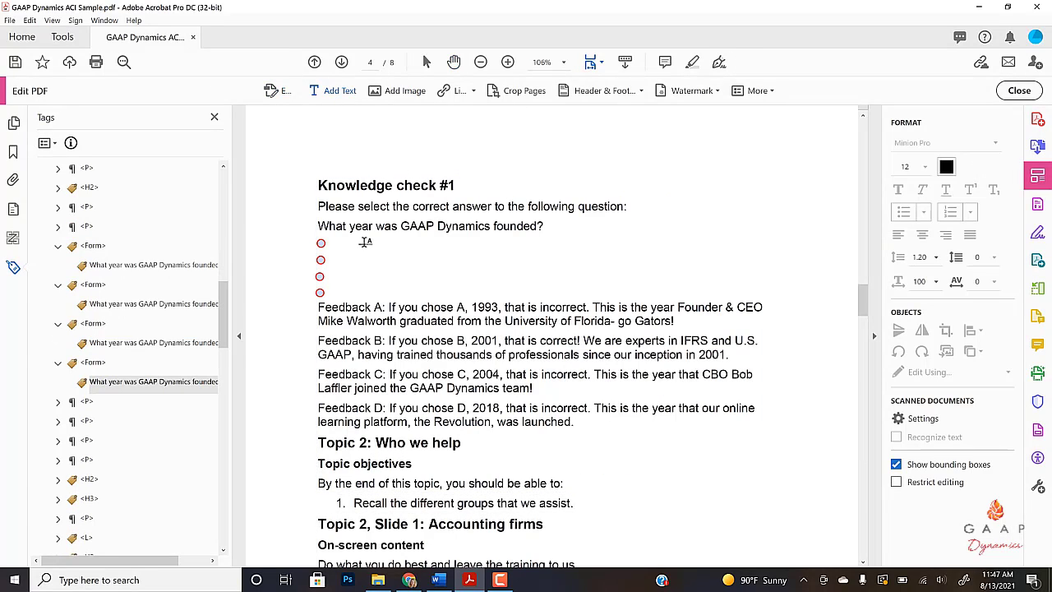
drag(348, 240, 534, 293)
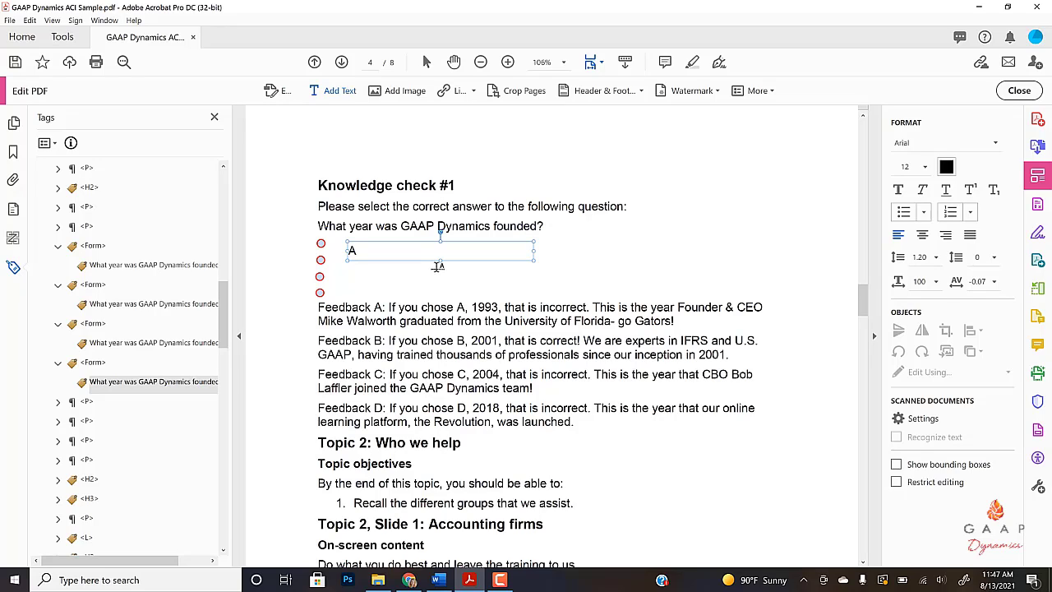
text(A. 1993 )
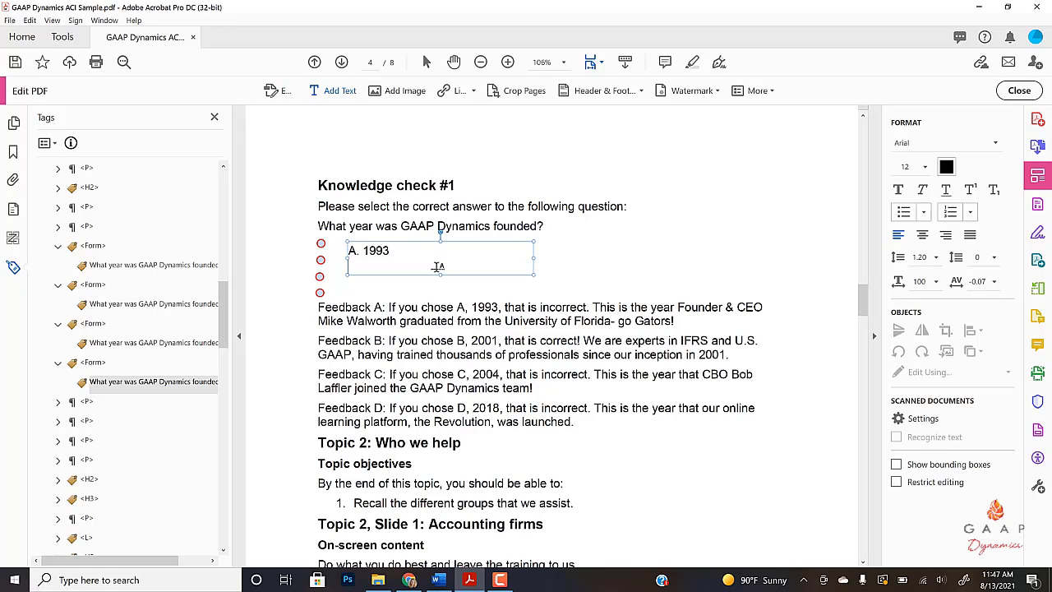
text(B. 2001 )
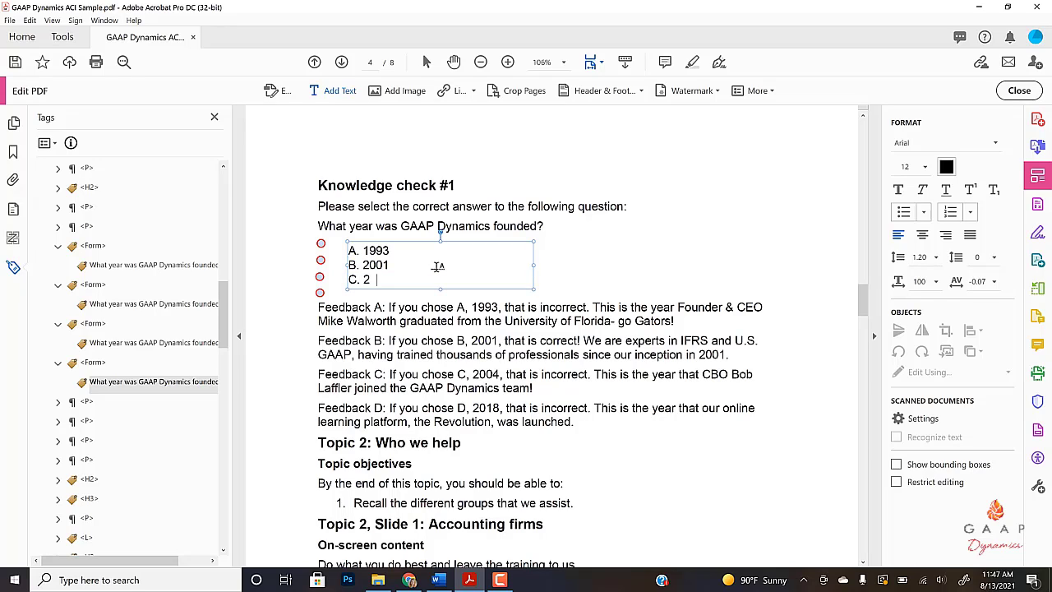
text(C. 2004)
key(Return)
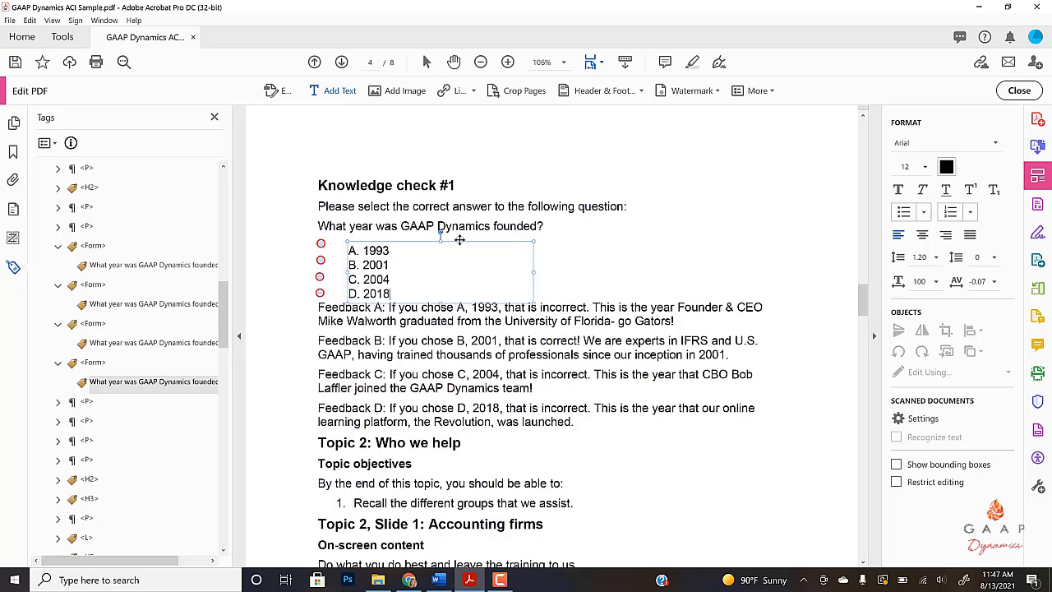
drag(459, 240, 449, 233)
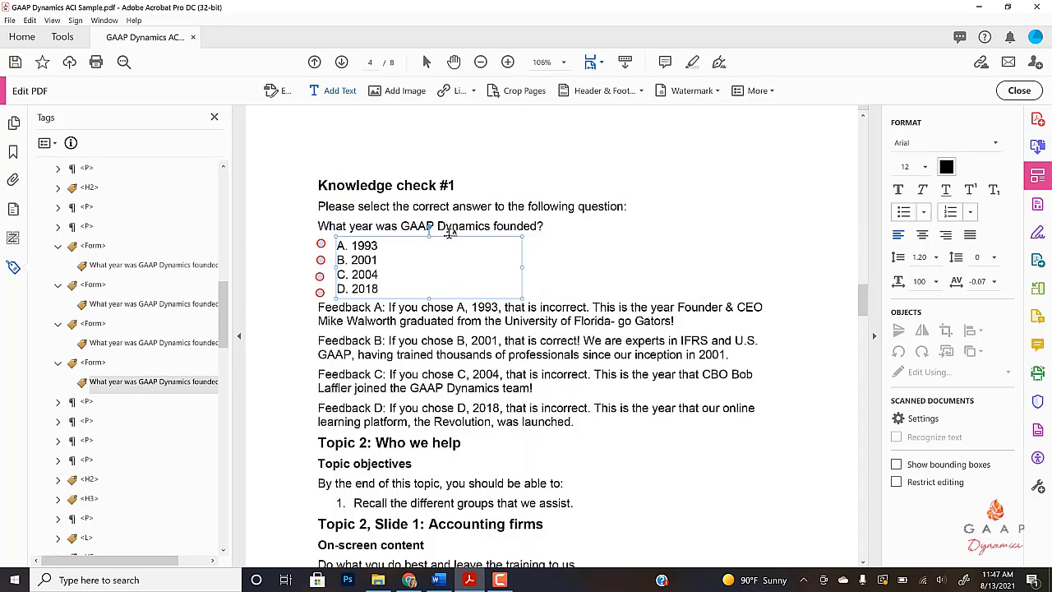
click(1020, 91)
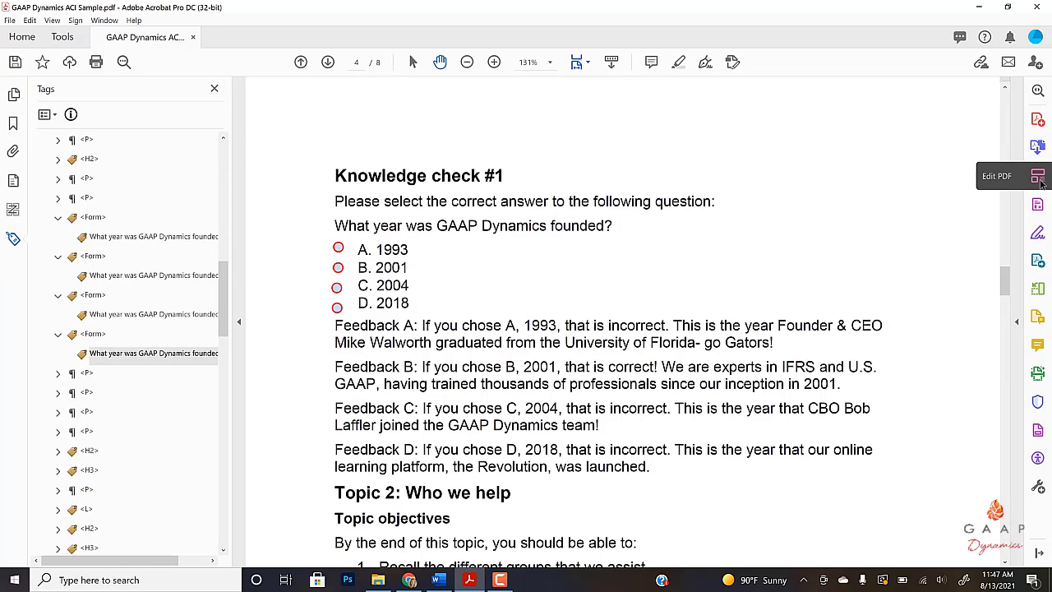
Move the four radio buttons next to their matching answer lines in Prepare Form and leave form editing.
click(1037, 429)
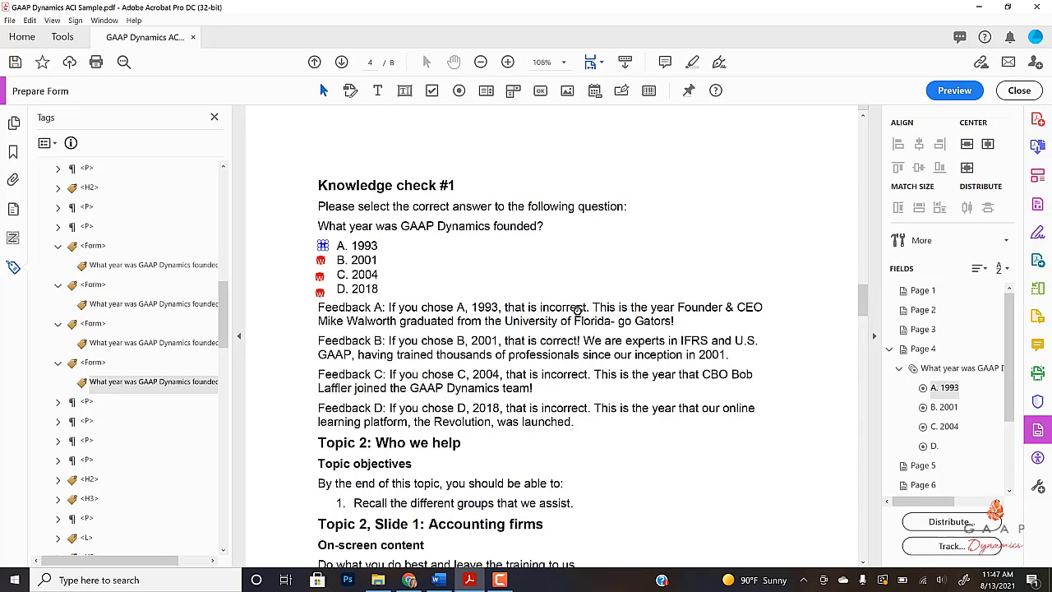
click(321, 263)
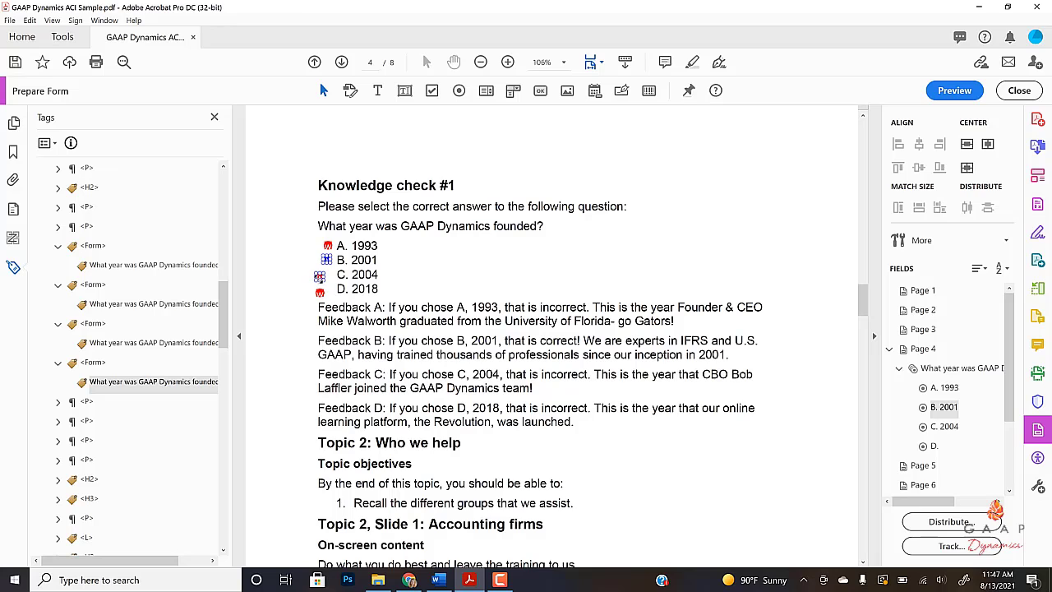
click(319, 277)
click(320, 292)
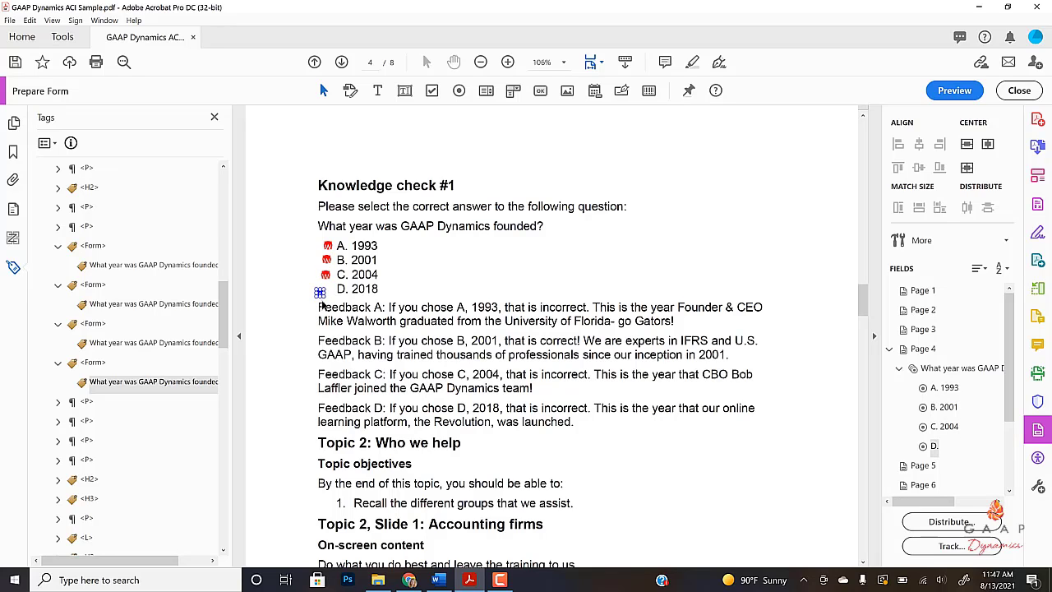
drag(320, 306, 315, 235)
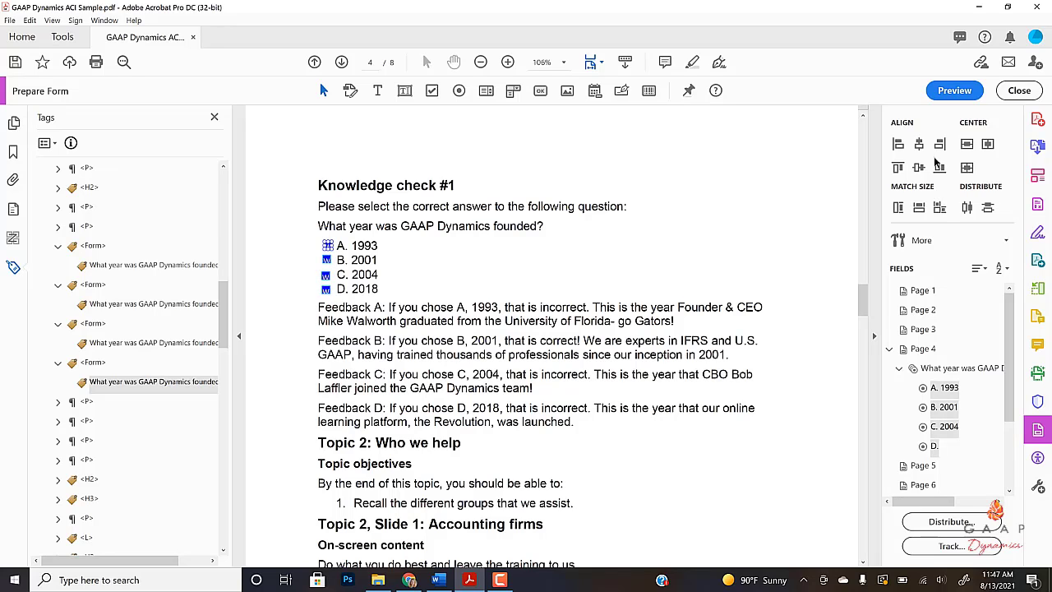
click(1018, 92)
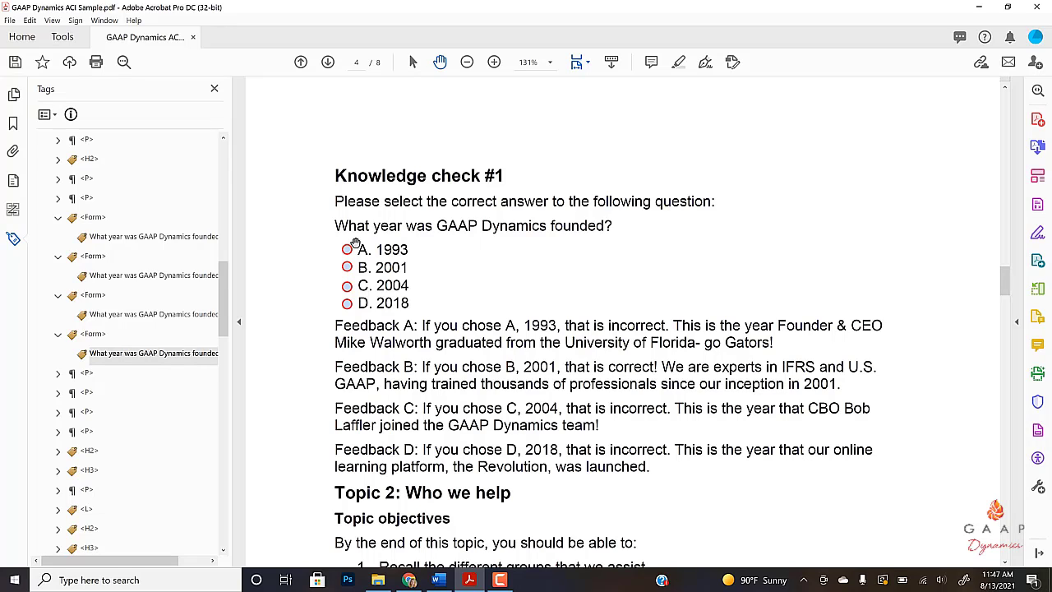